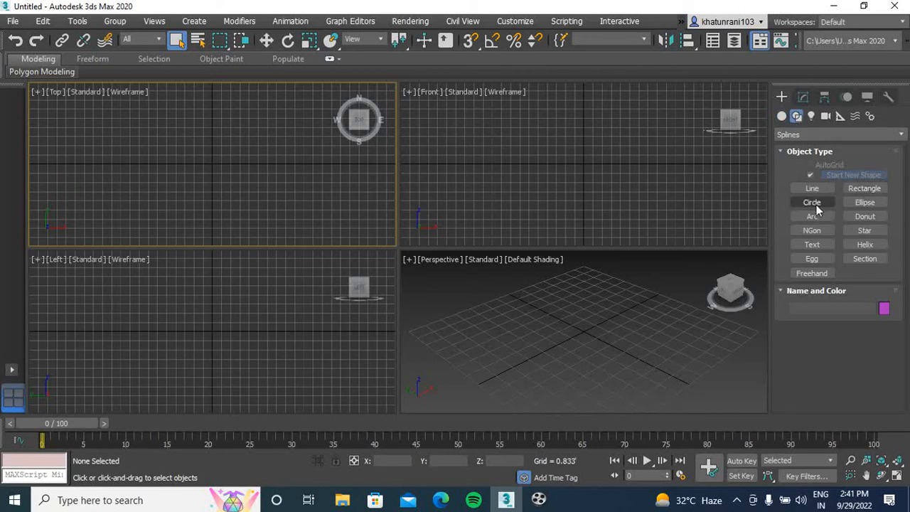
# Draw a rectangle about 9.1' long by 14.3' wide in the Top view and open its parameters for editing
pyautogui.click(864, 190)
pyautogui.moveTo(170, 147); pyautogui.dragTo(99, 175, button='middle')
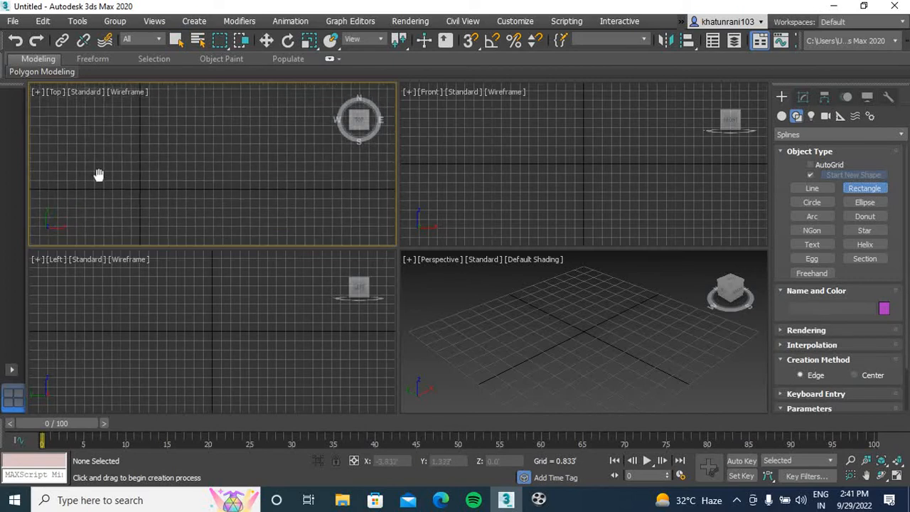
pyautogui.moveTo(91, 122); pyautogui.dragTo(250, 223)
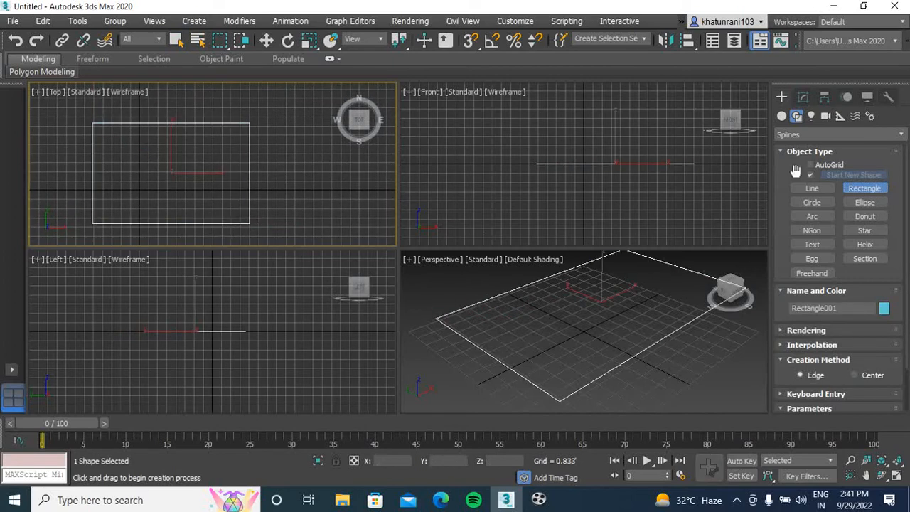
pyautogui.click(803, 96)
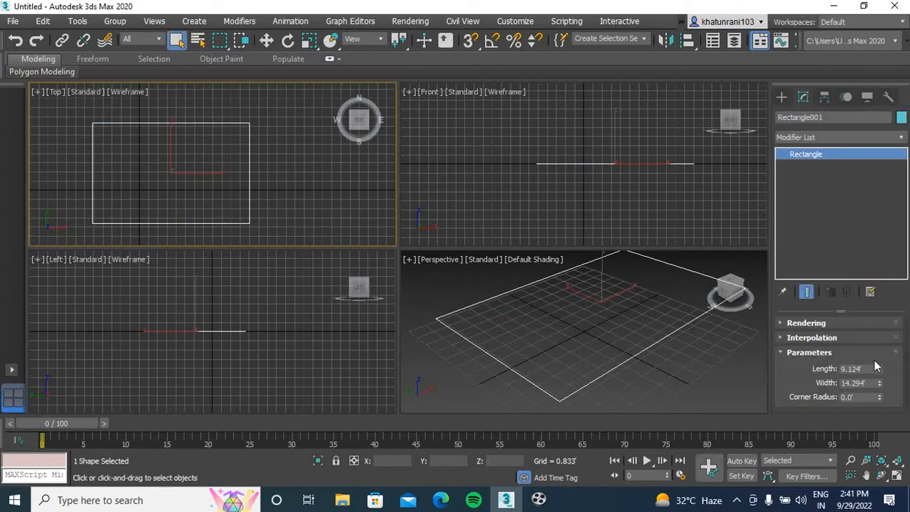
# Set the new rectangle's length to 12' and its width to 14'
pyautogui.click(871, 369)
pyautogui.write('12')
pyautogui.press('Tab')
pyautogui.write('14')
pyautogui.press('Return')
pyautogui.scroll(-5, 526, 348)
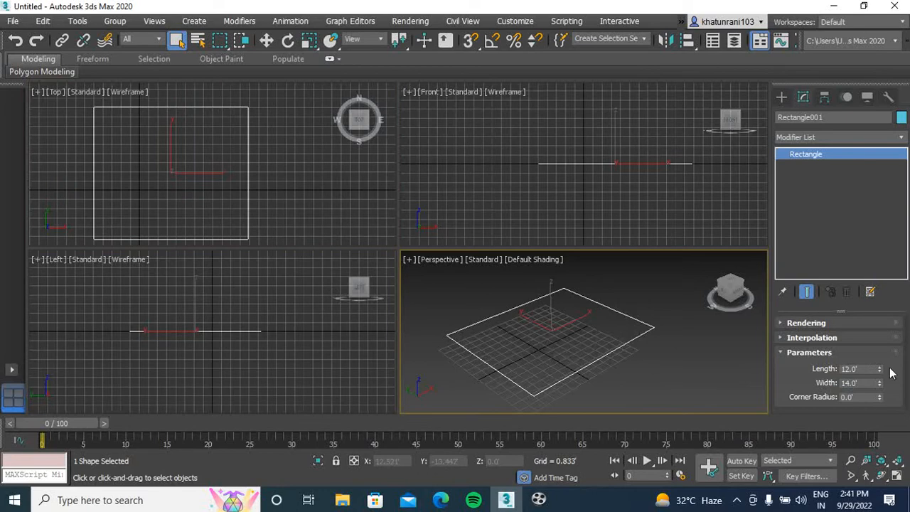
# Resize the rectangle to a length of 2' and a width of 4'
pyautogui.click(868, 370)
pyautogui.write('2')
pyautogui.press('Tab')
pyautogui.write('4')
pyautogui.press('Tab')
pyautogui.scroll(6, 544, 341)
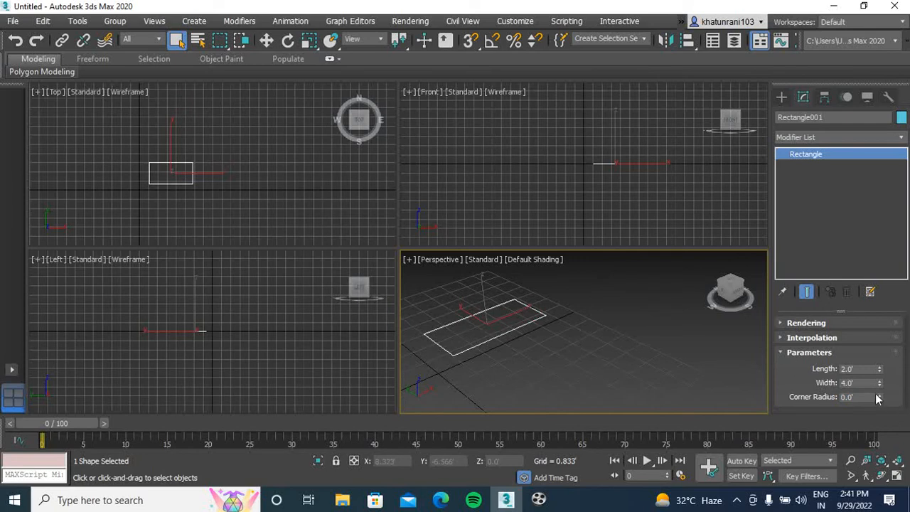
# Maximize the Perspective view and round the rectangle's corners to a radius of about 0.342'
pyautogui.moveTo(880, 397); pyautogui.dragTo(871, 351)
pyautogui.hotkey('alt', 'w')
pyautogui.scroll(8, 264, 248)
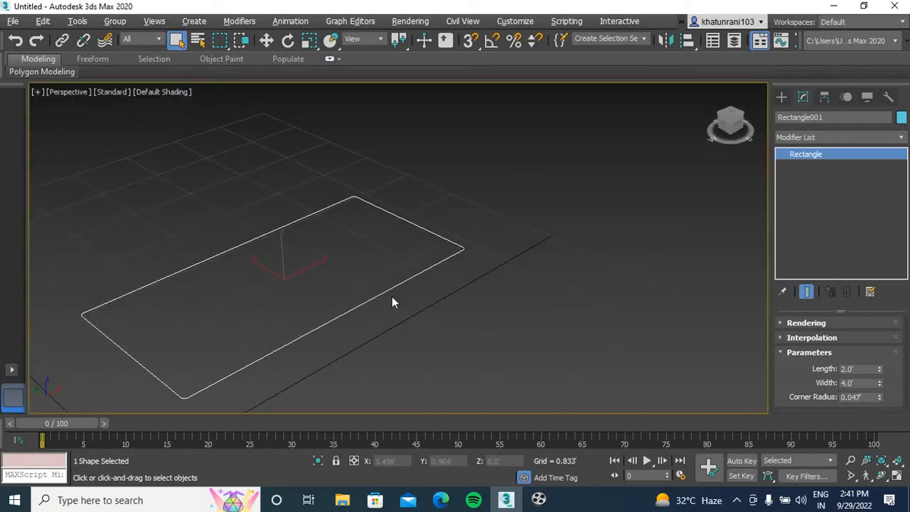
pyautogui.moveTo(882, 402); pyautogui.dragTo(872, 323)
pyautogui.scroll(-10, 353, 256)
pyautogui.moveTo(445, 274); pyautogui.dragTo(391, 274, button='middle')
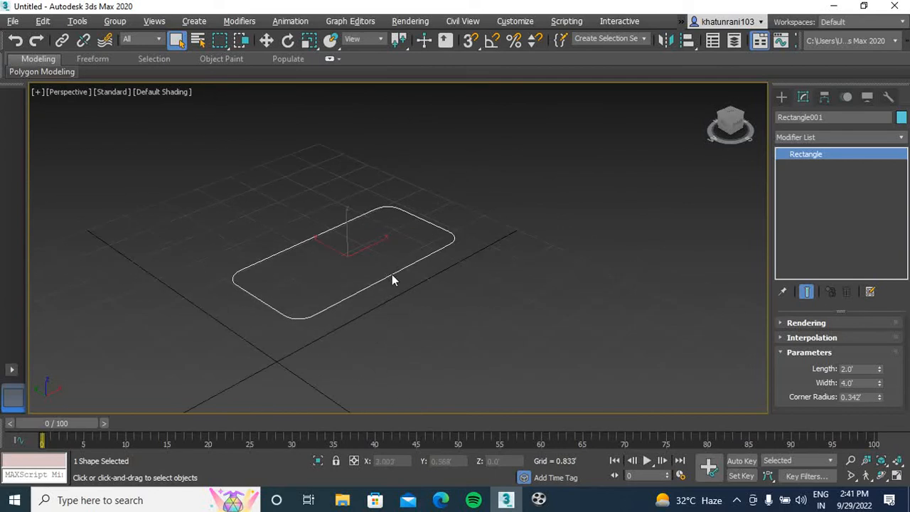
# Apply an Extrude modifier to the rounded rectangle with an amount of 2'
pyautogui.click(838, 137)
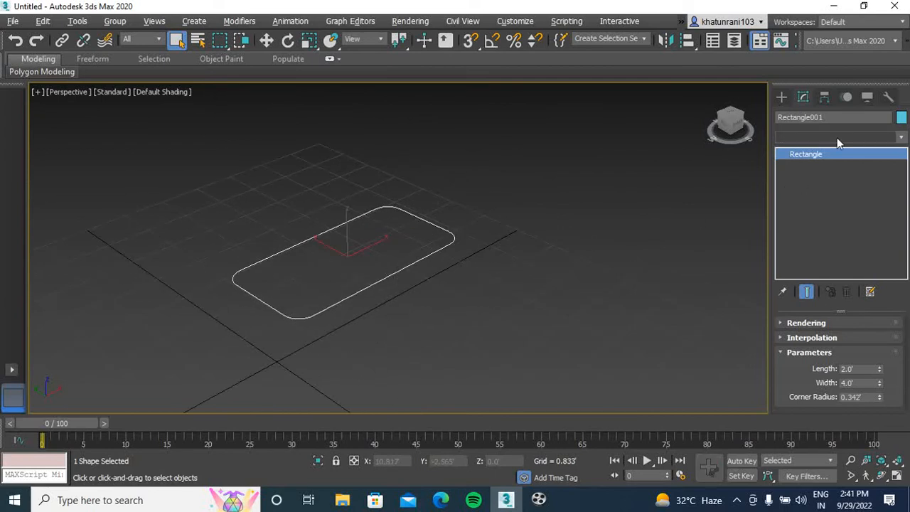
pyautogui.write('ex')
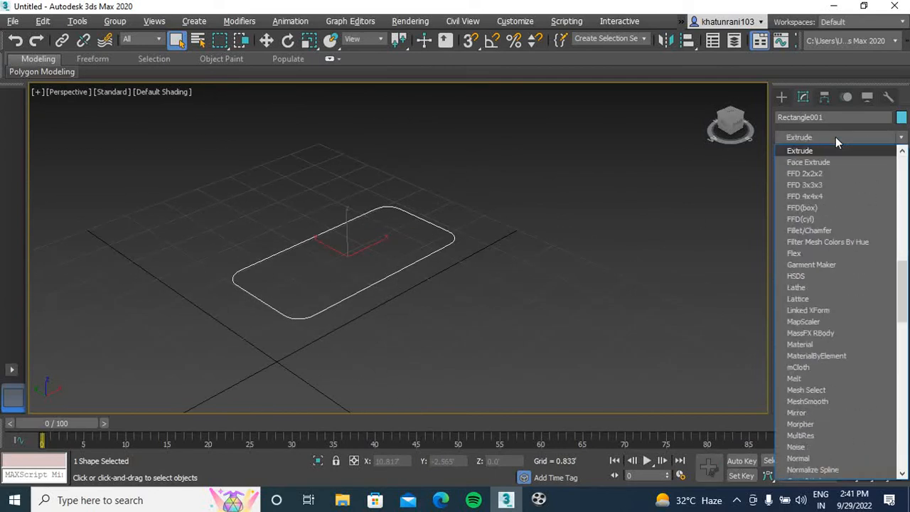
pyautogui.press('Return')
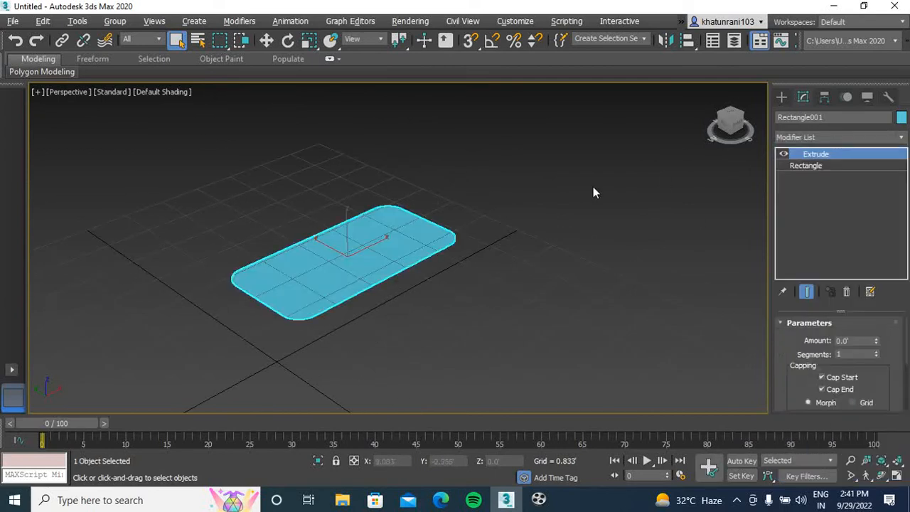
pyautogui.click(857, 343)
pyautogui.write('2')
pyautogui.press('Return')
# Examine the extruded block with rounded corners from another angle and at closer range
pyautogui.moveTo(378, 279); pyautogui.dragTo(374, 301, button='middle')
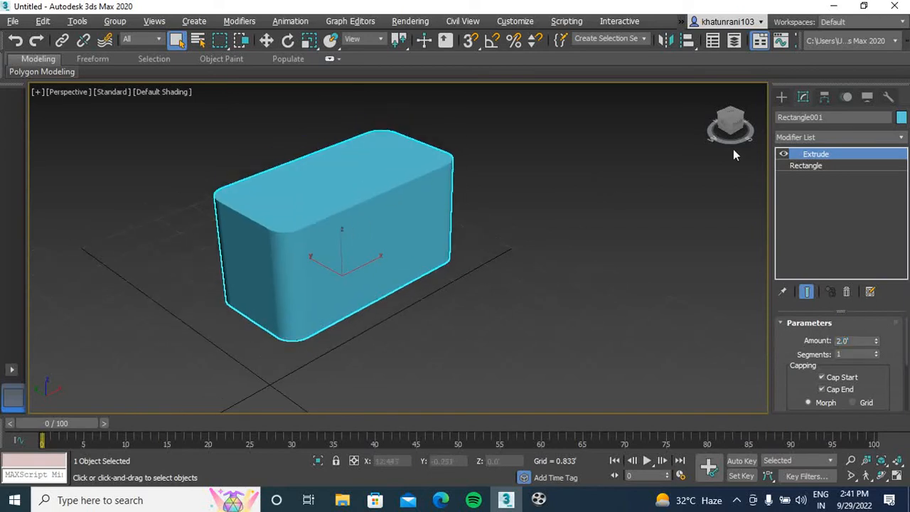
pyautogui.moveTo(736, 124); pyautogui.dragTo(681, 125)
pyautogui.moveTo(280, 205); pyautogui.dragTo(415, 323, button='middle')
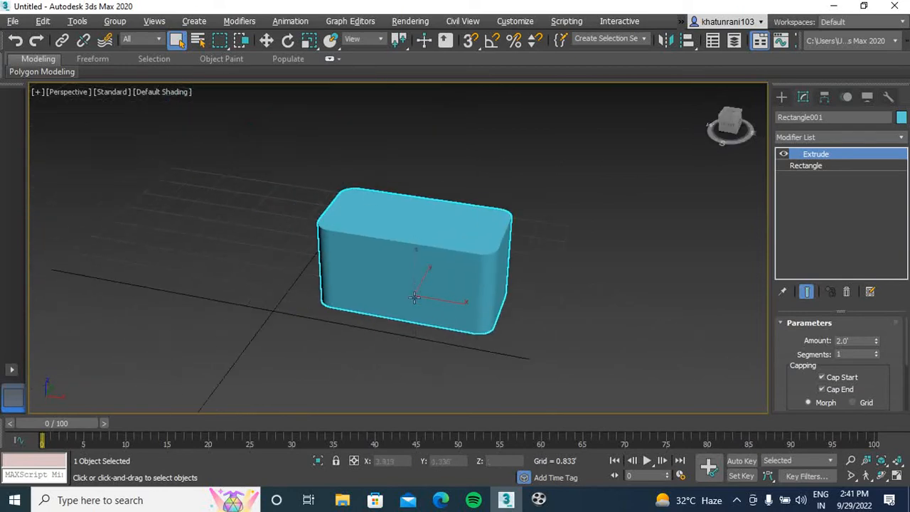
pyautogui.scroll(4, 419, 248)
pyautogui.scroll(2, 419, 248)
pyautogui.scroll(-4, 417, 249)
pyautogui.moveTo(401, 258); pyautogui.dragTo(413, 273, button='middle')
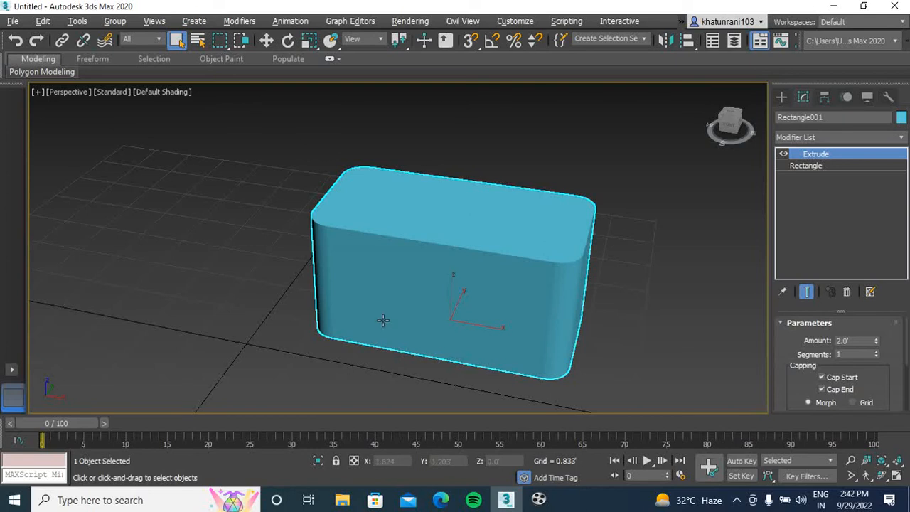
pyautogui.scroll(-3, 432, 297)
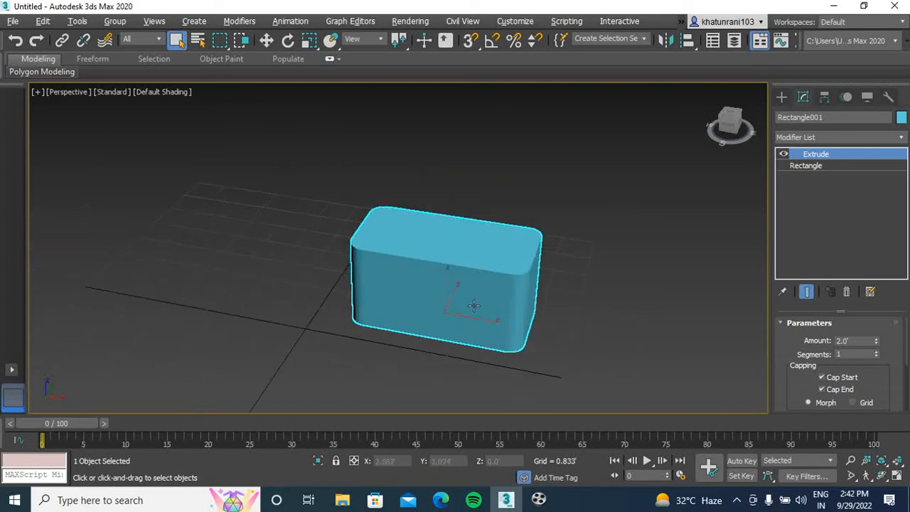
# Remove the Extrude modifier and set the rectangle's corner radius to 0
pyautogui.click(847, 292)
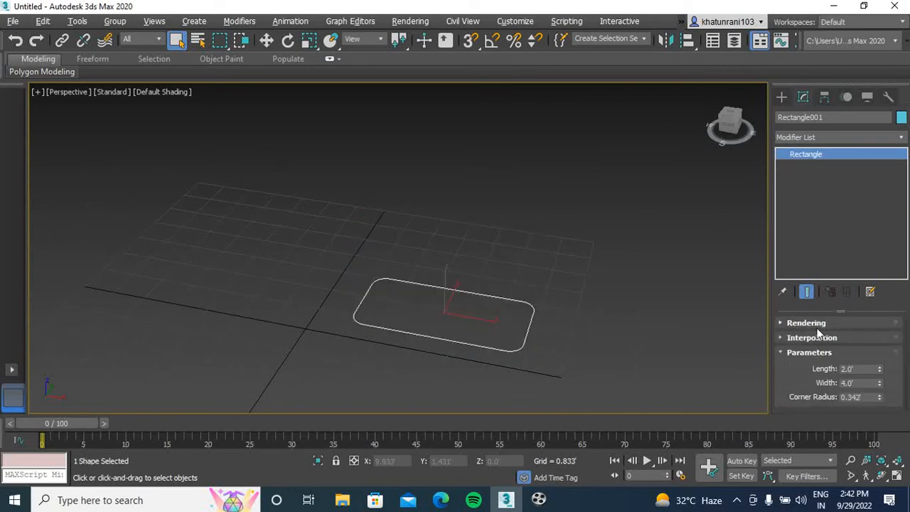
pyautogui.doubleClick(872, 398)
pyautogui.write('0')
pyautogui.press('Return')
# Set the square-cornered rectangle's length to 12' and its width to 14'
pyautogui.click(861, 369)
pyautogui.write('12')
pyautogui.press('Tab')
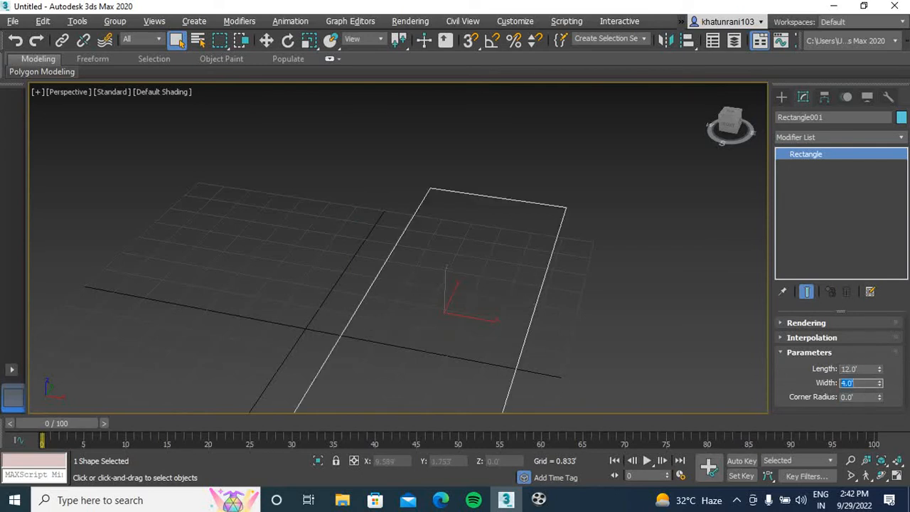
pyautogui.press('Return')
pyautogui.moveTo(581, 330); pyautogui.dragTo(525, 267, button='middle')
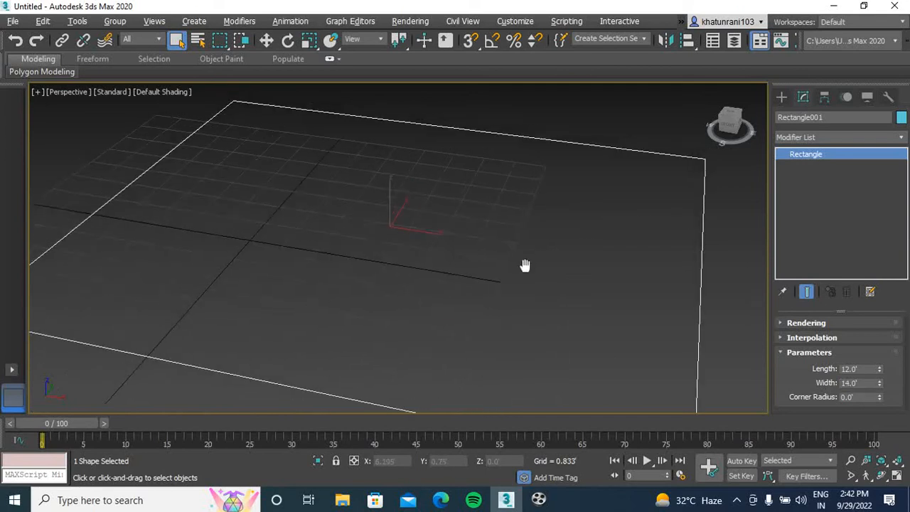
# Make the rectangle spline render with thickness by enabling it in both the renderer and the viewport
pyautogui.click(780, 323)
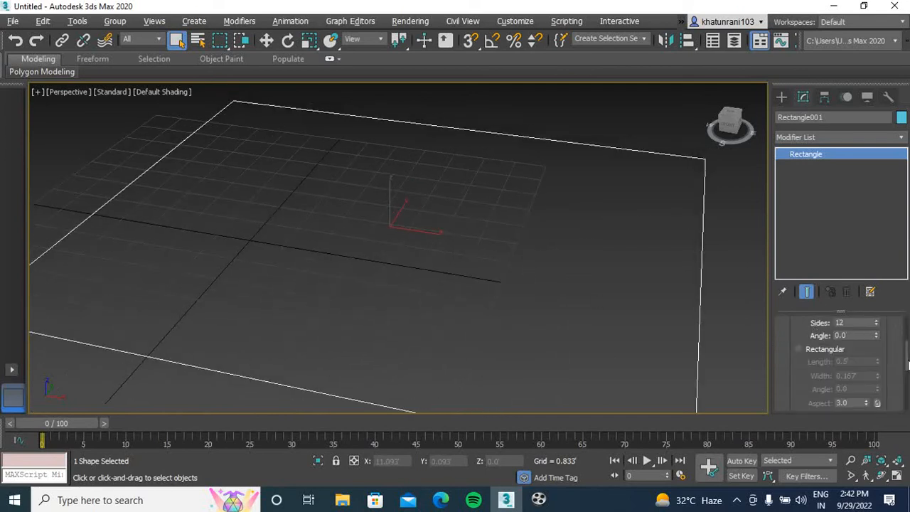
pyautogui.moveTo(908, 365); pyautogui.dragTo(908, 339)
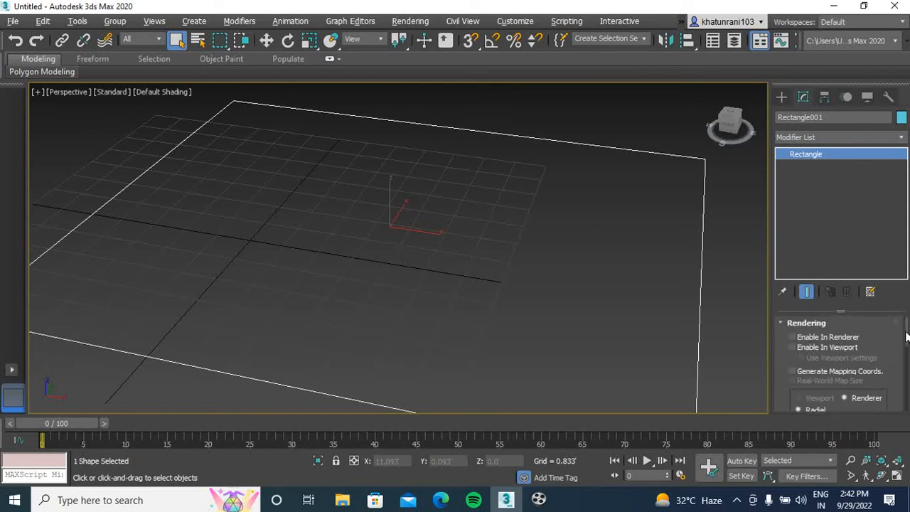
pyautogui.click(805, 338)
pyautogui.scroll(-3, 611, 309)
pyautogui.moveTo(611, 309); pyautogui.dragTo(527, 287, button='middle')
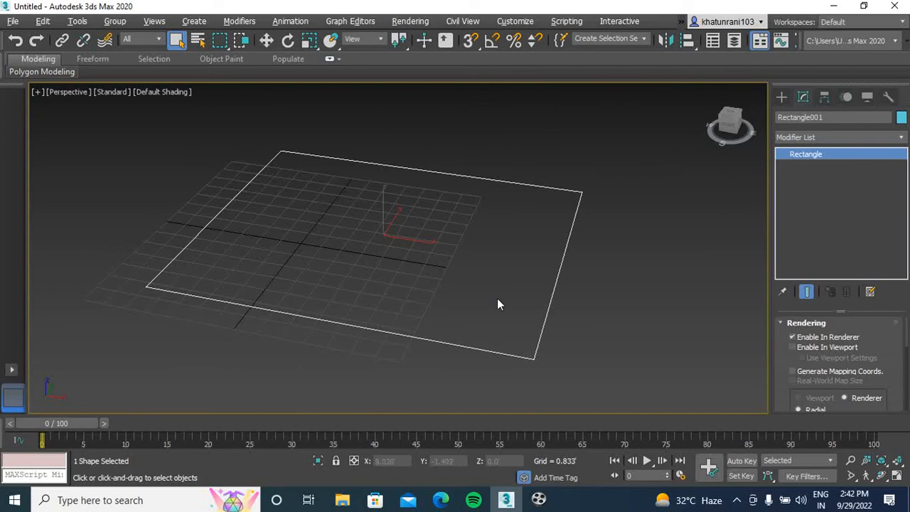
pyautogui.click(793, 347)
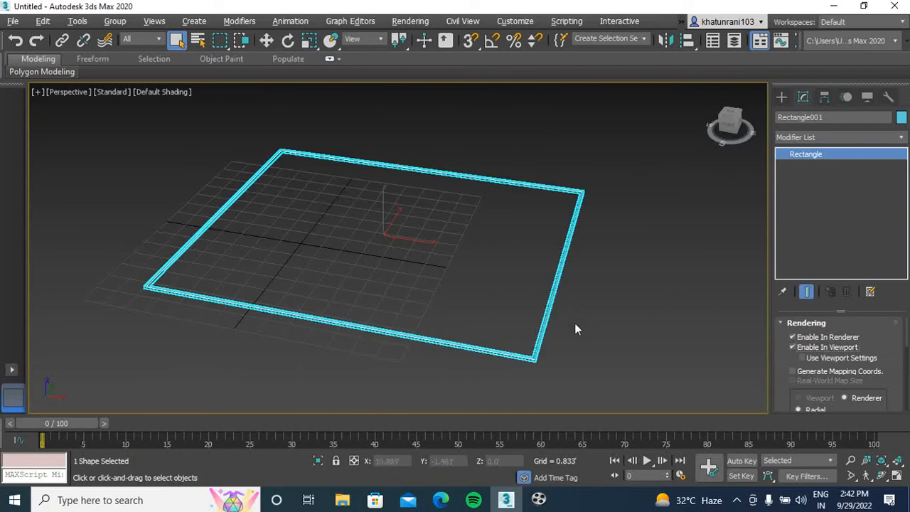
pyautogui.scroll(5, 535, 353)
pyautogui.moveTo(535, 356); pyautogui.dragTo(527, 298, button='middle')
pyautogui.scroll(-7, 527, 298)
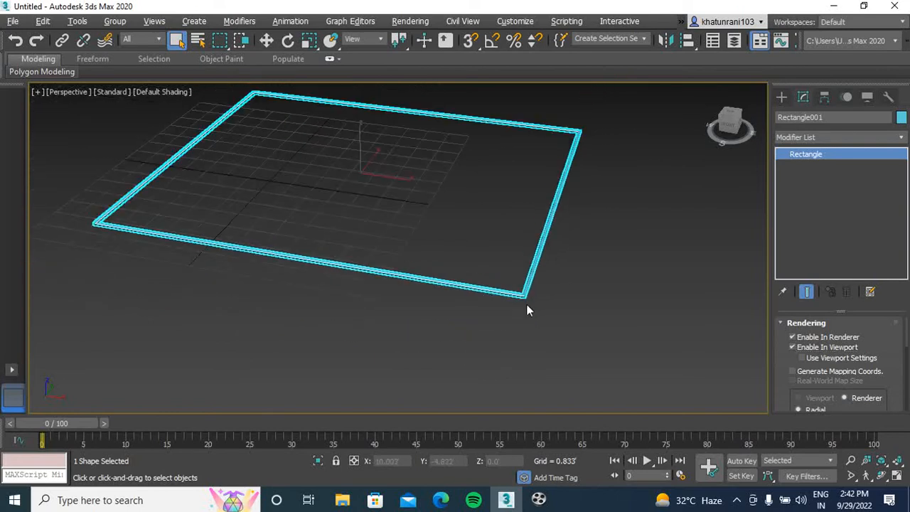
# Increase the thickness of the rectangle's radial cross-section to about 1.157'
pyautogui.scroll(-3, 903, 348)
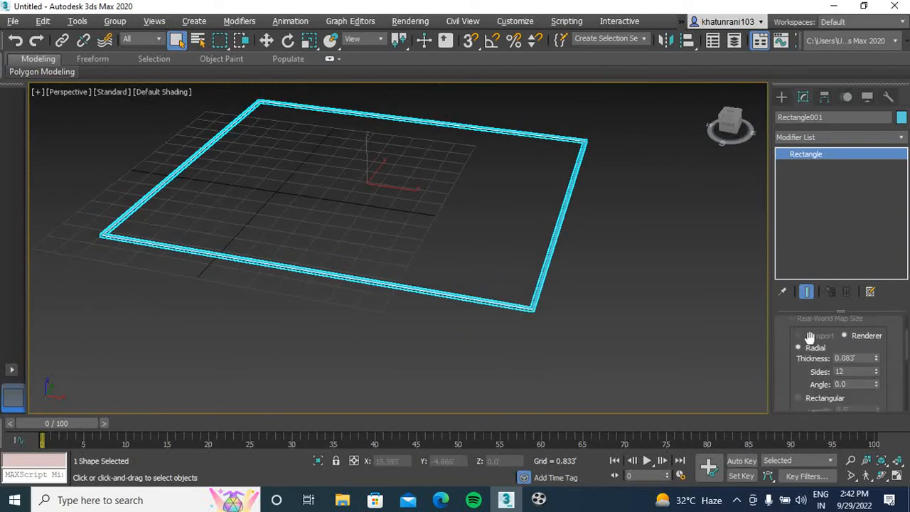
pyautogui.scroll(4, 500, 305)
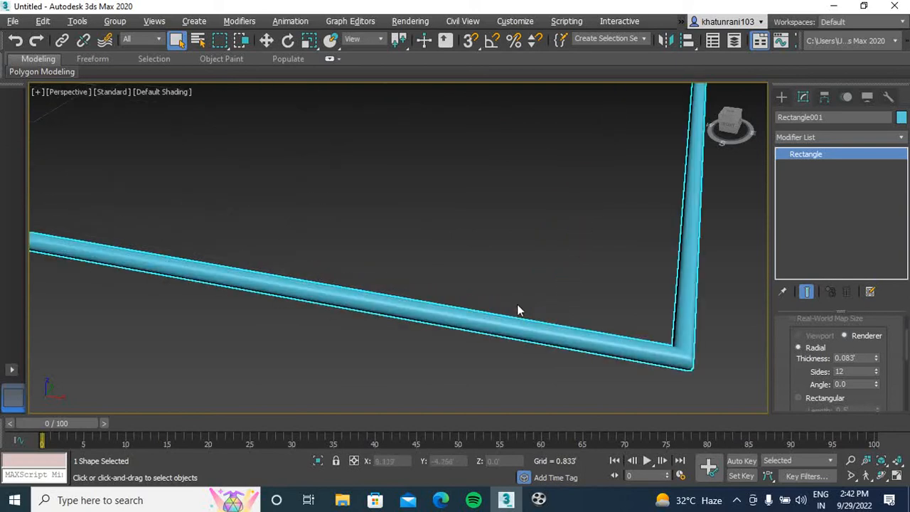
pyautogui.moveTo(878, 357); pyautogui.dragTo(853, 122)
pyautogui.scroll(-3, 368, 257)
pyautogui.scroll(-5, 402, 294)
pyautogui.scroll(4, 502, 297)
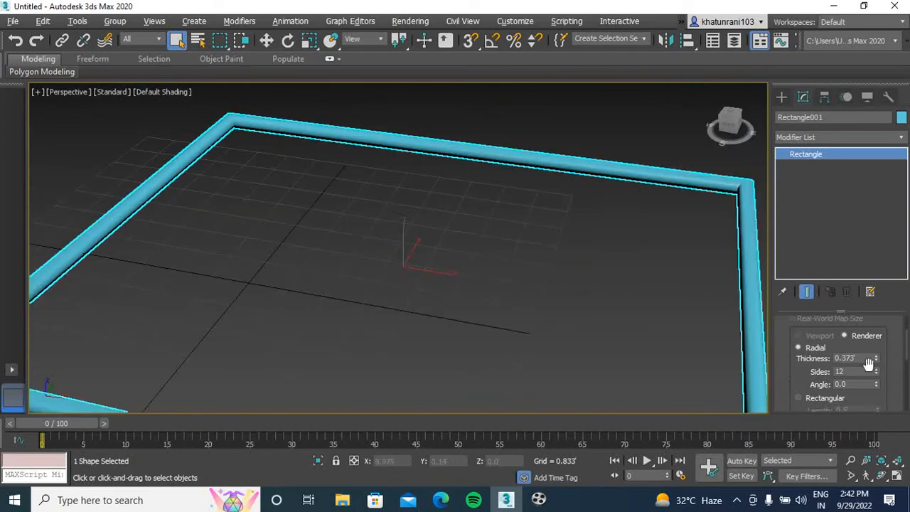
pyautogui.moveTo(879, 360); pyautogui.dragTo(873, 213)
pyautogui.scroll(-3, 386, 294)
pyautogui.moveTo(386, 305); pyautogui.dragTo(396, 269, button='middle')
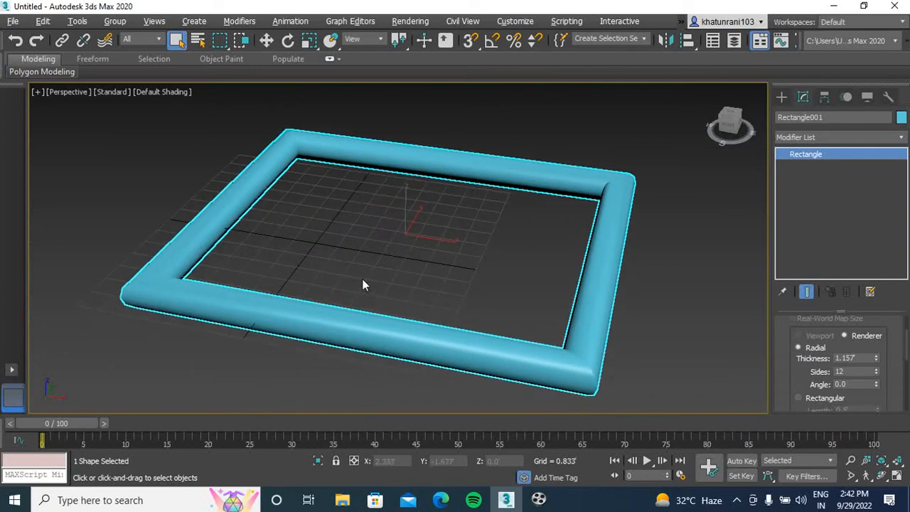
# Try 3 sides on the radial cross-section and settle on 16 sides
pyautogui.moveTo(877, 371); pyautogui.dragTo(870, 405)
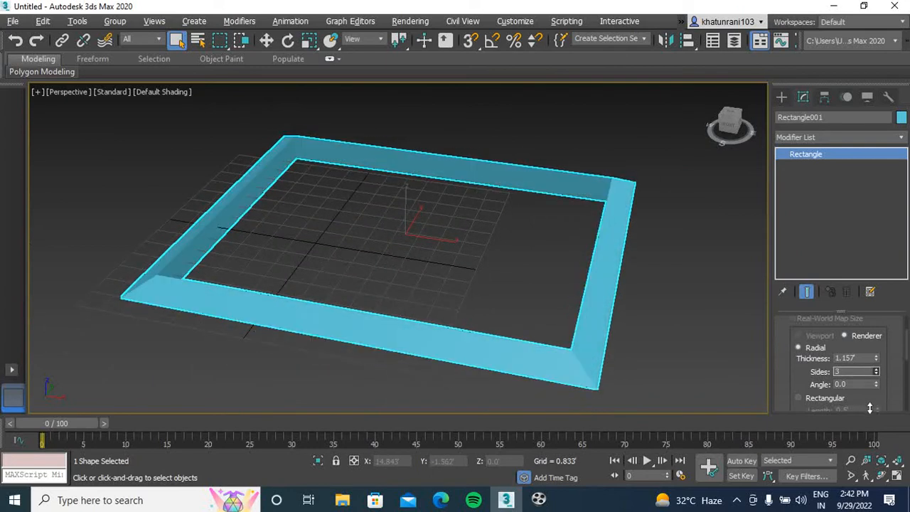
pyautogui.scroll(3, 611, 243)
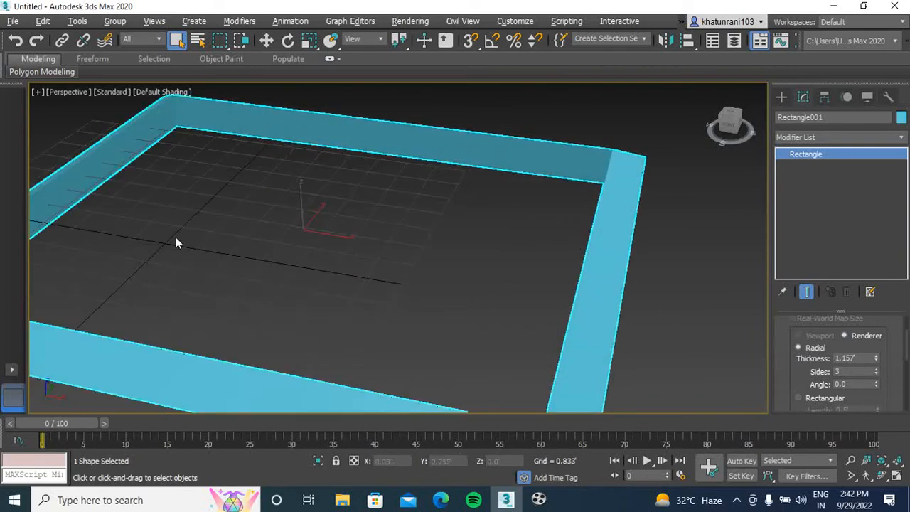
pyautogui.scroll(-3, 272, 215)
pyautogui.moveTo(879, 372)
pyautogui.mouseDown()
pyautogui.moveTo(872, 302)
pyautogui.moveTo(864, 360)
pyautogui.mouseUp()
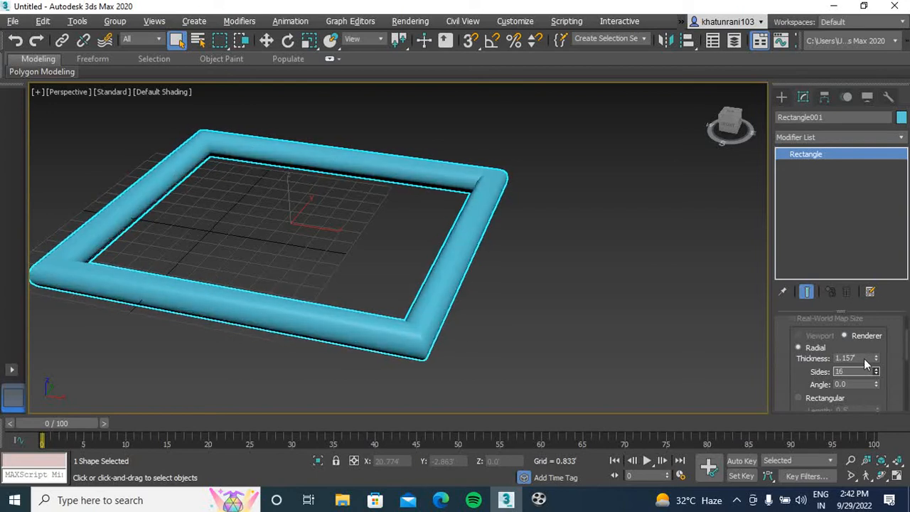
pyautogui.moveTo(610, 373); pyautogui.dragTo(609, 327, button='middle')
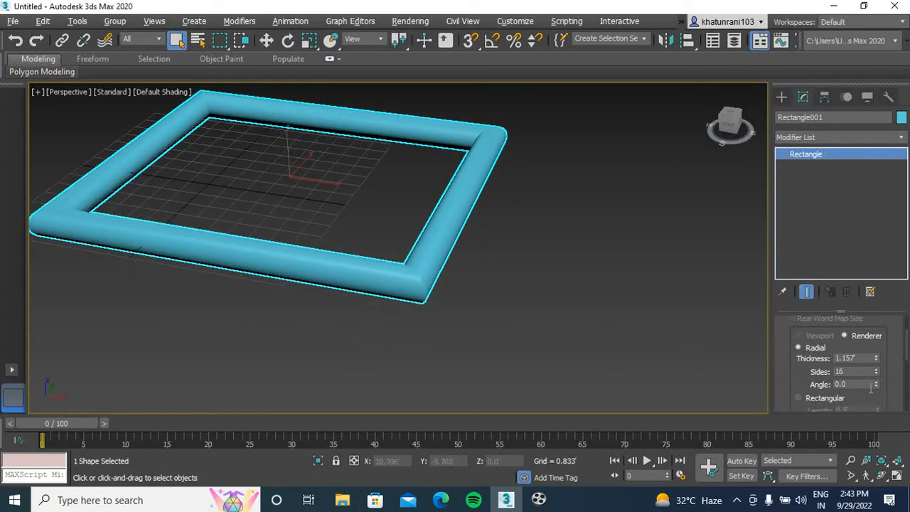
# Try rotating the radial cross-section by its angle value and reset the angle to 0
pyautogui.scroll(5, 362, 285)
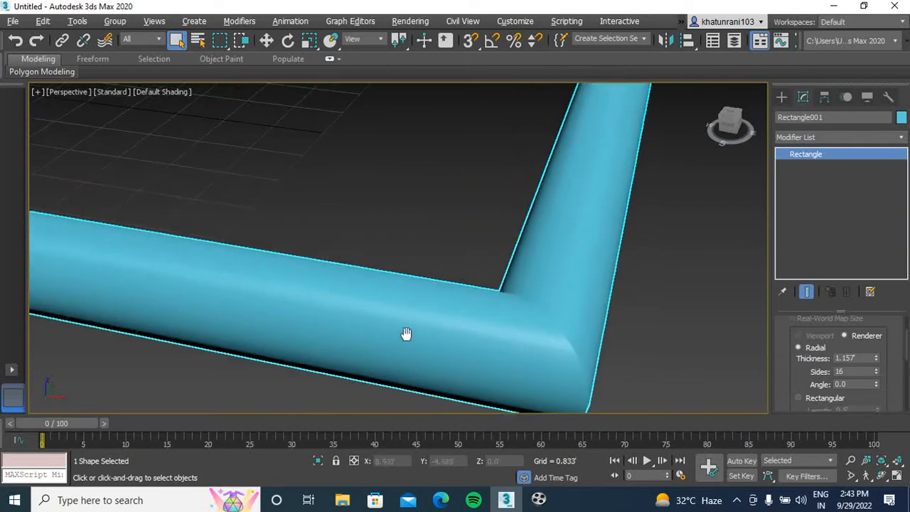
pyautogui.moveTo(876, 382)
pyautogui.mouseDown()
pyautogui.moveTo(863, 323)
pyautogui.moveTo(856, 419)
pyautogui.moveTo(868, 24)
pyautogui.moveTo(427, 462)
pyautogui.moveTo(398, 291)
pyautogui.moveTo(560, 374)
pyautogui.moveTo(560, 306)
pyautogui.mouseUp()
pyautogui.scroll(-5, 450, 155)
pyautogui.scroll(5, 488, 245)
pyautogui.rightClick(876, 384)
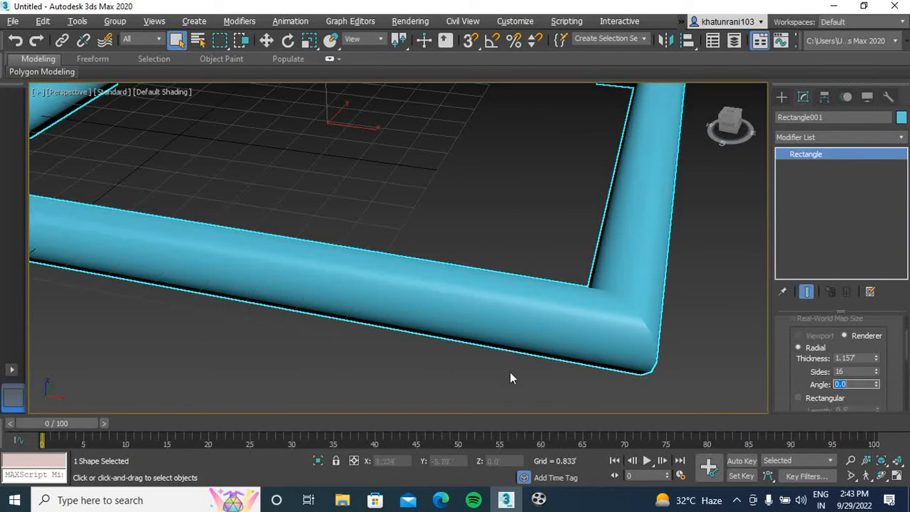
pyautogui.scroll(-3, 420, 296)
# Switch the spline's rendered cross-section from Radial to Rectangular
pyautogui.scroll(3, 907, 342)
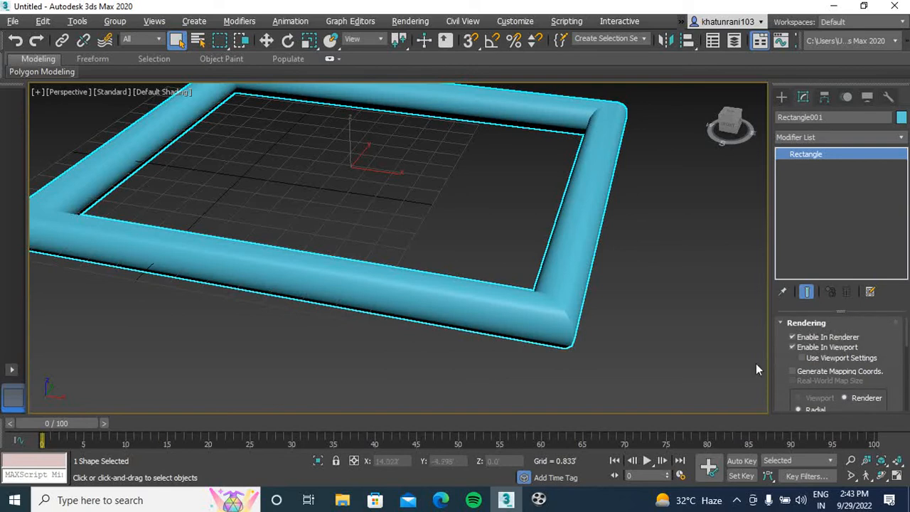
pyautogui.scroll(-3, 907, 335)
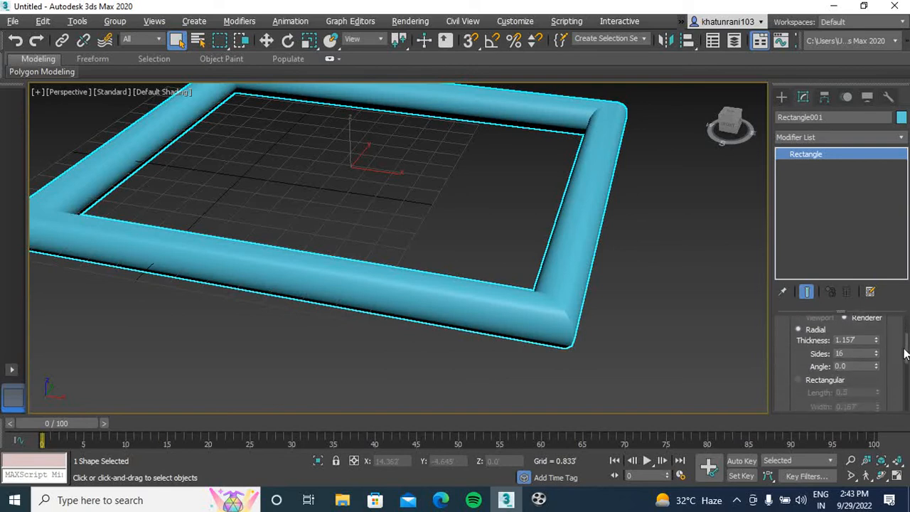
pyautogui.click(799, 366)
pyautogui.scroll(-5, 436, 297)
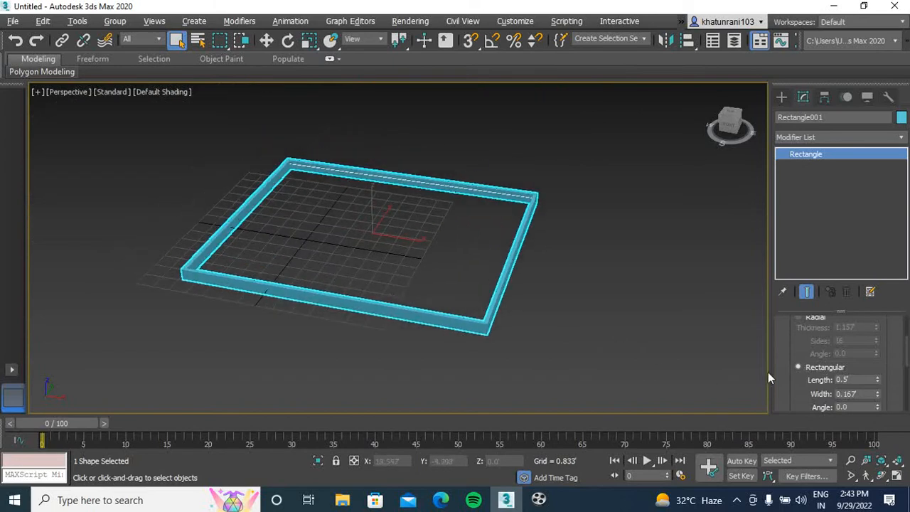
# Set the rectangular cross-section's length to 10' and its width to 0.417'
pyautogui.doubleClick(855, 379)
pyautogui.write('10')
pyautogui.press('Return')
pyautogui.press('Tab')
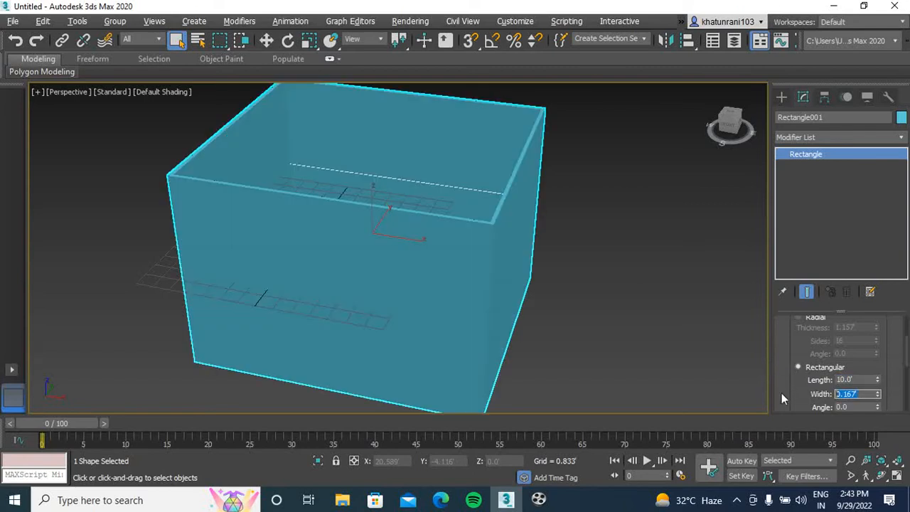
pyautogui.write('5')
pyautogui.press('Return')
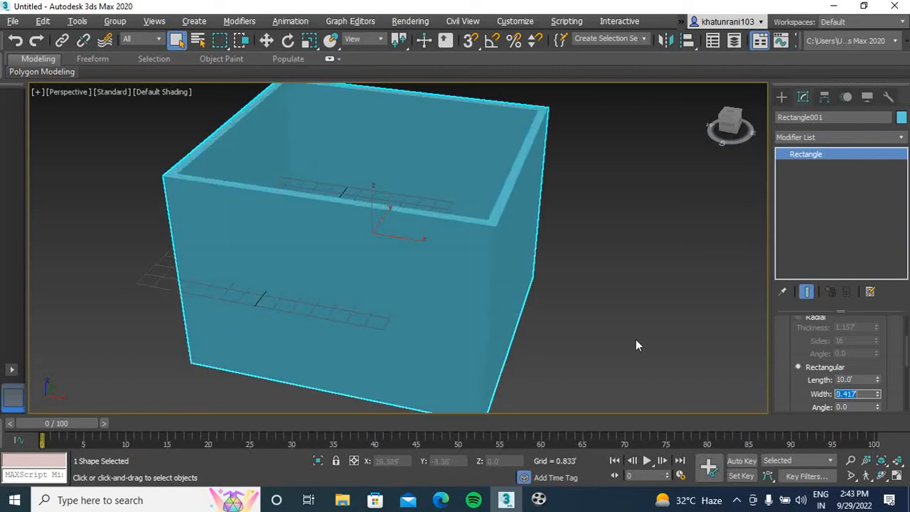
# Try tilting the rectangular cross-section to an angle of about -25 and reset the angle to 0
pyautogui.moveTo(627, 362); pyautogui.dragTo(616, 295, button='middle')
pyautogui.scroll(-3, 444, 271)
pyautogui.moveTo(429, 278); pyautogui.dragTo(434, 295, button='middle')
pyautogui.scroll(-3, 907, 364)
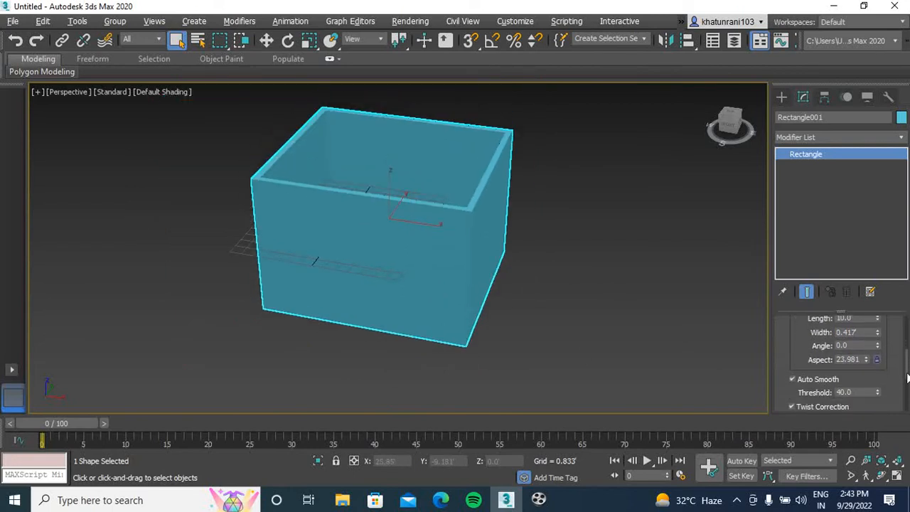
pyautogui.moveTo(878, 348); pyautogui.dragTo(233, 223)
pyautogui.click(176, 41)
pyautogui.scroll(-4, 291, 153)
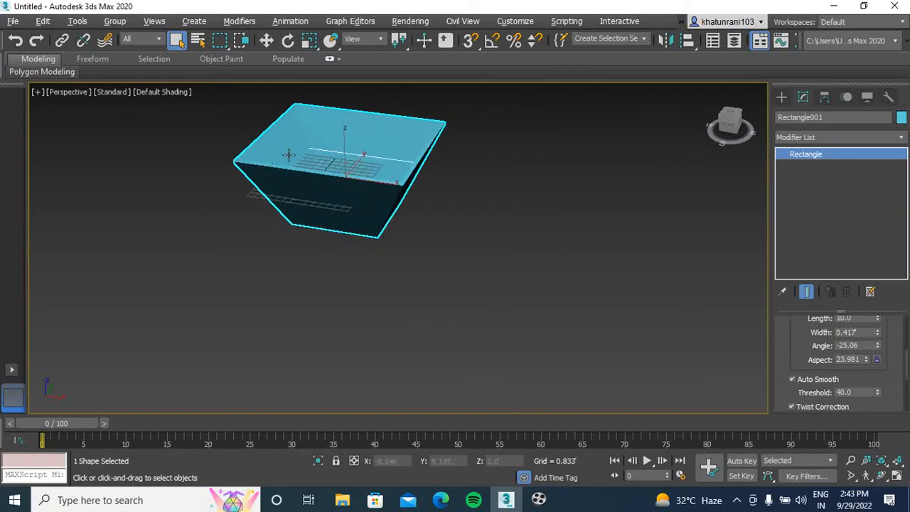
pyautogui.scroll(5, 342, 207)
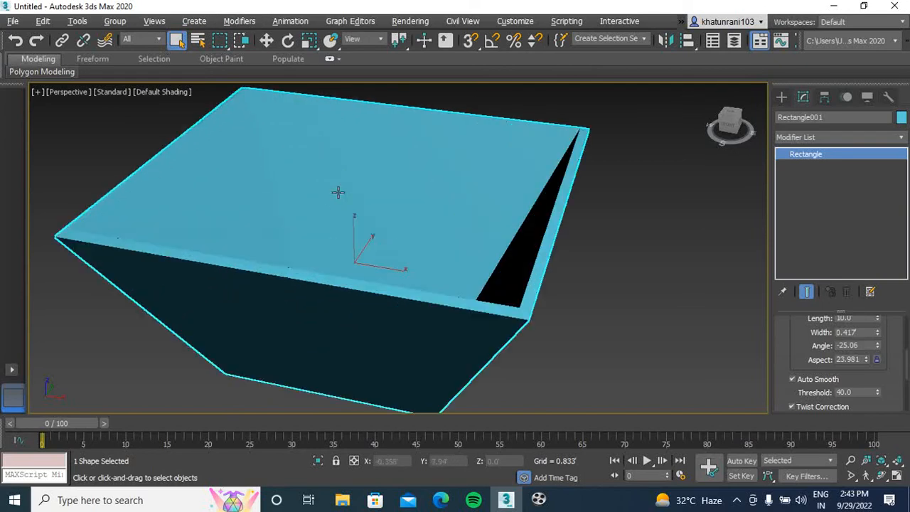
pyautogui.scroll(-2, 417, 276)
pyautogui.click(849, 345)
pyautogui.write('0')
pyautogui.press('Return')
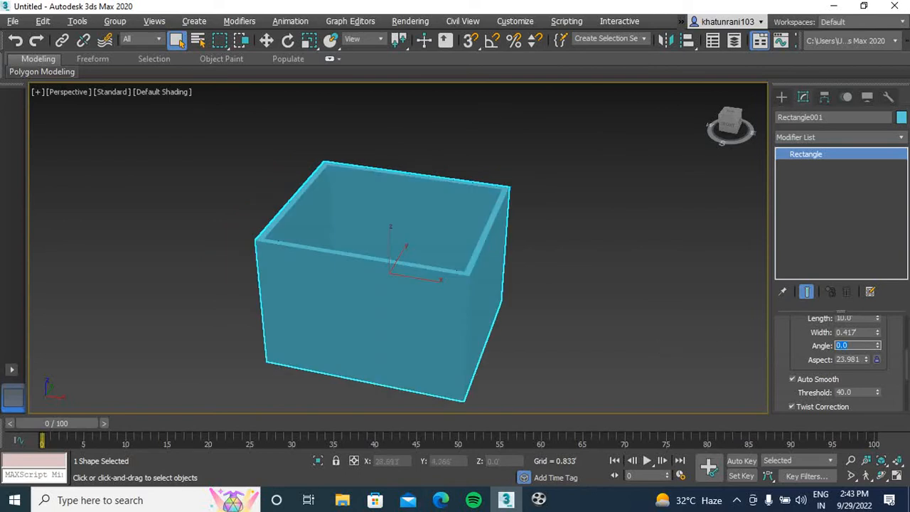
# Raise the rectangle's interpolation steps to about 22 and deselect it
pyautogui.moveTo(909, 357); pyautogui.dragTo(907, 391)
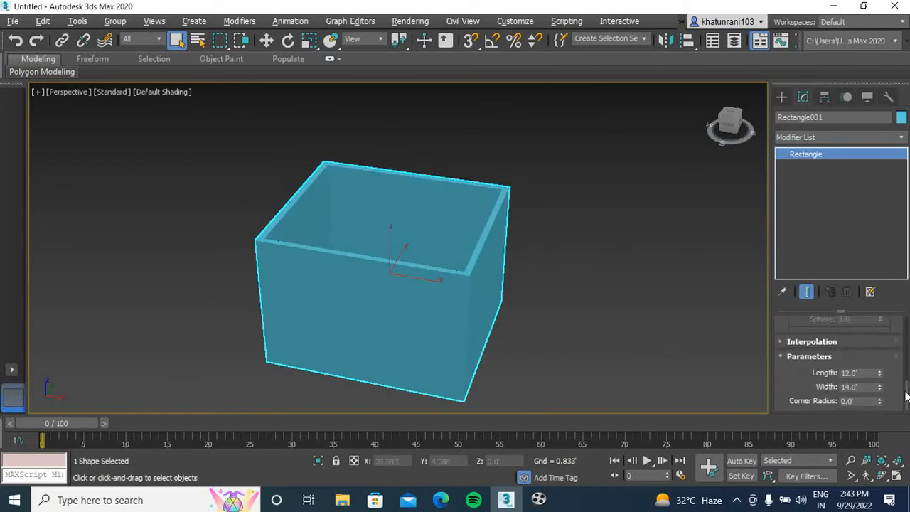
pyautogui.click(781, 342)
pyautogui.moveTo(871, 344)
pyautogui.mouseDown()
pyautogui.moveTo(869, 283)
pyautogui.moveTo(866, 369)
pyautogui.moveTo(868, 340)
pyautogui.mouseUp()
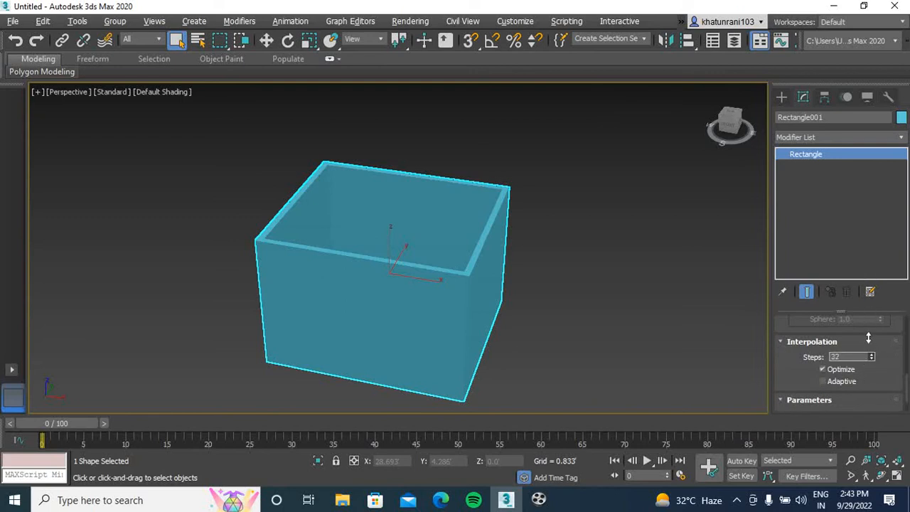
pyautogui.click(594, 339)
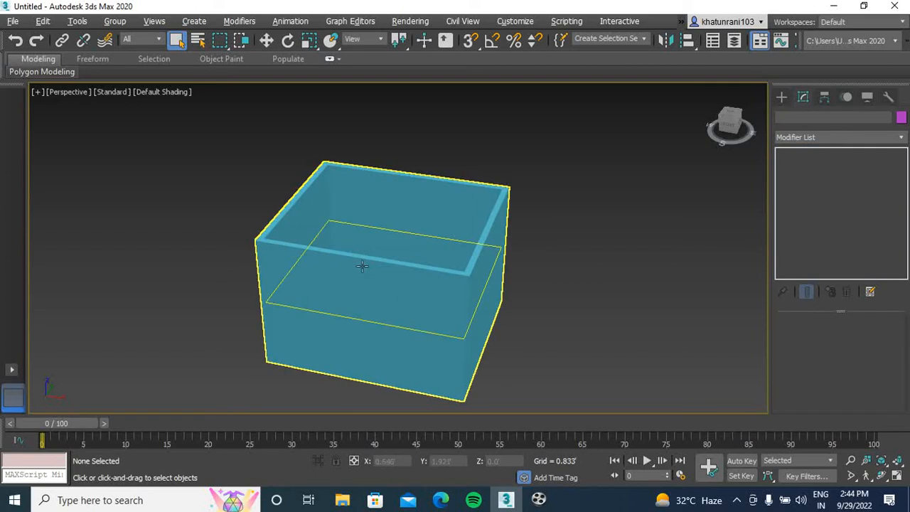
# Reselect the rectangle and turn off its Enable In Viewport rendering
pyautogui.click(366, 264)
pyautogui.moveTo(906, 338)
pyautogui.mouseDown()
pyautogui.moveTo(907, 353)
pyautogui.moveTo(908, 342)
pyautogui.mouseUp()
pyautogui.click(806, 348)
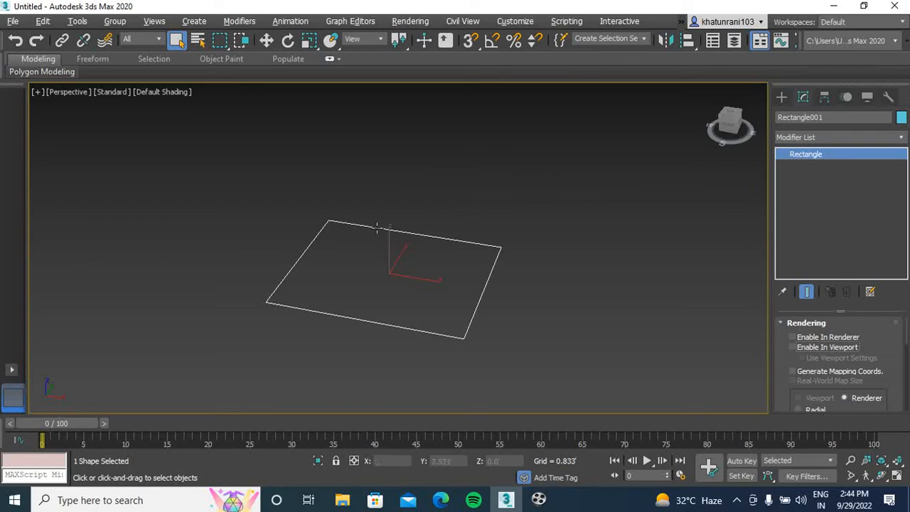
# Convert the rectangle to an Editable Spline
pyautogui.click(781, 97)
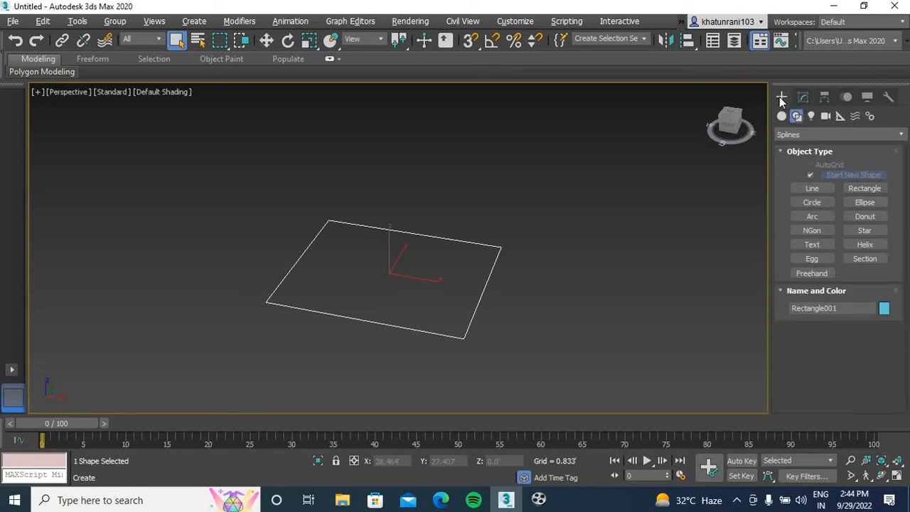
pyautogui.click(804, 99)
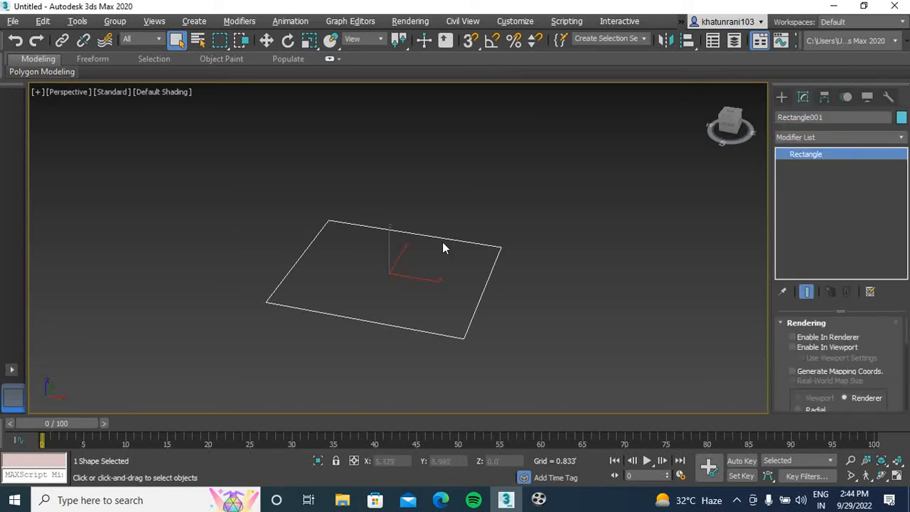
pyautogui.press('w')
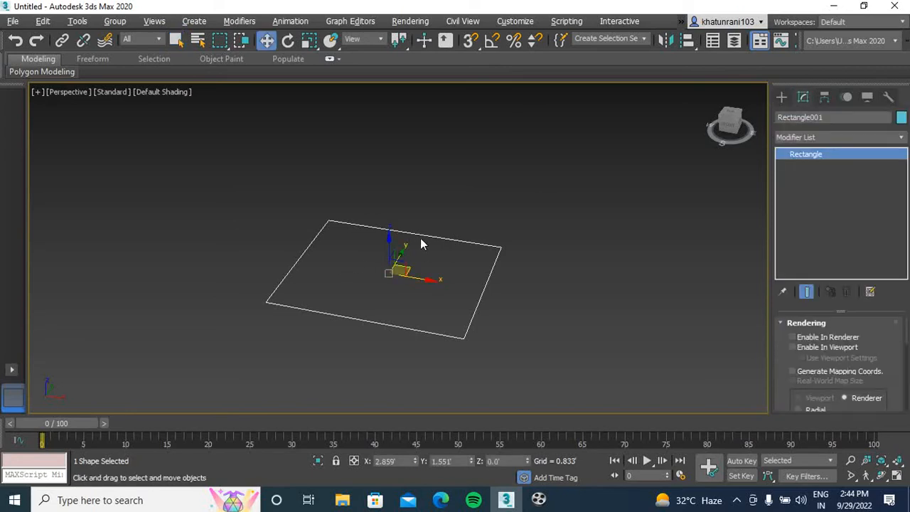
pyautogui.rightClick(421, 238)
pyautogui.moveTo(528, 377)
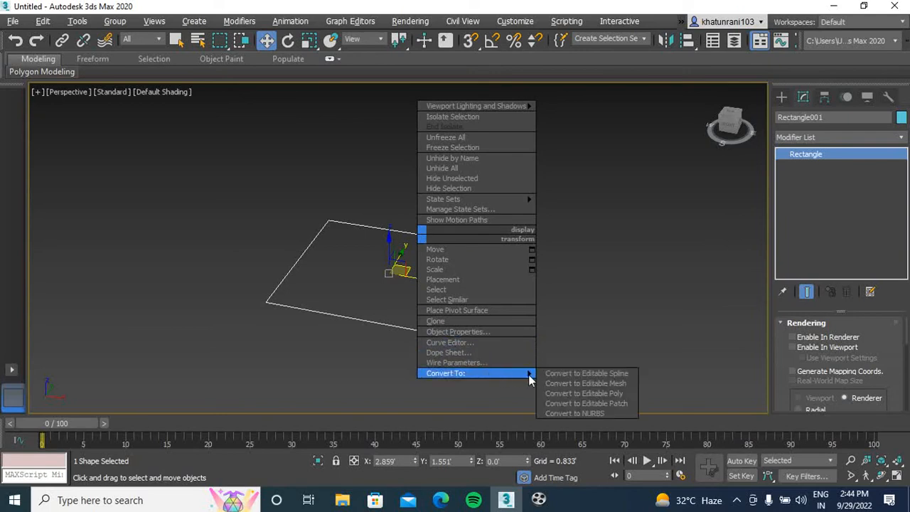
pyautogui.click(592, 374)
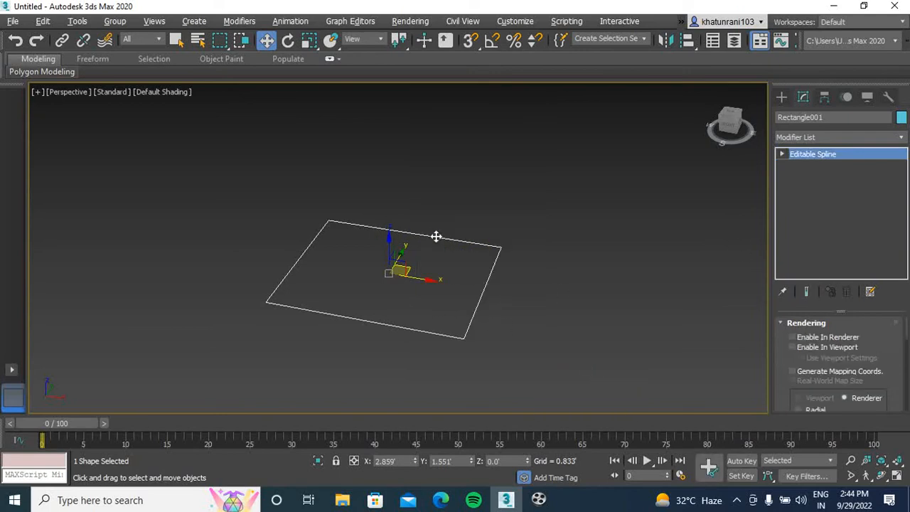
# Show the spline in the Top view without the grid and switch it to vertex editing
pyautogui.press('t')
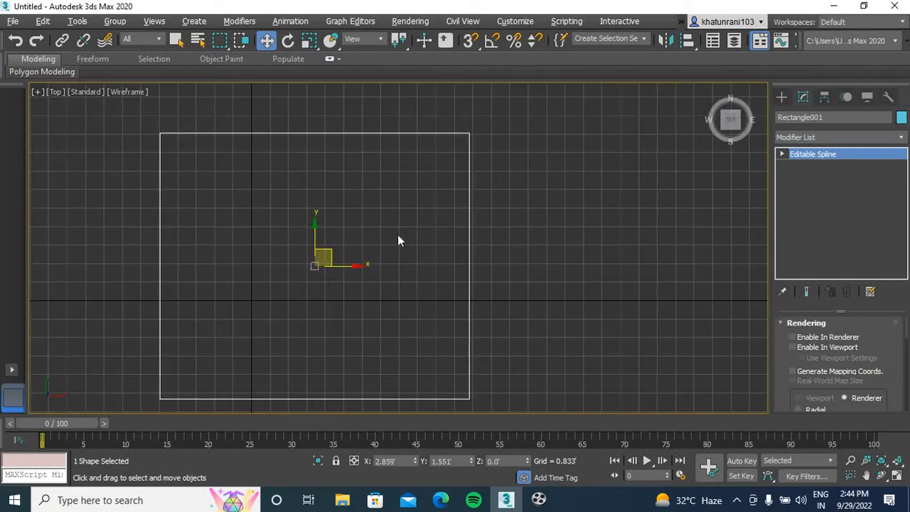
pyautogui.press('g')
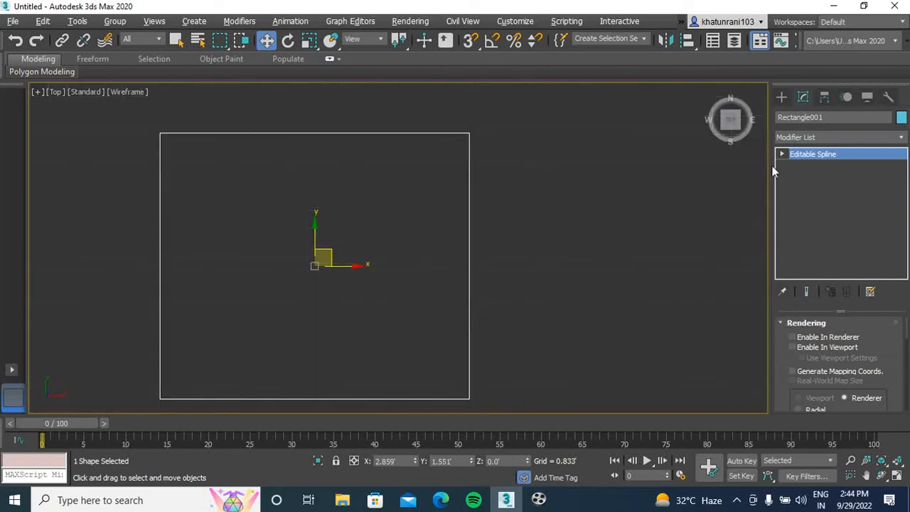
pyautogui.moveTo(908, 328)
pyautogui.mouseDown()
pyautogui.moveTo(907, 350)
pyautogui.moveTo(907, 343)
pyautogui.mouseUp()
pyautogui.scroll(-2, 858, 376)
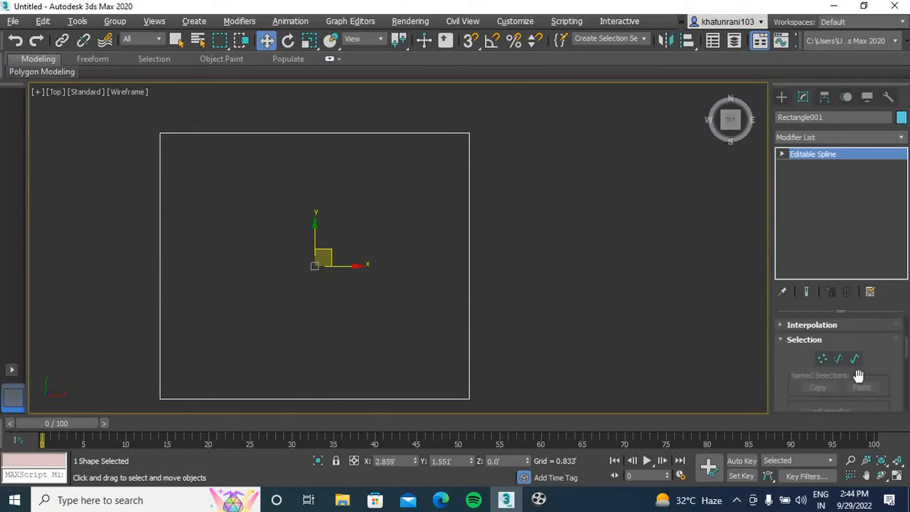
pyautogui.click(822, 360)
pyautogui.press('1')
pyautogui.press('1')
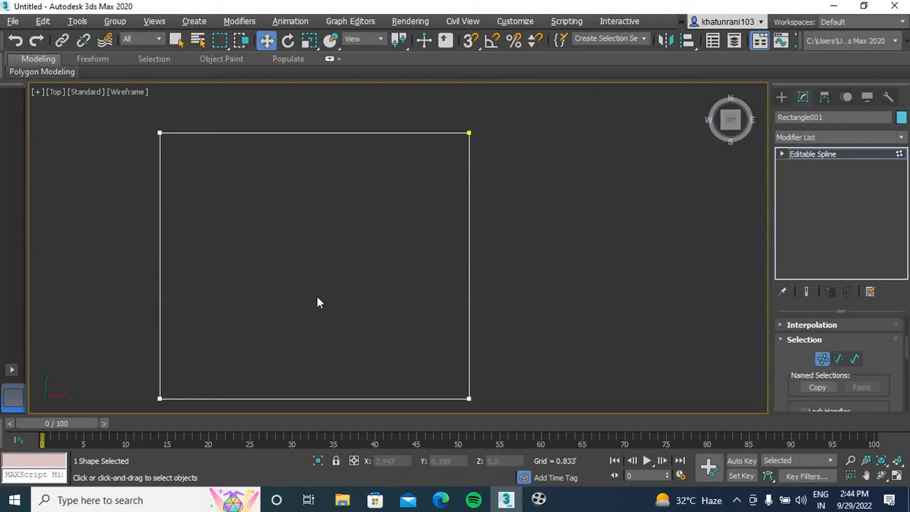
pyautogui.press('2')
pyautogui.press('1')
# Move the spline's upper-right vertex left until the top edge is about a quarter of its length
pyautogui.click(469, 133)
pyautogui.moveTo(497, 134); pyautogui.dragTo(266, 201)
pyautogui.click(224, 184)
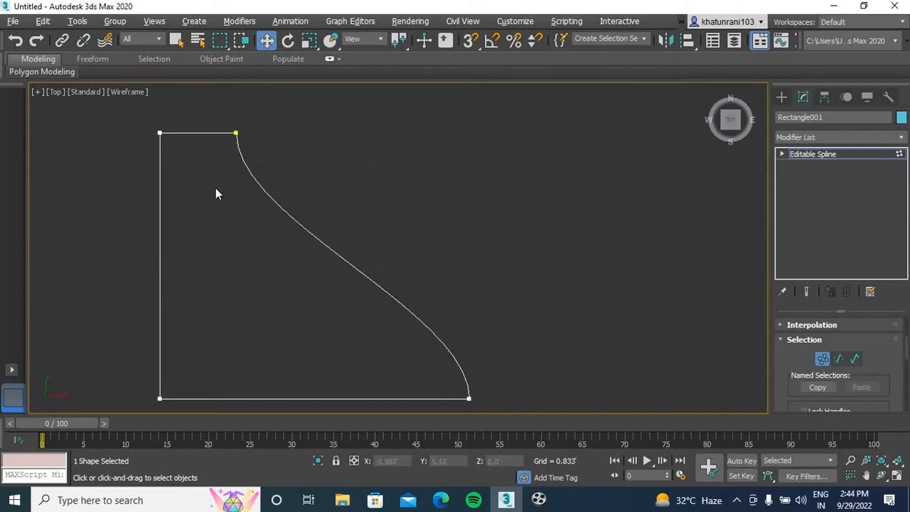
# Move the spline's lower-right vertex outward along X to about 16.4'
pyautogui.scroll(-2, 405, 274)
pyautogui.moveTo(416, 266); pyautogui.dragTo(433, 252, button='middle')
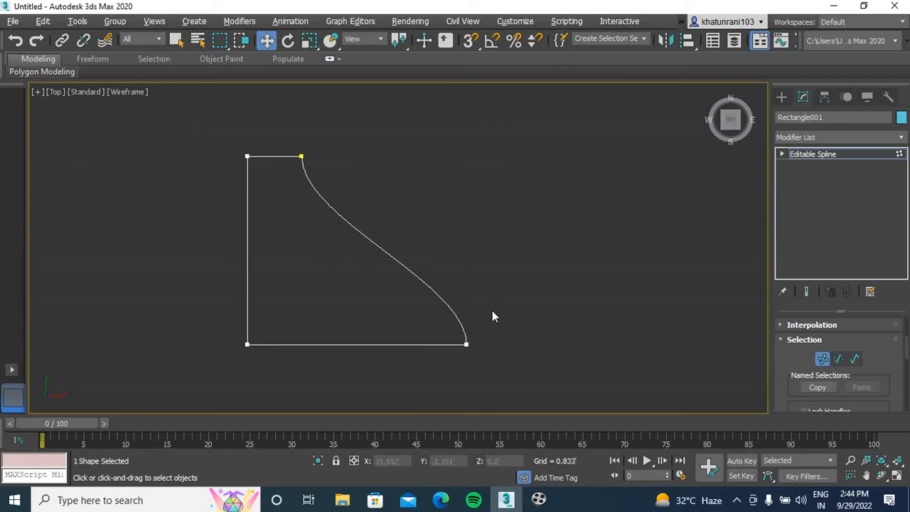
pyautogui.moveTo(492, 309); pyautogui.dragTo(418, 404)
pyautogui.moveTo(504, 342); pyautogui.dragTo(607, 346)
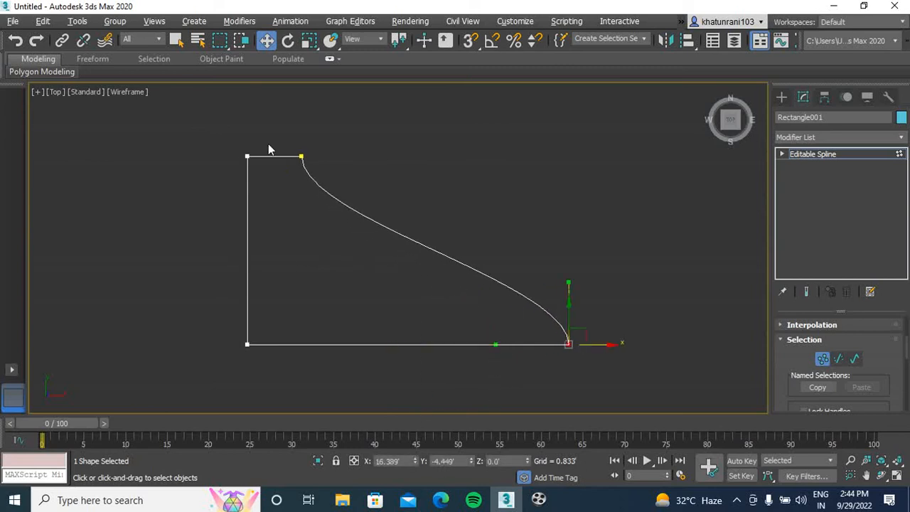
# Select the two upper vertices and move them down together to lower the shape
pyautogui.click(301, 156)
pyautogui.click(246, 156)
pyautogui.moveTo(247, 128); pyautogui.dragTo(244, 168)
pyautogui.click(494, 233)
pyautogui.moveTo(566, 299); pyautogui.dragTo(182, 258, button='middle')
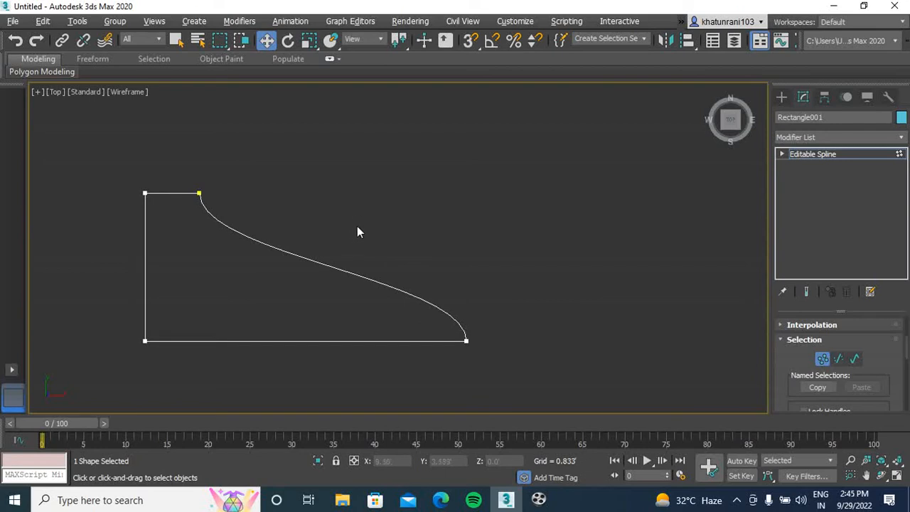
# Switch to segment editing and move the spline's bottom segment slightly upward
pyautogui.click(840, 360)
pyautogui.click(326, 340)
pyautogui.doubleClick(478, 248)
pyautogui.click(281, 338)
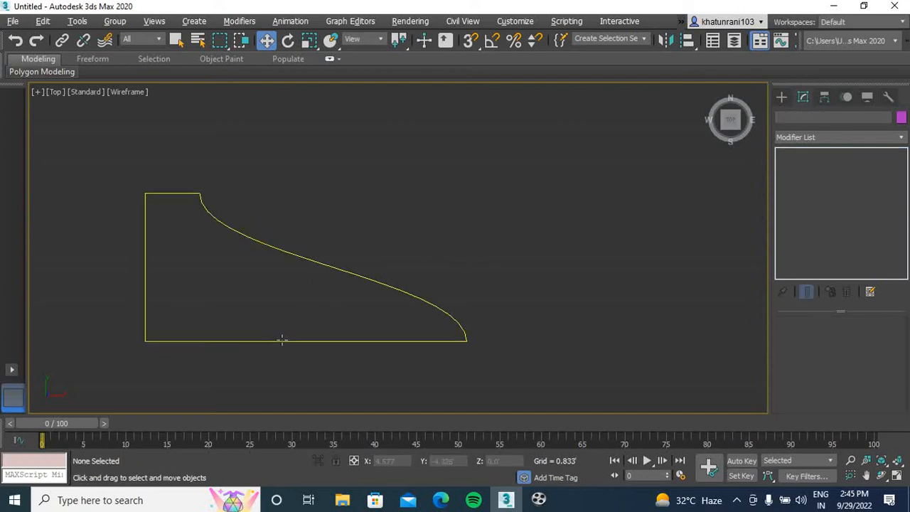
pyautogui.click(281, 340)
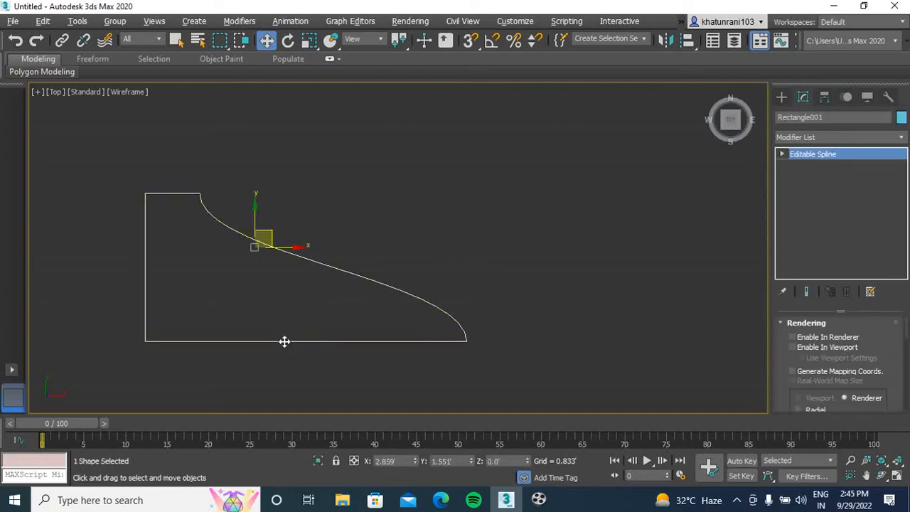
pyautogui.press('2')
pyautogui.click(304, 341)
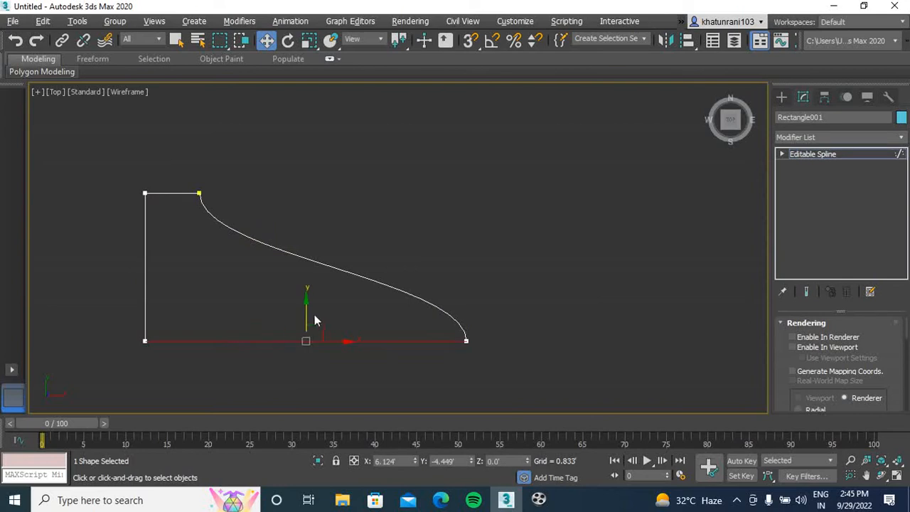
pyautogui.moveTo(308, 308); pyautogui.dragTo(341, 307)
# Delete the bottom segment of the shape and undo the deletion
pyautogui.press('Delete')
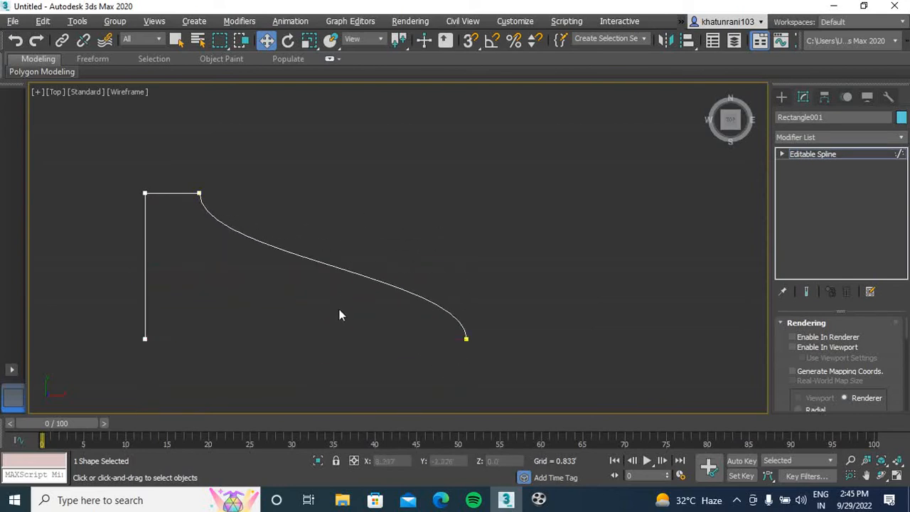
pyautogui.moveTo(281, 320); pyautogui.dragTo(399, 292, button='middle')
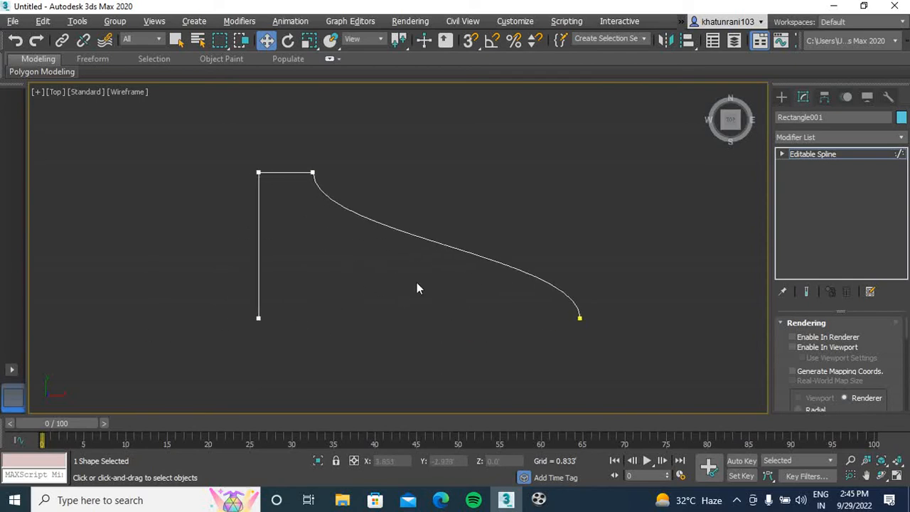
pyautogui.hotkey('ctrl', 'z')
pyautogui.click(717, 222)
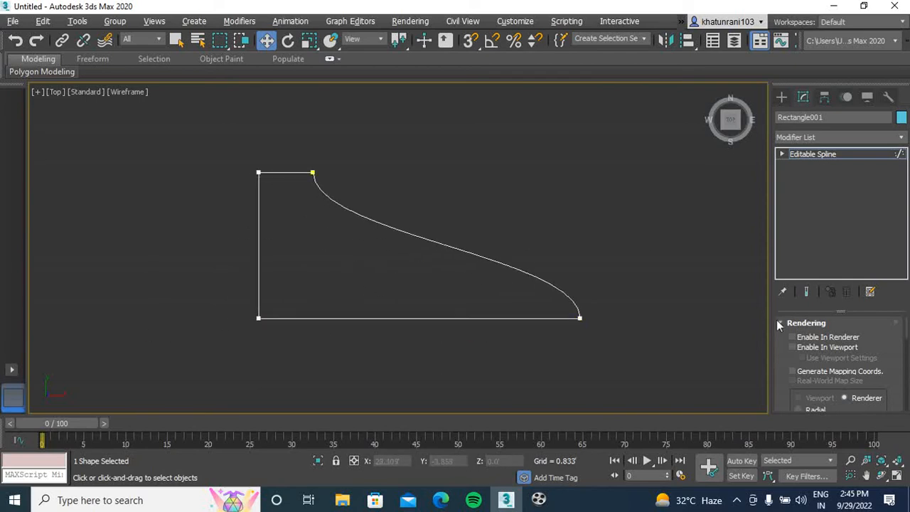
# Switch to spline-level editing, move the whole outline slightly upward and deselect it
pyautogui.moveTo(646, 210); pyautogui.dragTo(446, 341)
pyautogui.scroll(-3, 517, 230)
pyautogui.moveTo(517, 226); pyautogui.dragTo(352, 204, button='middle')
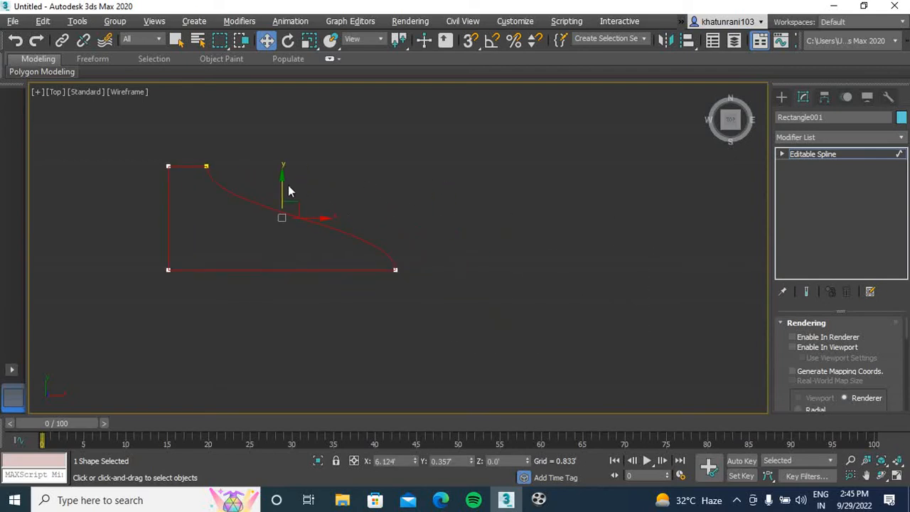
pyautogui.moveTo(280, 183)
pyautogui.mouseDown()
pyautogui.moveTo(292, 160)
pyautogui.moveTo(281, 180)
pyautogui.mouseUp()
pyautogui.click(309, 187)
pyautogui.click(207, 168)
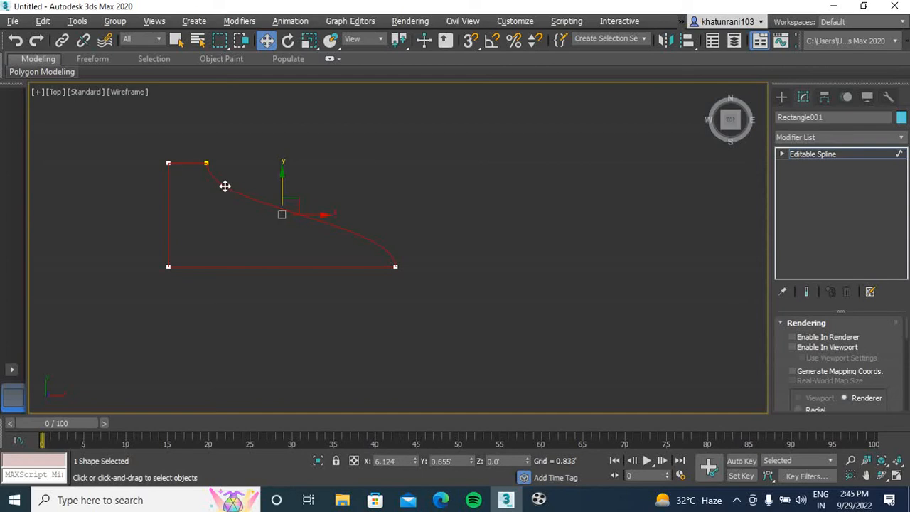
pyautogui.moveTo(251, 144); pyautogui.dragTo(92, 296)
pyautogui.click(440, 233)
# Draw a second Rectangle spline about 15.3' long and 22.3' wide to the right of the edited shape
pyautogui.click(782, 98)
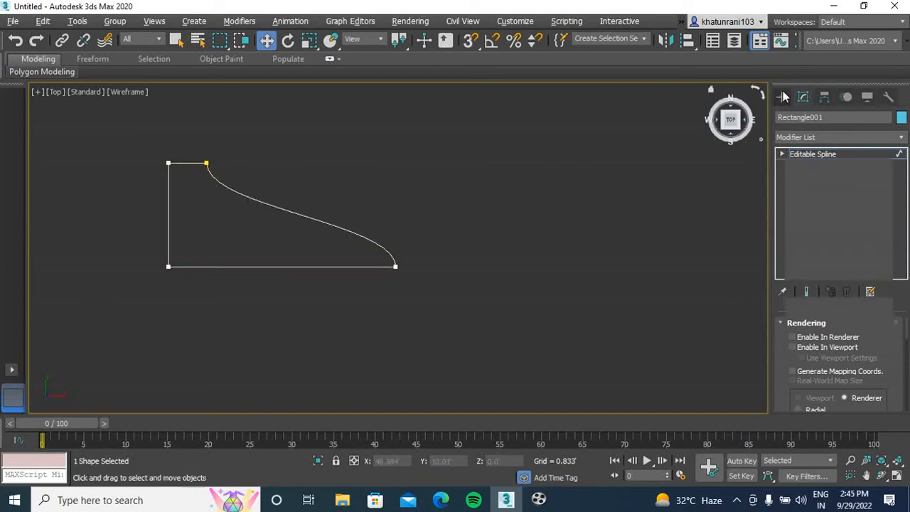
pyautogui.click(863, 189)
pyautogui.moveTo(342, 266); pyautogui.dragTo(183, 298, button='middle')
pyautogui.moveTo(320, 162)
pyautogui.mouseDown()
pyautogui.moveTo(463, 350)
pyautogui.moveTo(566, 331)
pyautogui.mouseUp()
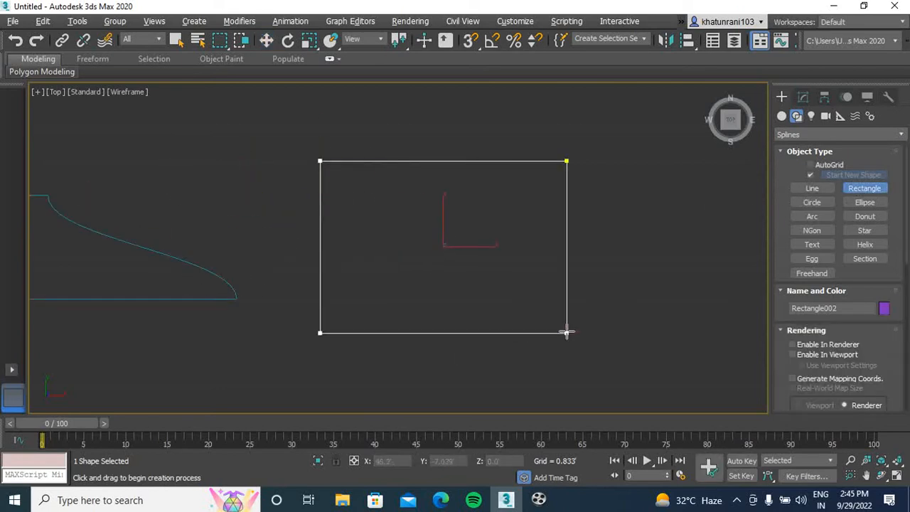
# Set the second rectangle's length to 15' and width to 18', and deselect it
pyautogui.click(803, 98)
pyautogui.moveTo(906, 335); pyautogui.dragTo(907, 417)
pyautogui.doubleClick(857, 373)
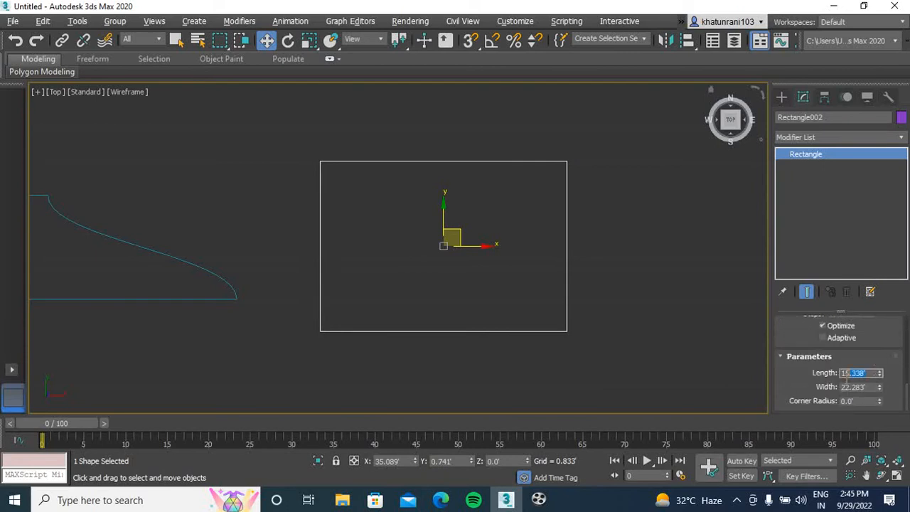
pyautogui.write('15')
pyautogui.press('Tab')
pyautogui.write('1')
pyautogui.press('Return')
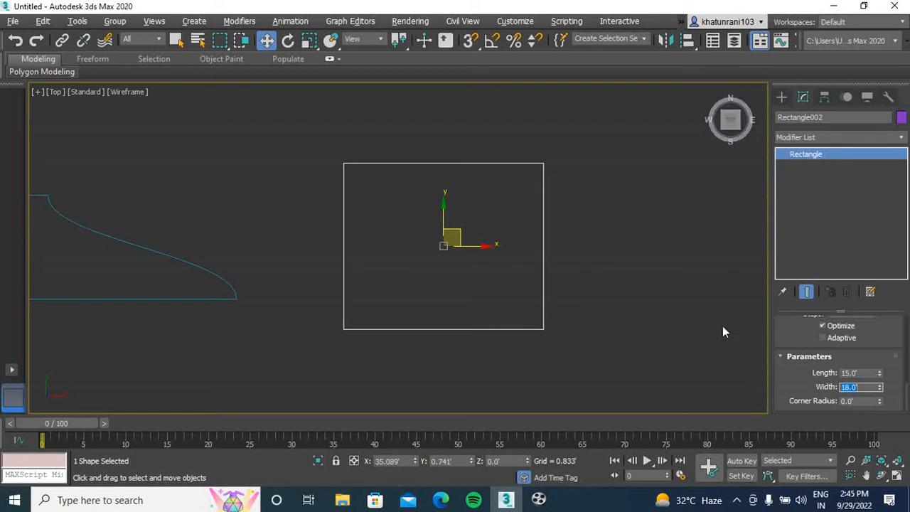
pyautogui.moveTo(601, 265); pyautogui.dragTo(536, 258, button='middle')
pyautogui.click(517, 248)
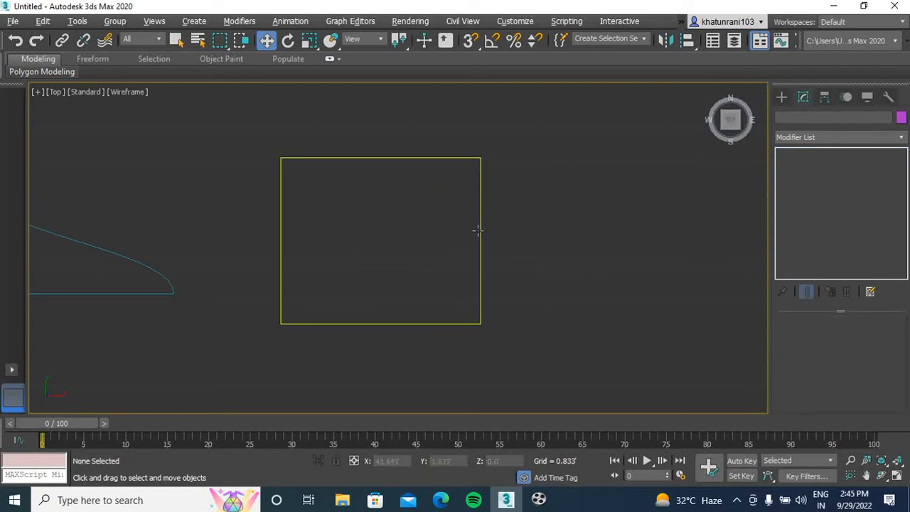
# Convert the second rectangle to an Editable Spline and select its whole outline at spline level
pyautogui.click(479, 229)
pyautogui.rightClick(482, 227)
pyautogui.moveTo(561, 364)
pyautogui.click(643, 363)
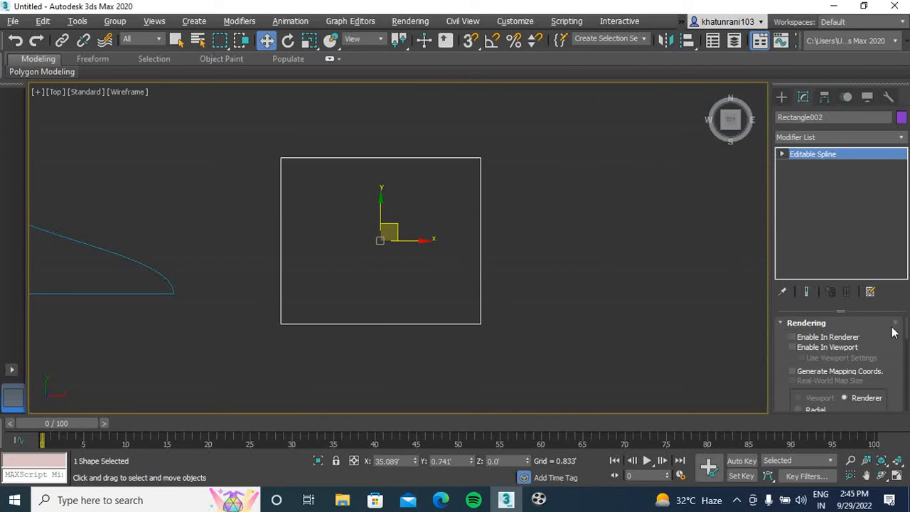
pyautogui.press('3')
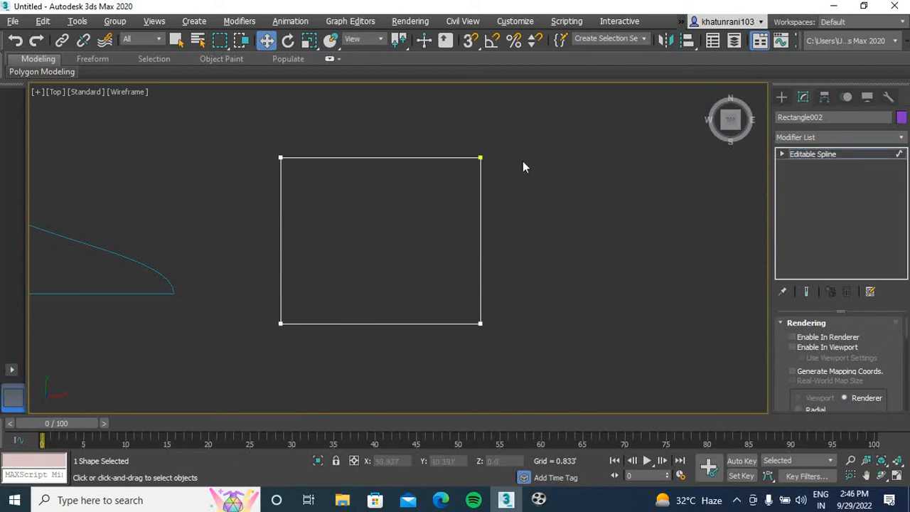
pyautogui.click(388, 324)
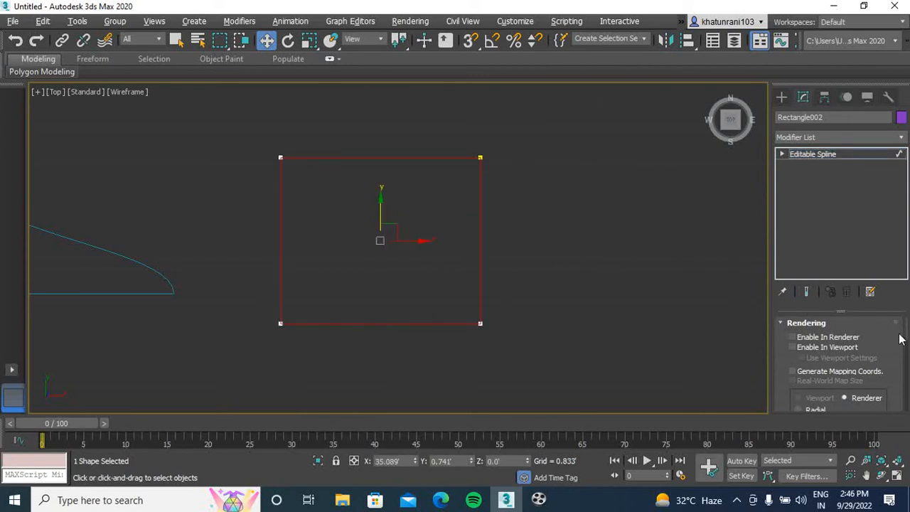
# Try offsetting the second rectangle's outline outward with a negative Outline value
pyautogui.moveTo(906, 335); pyautogui.dragTo(905, 383)
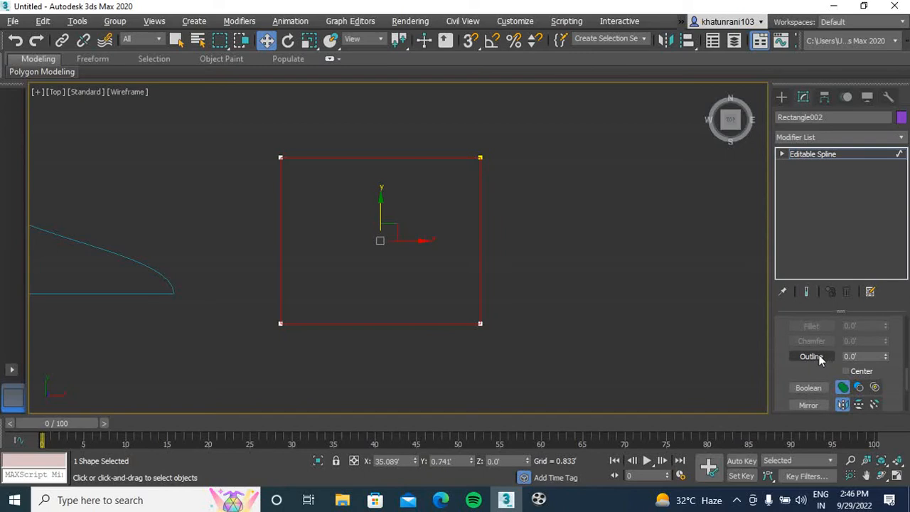
pyautogui.click(865, 357)
pyautogui.write('-9')
pyautogui.press('Return')
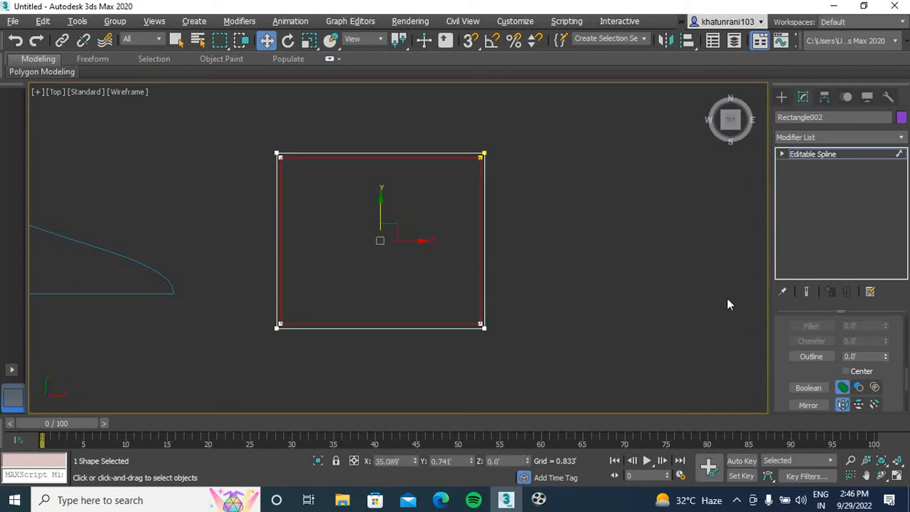
# Create an inner outline of the second rectangle with an Outline value of 9 inches, and deselect the spline
pyautogui.click(866, 357)
pyautogui.write('9')
pyautogui.press('Return')
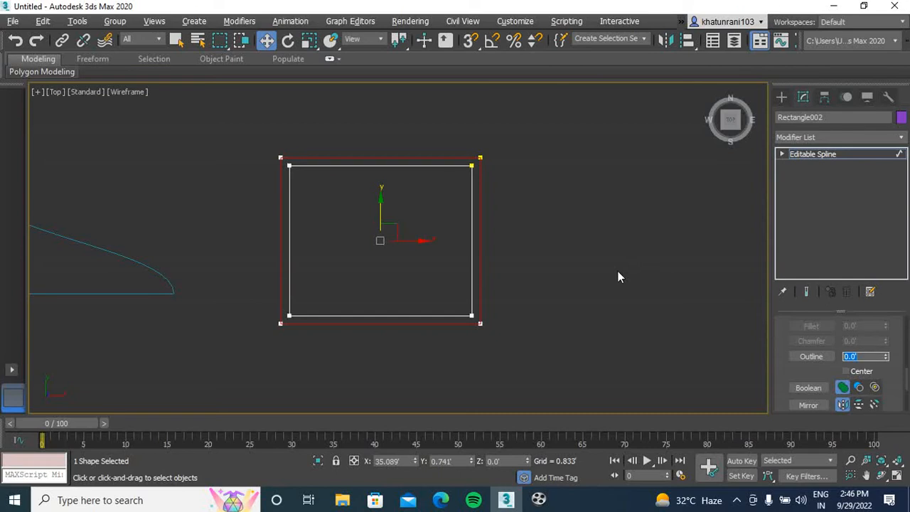
pyautogui.click(501, 228)
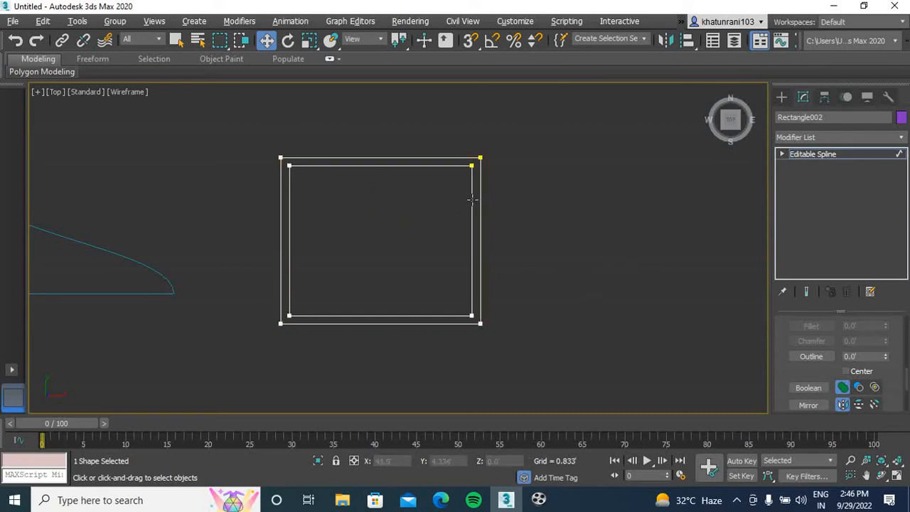
# Apply an Extrude modifier to the double rectangle outline with an amount of 10'
pyautogui.click(823, 137)
pyautogui.write('ext')
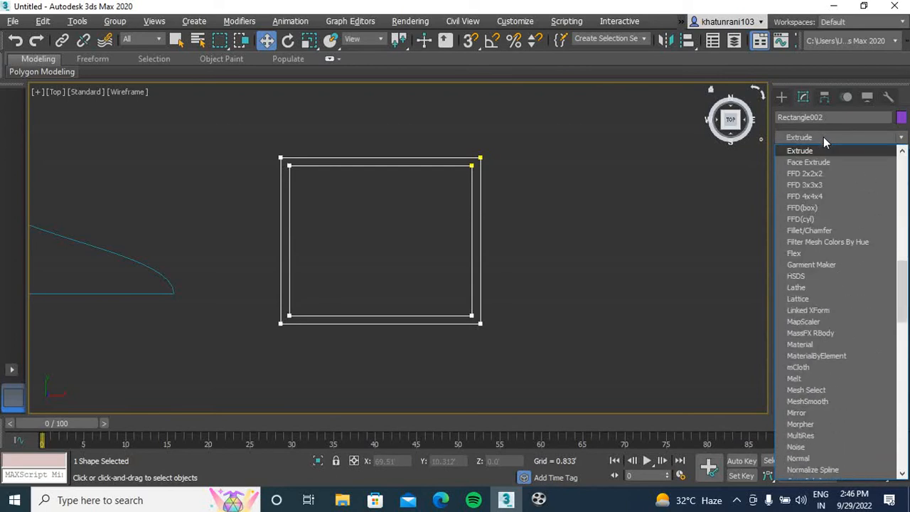
pyautogui.press('Return')
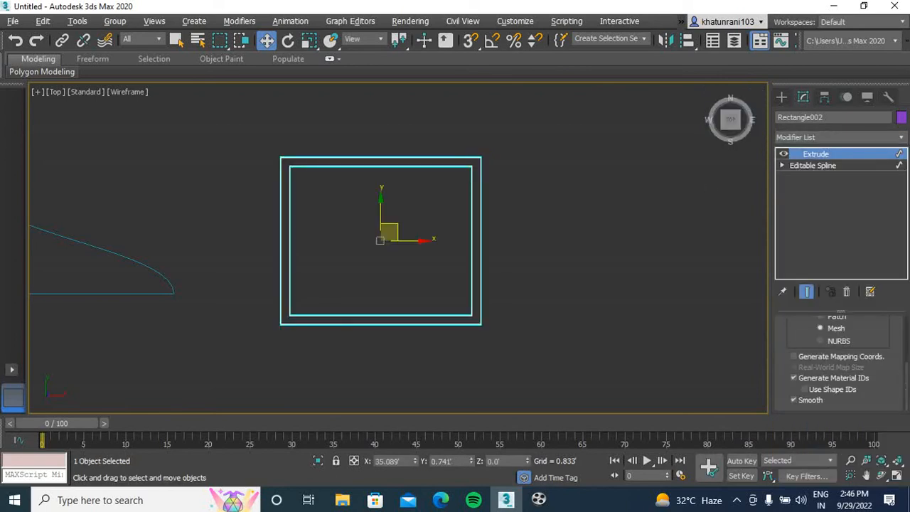
pyautogui.scroll(3, 909, 379)
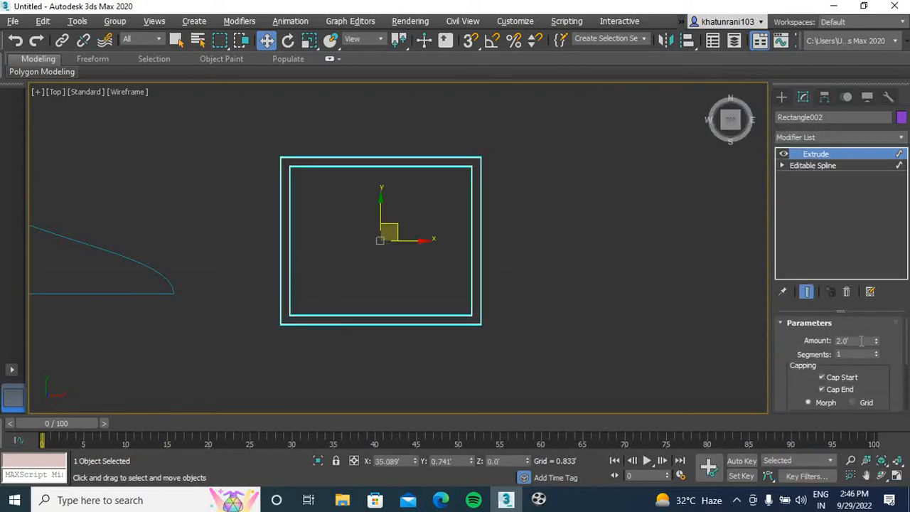
pyautogui.write('10')
pyautogui.press('Return')
# Examine the extruded walls in the Perspective view from several angles
pyautogui.click(544, 347)
pyautogui.press('p')
pyautogui.scroll(-3, 547, 316)
pyautogui.moveTo(534, 313); pyautogui.dragTo(448, 319, button='middle')
pyautogui.scroll(5, 479, 311)
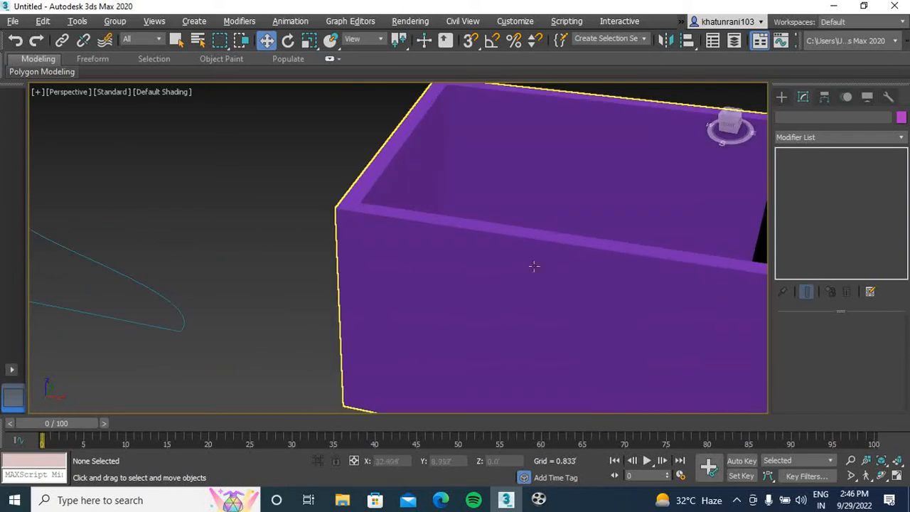
pyautogui.click(527, 274)
pyautogui.scroll(-4, 527, 273)
pyautogui.keyDown('alt'); pyautogui.moveTo(527, 273); pyautogui.dragTo(425, 284, button='middle'); pyautogui.keyUp('alt')
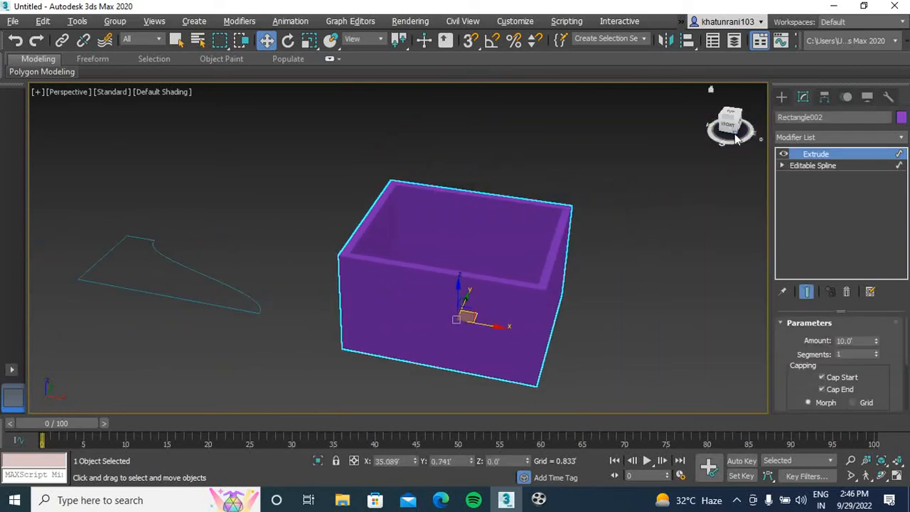
pyautogui.moveTo(729, 126)
pyautogui.mouseDown()
pyautogui.moveTo(756, 150)
pyautogui.moveTo(761, 136)
pyautogui.moveTo(739, 127)
pyautogui.mouseUp()
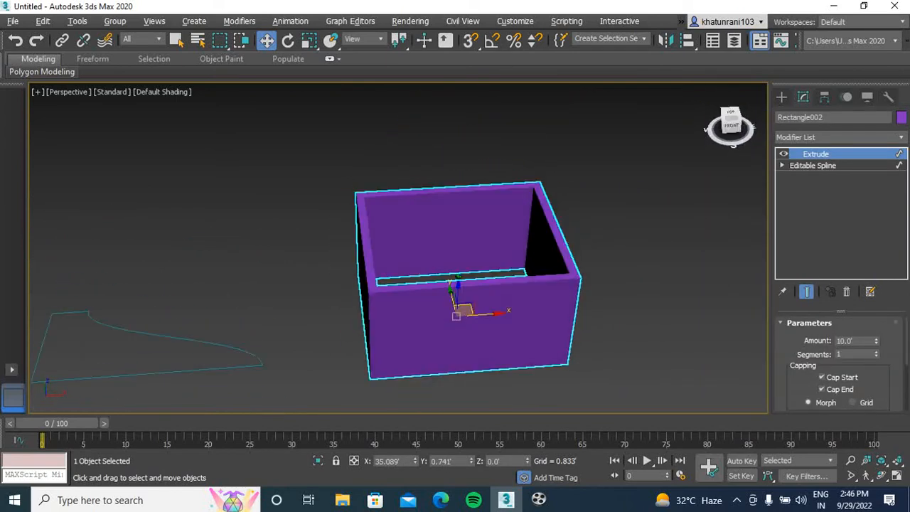
# Apply an Extrude modifier to the first, curved shape and view the solid from higher up
pyautogui.scroll(-3, 373, 263)
pyautogui.click(425, 275)
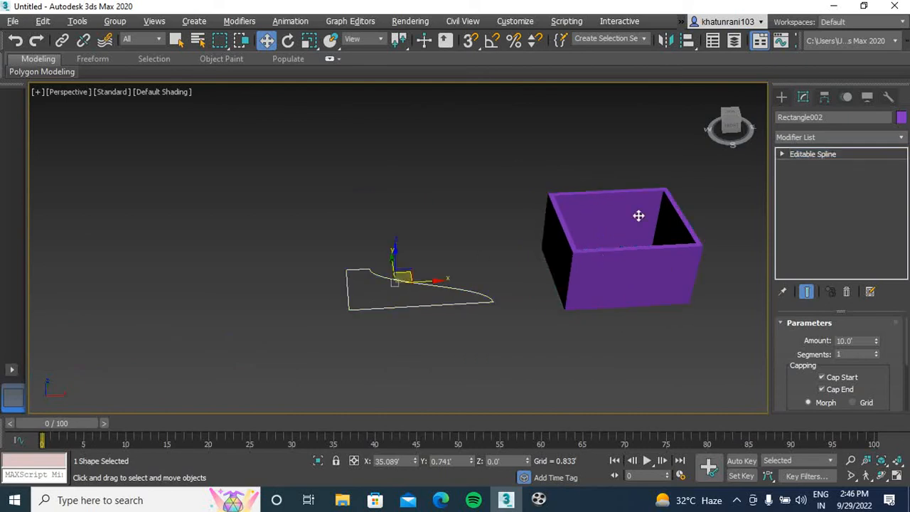
pyautogui.click(826, 136)
pyautogui.write('ex')
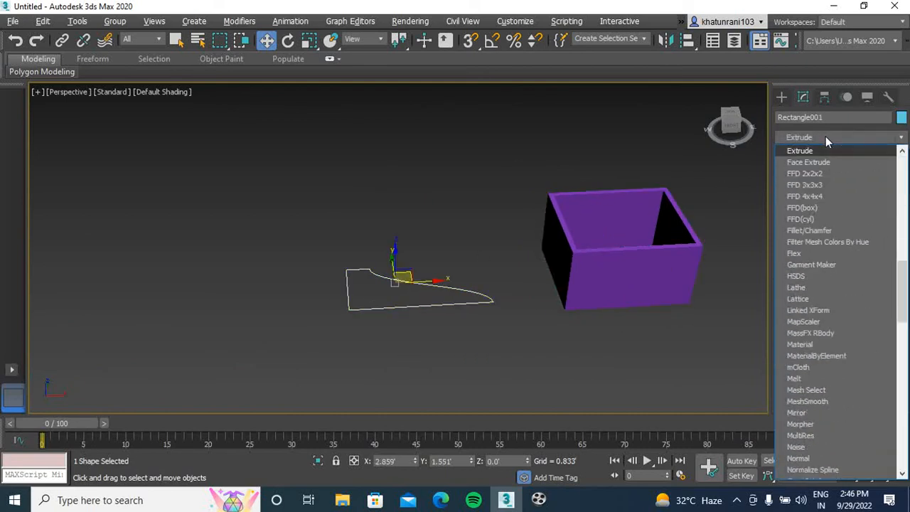
pyautogui.press('Return')
pyautogui.moveTo(736, 132); pyautogui.dragTo(695, 153)
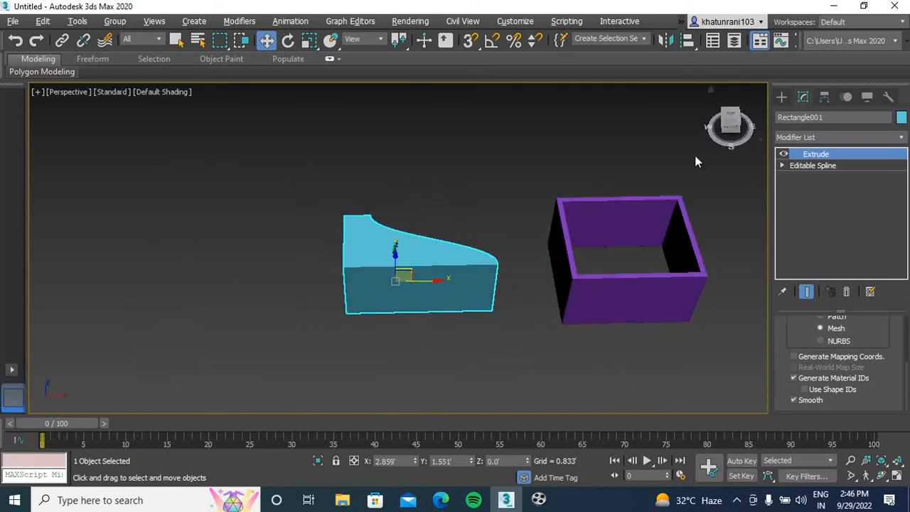
# Delete the extruded curved shape and select the hollow box
pyautogui.press('Delete')
pyautogui.moveTo(553, 238); pyautogui.dragTo(449, 242, button='middle')
pyautogui.click(447, 241)
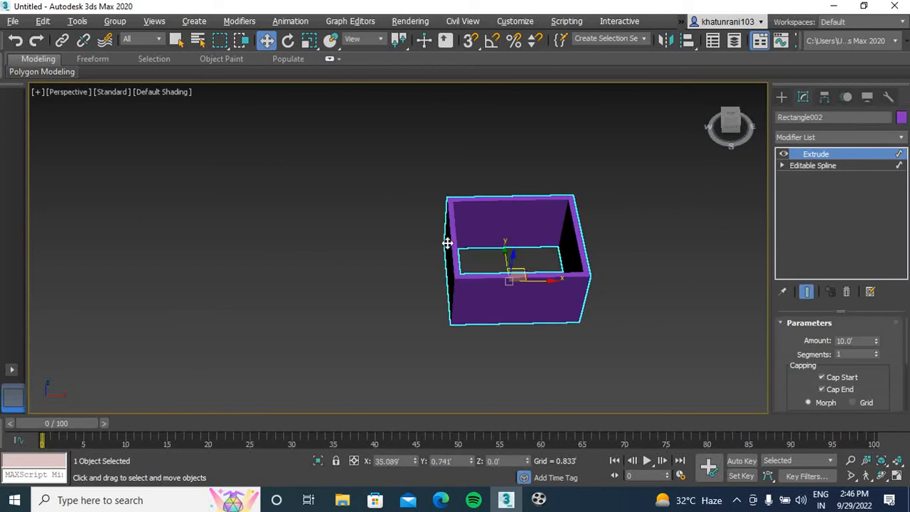
# Examine the hollow box's wall thickness up close and its height from the front
pyautogui.moveTo(715, 229); pyautogui.dragTo(570, 247, button='middle')
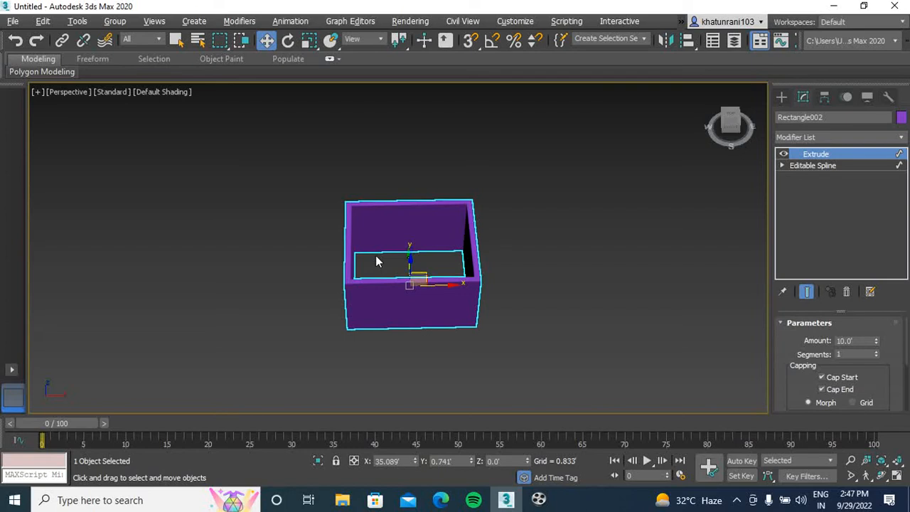
pyautogui.scroll(5, 399, 225)
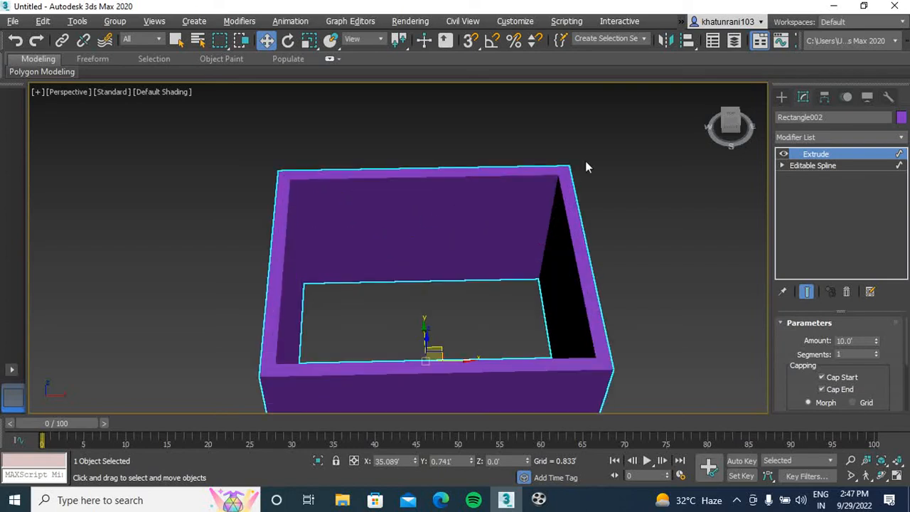
pyautogui.scroll(-3, 399, 200)
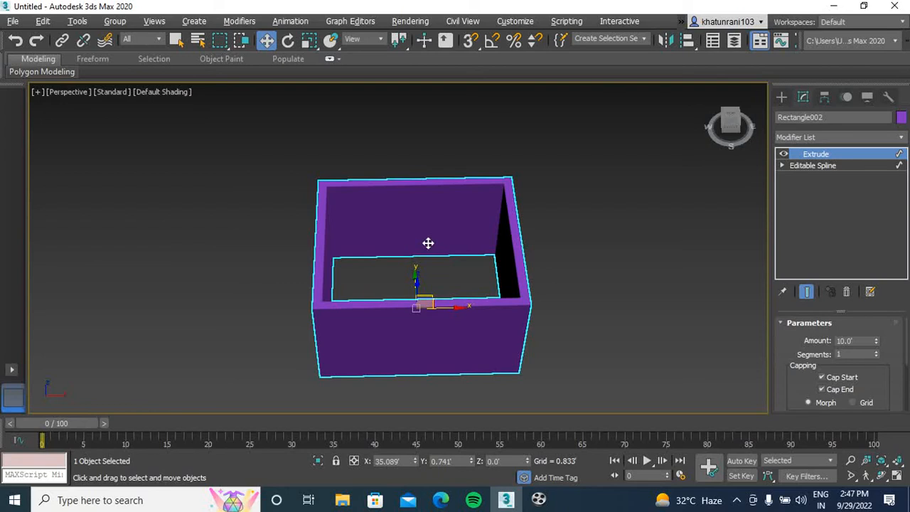
pyautogui.click(737, 130)
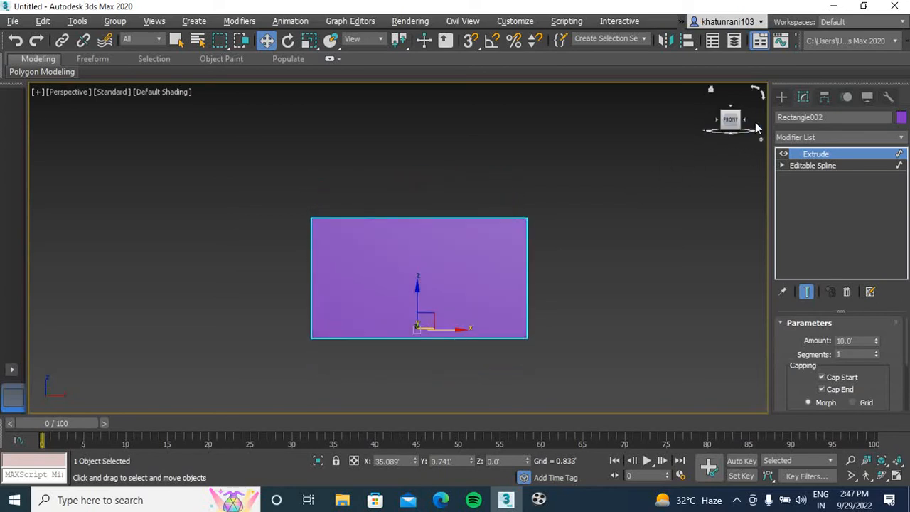
# Remove the Extrude modifier from the double rectangle outline and return to the Top view
pyautogui.moveTo(735, 122); pyautogui.dragTo(753, 121)
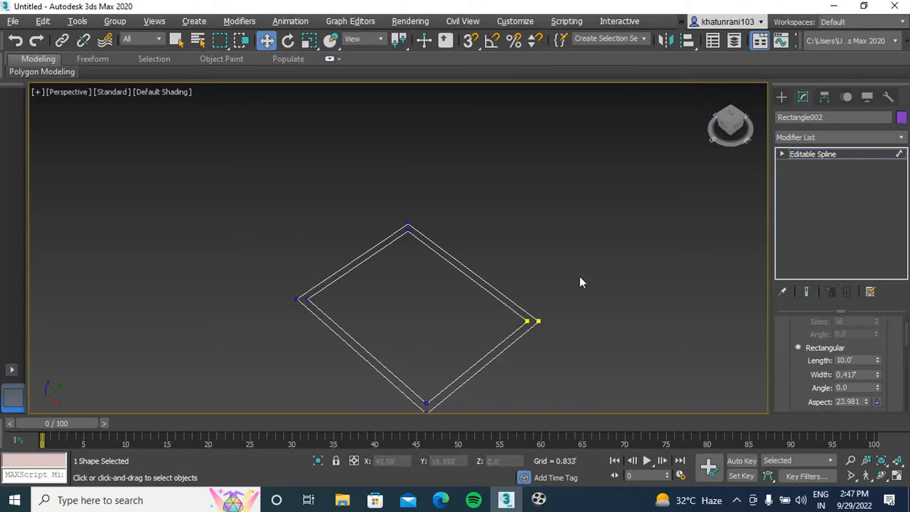
pyautogui.press('t')
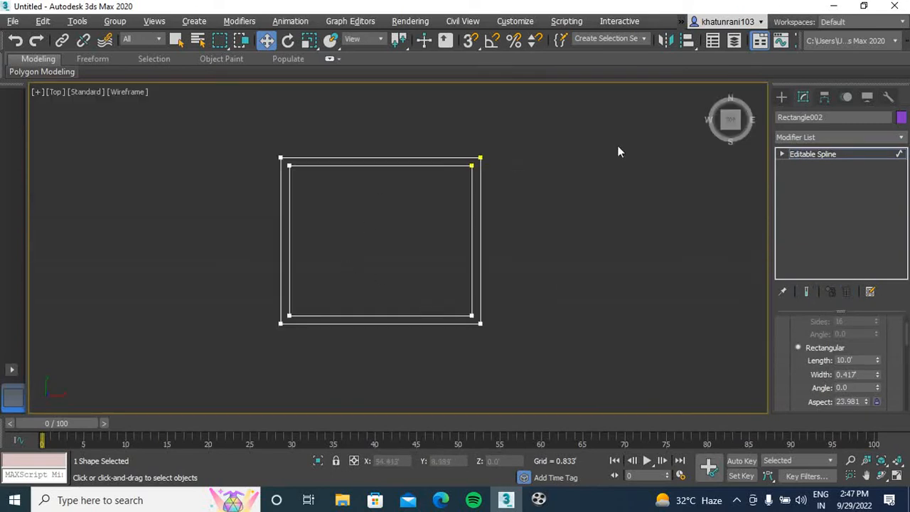
# Draw a small Rectangle spline between the two outlines in the upper wall, near its left corner
pyautogui.click(783, 98)
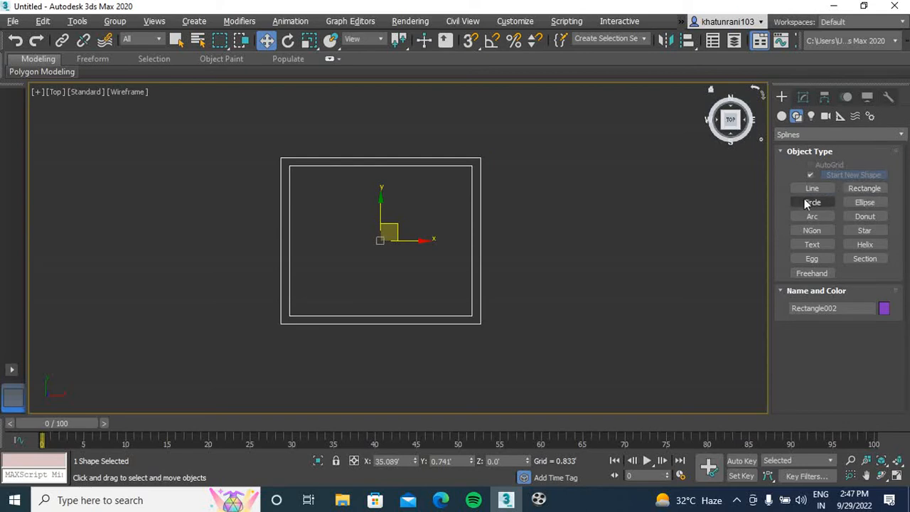
pyautogui.click(865, 189)
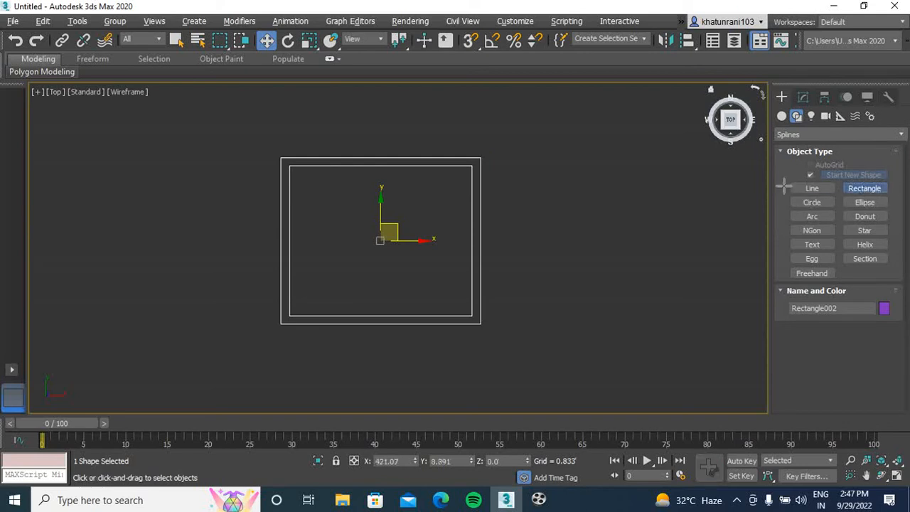
pyautogui.scroll(10, 324, 160)
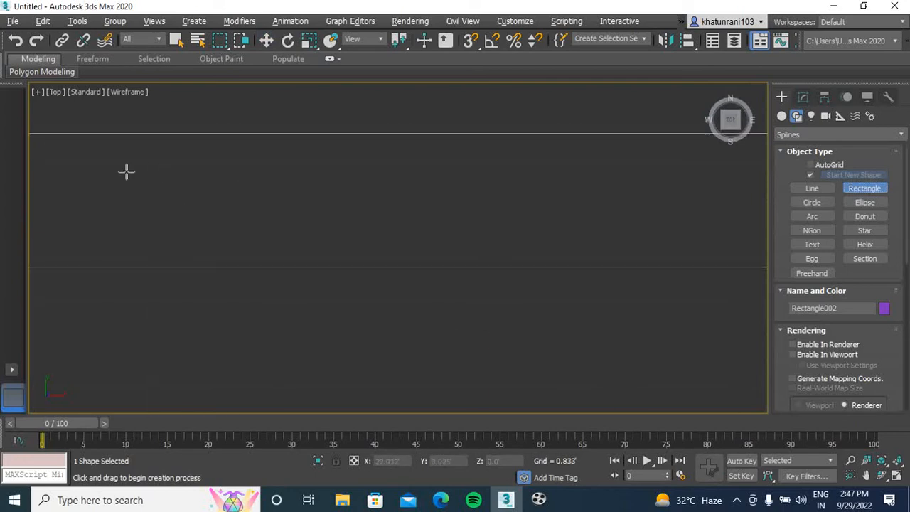
pyautogui.moveTo(80, 160); pyautogui.dragTo(256, 246)
pyautogui.scroll(-5, 335, 211)
pyautogui.moveTo(349, 213); pyautogui.dragTo(335, 195, button='middle')
pyautogui.rightClick(333, 196)
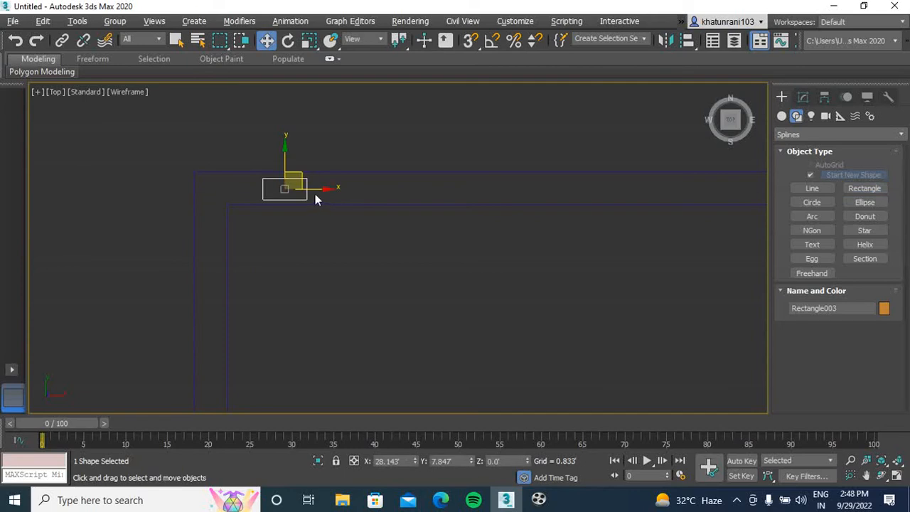
# Copy the small rectangle about 2.9' to the right along the upper wall as a single Copy
pyautogui.moveTo(385, 242); pyautogui.dragTo(264, 230, button='middle')
pyautogui.keyDown('shift'); pyautogui.moveTo(192, 190); pyautogui.dragTo(318, 209); pyautogui.keyUp('shift')
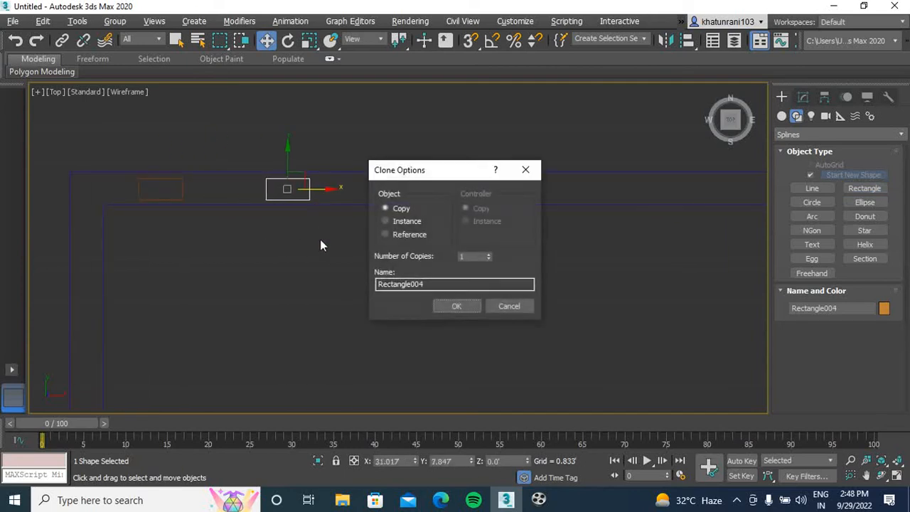
pyautogui.click(456, 305)
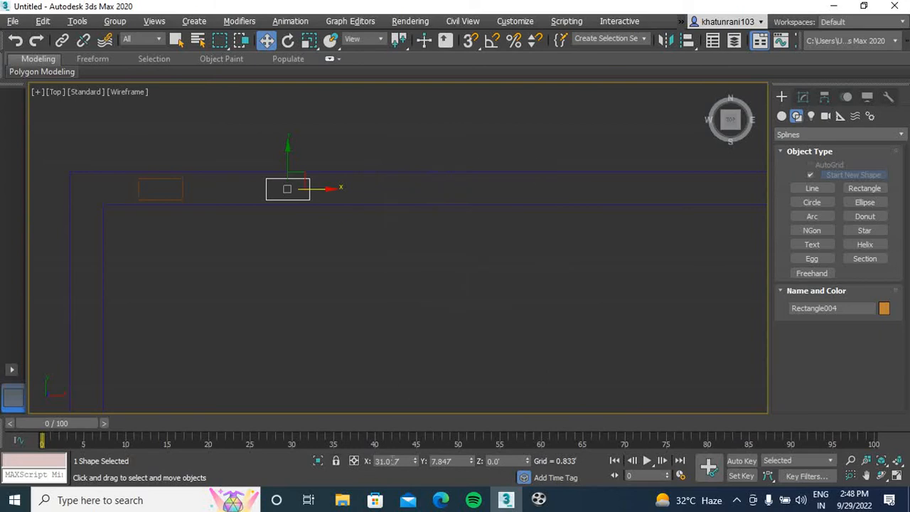
# Draw a small Circle spline between the two small rectangles and center it vertically within the wall
pyautogui.moveTo(444, 310); pyautogui.dragTo(457, 259, button='middle')
pyautogui.moveTo(279, 208); pyautogui.dragTo(279, 235, button='middle')
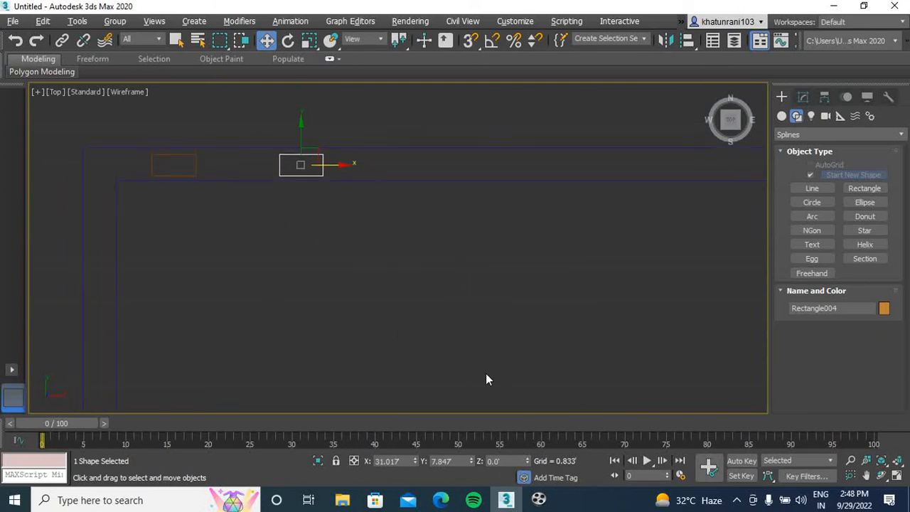
pyautogui.click(811, 202)
pyautogui.scroll(5, 229, 168)
pyautogui.moveTo(248, 149); pyautogui.dragTo(231, 177)
pyautogui.press('w')
pyautogui.moveTo(250, 115); pyautogui.dragTo(250, 122)
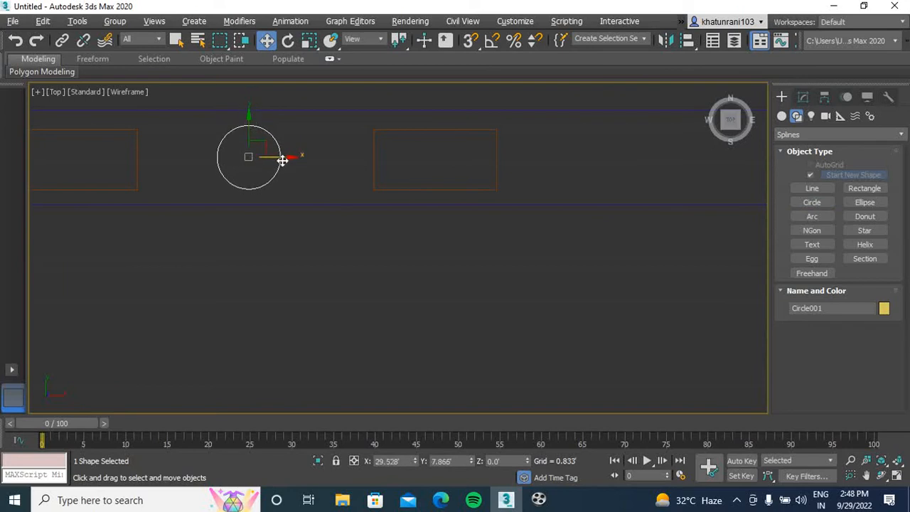
# Select both small rectangles and the circle together and copy them along the upper wall toward its right end
pyautogui.click(309, 159)
pyautogui.scroll(-2, 309, 158)
pyautogui.moveTo(310, 159); pyautogui.dragTo(349, 162, button='middle')
pyautogui.click(403, 180)
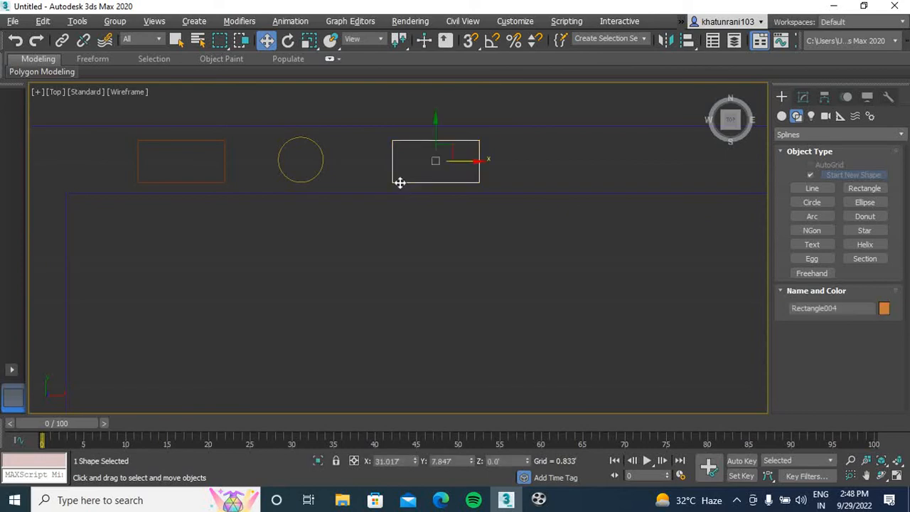
pyautogui.keyDown('ctrl'); pyautogui.click(280, 170); pyautogui.keyUp('ctrl')
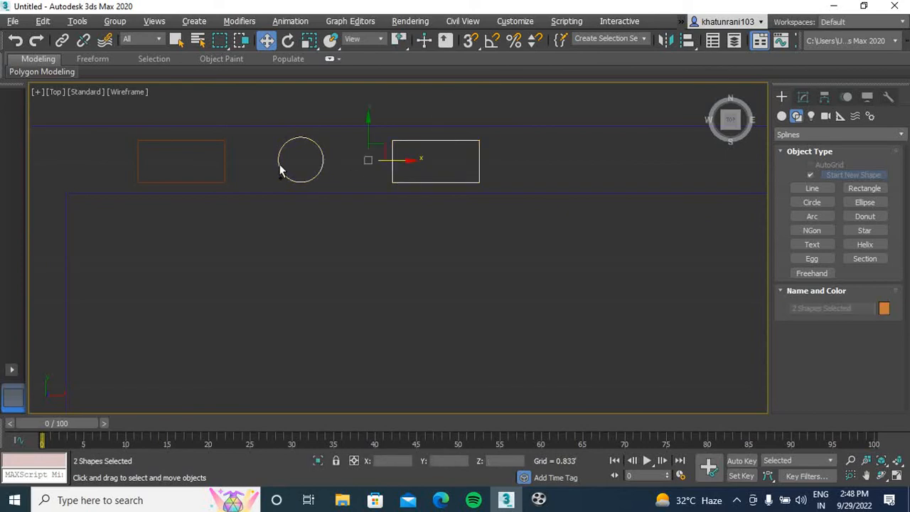
pyautogui.keyDown('ctrl'); pyautogui.click(226, 168); pyautogui.keyUp('ctrl')
pyautogui.scroll(-4, 286, 213)
pyautogui.moveTo(339, 256); pyautogui.dragTo(254, 231, button='middle')
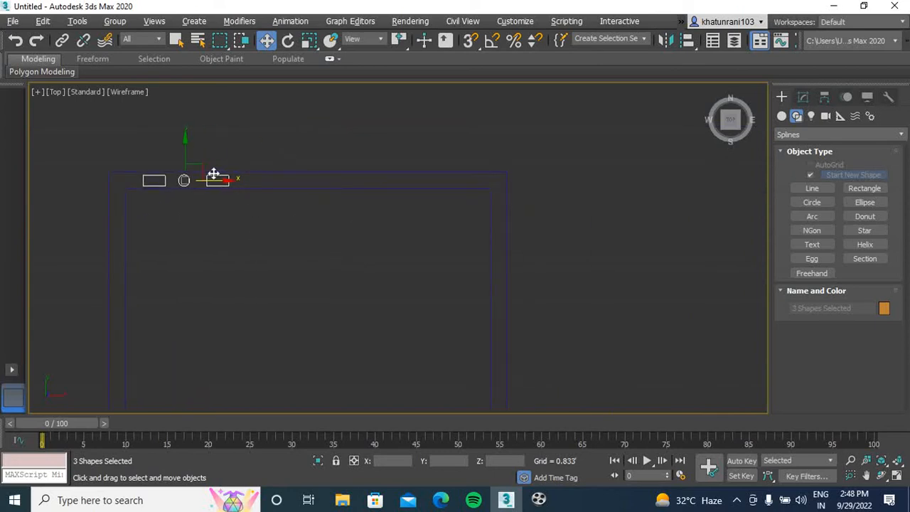
pyautogui.keyDown('shift'); pyautogui.moveTo(224, 181); pyautogui.dragTo(433, 201); pyautogui.keyUp('shift')
pyautogui.click(457, 306)
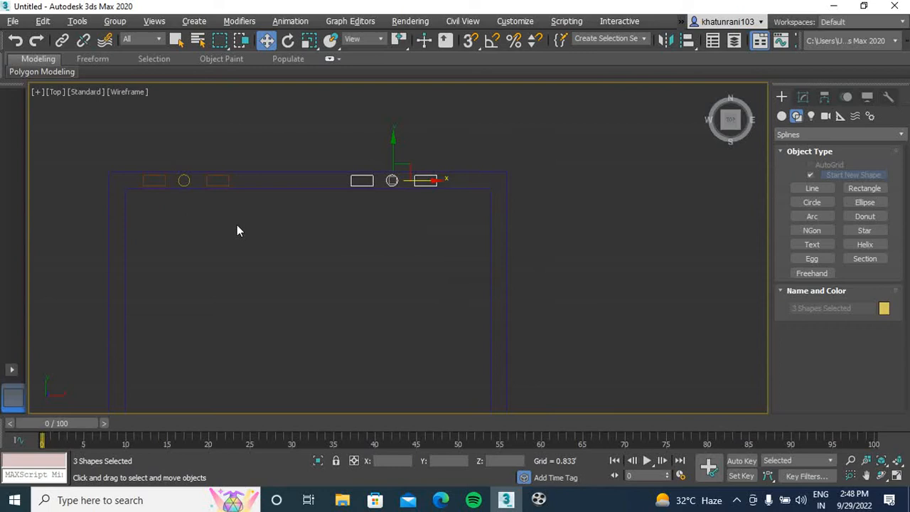
# Select all six small shapes in the upper wall and copy them down to the lower wall as a single Instance
pyautogui.keyDown('ctrl'); pyautogui.click(218, 181); pyautogui.keyUp('ctrl')
pyautogui.keyDown('ctrl'); pyautogui.click(184, 177); pyautogui.keyUp('ctrl')
pyautogui.keyDown('ctrl'); pyautogui.click(160, 182); pyautogui.keyUp('ctrl')
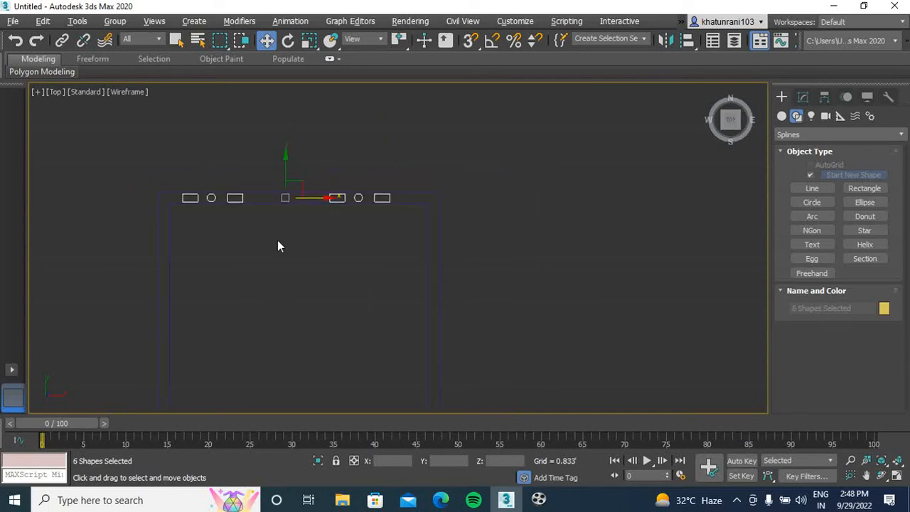
pyautogui.scroll(-3, 278, 244)
pyautogui.moveTo(277, 245); pyautogui.dragTo(301, 204, button='middle')
pyautogui.moveTo(307, 161); pyautogui.dragTo(309, 311)
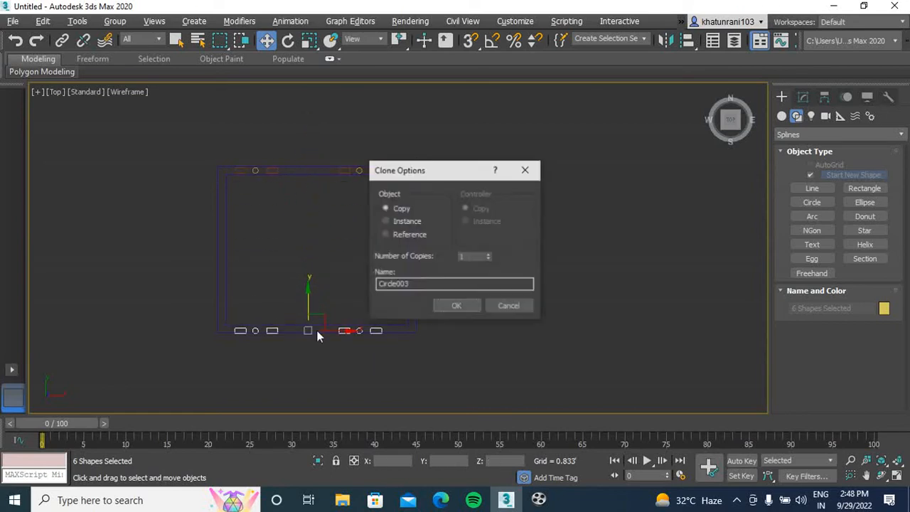
pyautogui.click(390, 222)
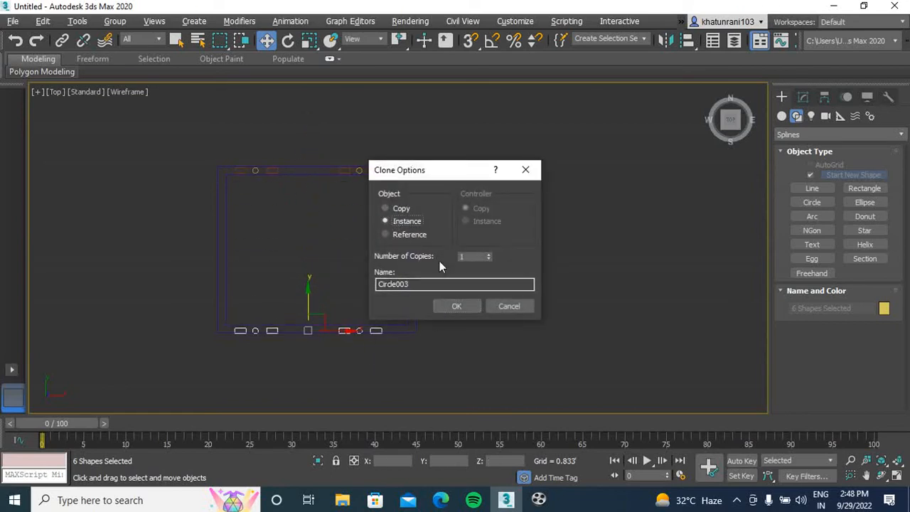
pyautogui.click(464, 310)
# Move the six copied shapes vertically until they sit centered between the lower wall's two outlines
pyautogui.scroll(5, 309, 342)
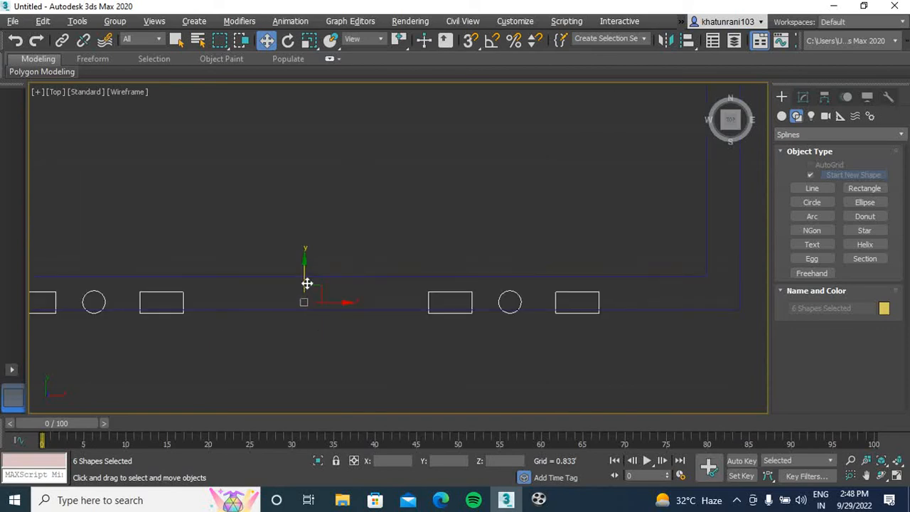
pyautogui.moveTo(303, 262); pyautogui.dragTo(305, 261)
pyautogui.scroll(4, 437, 285)
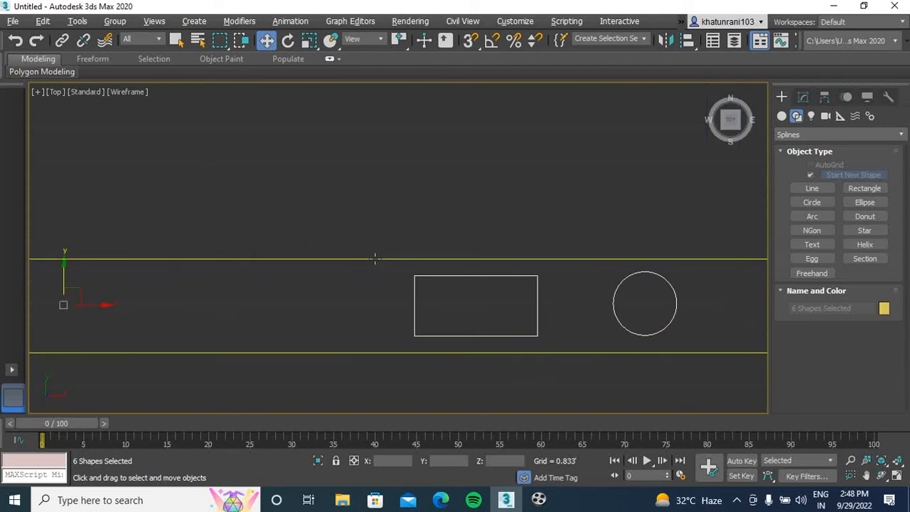
pyautogui.scroll(-1, 273, 289)
pyautogui.moveTo(273, 289); pyautogui.dragTo(467, 297, button='middle')
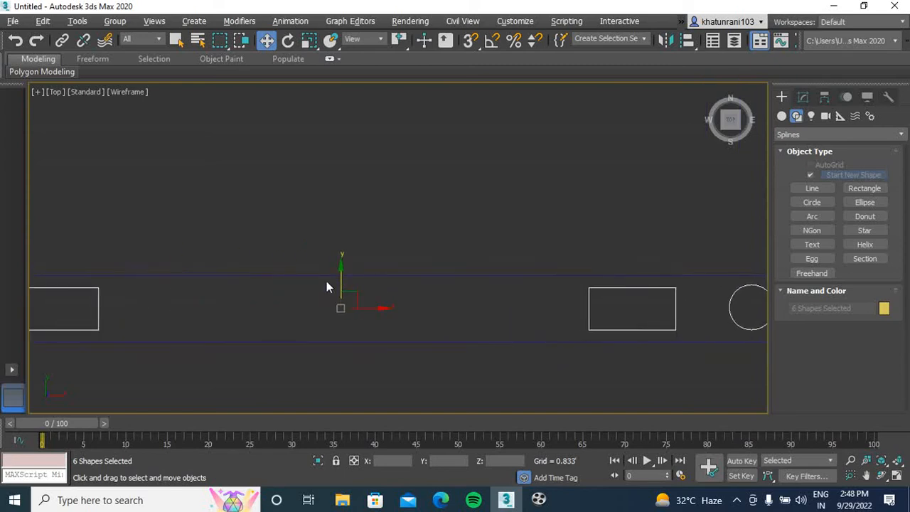
pyautogui.scroll(-3, 400, 237)
pyautogui.moveTo(415, 230); pyautogui.dragTo(397, 275, button='middle')
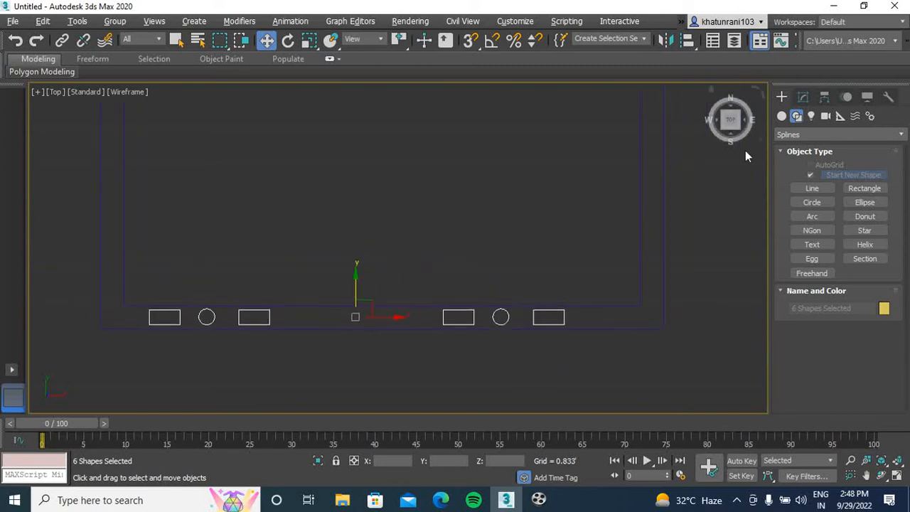
# Copy the six lower-wall shapes up to the middle of the room as a single Instance
pyautogui.scroll(-3, 502, 207)
pyautogui.moveTo(492, 217); pyautogui.dragTo(483, 282, button='middle')
pyautogui.keyDown('shift'); pyautogui.moveTo(425, 297); pyautogui.dragTo(437, 178); pyautogui.keyUp('shift')
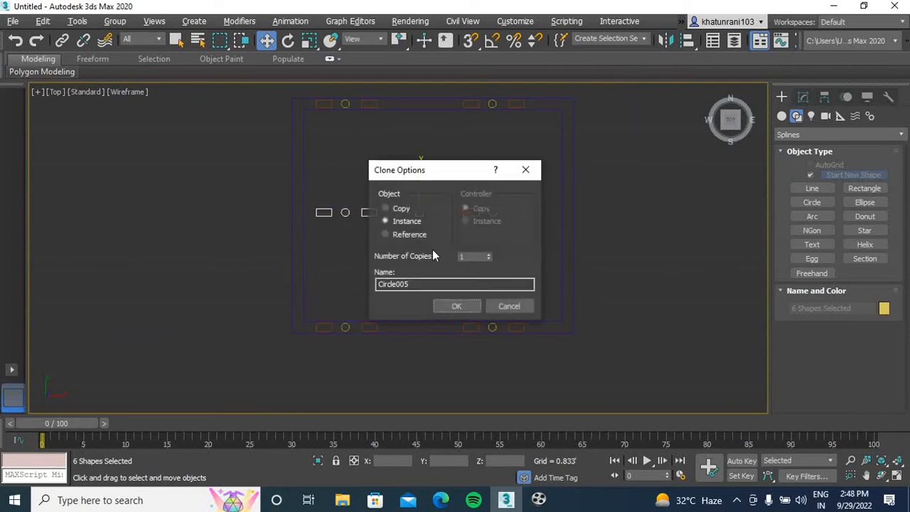
pyautogui.click(456, 307)
# Rotate the six shapes in the middle of the room into a vertical row with angle snap at 90 degrees
pyautogui.press('e')
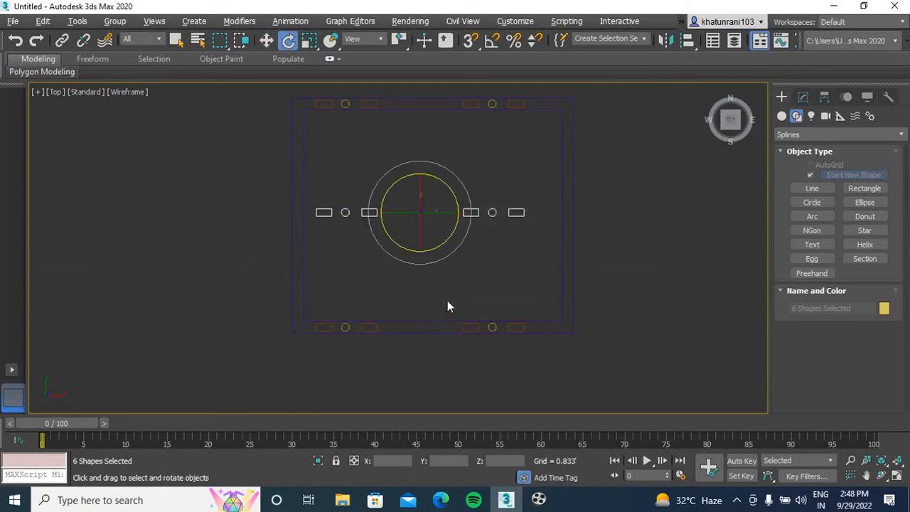
pyautogui.rightClick(492, 41)
pyautogui.doubleClick(464, 255)
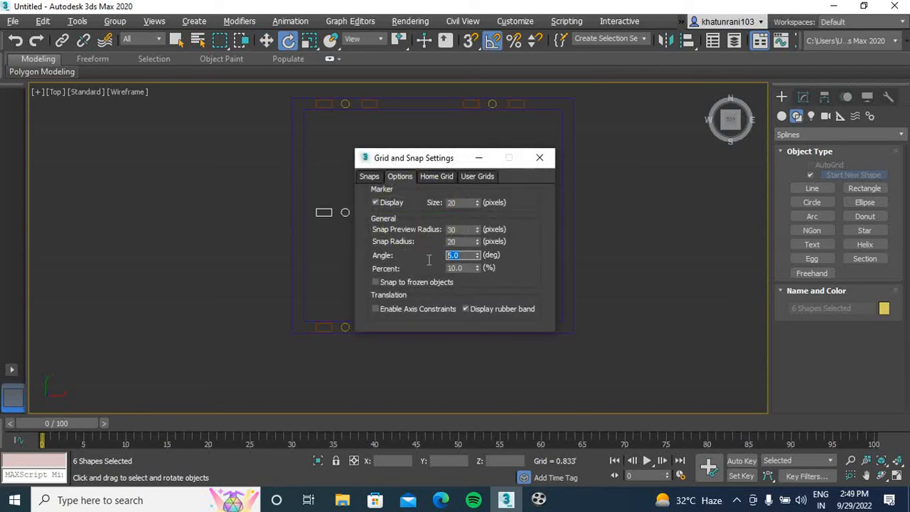
pyautogui.click(540, 157)
pyautogui.moveTo(409, 247); pyautogui.dragTo(415, 252)
# Move the vertical row of six shapes into the left wall, between its two outlines
pyautogui.press('w')
pyautogui.moveTo(454, 211); pyautogui.dragTo(310, 219)
pyautogui.scroll(4, 327, 211)
pyautogui.scroll(-5, 453, 230)
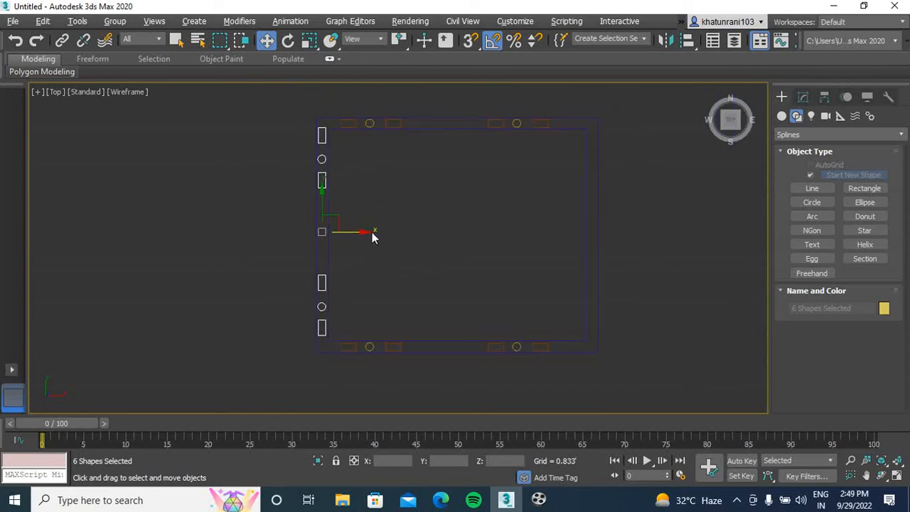
# Copy the six left-wall shapes across to the right wall and center them between its outlines
pyautogui.moveTo(357, 230); pyautogui.dragTo(626, 252)
pyautogui.click(456, 306)
pyautogui.scroll(4, 620, 249)
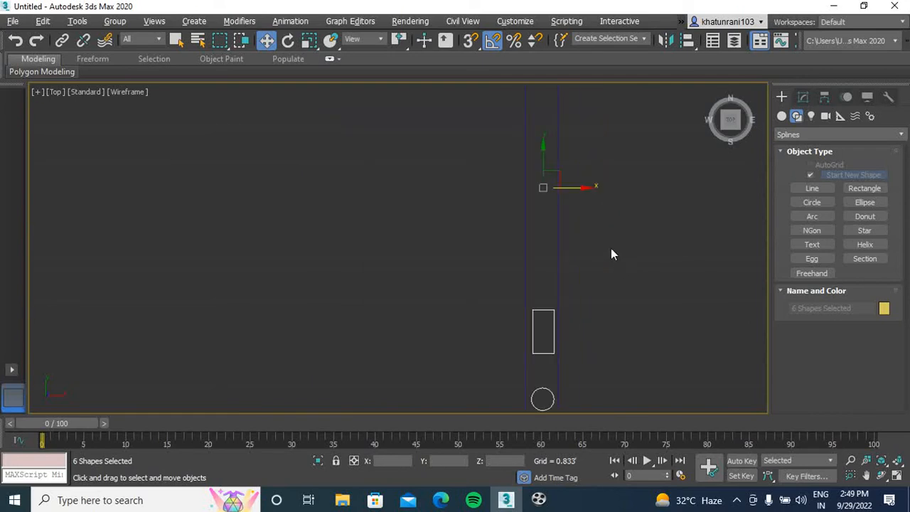
pyautogui.moveTo(553, 222); pyautogui.dragTo(541, 309, button='middle')
pyautogui.scroll(-3, 558, 250)
pyautogui.moveTo(545, 176); pyautogui.dragTo(544, 192, button='middle')
pyautogui.moveTo(571, 251); pyautogui.dragTo(571, 253)
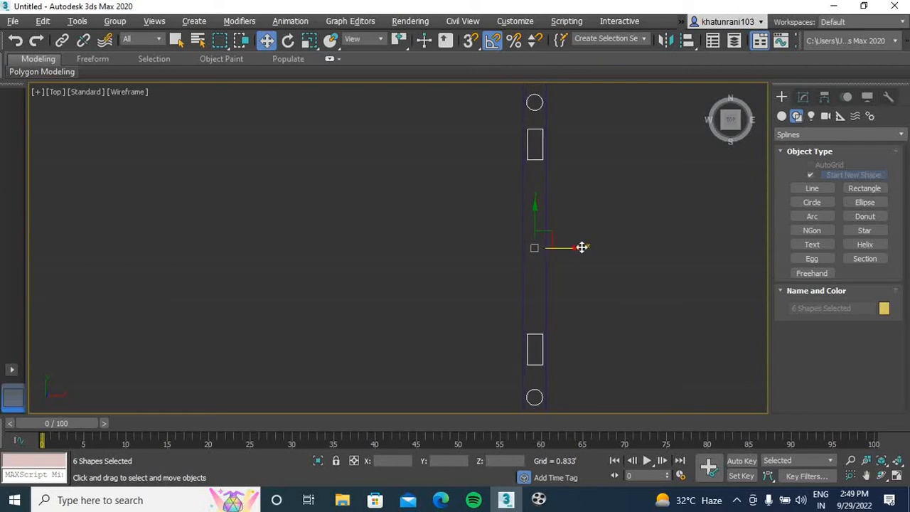
pyautogui.scroll(-3, 605, 221)
pyautogui.click(679, 302)
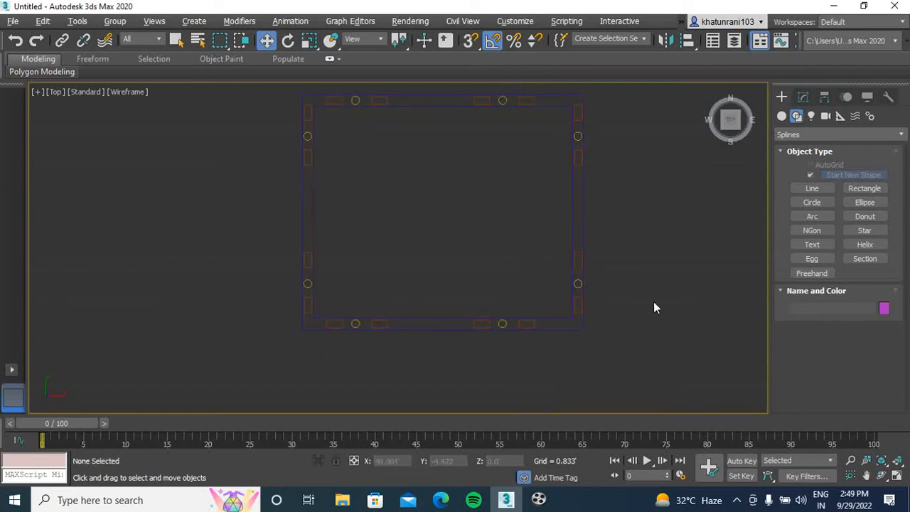
# Select the wall outline and, at vertex level, attach the two small rectangles and circle near the lower wall's left end
pyautogui.moveTo(518, 246); pyautogui.dragTo(519, 246)
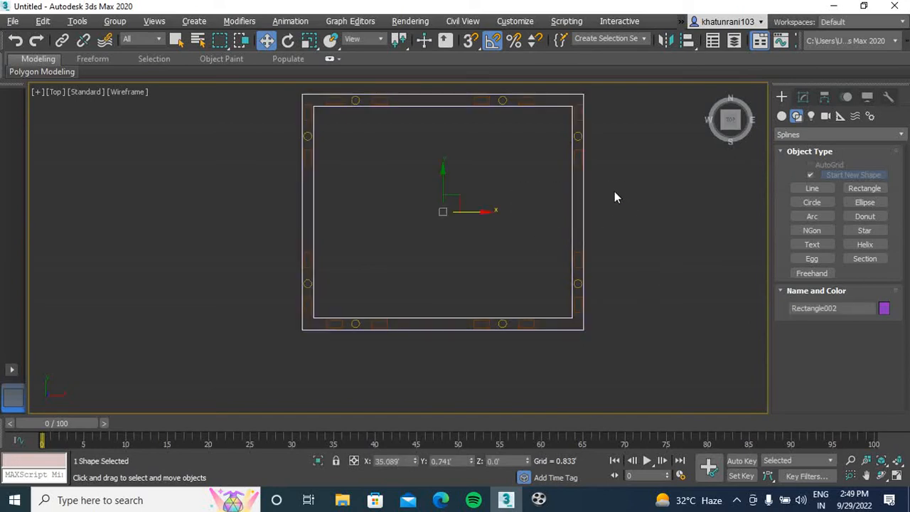
pyautogui.click(803, 98)
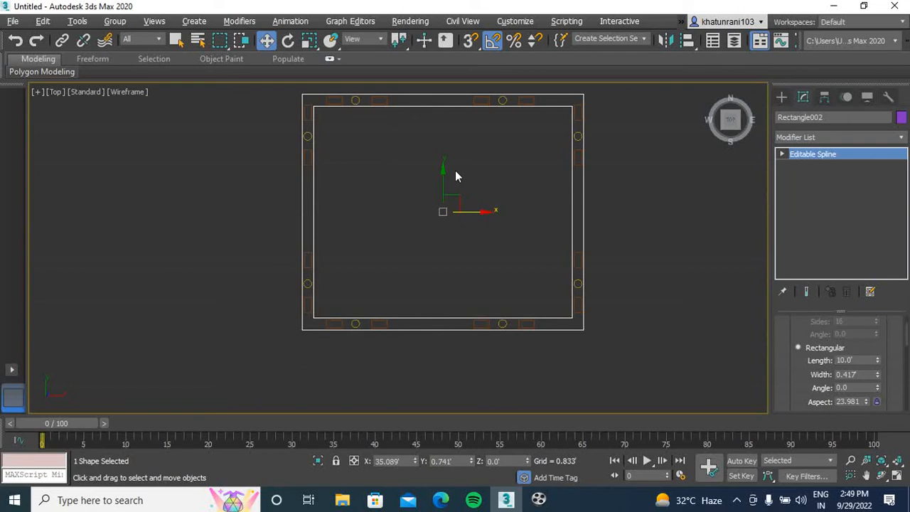
pyautogui.press('a')
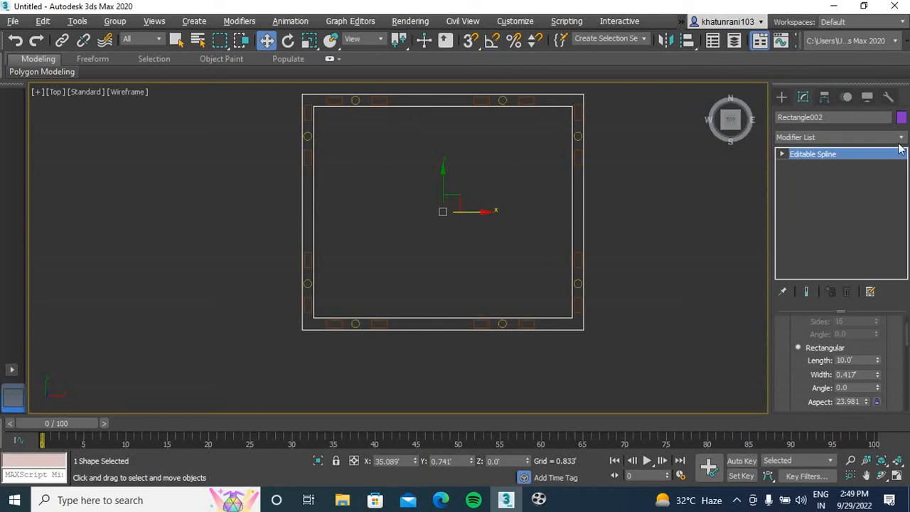
pyautogui.press('1')
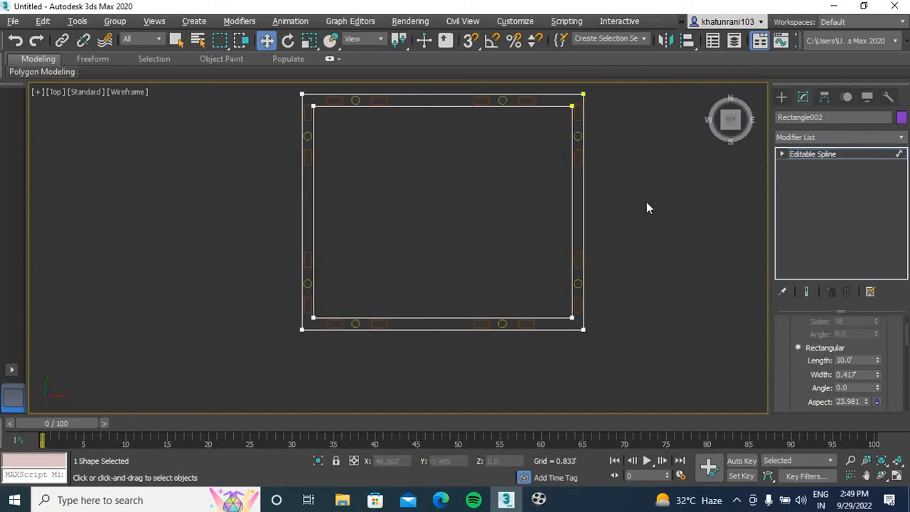
pyautogui.moveTo(907, 338); pyautogui.dragTo(904, 364)
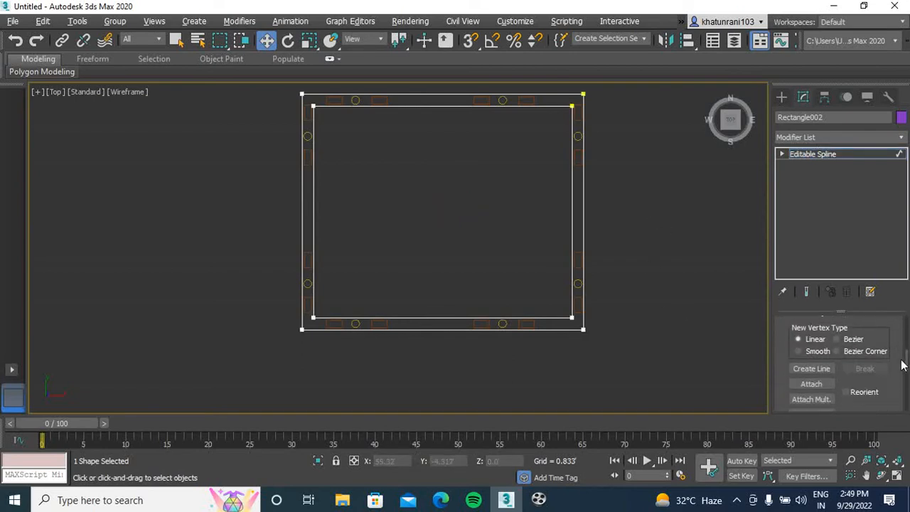
pyautogui.click(810, 384)
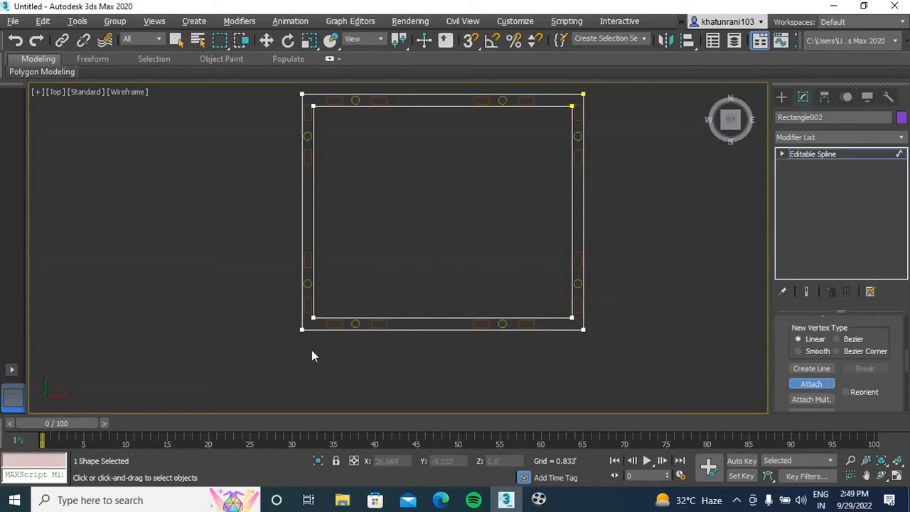
pyautogui.scroll(5, 380, 319)
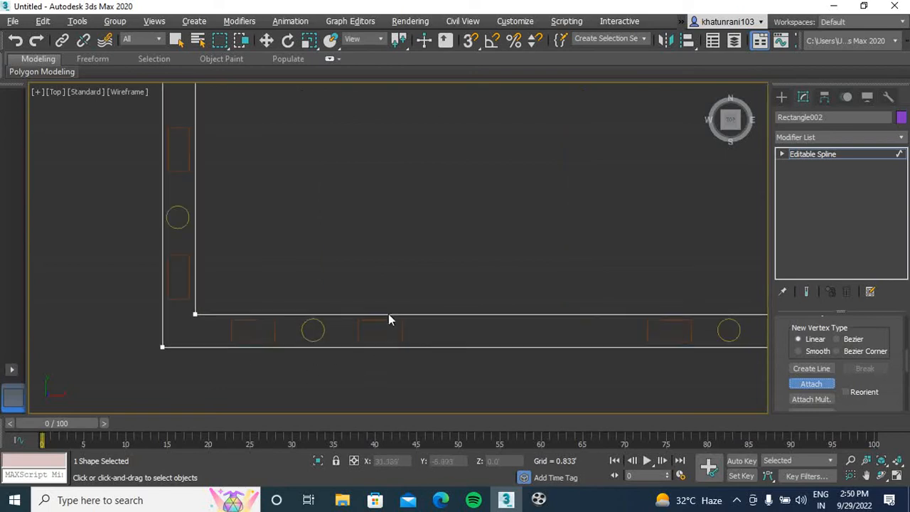
pyautogui.click(389, 321)
pyautogui.click(319, 327)
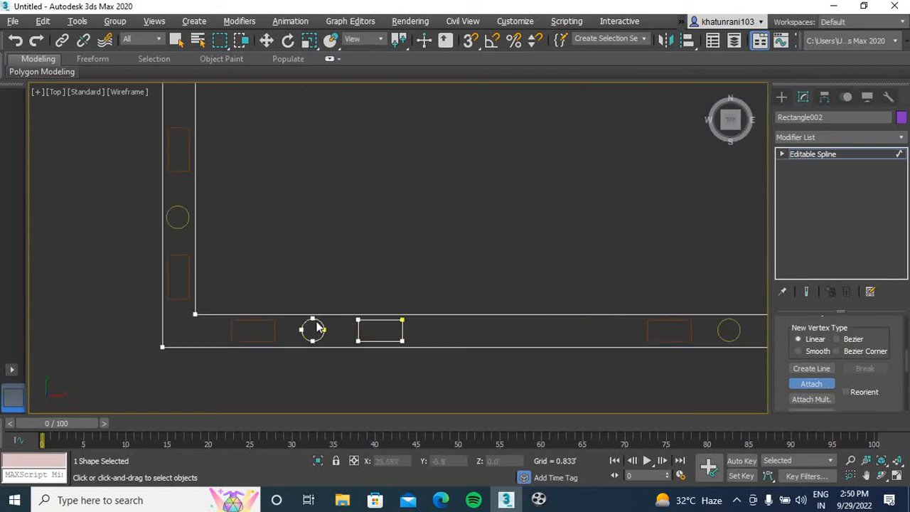
pyautogui.click(275, 330)
# Attach the four small rectangles and two circles in the left wall to the wall spline
pyautogui.click(177, 274)
pyautogui.click(176, 228)
pyautogui.moveTo(177, 220); pyautogui.dragTo(170, 314, button='middle')
pyautogui.click(171, 264)
pyautogui.moveTo(249, 219); pyautogui.dragTo(242, 397, button='middle')
pyautogui.scroll(-1, 231, 226)
pyautogui.moveTo(210, 207); pyautogui.dragTo(205, 286, button='middle')
pyautogui.scroll(1, 172, 249)
pyautogui.scroll(1, 172, 251)
pyautogui.click(181, 273)
pyautogui.click(192, 168)
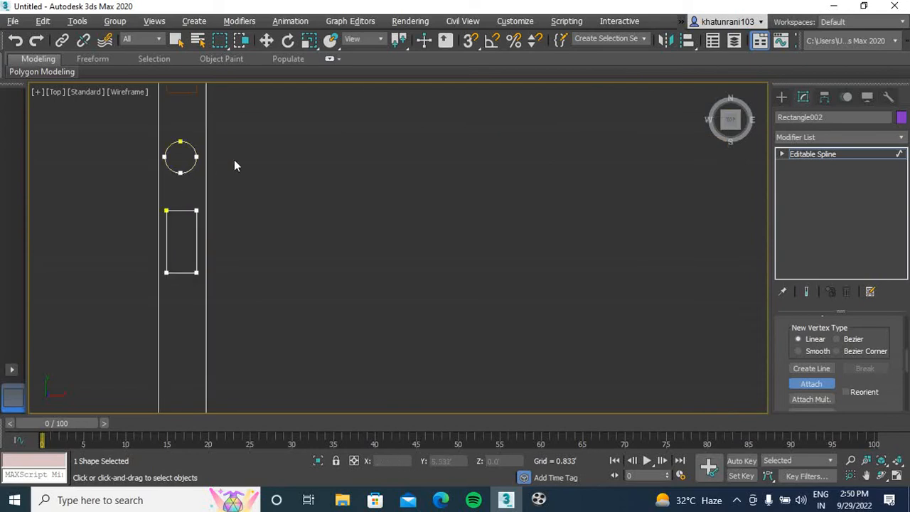
pyautogui.moveTo(206, 171); pyautogui.dragTo(220, 299, button='middle')
pyautogui.click(156, 229)
# Attach the four small rectangles and two circles in the upper wall to the wall spline
pyautogui.click(295, 170)
pyautogui.click(360, 170)
pyautogui.click(456, 141)
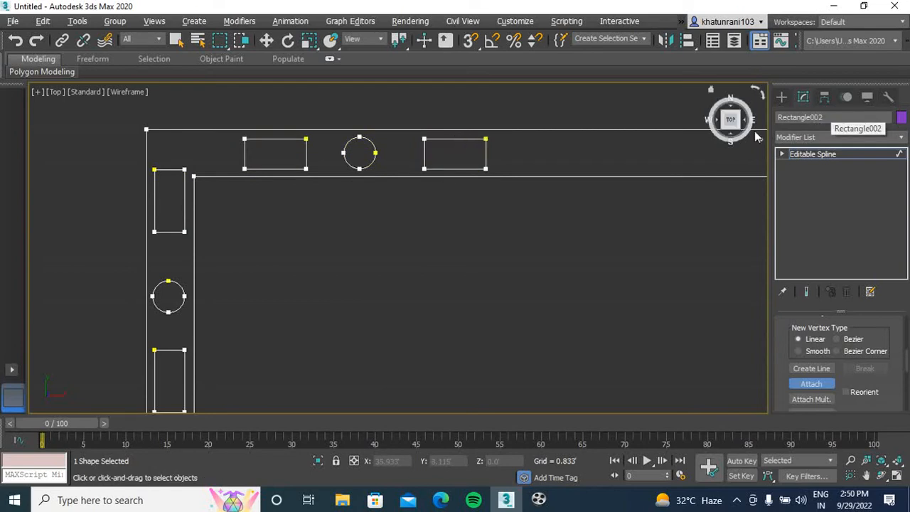
pyautogui.scroll(-2, 534, 219)
pyautogui.moveTo(543, 254); pyautogui.dragTo(362, 224, button='middle')
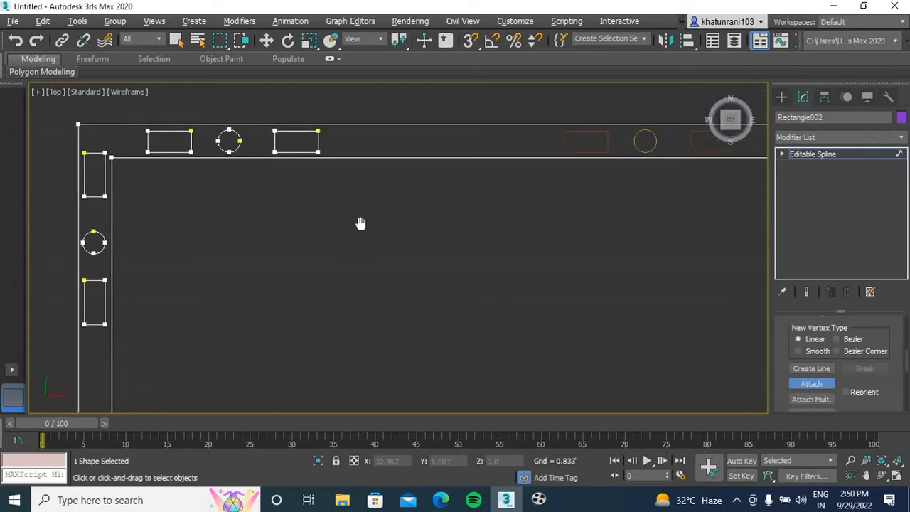
pyautogui.scroll(-2, 483, 224)
pyautogui.moveTo(496, 226); pyautogui.dragTo(404, 206, button='middle')
pyautogui.scroll(4, 411, 173)
pyautogui.click(390, 186)
pyautogui.click(438, 167)
pyautogui.click(518, 169)
# Attach the four small rectangles and two circles in the right wall to the wall spline
pyautogui.moveTo(506, 251); pyautogui.dragTo(230, 230, button='middle')
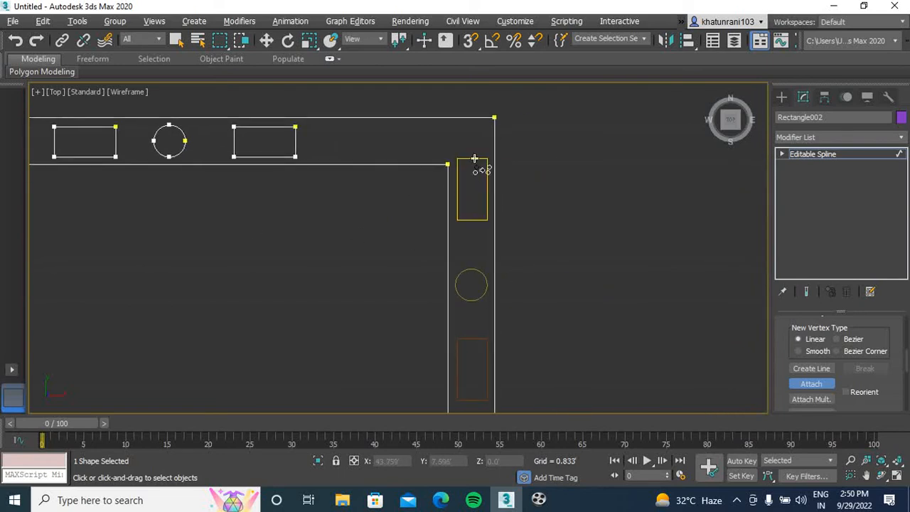
pyautogui.click(466, 272)
pyautogui.moveTo(528, 262); pyautogui.dragTo(548, 173, button='middle')
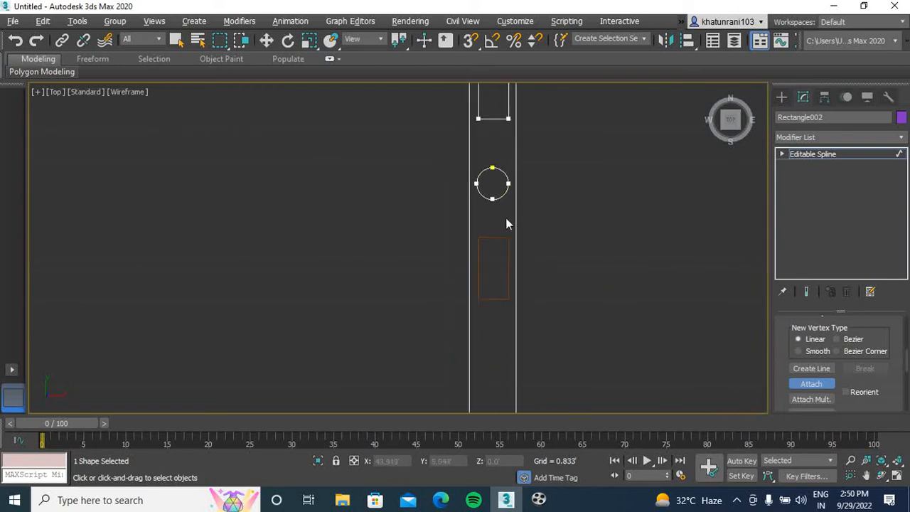
pyautogui.click(508, 244)
pyautogui.scroll(-2, 549, 253)
pyautogui.scroll(-1, 549, 254)
pyautogui.moveTo(552, 257); pyautogui.dragTo(554, 141, button='middle')
pyautogui.scroll(3, 530, 275)
pyautogui.click(524, 255)
pyautogui.moveTo(526, 258); pyautogui.dragTo(537, 187, button='middle')
pyautogui.moveTo(554, 286); pyautogui.dragTo(565, 224, button='middle')
pyautogui.click(540, 281)
pyautogui.click(535, 254)
# Attach the remaining two rectangles and circle near the lower wall's right end, and finish attaching
pyautogui.click(362, 338)
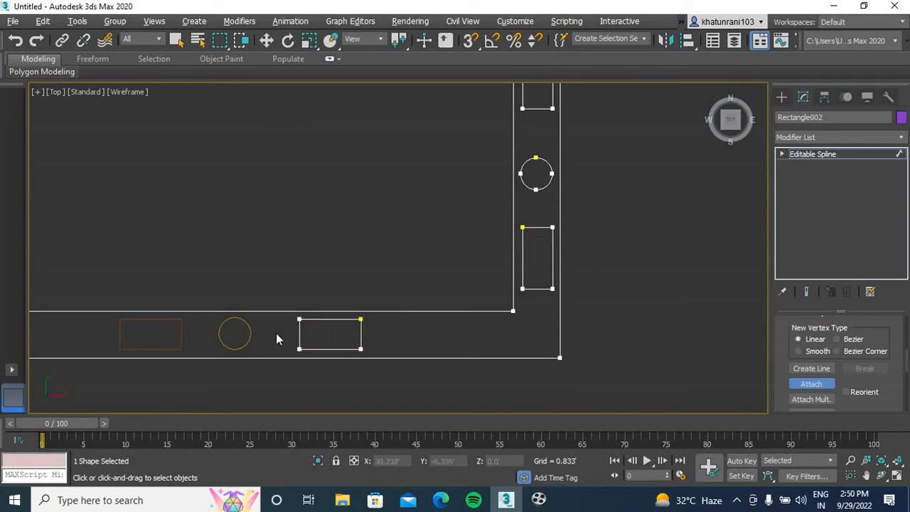
pyautogui.click(247, 327)
pyautogui.click(180, 327)
pyautogui.scroll(-5, 288, 246)
pyautogui.moveTo(289, 244); pyautogui.dragTo(351, 251, button='middle')
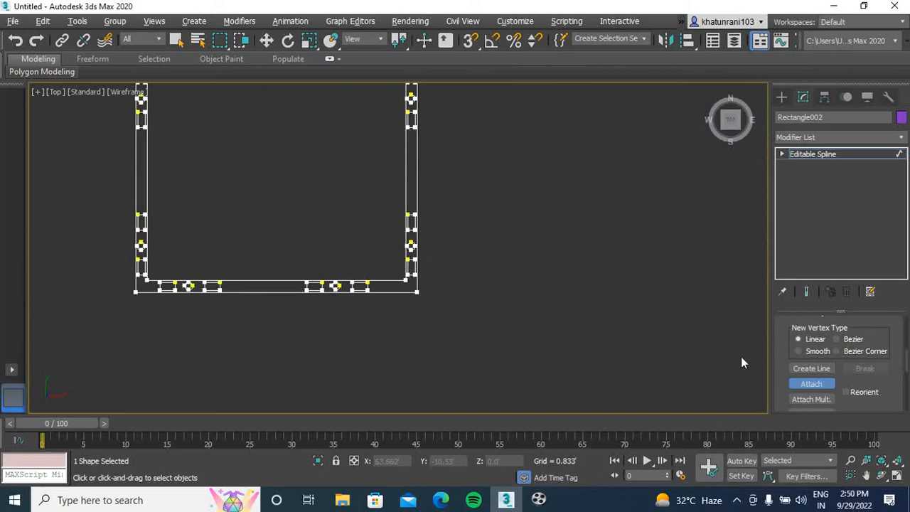
pyautogui.click(822, 384)
# Apply an Extrude modifier to the combined wall spline with an amount of 6
pyautogui.moveTo(552, 253); pyautogui.dragTo(499, 346, button='middle')
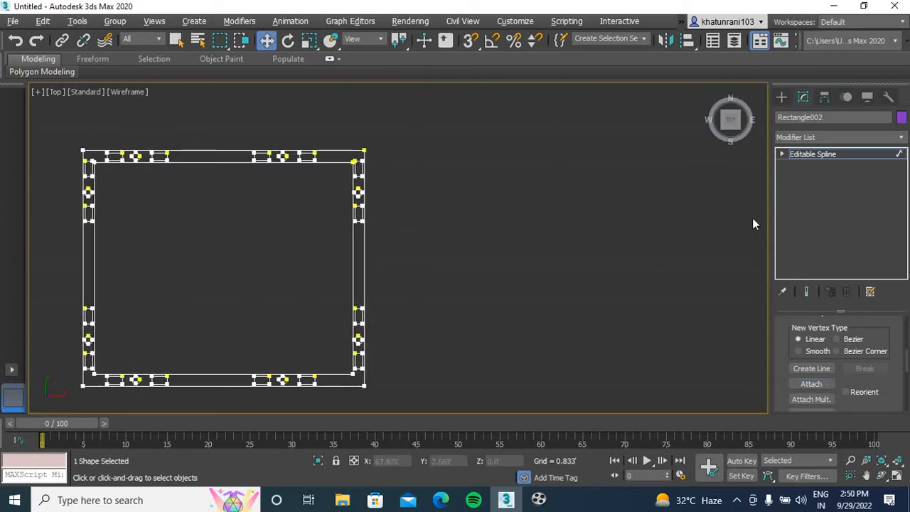
pyautogui.click(831, 135)
pyautogui.scroll(-5, 832, 136)
pyautogui.write('ext')
pyautogui.press('Return')
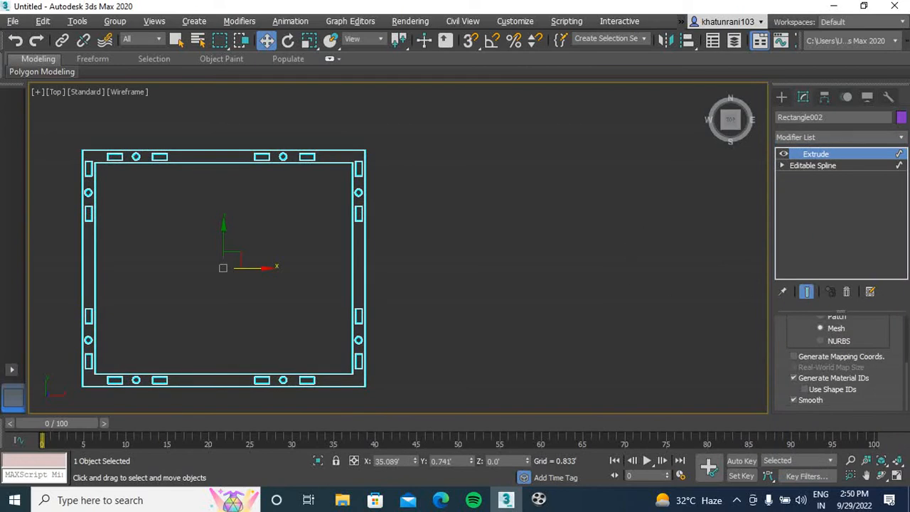
pyautogui.scroll(3, 905, 384)
pyautogui.doubleClick(859, 340)
pyautogui.write('6')
pyautogui.press('Return')
# Examine the extruded wall frame and its rectangular and circular openings from several angles in Perspective view
pyautogui.click(515, 281)
pyautogui.press('p')
pyautogui.moveTo(741, 122)
pyautogui.mouseDown()
pyautogui.moveTo(735, 111)
pyautogui.moveTo(735, 122)
pyautogui.mouseUp()
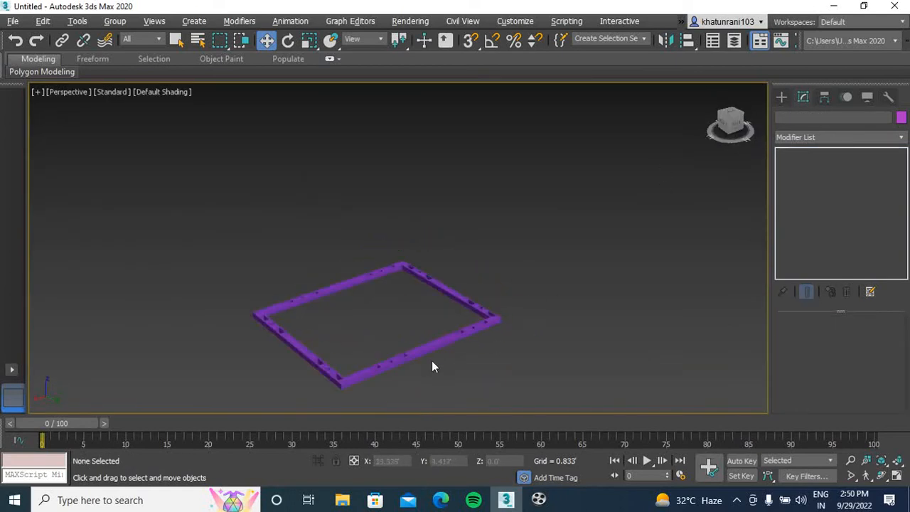
pyautogui.scroll(6, 450, 364)
pyautogui.scroll(-6, 448, 270)
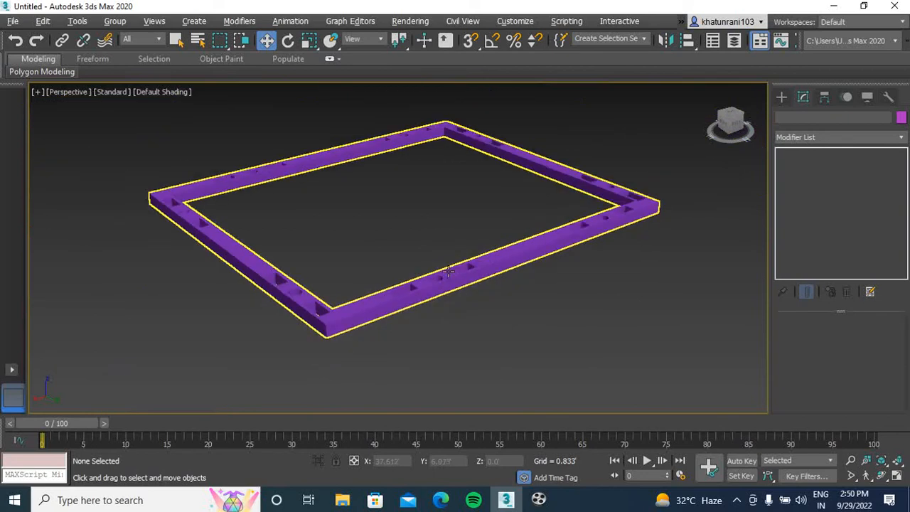
pyautogui.moveTo(449, 271); pyautogui.dragTo(437, 299, button='middle')
pyautogui.moveTo(738, 122); pyautogui.dragTo(721, 134)
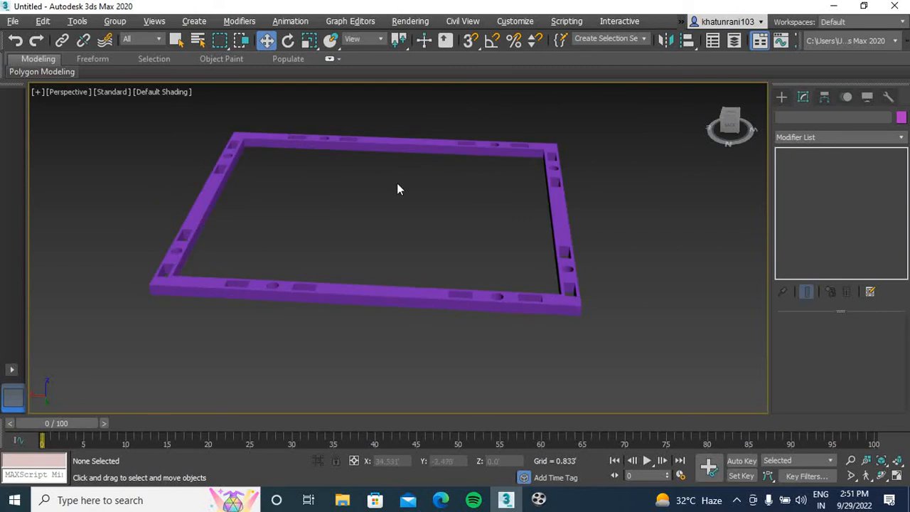
pyautogui.scroll(-3, 407, 205)
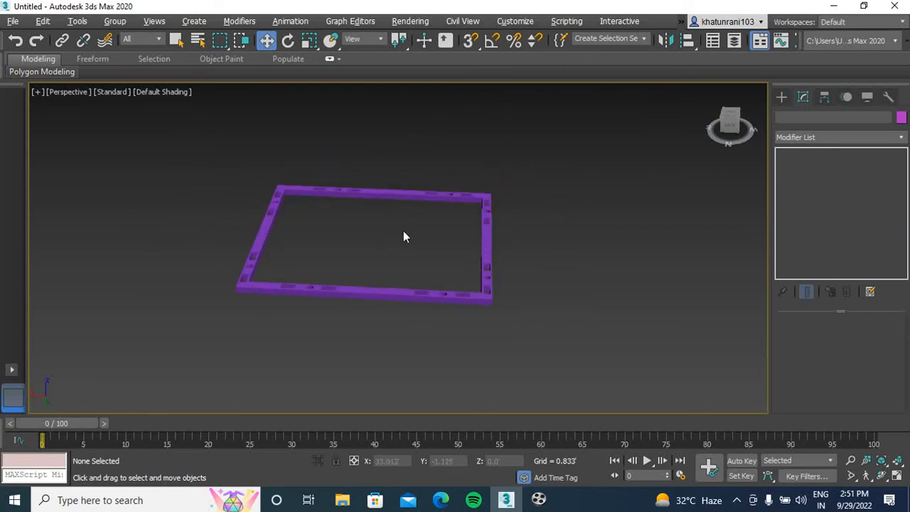
# Select the extruded wall frame in Top view and change its object color to light blue
pyautogui.press('t')
pyautogui.moveTo(420, 242); pyautogui.dragTo(487, 226, button='middle')
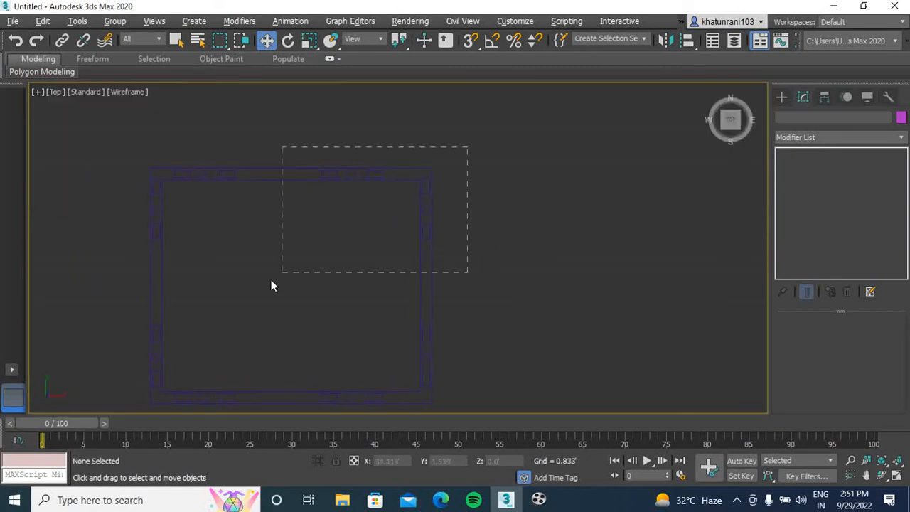
pyautogui.moveTo(468, 147); pyautogui.dragTo(337, 242)
pyautogui.click(901, 117)
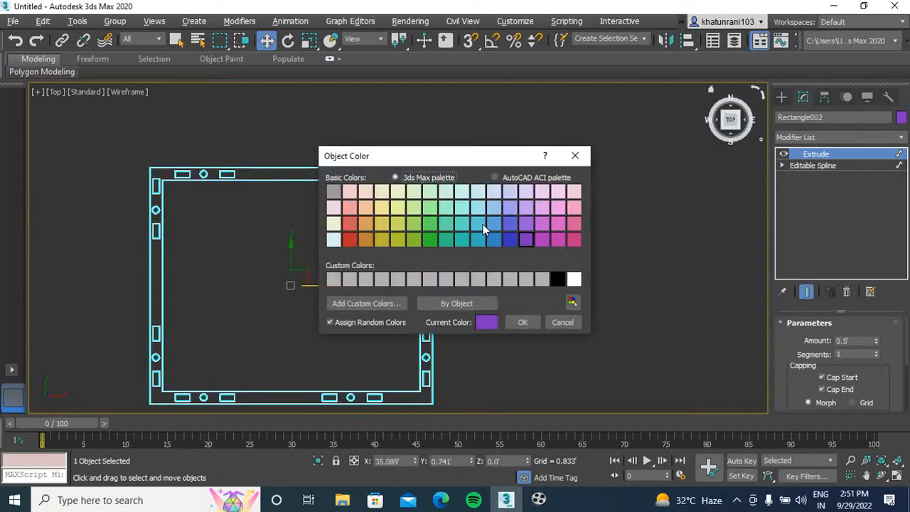
pyautogui.click(477, 225)
pyautogui.click(522, 322)
pyautogui.click(609, 308)
# Draw a tall rectangle spline inside the frame, near its left wall
pyautogui.moveTo(513, 278); pyautogui.dragTo(589, 230, button='middle')
pyautogui.click(782, 97)
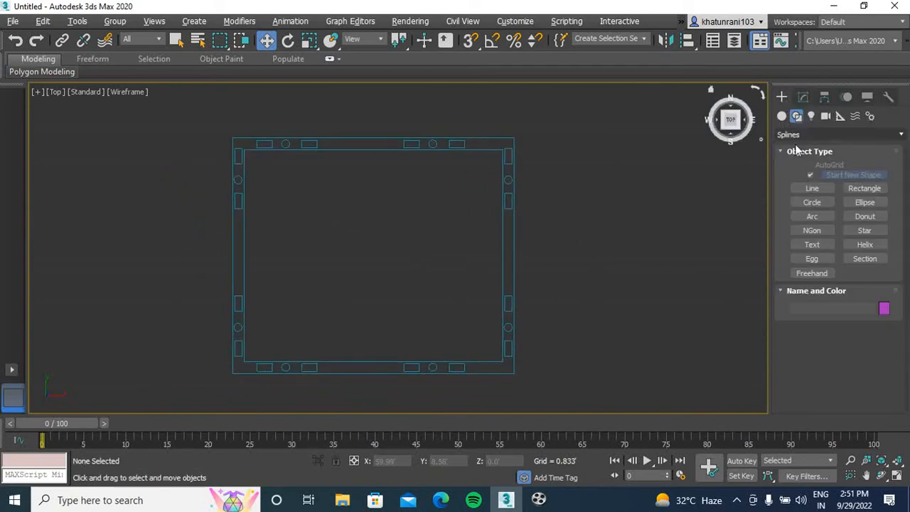
pyautogui.click(860, 189)
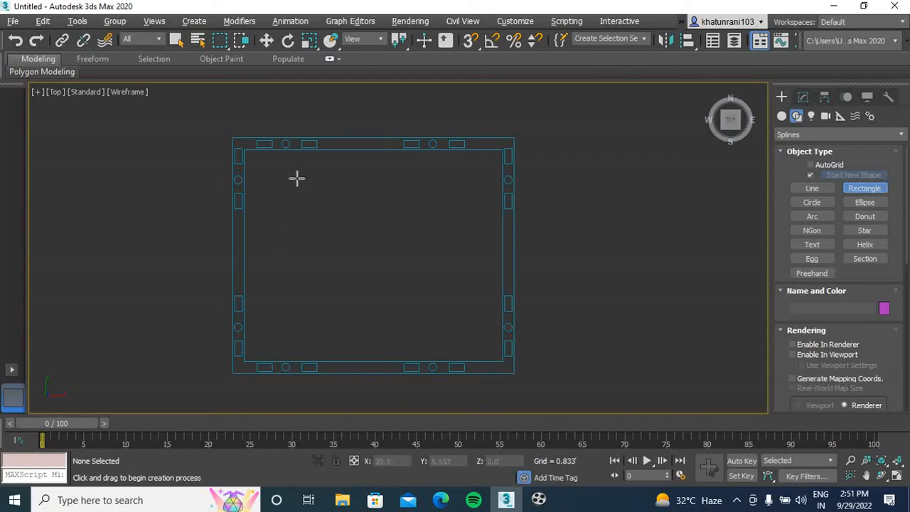
pyautogui.moveTo(318, 180); pyautogui.dragTo(259, 339)
pyautogui.press('w')
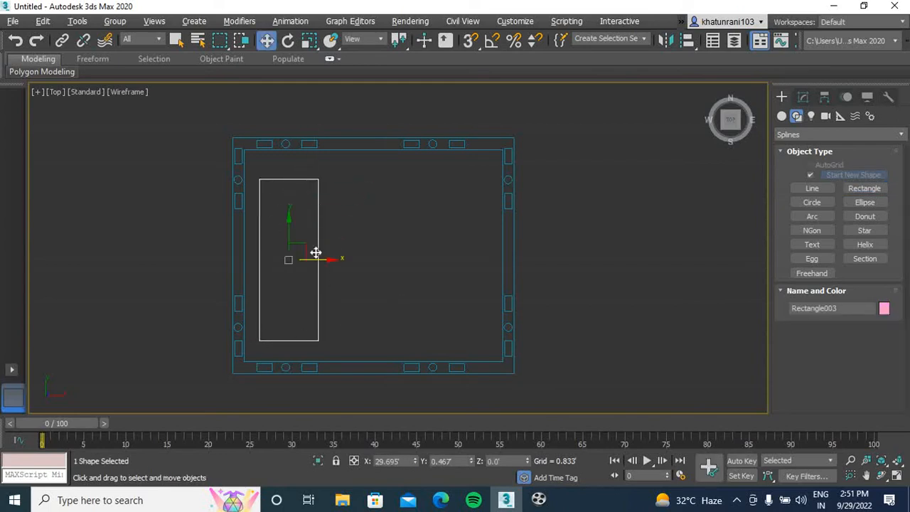
# Clone the tall rectangle along X as one instance near the frame's right wall
pyautogui.keyDown('shift'); pyautogui.moveTo(325, 260); pyautogui.dragTo(483, 274); pyautogui.keyUp('shift')
pyautogui.click(446, 305)
pyautogui.click(689, 276)
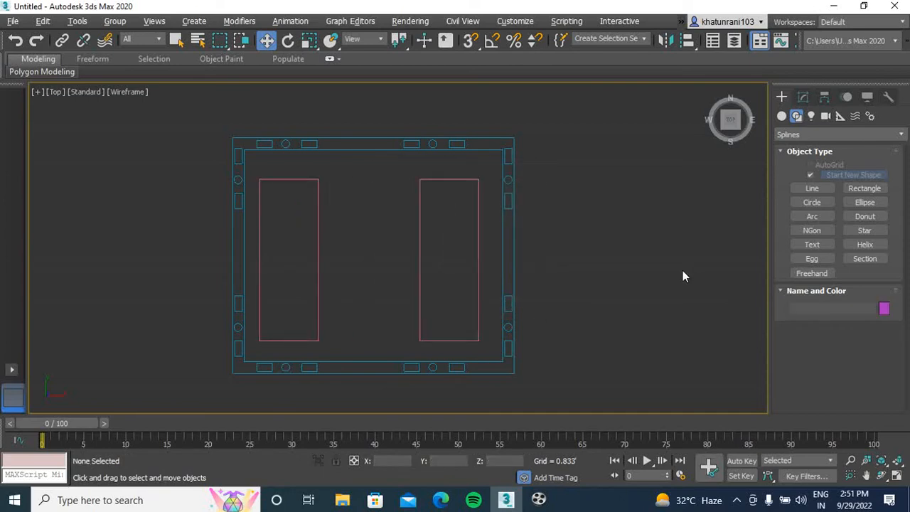
# Apply an Extrude modifier to the instanced inner rectangles and check them in Perspective view
pyautogui.click(481, 248)
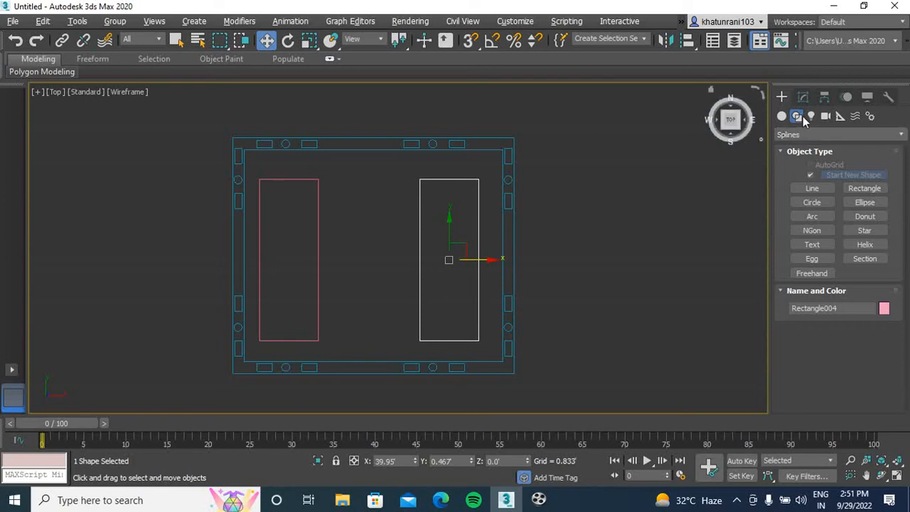
pyautogui.click(805, 97)
pyautogui.click(853, 135)
pyautogui.write('ex')
pyautogui.press('Return')
pyautogui.click(623, 240)
pyautogui.press('p')
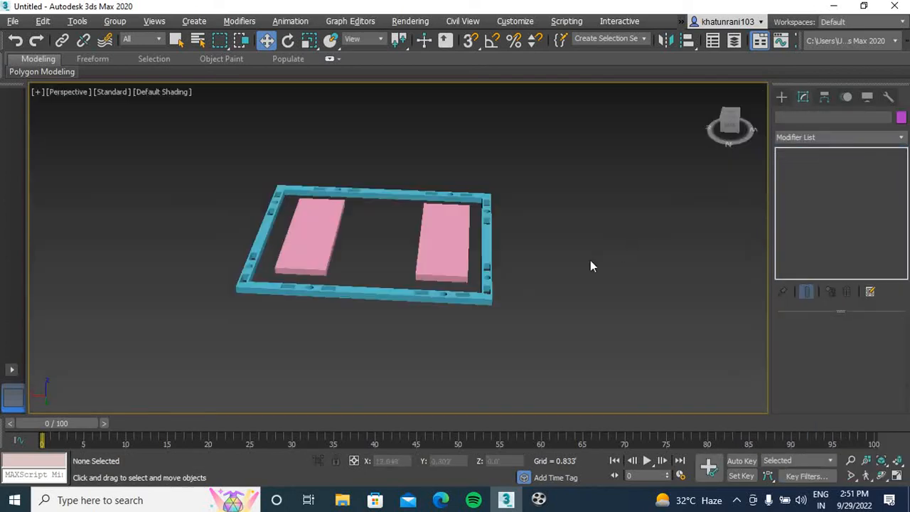
# Remove the Extrude modifier from the inner rectangles and return to Top view
pyautogui.click(457, 237)
pyautogui.click(847, 293)
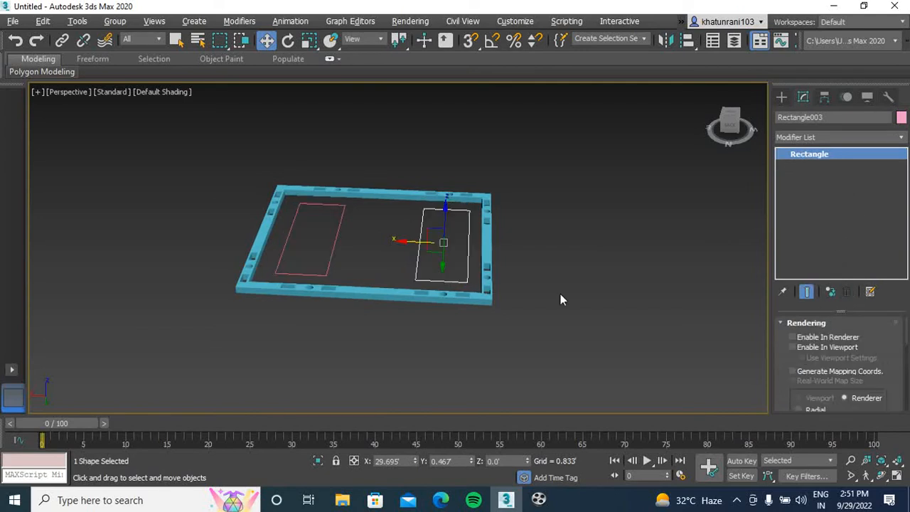
pyautogui.press('t')
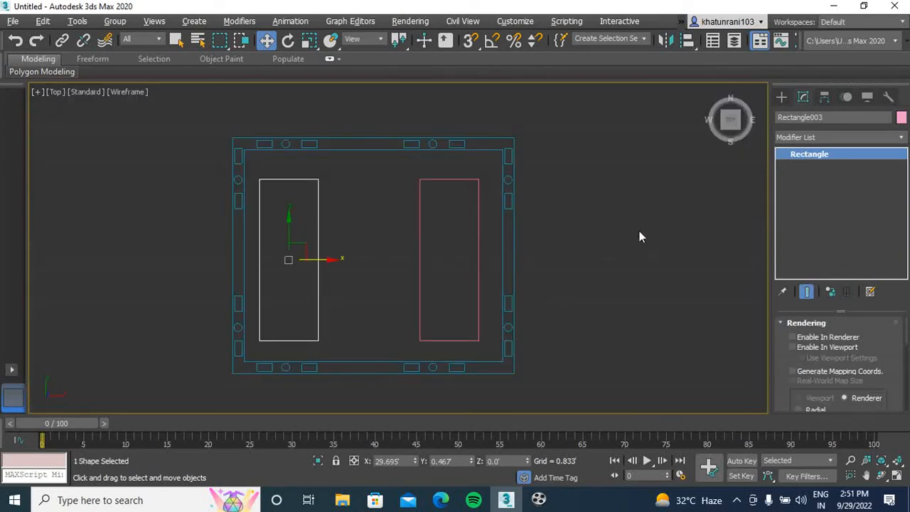
# Draw a small circle inside the upper-left corner of the left inner rectangle
pyautogui.click(782, 97)
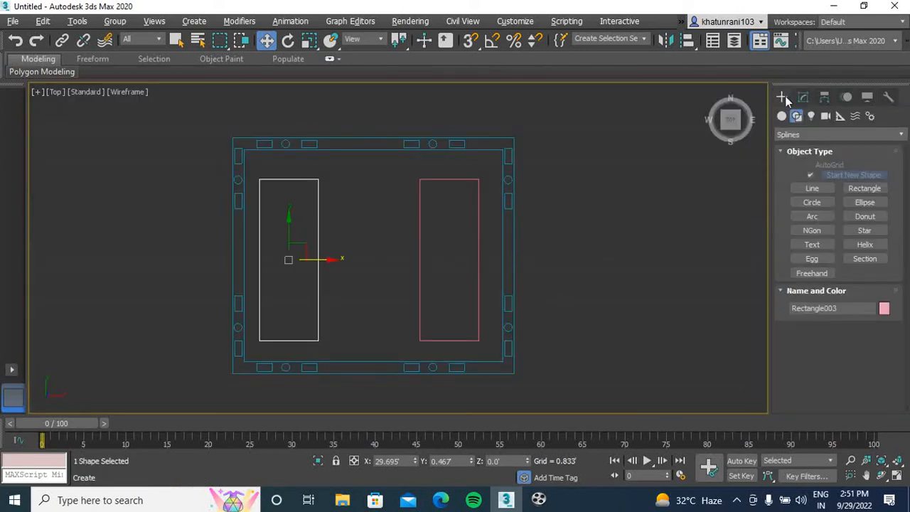
pyautogui.click(812, 203)
pyautogui.scroll(5, 270, 193)
pyautogui.moveTo(237, 183); pyautogui.dragTo(240, 185)
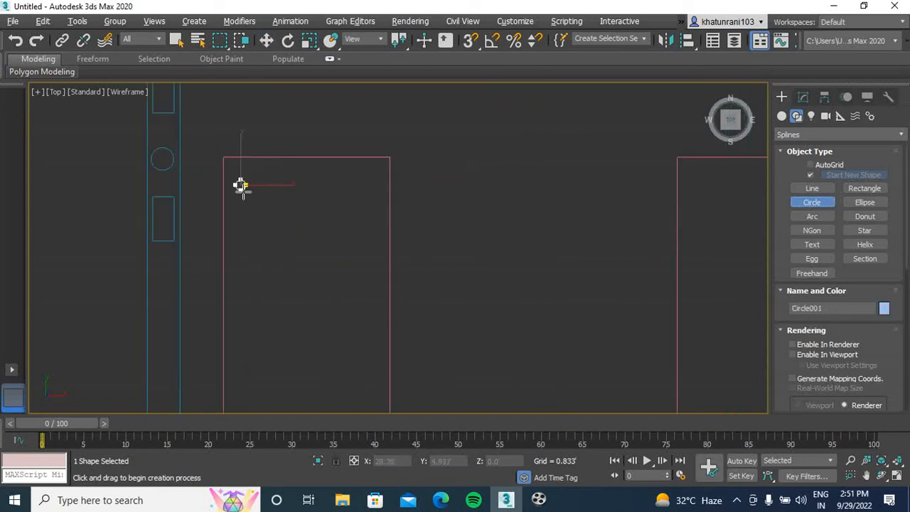
pyautogui.rightClick(253, 201)
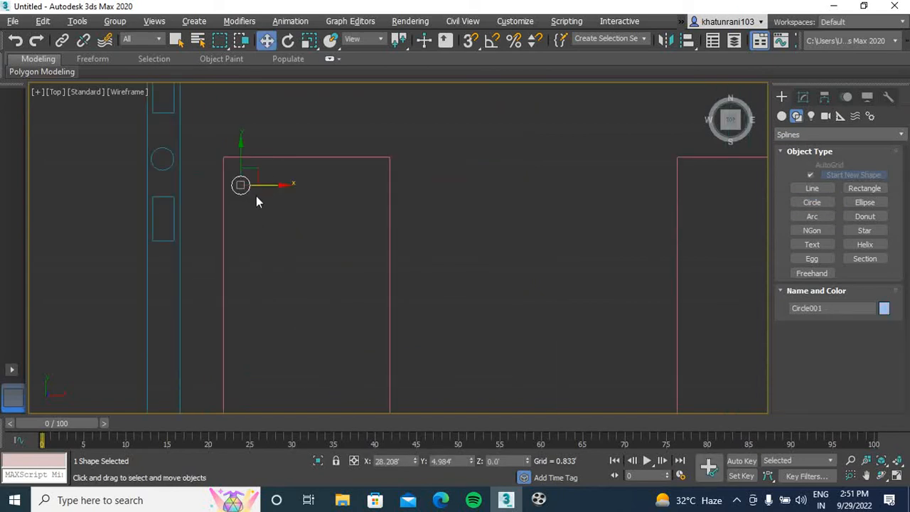
# Clone the small circle along X as one instance beside it and widen the gap between them slightly
pyautogui.keyDown('shift'); pyautogui.moveTo(272, 186); pyautogui.dragTo(293, 188); pyautogui.keyUp('shift')
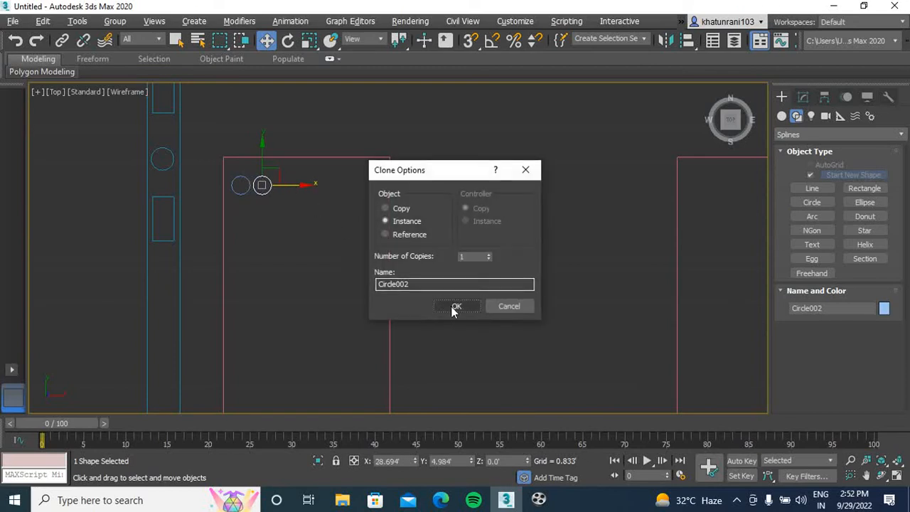
pyautogui.click(457, 306)
pyautogui.click(275, 206)
pyautogui.click(268, 187)
pyautogui.moveTo(289, 185); pyautogui.dragTo(296, 187)
# Clone the pair of circles as instances into the upper-right corner of the left inner rectangle
pyautogui.click(249, 187)
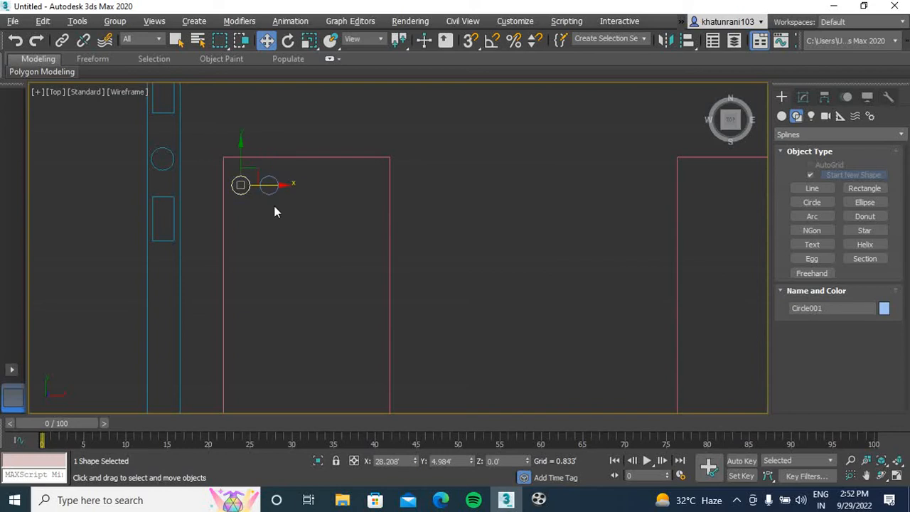
pyautogui.keyDown('ctrl'); pyautogui.click(275, 189); pyautogui.keyUp('ctrl')
pyautogui.scroll(-2, 275, 225)
pyautogui.moveTo(275, 224); pyautogui.dragTo(283, 209, button='middle')
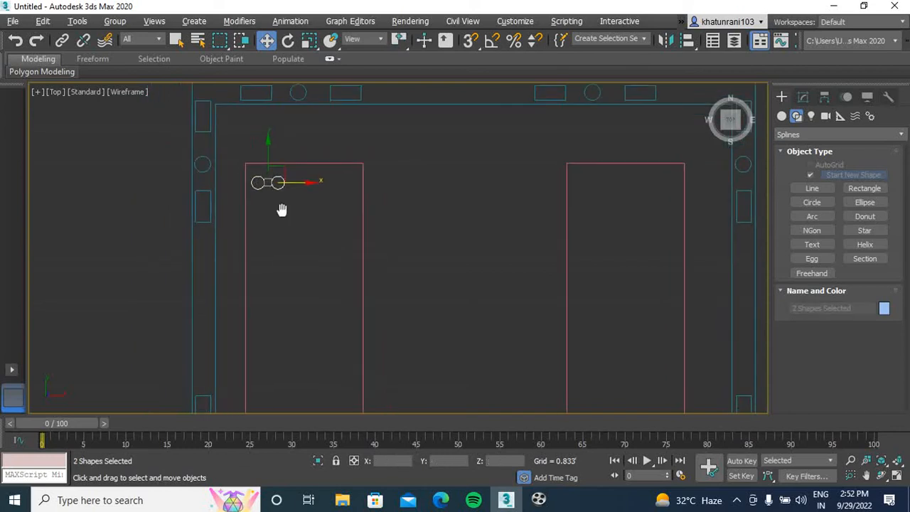
pyautogui.moveTo(306, 183); pyautogui.dragTo(380, 193)
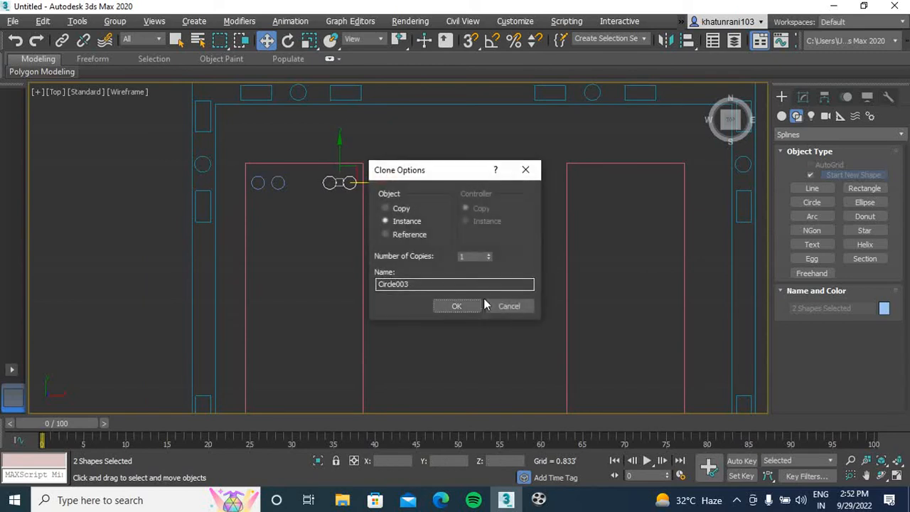
pyautogui.click(457, 306)
# Clone the upper row of four circles along Y as instances at the left rectangle's lower end
pyautogui.keyDown('ctrl'); pyautogui.click(277, 187); pyautogui.keyUp('ctrl')
pyautogui.keyDown('ctrl'); pyautogui.click(259, 185); pyautogui.keyUp('ctrl')
pyautogui.scroll(-3, 302, 224)
pyautogui.moveTo(323, 140); pyautogui.dragTo(326, 341)
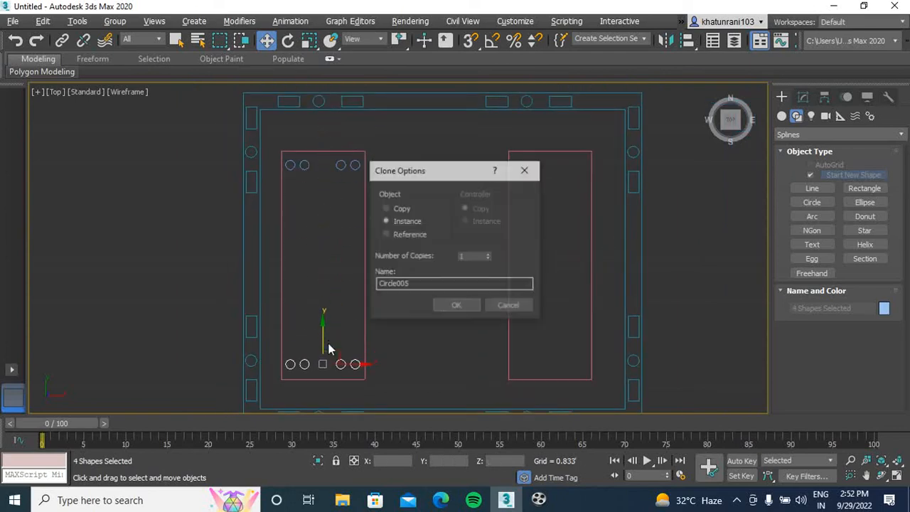
pyautogui.click(457, 306)
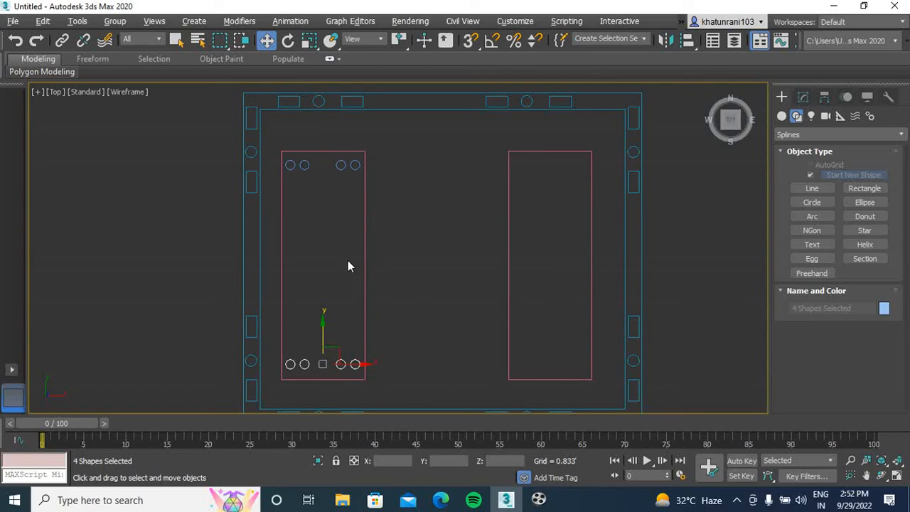
# Clone all eight circles along X as instances at matching positions in the right inner rectangle
pyautogui.keyDown('ctrl'); pyautogui.click(353, 165); pyautogui.keyUp('ctrl')
pyautogui.keyDown('ctrl'); pyautogui.click(340, 168); pyautogui.keyUp('ctrl')
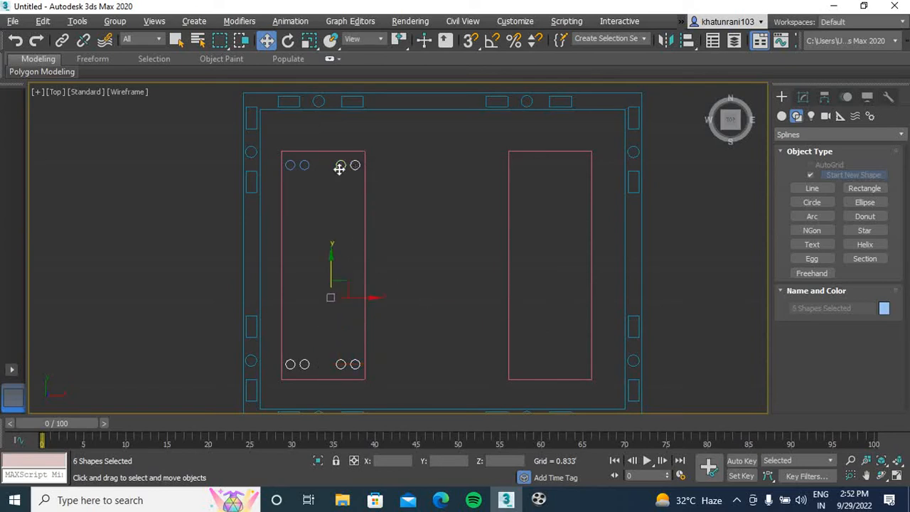
pyautogui.keyDown('ctrl'); pyautogui.click(303, 166); pyautogui.keyUp('ctrl')
pyautogui.keyDown('ctrl'); pyautogui.click(291, 166); pyautogui.keyUp('ctrl')
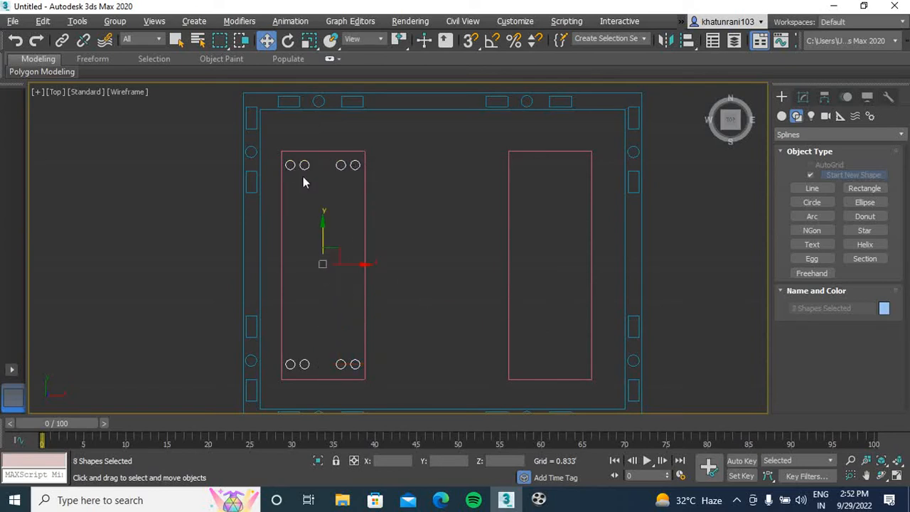
pyautogui.keyDown('shift'); pyautogui.moveTo(356, 263); pyautogui.dragTo(583, 287); pyautogui.keyUp('shift')
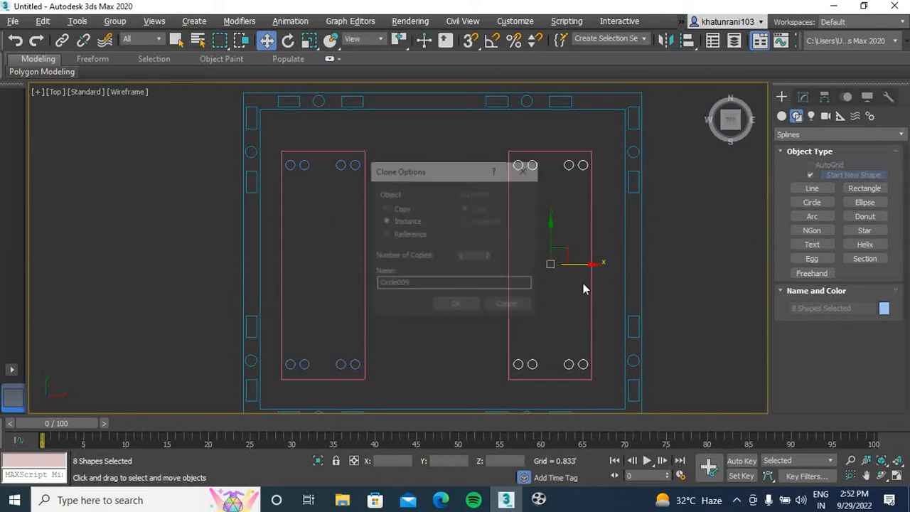
pyautogui.click(458, 306)
pyautogui.click(408, 319)
# Try to convert the left inner rectangle to an Editable Spline
pyautogui.click(365, 226)
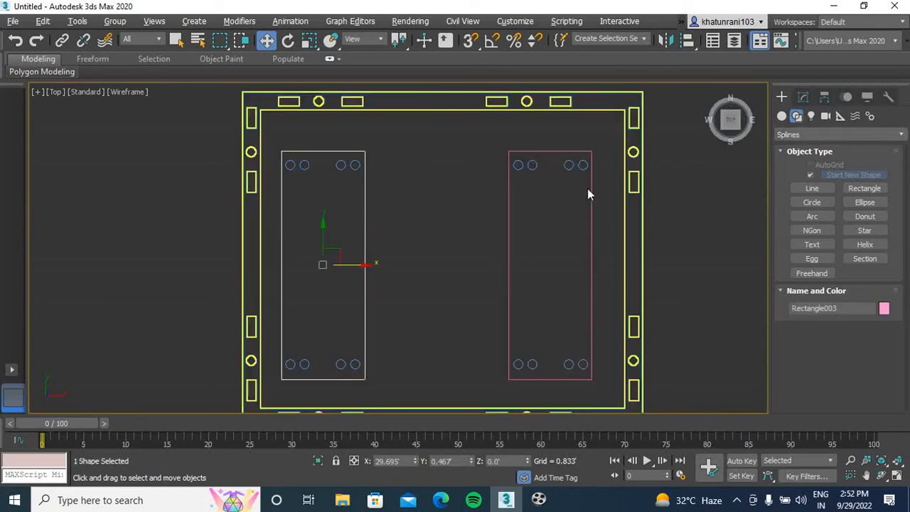
pyautogui.rightClick(356, 275)
pyautogui.moveTo(464, 412)
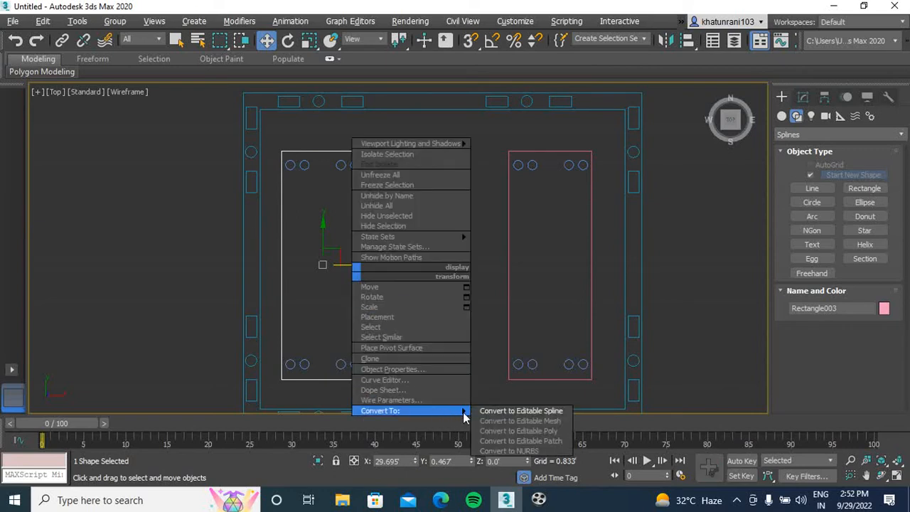
pyautogui.click(507, 413)
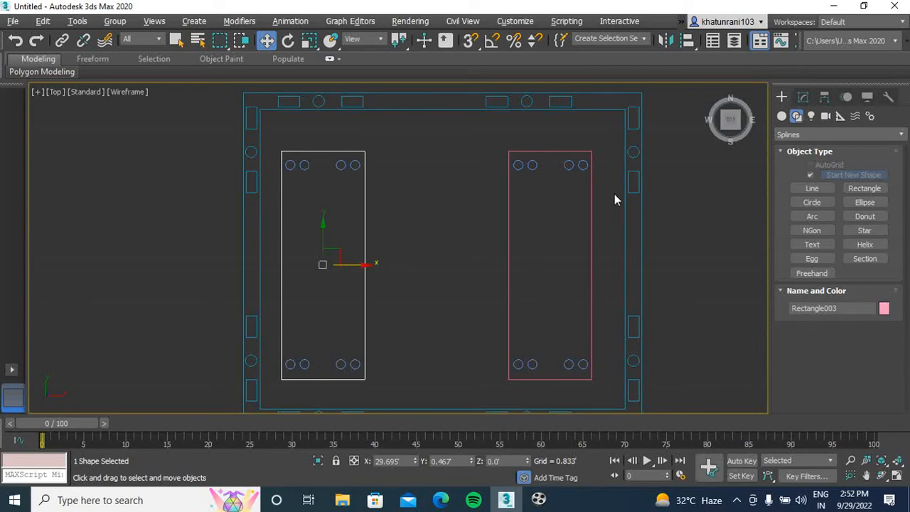
# Apply an Edit Spline modifier to the left inner rectangle and enter its Spline sub-object level
pyautogui.click(804, 96)
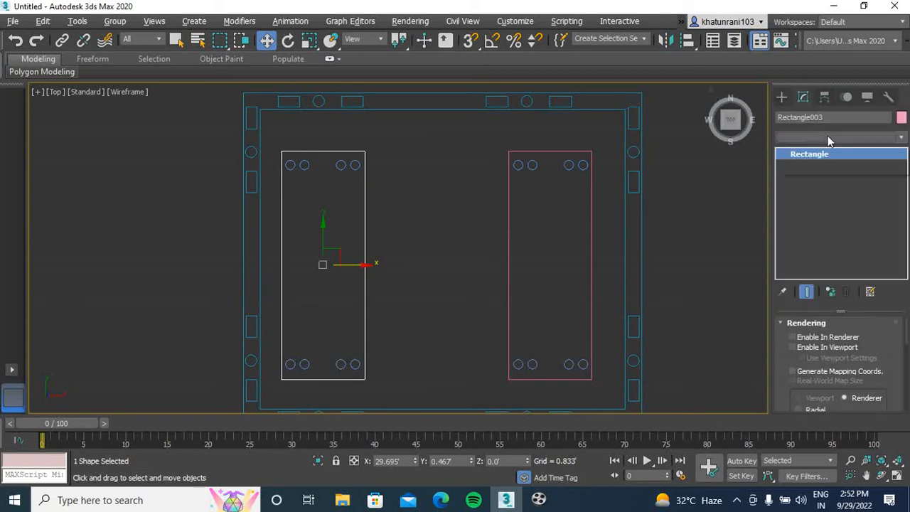
pyautogui.click(828, 136)
pyautogui.press('e')
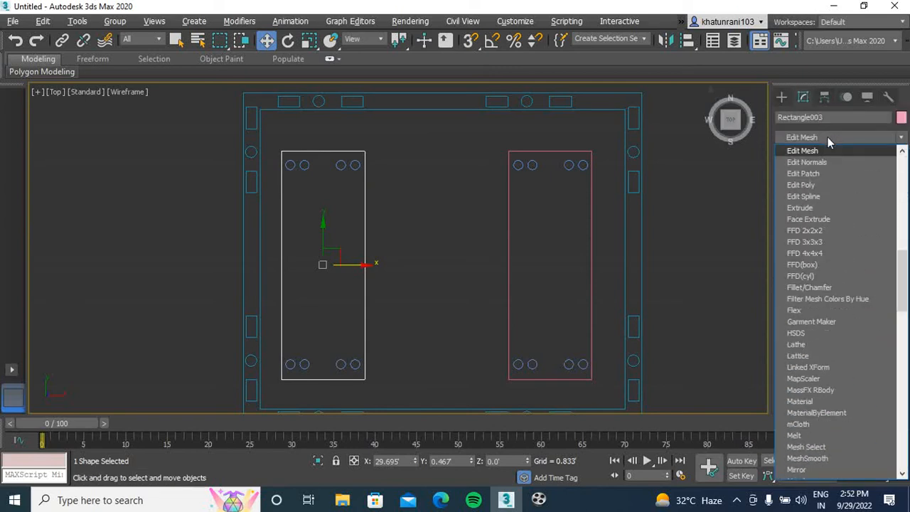
pyautogui.click(818, 193)
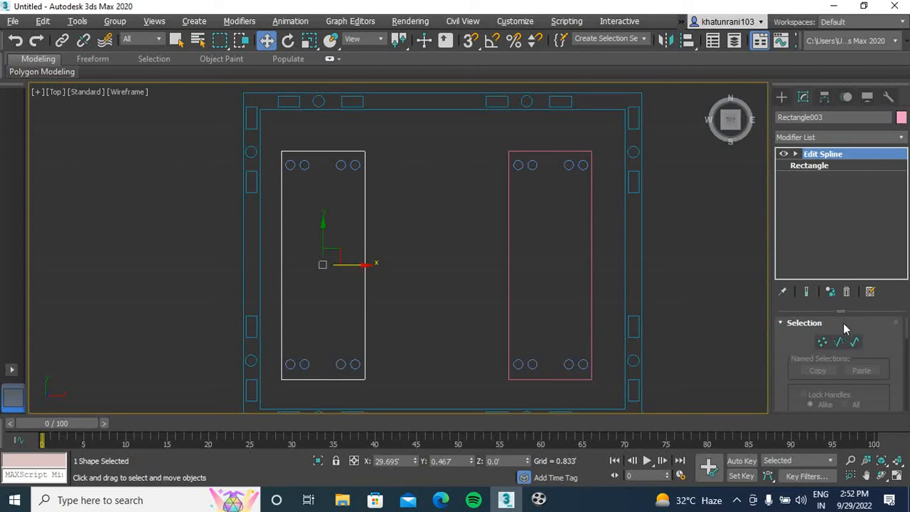
pyautogui.press('3')
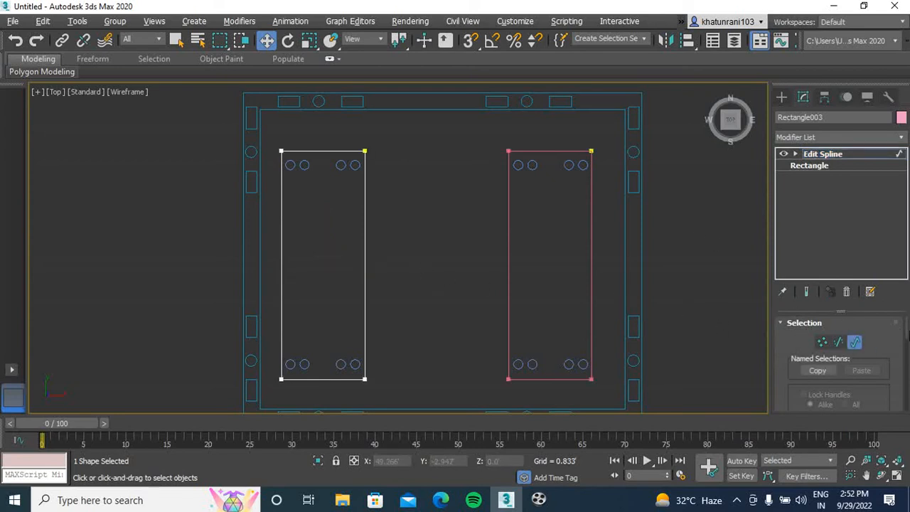
# Attach the four circles at the lower end of the left inner rectangle to its spline
pyautogui.moveTo(908, 335); pyautogui.dragTo(907, 357)
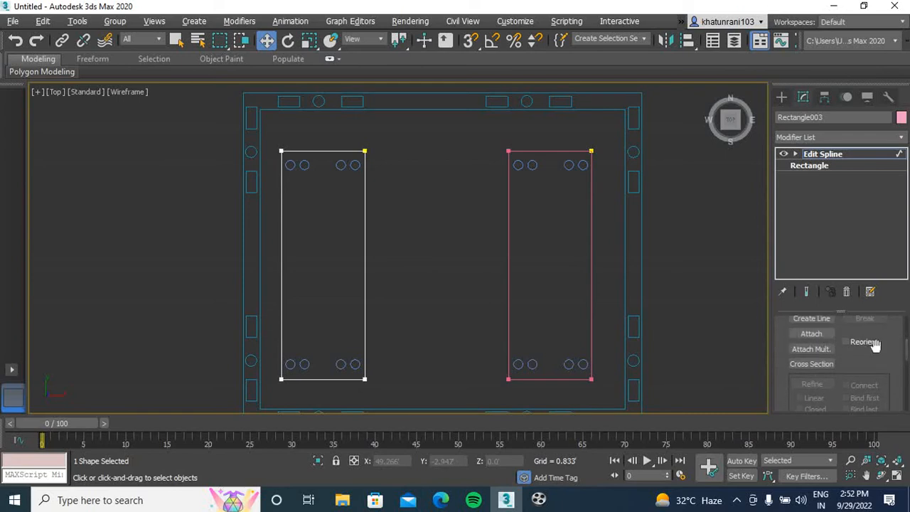
pyautogui.click(811, 333)
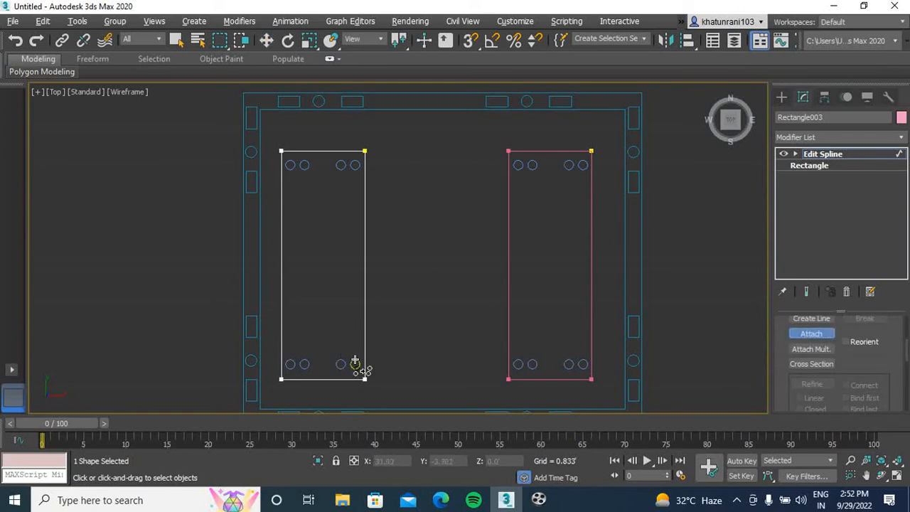
pyautogui.click(340, 364)
pyautogui.click(304, 364)
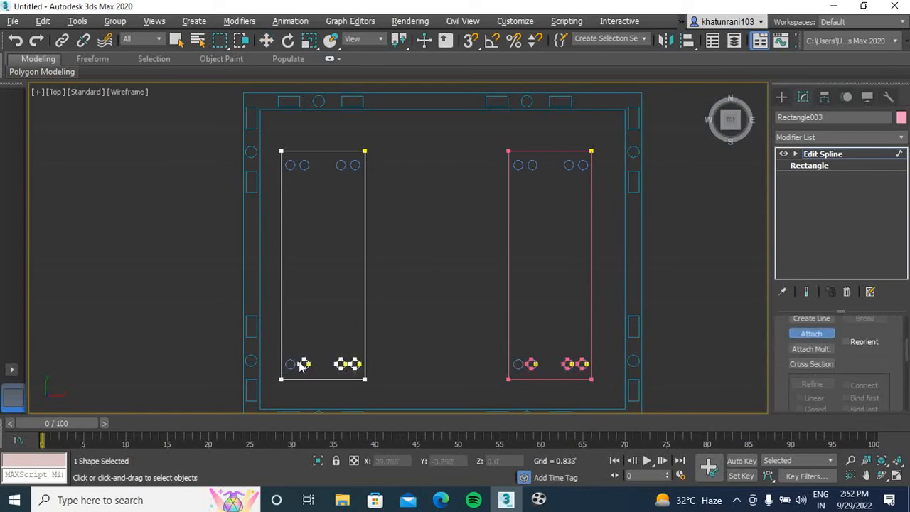
pyautogui.click(290, 364)
# Attach the four circles at the upper end of the left inner rectangle to its spline
pyautogui.click(290, 167)
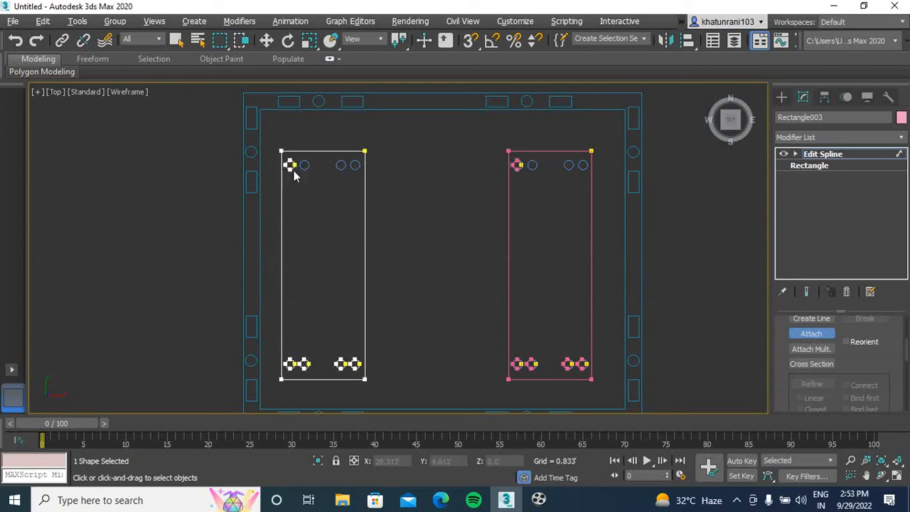
pyautogui.click(304, 166)
pyautogui.click(341, 166)
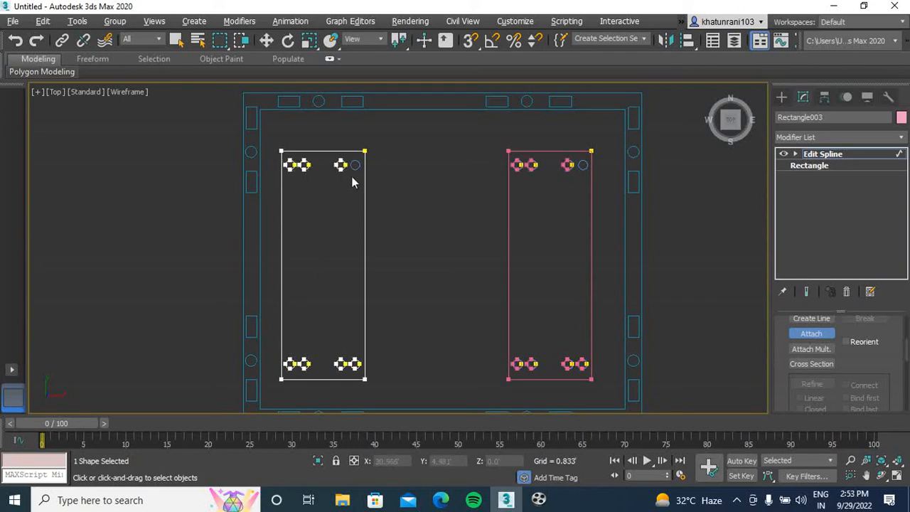
pyautogui.click(356, 165)
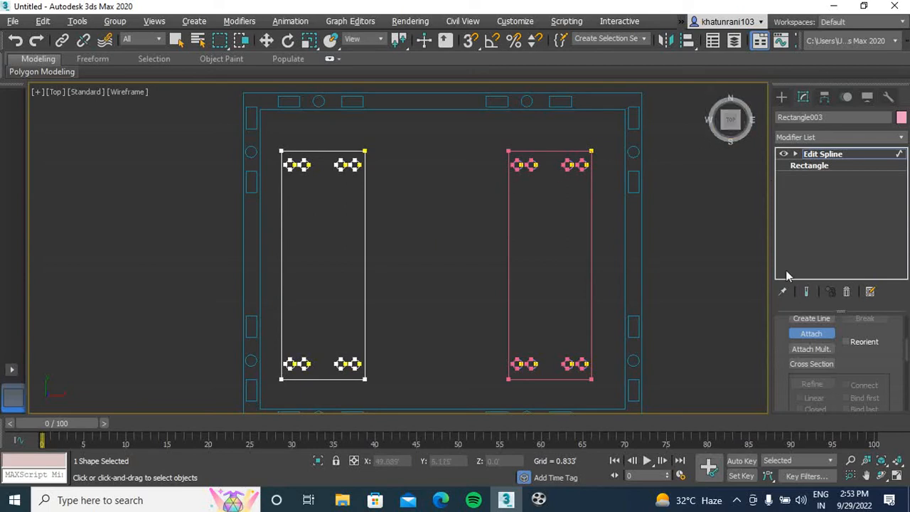
# Finish attaching and apply an Extrude modifier to the left inner rectangle with its attached circles
pyautogui.click(811, 333)
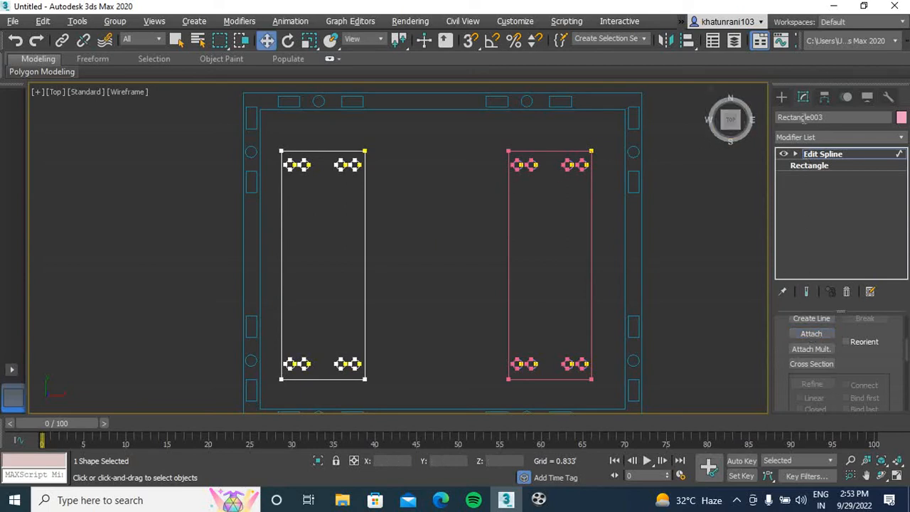
pyautogui.click(824, 142)
pyautogui.write('ex')
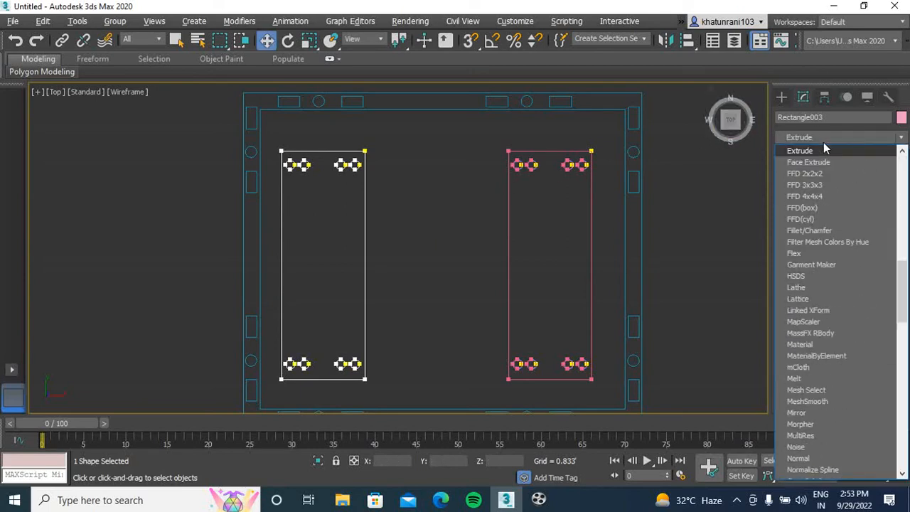
pyautogui.press('Return')
pyautogui.click(702, 212)
pyautogui.press('p')
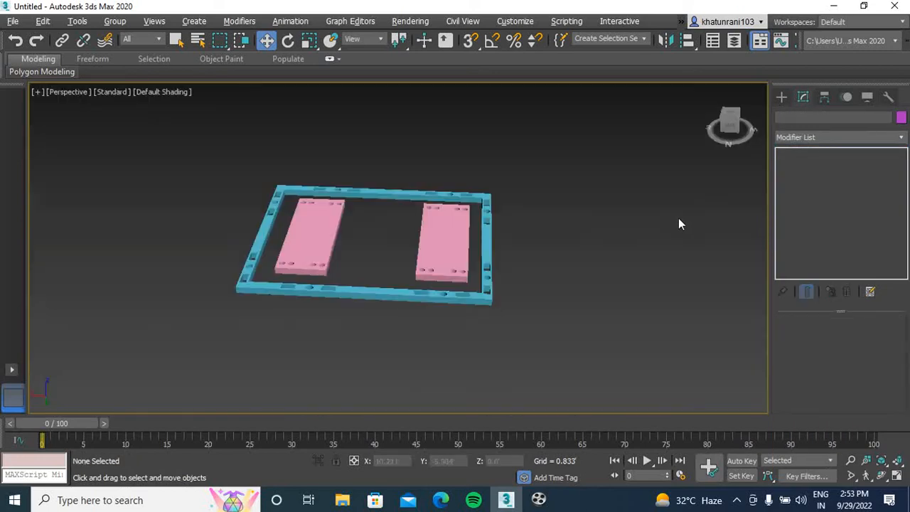
pyautogui.scroll(4, 444, 250)
pyautogui.scroll(3, 473, 270)
pyautogui.scroll(-4, 360, 246)
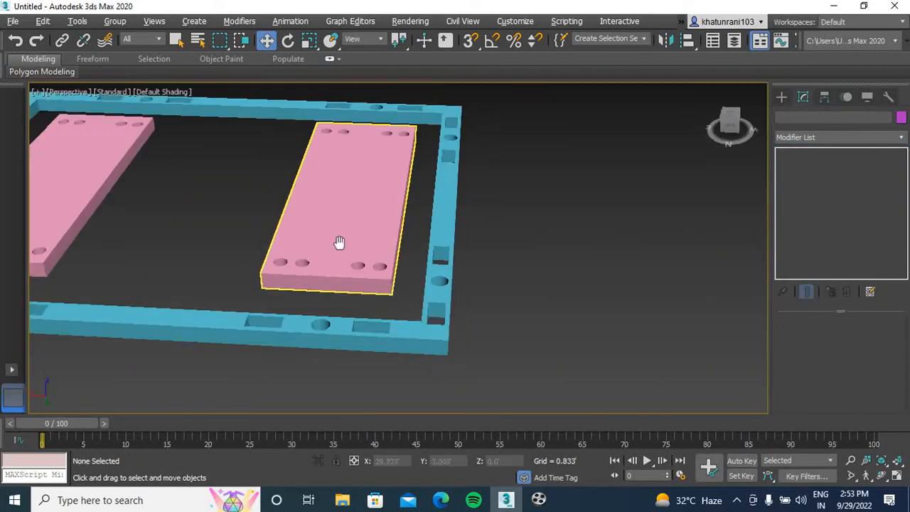
pyautogui.scroll(1, 335, 242)
pyautogui.moveTo(730, 126); pyautogui.dragTo(753, 137)
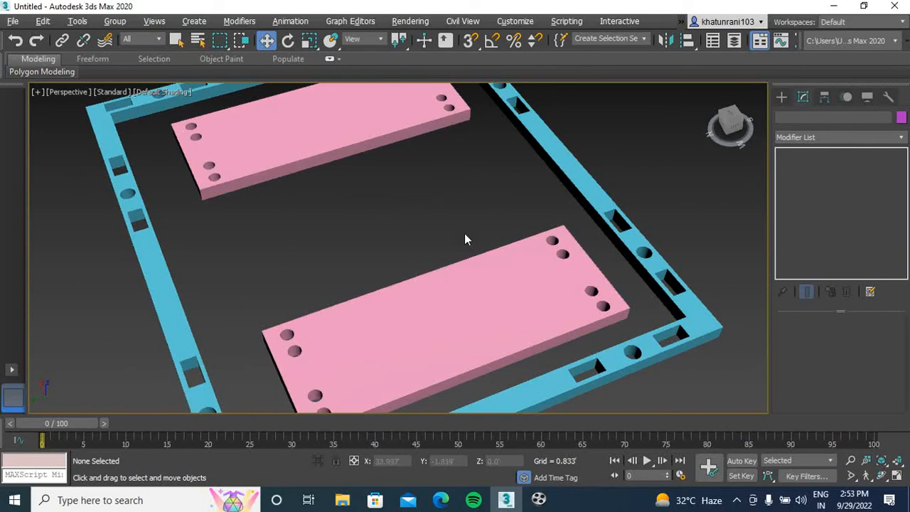
# Draw a circle near the middle of the left inner rectangle and adjust its position to about X 29.69', Y 1.02'
pyautogui.press('t')
pyautogui.moveTo(419, 224); pyautogui.dragTo(496, 213, button='middle')
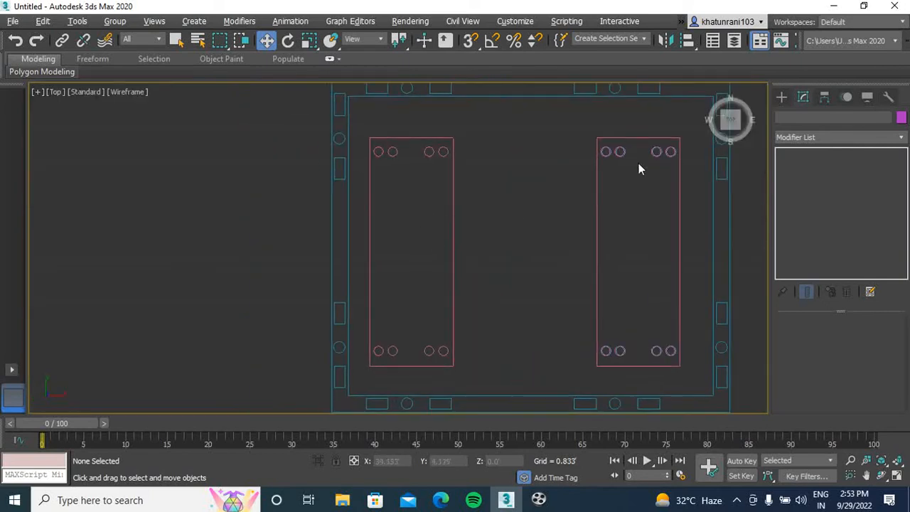
pyautogui.click(781, 97)
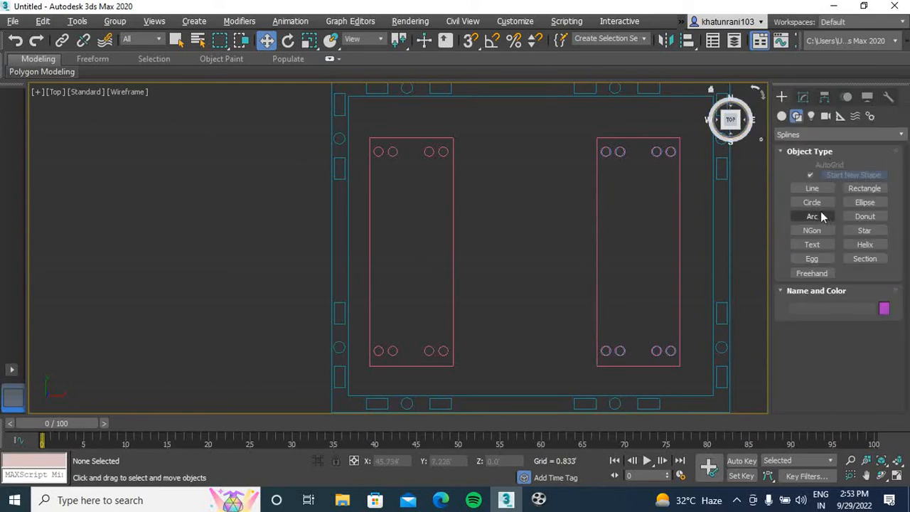
pyautogui.click(817, 202)
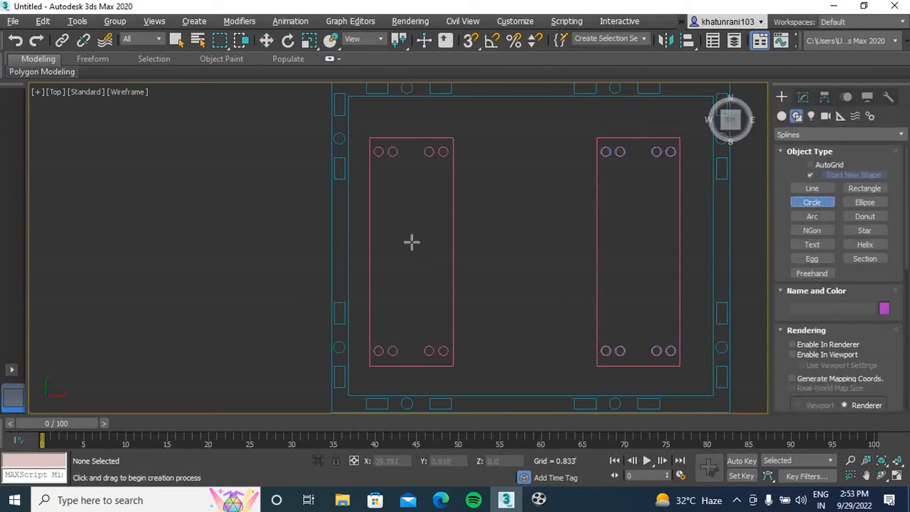
pyautogui.moveTo(406, 238); pyautogui.dragTo(406, 271)
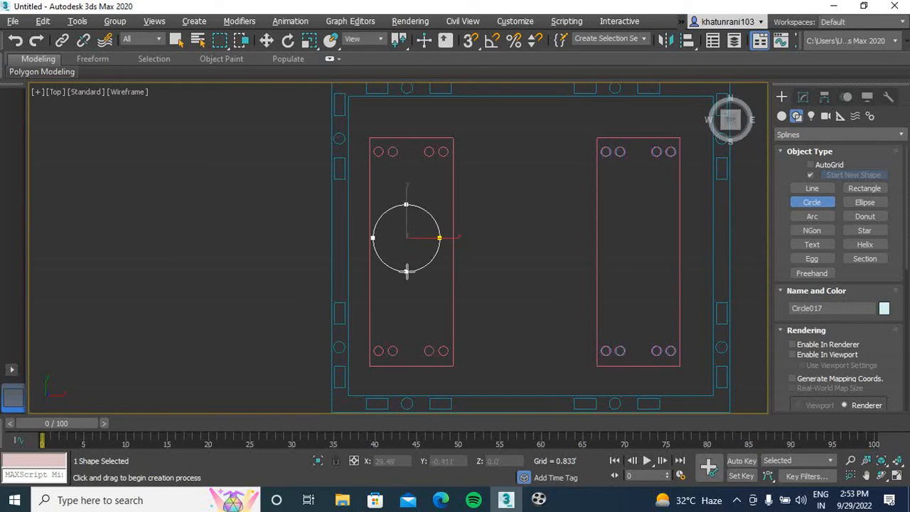
pyautogui.press('w')
pyautogui.moveTo(438, 238)
pyautogui.mouseDown()
pyautogui.moveTo(451, 238)
pyautogui.moveTo(443, 238)
pyautogui.mouseUp()
pyautogui.moveTo(411, 207); pyautogui.dragTo(412, 208)
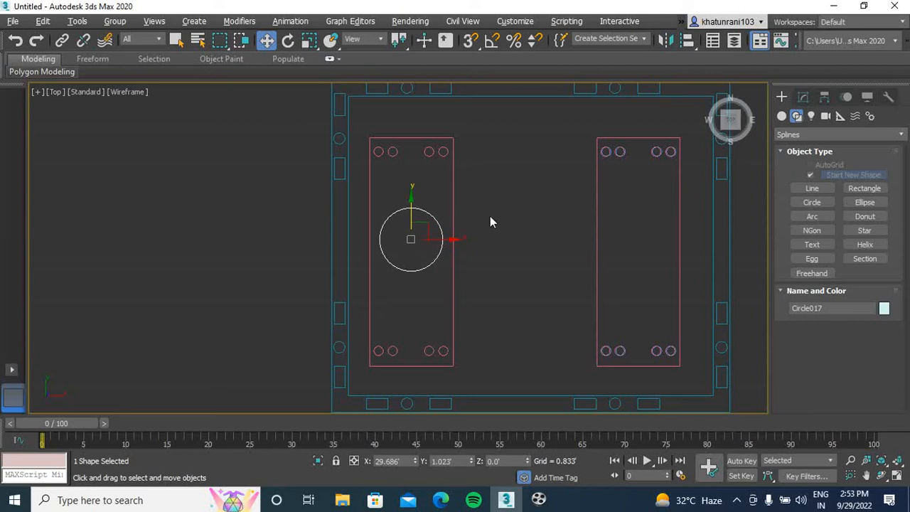
pyautogui.click(490, 221)
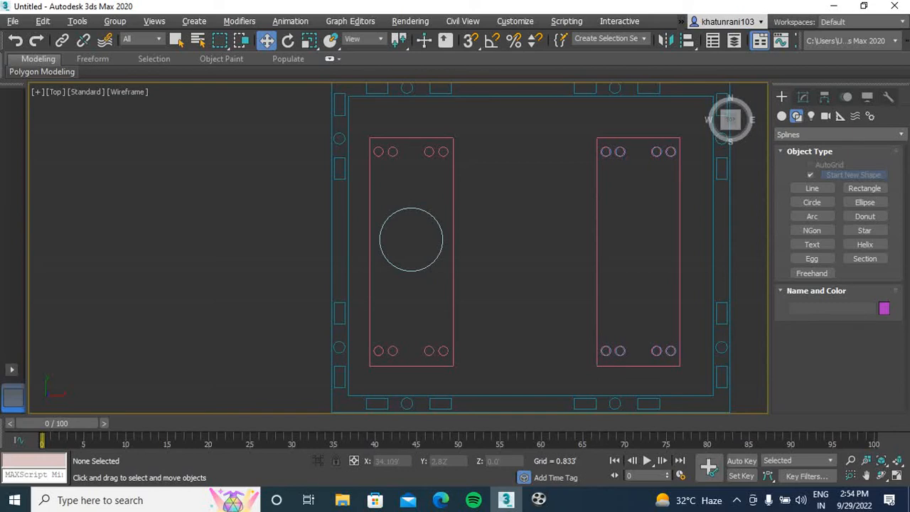
# Copy the large circle horizontally into the right inner rectangle, at about X 39.83'
pyautogui.click(438, 224)
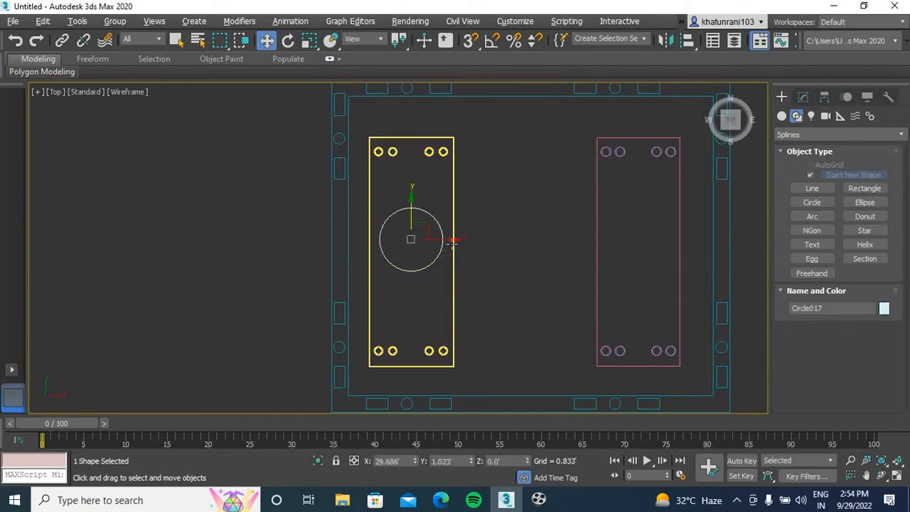
pyautogui.keyDown('shift'); pyautogui.moveTo(455, 240); pyautogui.dragTo(679, 251); pyautogui.keyUp('shift')
pyautogui.click(456, 305)
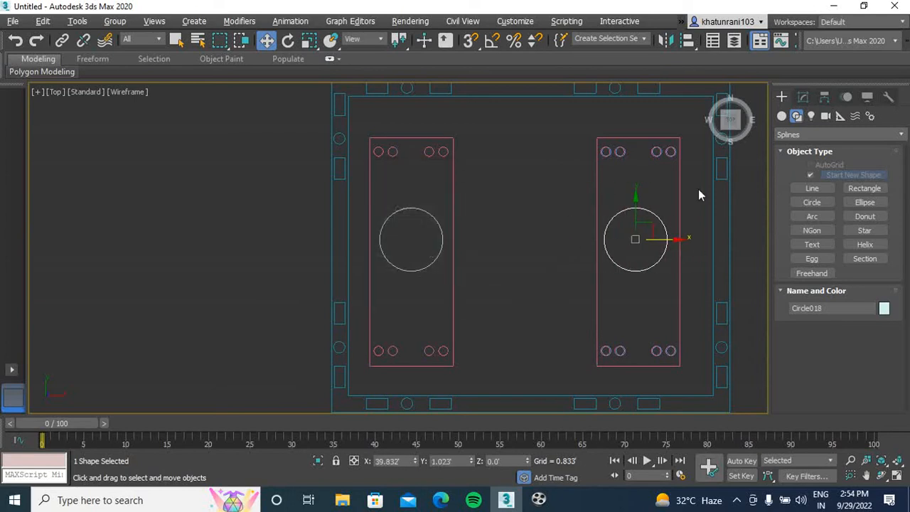
# Apply an Extrude modifier to the large circle in the right inner rectangle
pyautogui.click(803, 96)
pyautogui.write('ex')
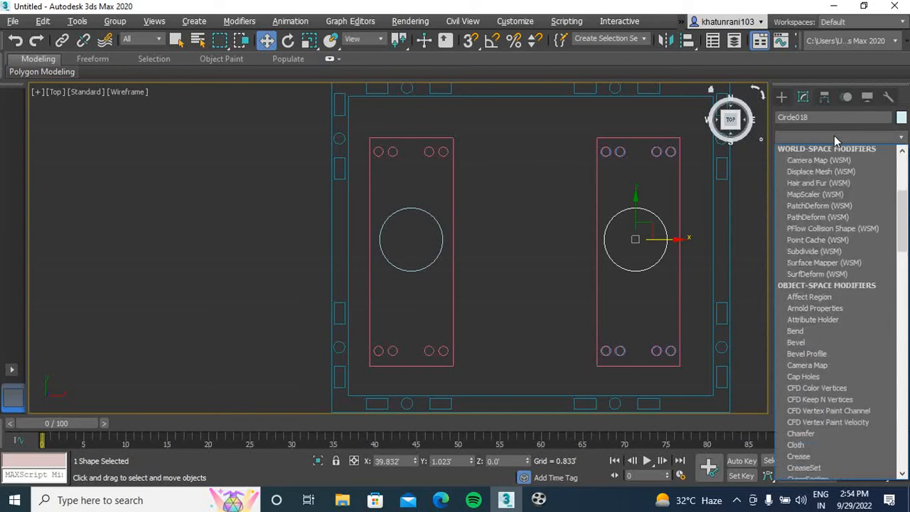
pyautogui.press('Return')
pyautogui.click(517, 270)
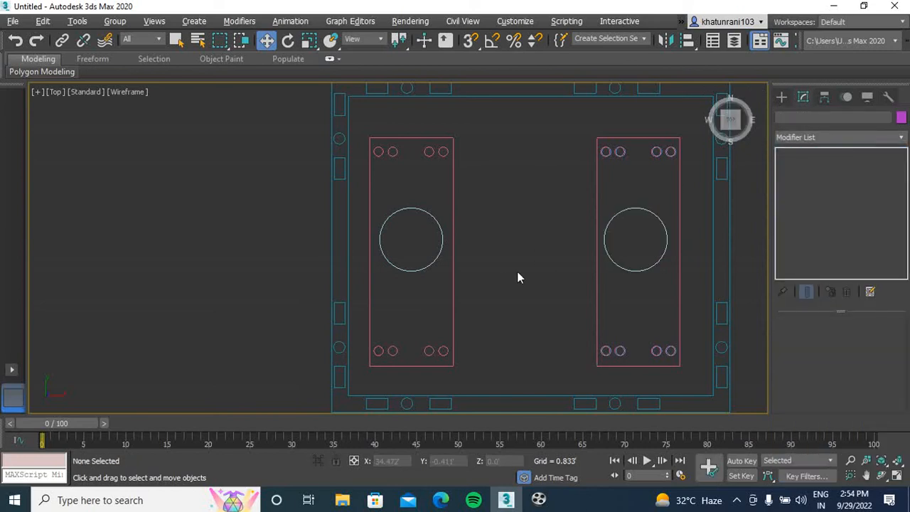
# In the front view, move both large extruded circles down beneath the plates to about Z -0.48'
pyautogui.press('f')
pyautogui.scroll(10, 467, 283)
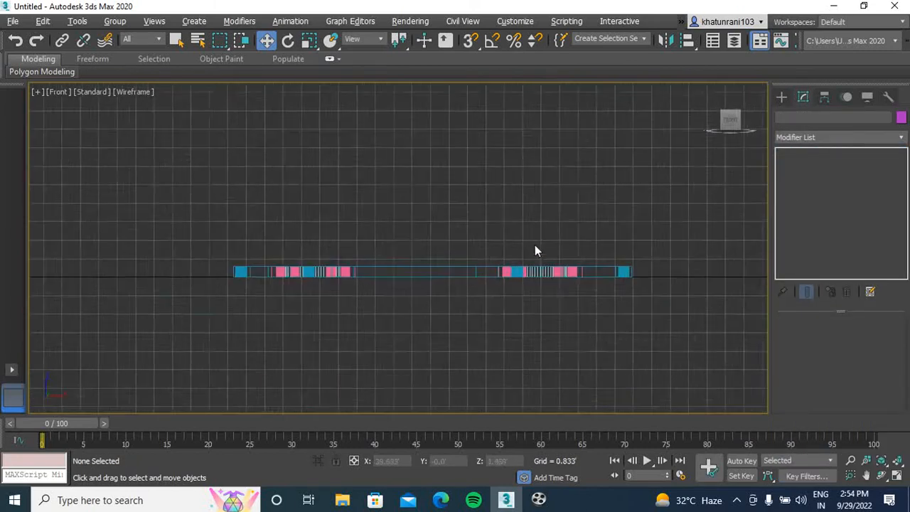
pyautogui.click(574, 242)
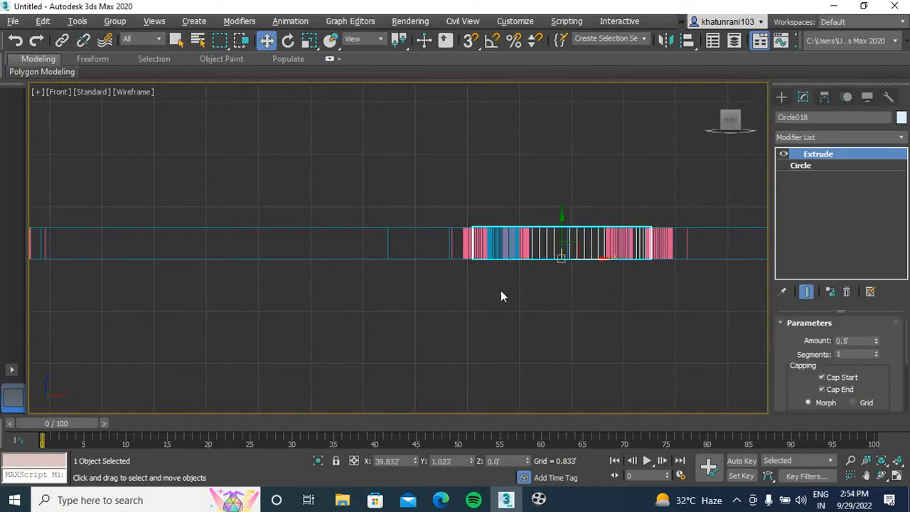
pyautogui.scroll(-3, 486, 291)
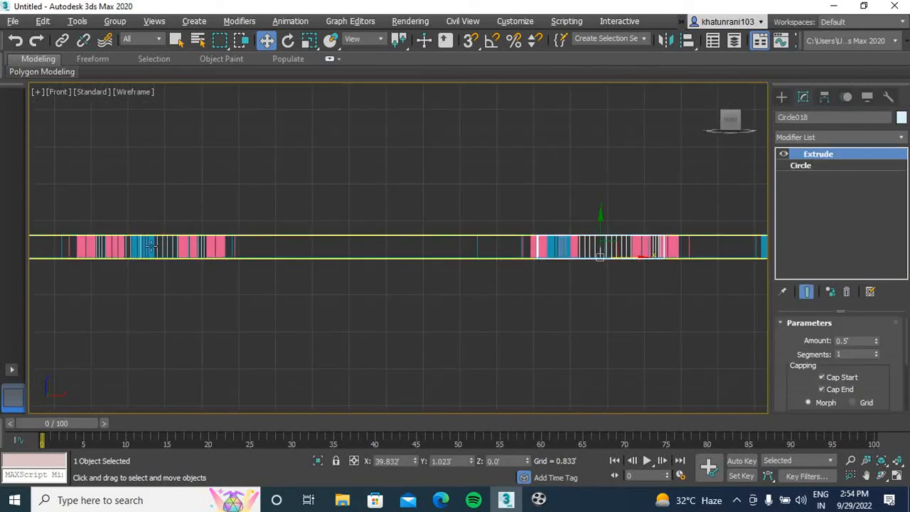
pyautogui.keyDown('ctrl'); pyautogui.click(151, 246); pyautogui.keyUp('ctrl')
pyautogui.moveTo(375, 210); pyautogui.dragTo(374, 230)
pyautogui.click(377, 315)
pyautogui.scroll(-5, 377, 309)
pyautogui.moveTo(376, 309); pyautogui.dragTo(324, 299, button='middle')
pyautogui.press('p')
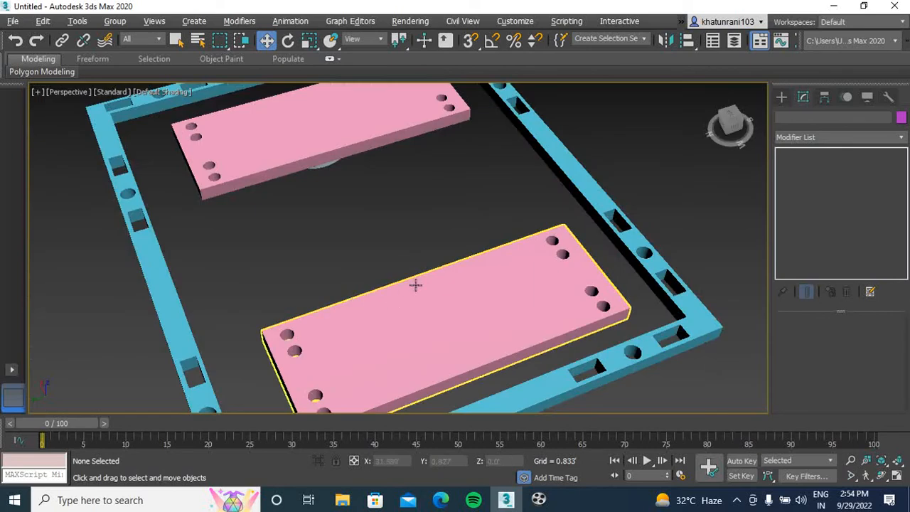
pyautogui.moveTo(741, 121); pyautogui.dragTo(791, 61)
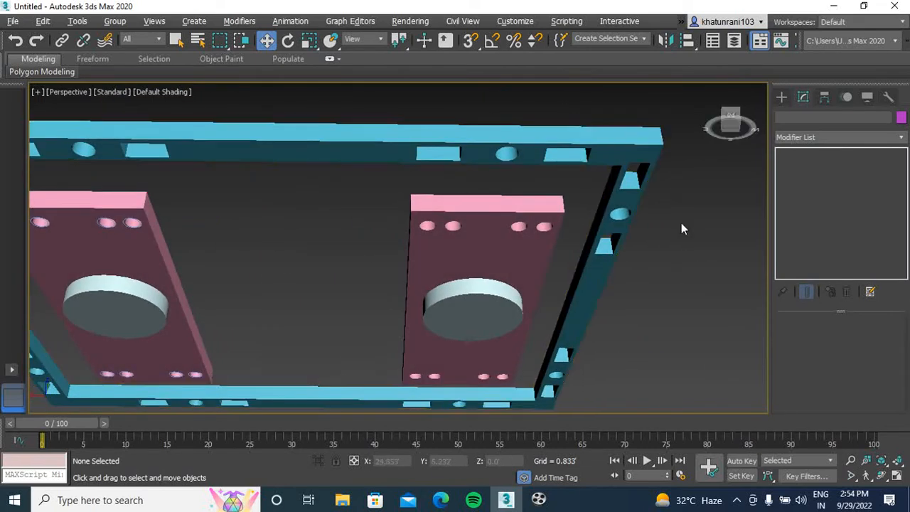
# Try raising one of the large extruded circles toward its plate, and undo the move
pyautogui.click(478, 303)
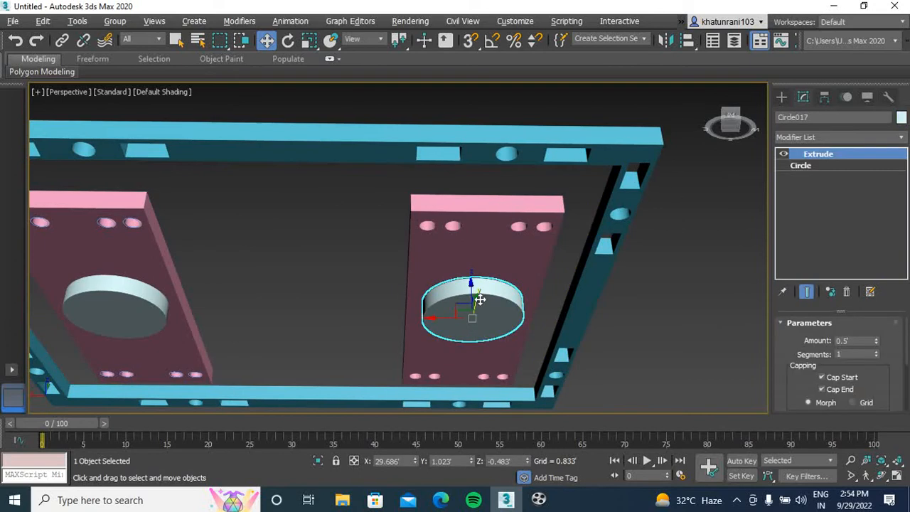
pyautogui.moveTo(474, 289); pyautogui.dragTo(475, 281)
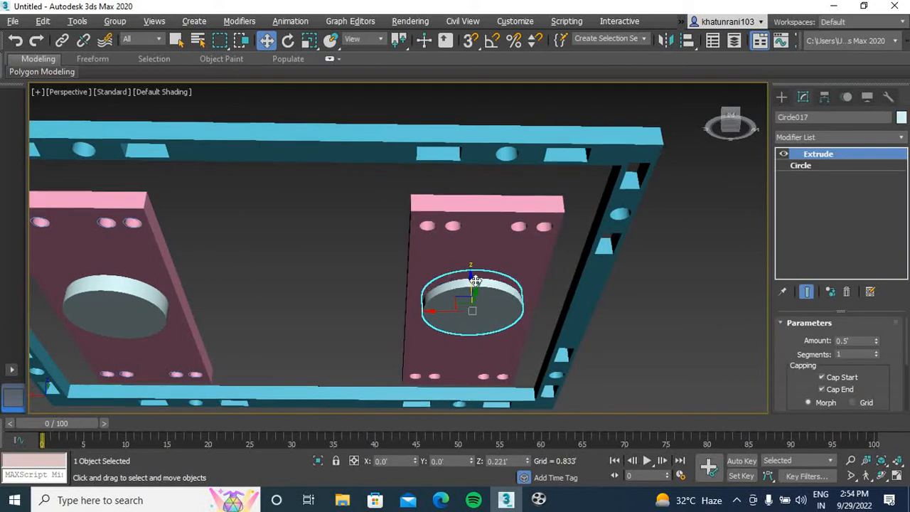
pyautogui.click(520, 267)
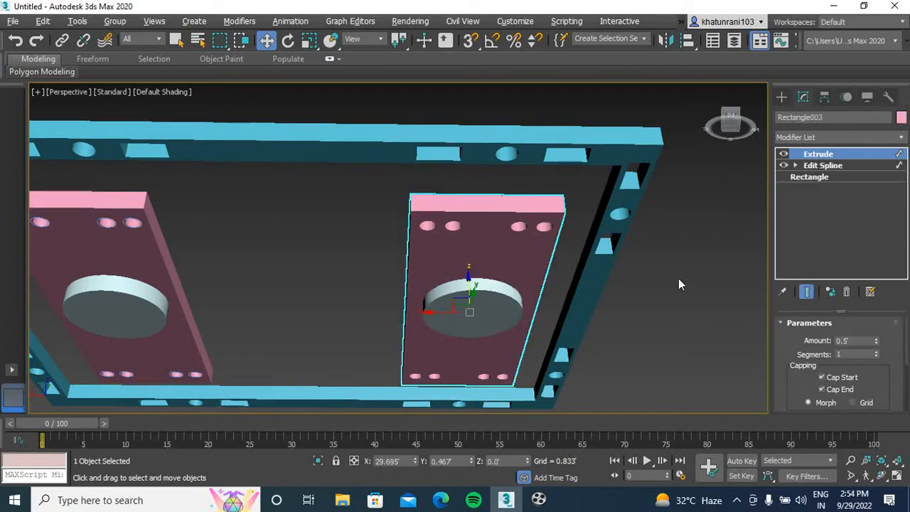
pyautogui.moveTo(729, 122); pyautogui.dragTo(673, 168)
pyautogui.hotkey('ctrl', 'z')
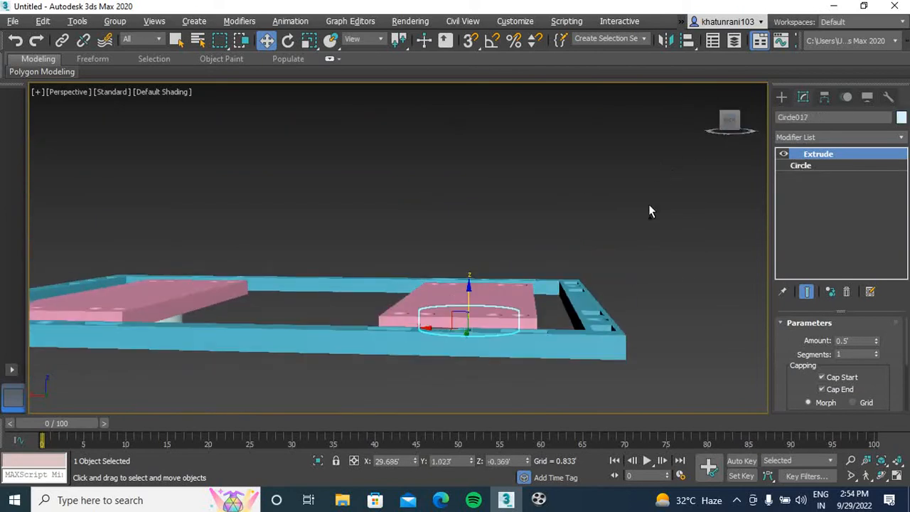
pyautogui.hotkey('ctrl', 'z')
pyautogui.scroll(-3, 640, 220)
pyautogui.moveTo(641, 220); pyautogui.dragTo(650, 233, button='middle')
pyautogui.press('t')
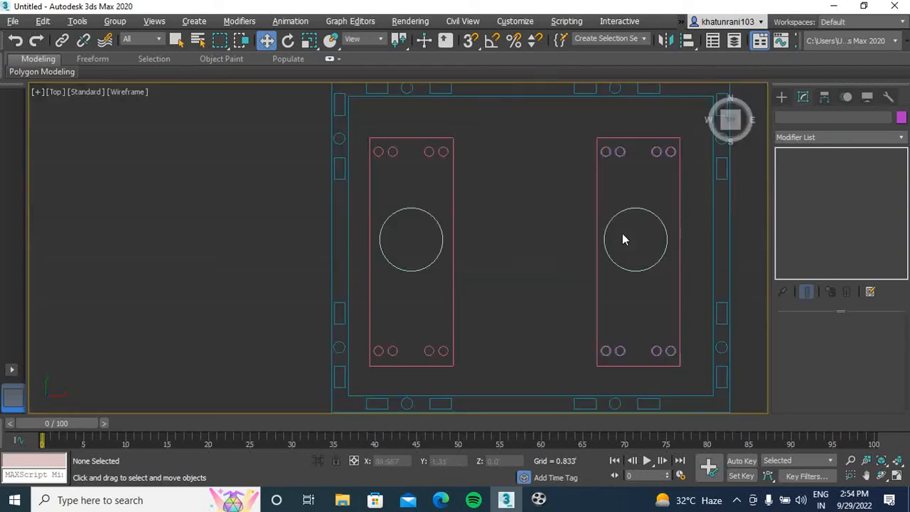
pyautogui.scroll(-3, 523, 214)
pyautogui.moveTo(538, 210); pyautogui.dragTo(382, 224, button='middle')
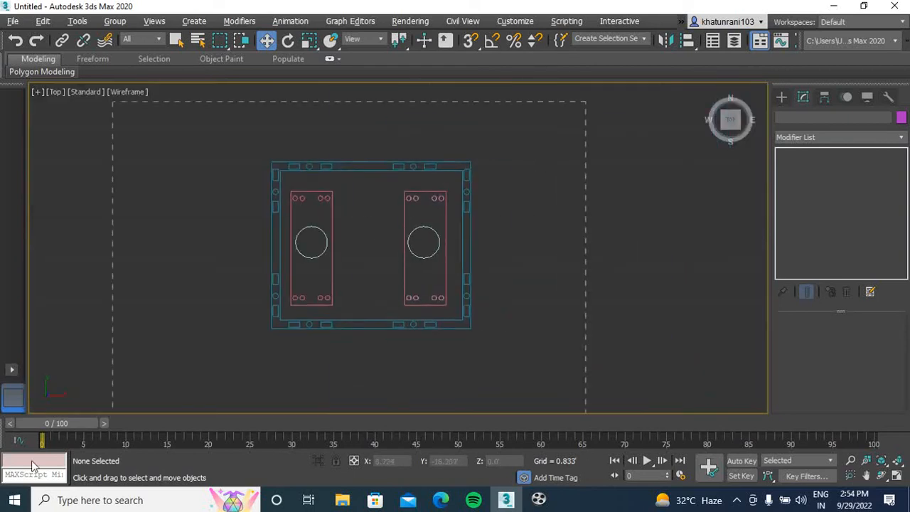
pyautogui.hotkey('ctrl', 'a')
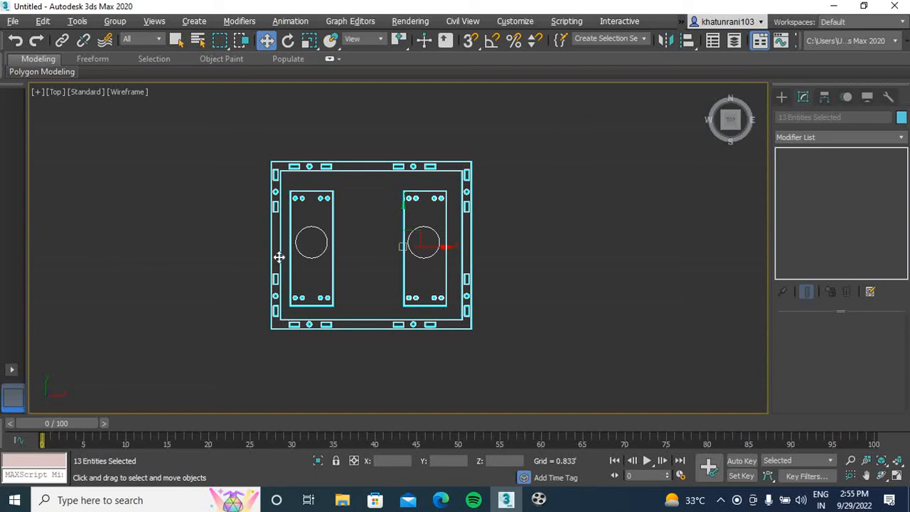
pyautogui.click(509, 248)
# Draw a new circle in the front view in the empty space beside the frame, centred at about X 60.29', Z 7.43'
pyautogui.moveTo(518, 240); pyautogui.dragTo(392, 243, button='middle')
pyautogui.click(777, 103)
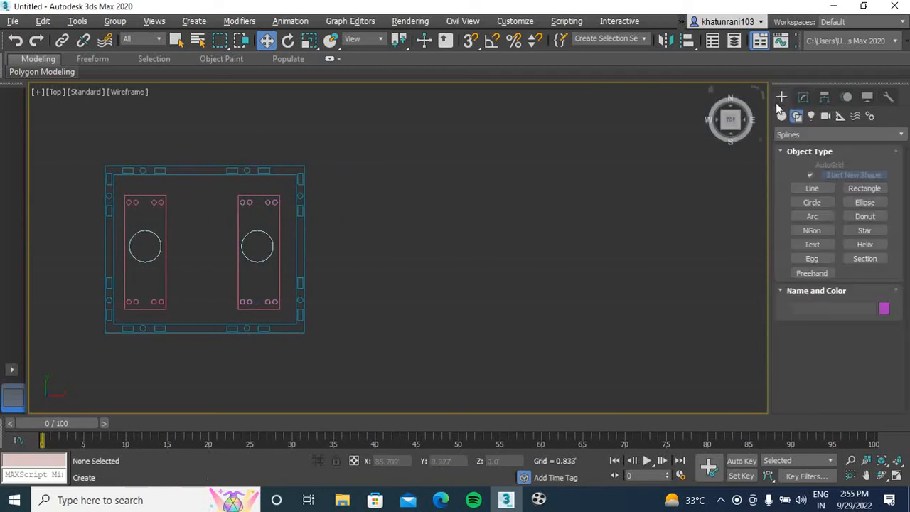
pyautogui.click(812, 202)
pyautogui.moveTo(463, 201); pyautogui.dragTo(394, 218, button='middle')
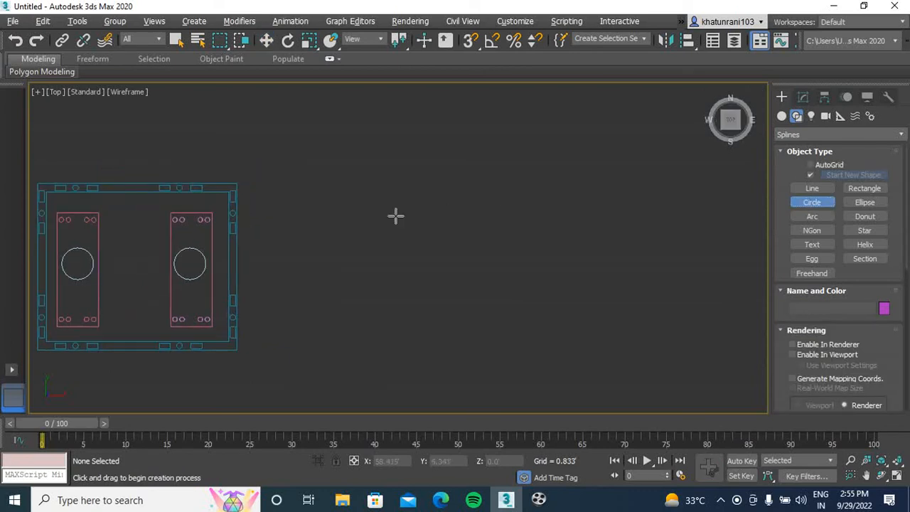
pyautogui.press('f')
pyautogui.moveTo(461, 212); pyautogui.dragTo(294, 232, button='middle')
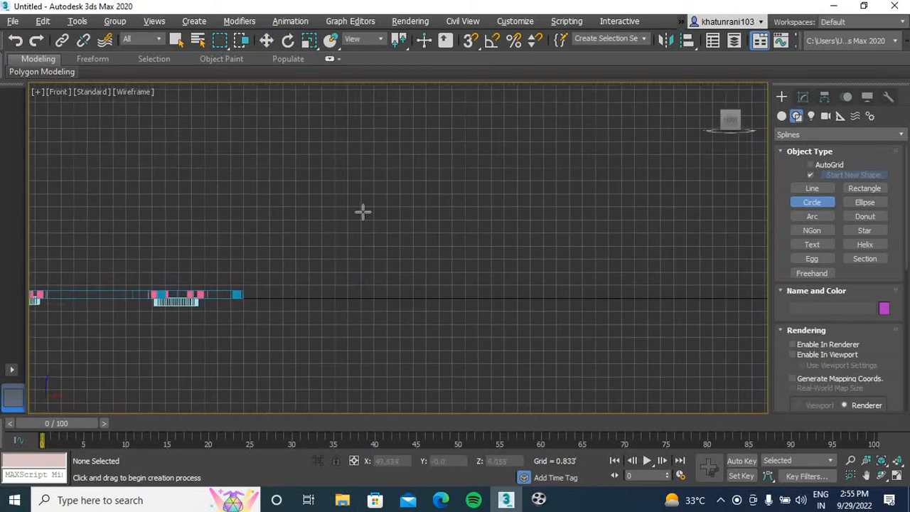
pyautogui.moveTo(496, 182); pyautogui.dragTo(506, 183)
pyautogui.scroll(5, 495, 184)
pyautogui.scroll(5, 491, 266)
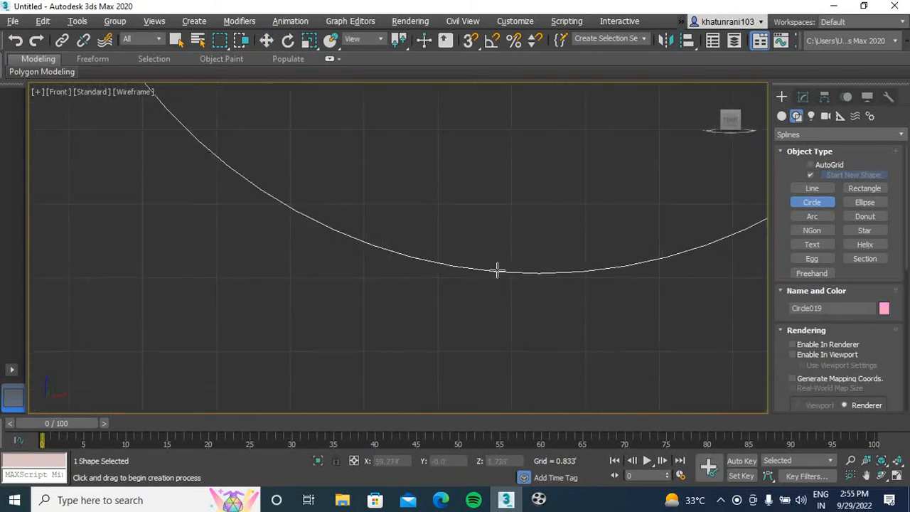
pyautogui.scroll(1, 525, 271)
pyautogui.scroll(-3, 557, 267)
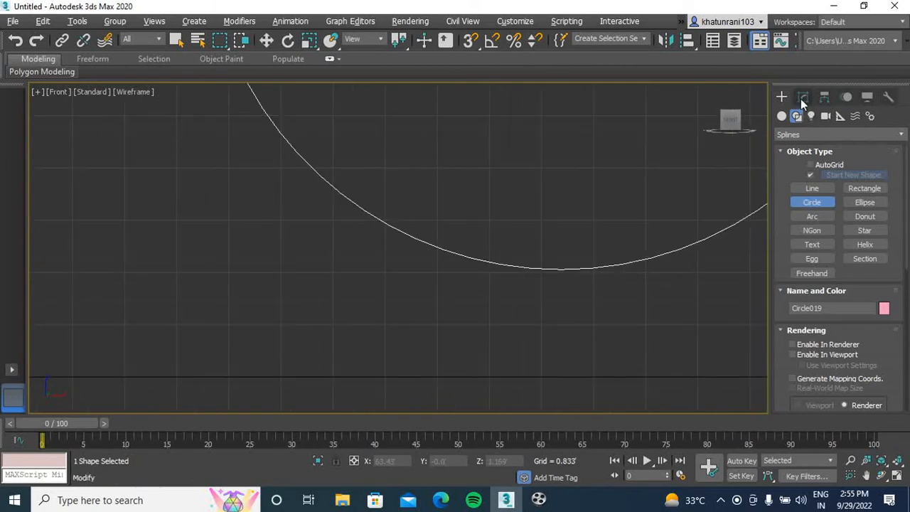
# Turn on the new circle's Enable In Renderer and Enable In Viewport options and check its thickness in perspective
pyautogui.click(802, 97)
pyautogui.scroll(-4, 594, 221)
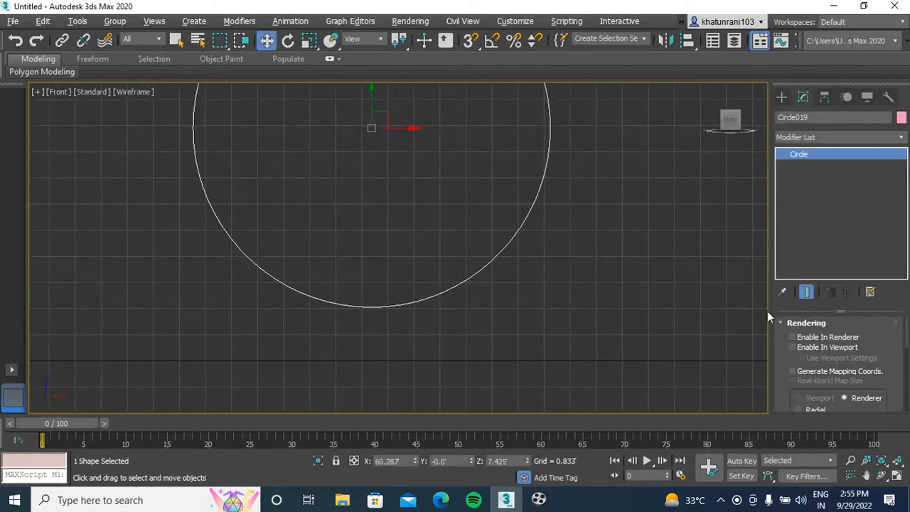
pyautogui.click(793, 348)
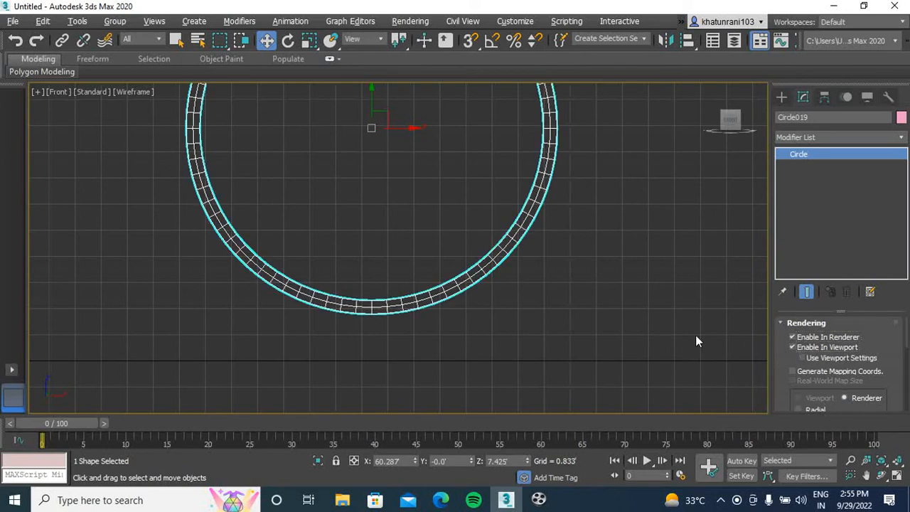
pyautogui.scroll(-2, 489, 307)
pyautogui.moveTo(490, 307); pyautogui.dragTo(470, 322, button='middle')
pyautogui.press('p')
pyautogui.scroll(-3, 233, 254)
pyautogui.moveTo(233, 259); pyautogui.dragTo(472, 282, button='middle')
pyautogui.scroll(4, 431, 248)
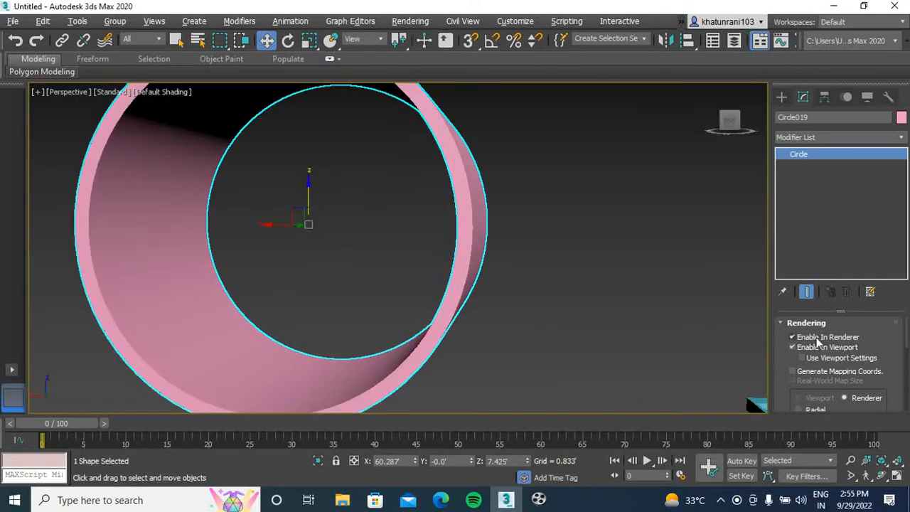
# Switch the renderable circle's cross-section from Rectangular to Radial and set its thickness to 0.44'
pyautogui.scroll(-5, 853, 356)
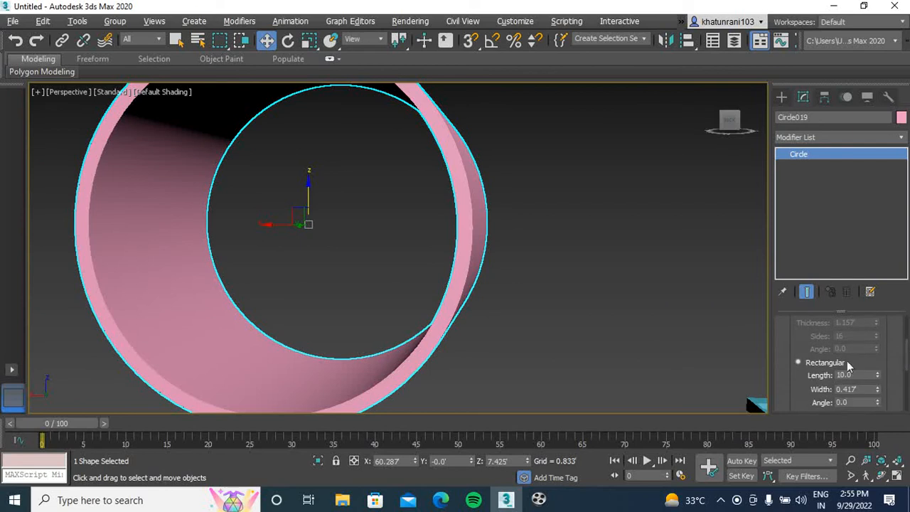
pyautogui.scroll(2, 792, 322)
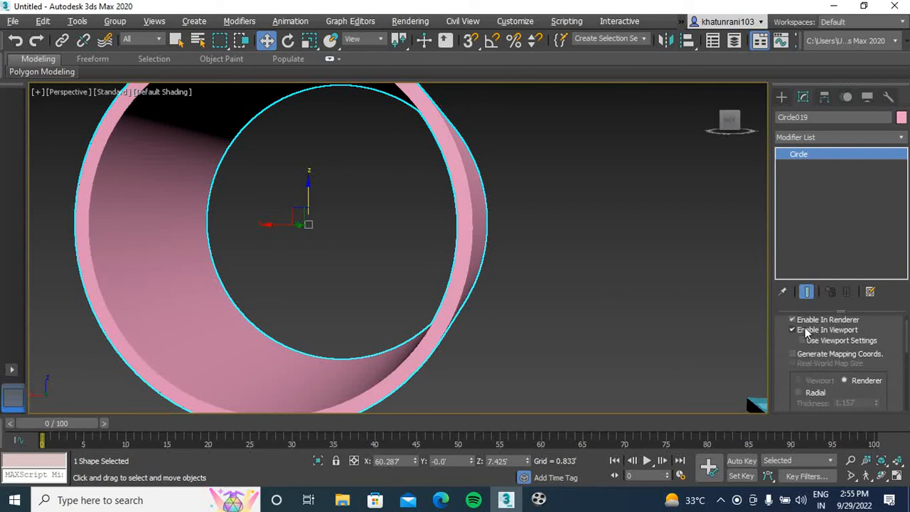
pyautogui.click(796, 392)
pyautogui.scroll(-4, 583, 295)
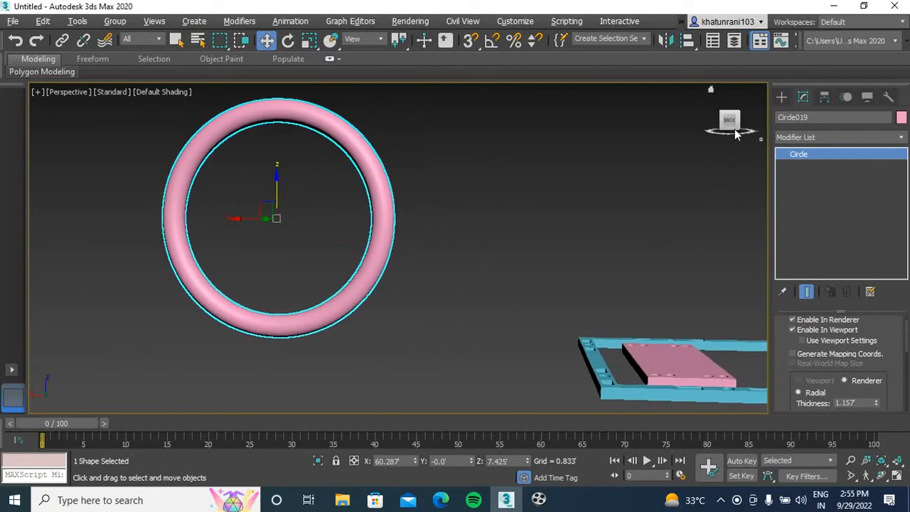
pyautogui.moveTo(727, 126); pyautogui.dragTo(731, 327)
pyautogui.moveTo(611, 194); pyautogui.dragTo(600, 156, button='middle')
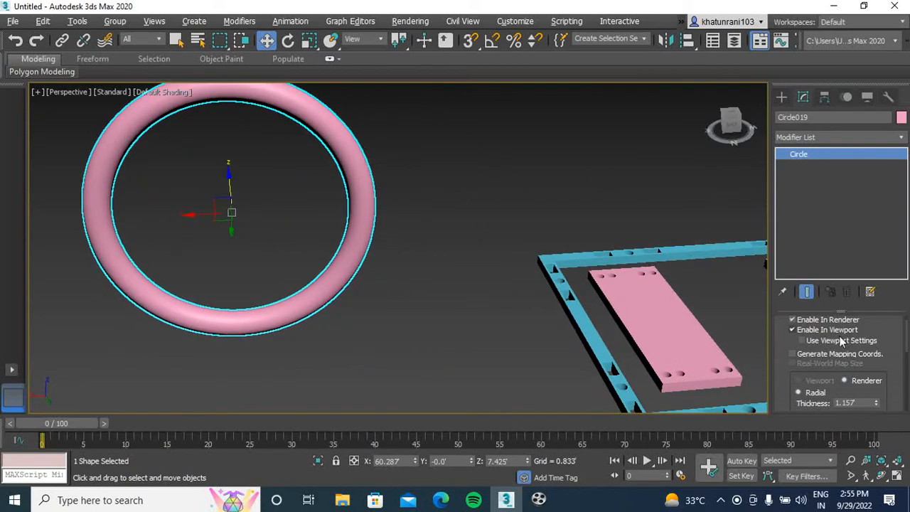
pyautogui.scroll(-3, 890, 361)
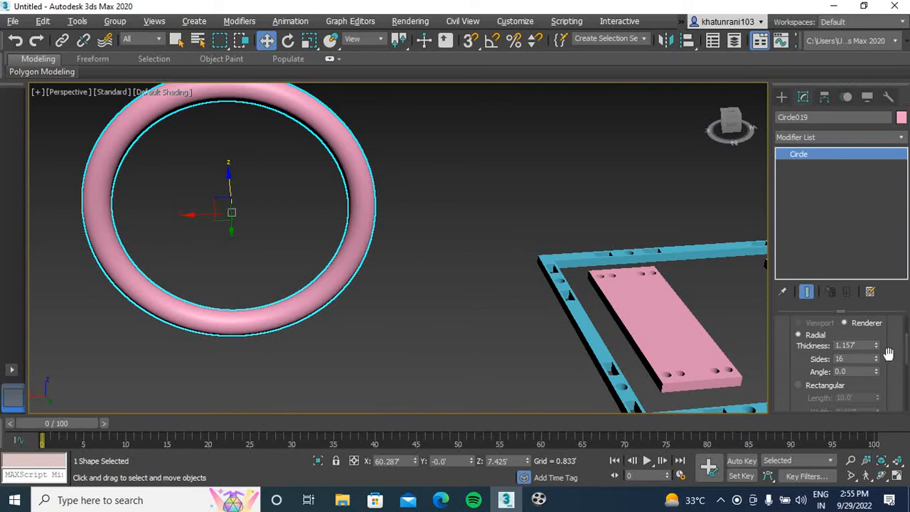
pyautogui.moveTo(877, 347); pyautogui.dragTo(888, 387)
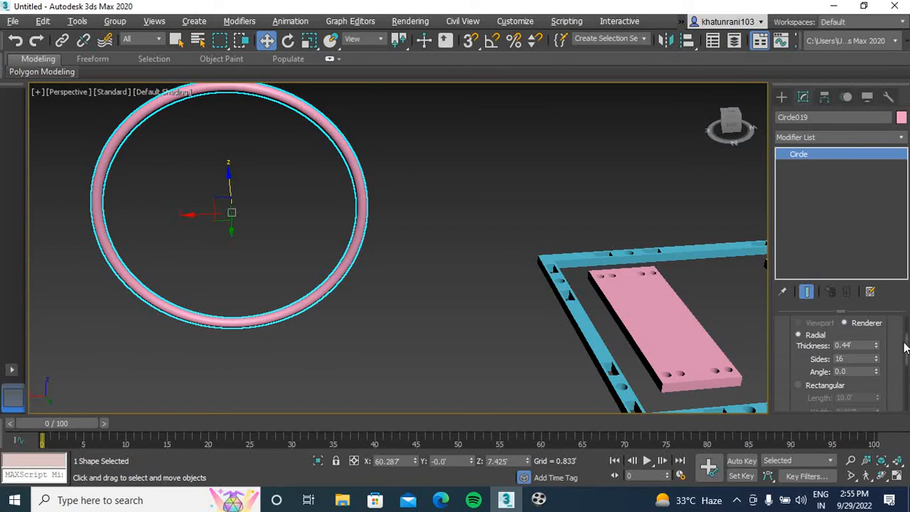
# Expand the circle's interpolation settings and reduce its Steps to 0
pyautogui.moveTo(907, 348); pyautogui.dragTo(908, 400)
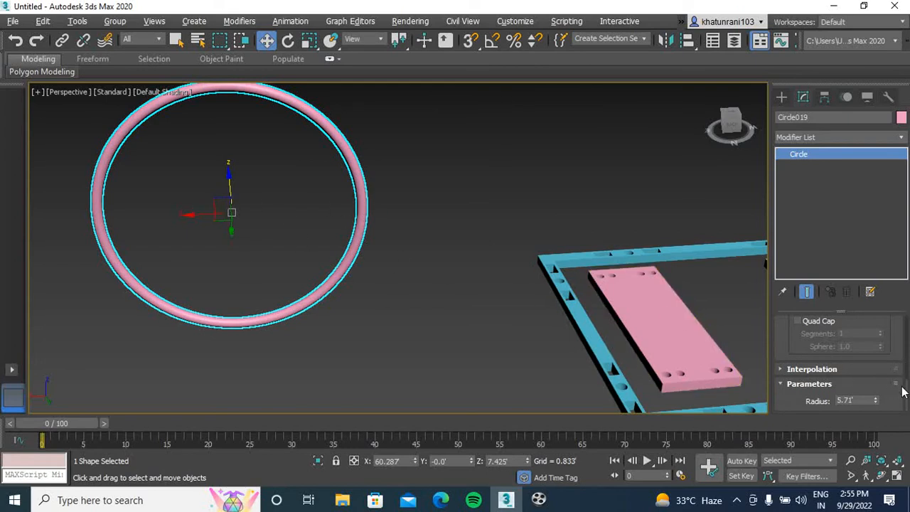
pyautogui.click(810, 369)
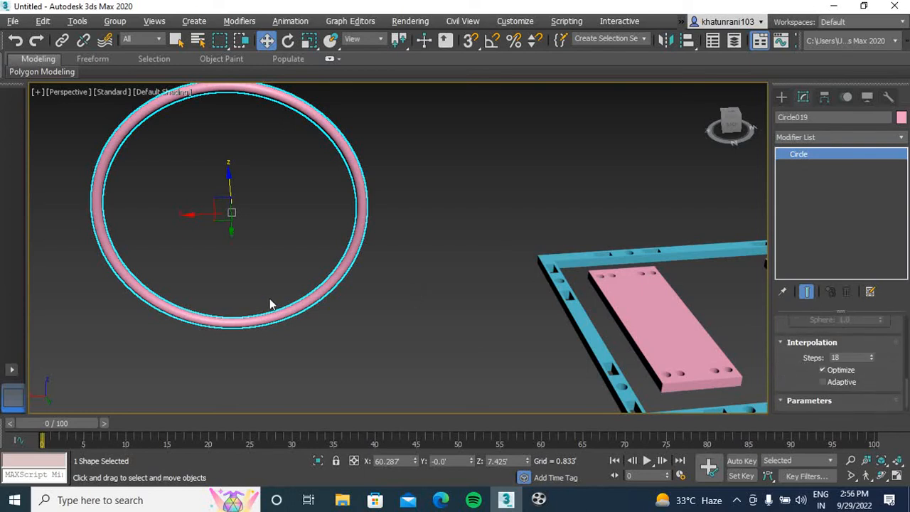
pyautogui.scroll(5, 271, 303)
pyautogui.scroll(-5, 276, 301)
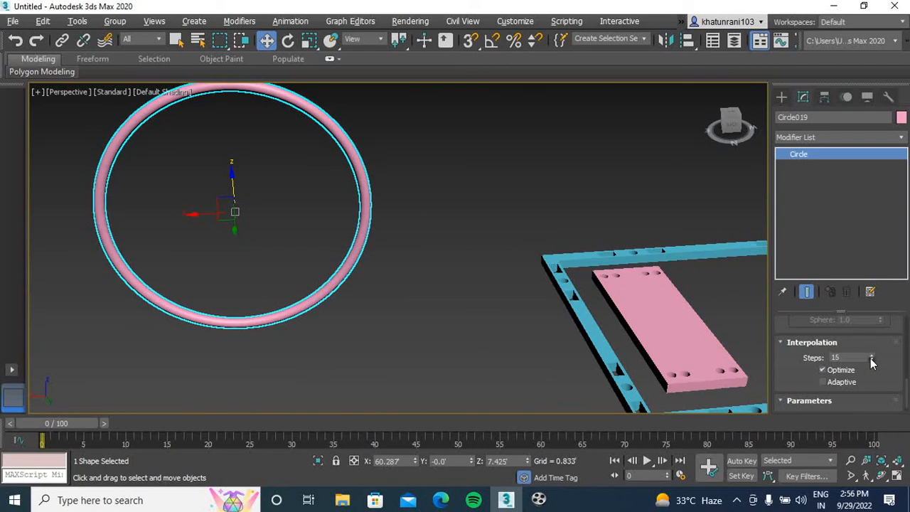
pyautogui.moveTo(872, 362); pyautogui.dragTo(873, 368)
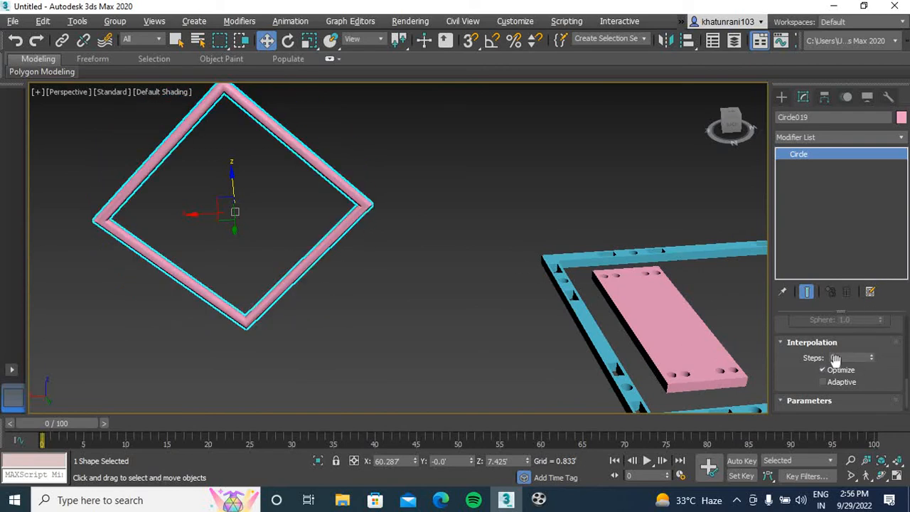
# Raise the circle's interpolation Steps to 6
pyautogui.click(873, 356)
pyautogui.click(874, 355)
pyautogui.click(874, 356)
pyautogui.click(873, 356)
pyautogui.click(873, 356)
pyautogui.click(874, 355)
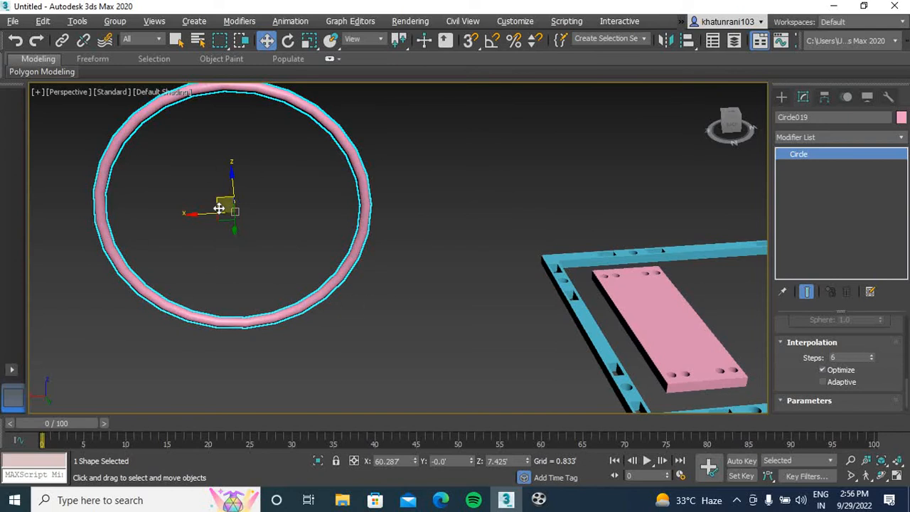
# Increase the circle's interpolation Steps well beyond 6 to smooth the ring, and inspect its curvature up close
pyautogui.moveTo(218, 206); pyautogui.dragTo(247, 234, button='middle')
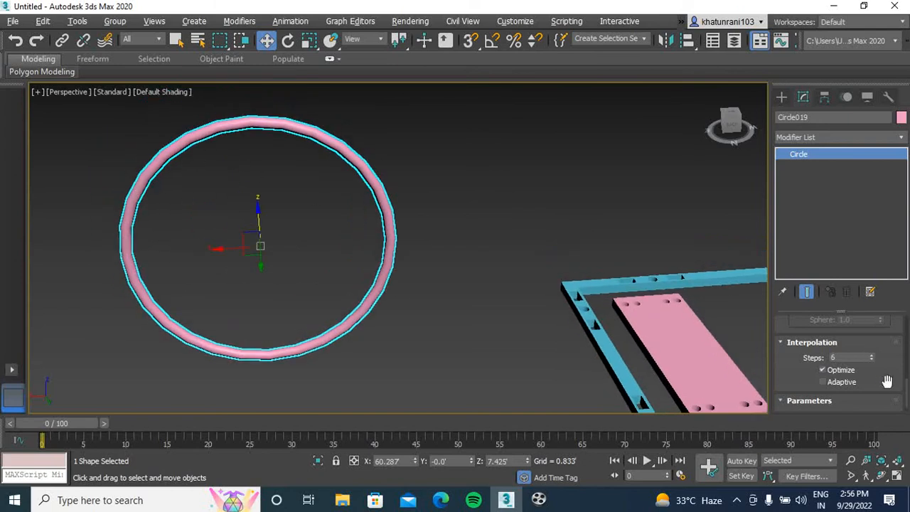
pyautogui.moveTo(872, 357); pyautogui.dragTo(893, 228)
pyautogui.click(443, 207)
pyautogui.scroll(5, 374, 257)
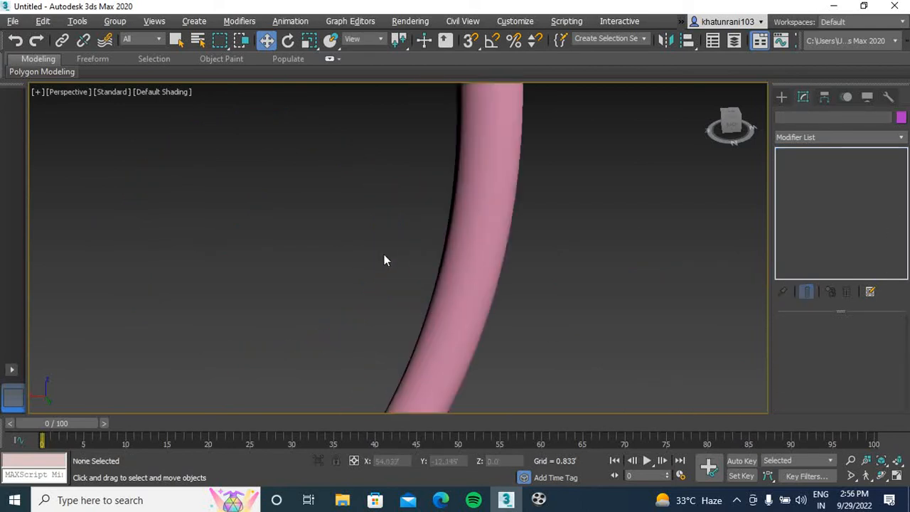
pyautogui.scroll(-4, 375, 257)
pyautogui.moveTo(440, 282); pyautogui.dragTo(522, 278, button='middle')
pyautogui.click(525, 277)
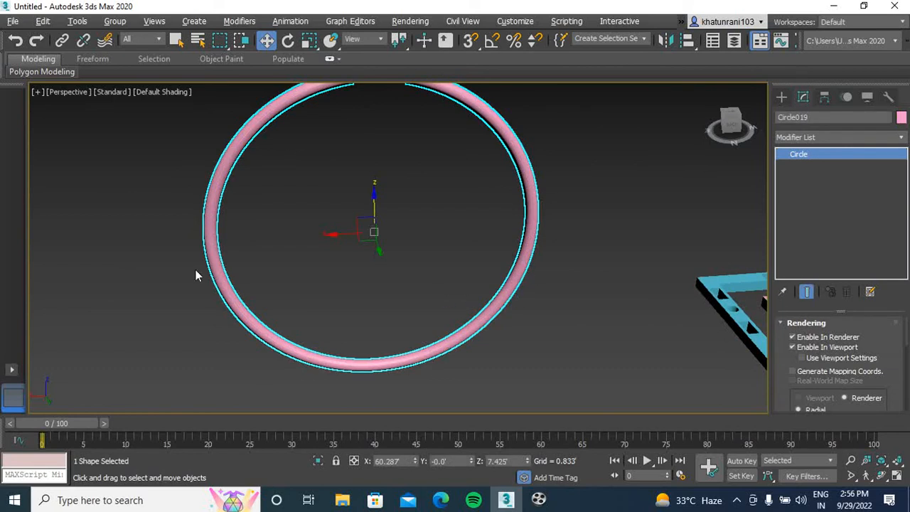
pyautogui.moveTo(412, 242); pyautogui.dragTo(391, 261, button='middle')
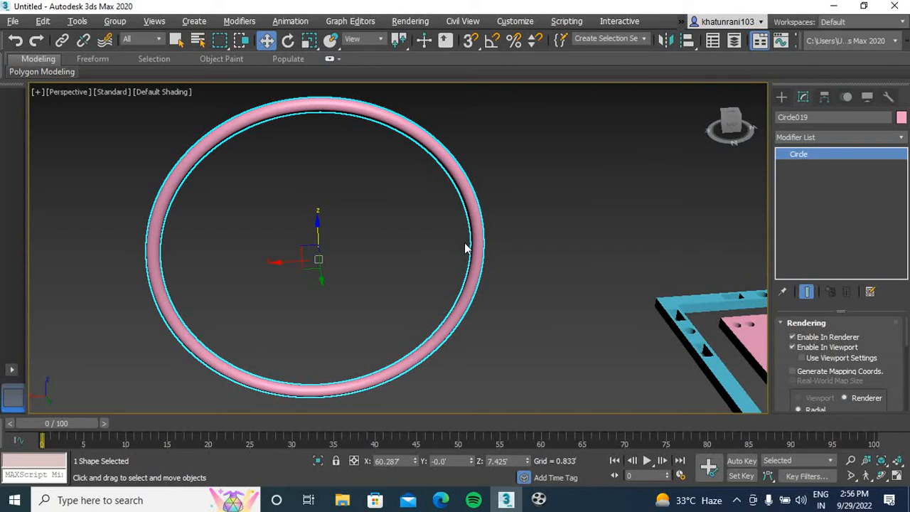
# Delete the ring, and in the front view delete the frame, plates and all other remaining objects
pyautogui.press('Delete')
pyautogui.press('f')
pyautogui.scroll(-5, 498, 234)
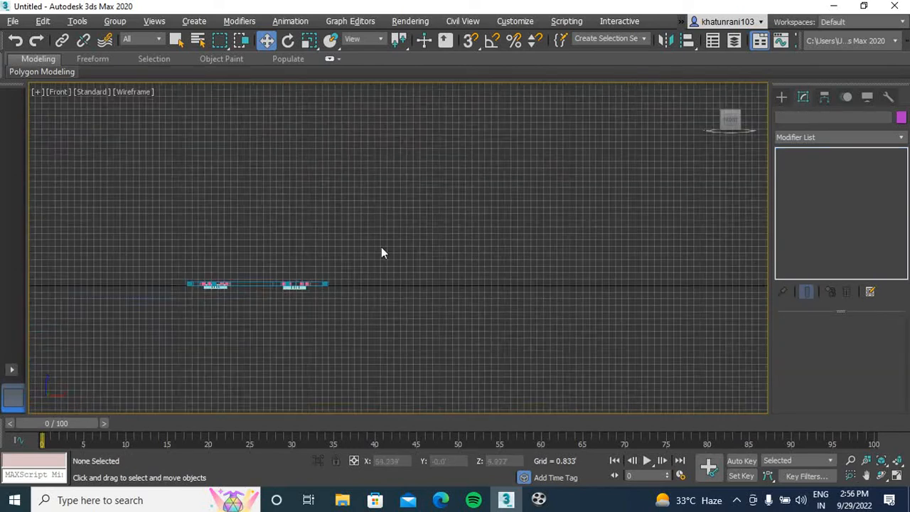
pyautogui.moveTo(489, 205); pyautogui.dragTo(47, 375)
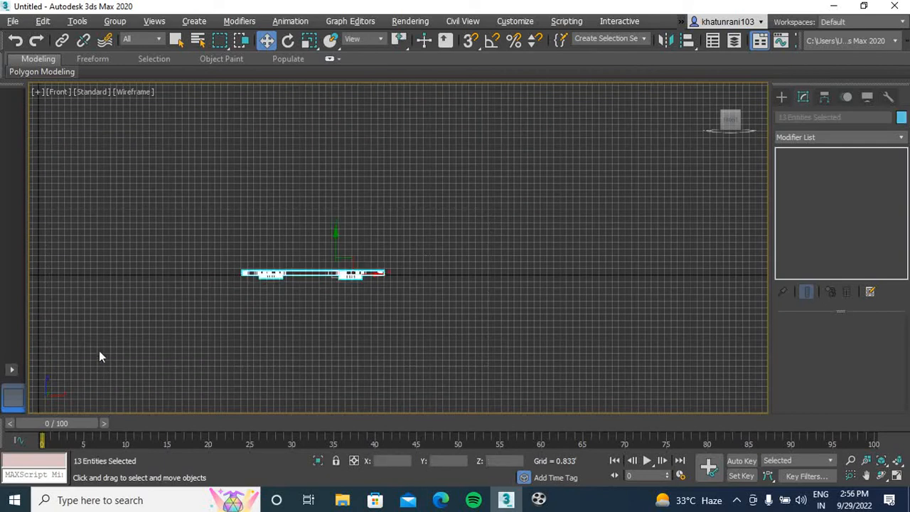
pyautogui.press('Delete')
# Draw a new circle spline in the empty front view, centred at about X 6.76', Z 8.14'
pyautogui.scroll(-2, 255, 297)
pyautogui.scroll(5, 291, 282)
pyautogui.moveTo(306, 269); pyautogui.dragTo(241, 327, button='middle')
pyautogui.moveTo(334, 297); pyautogui.dragTo(265, 359, button='middle')
pyautogui.scroll(3, 264, 359)
pyautogui.click(782, 97)
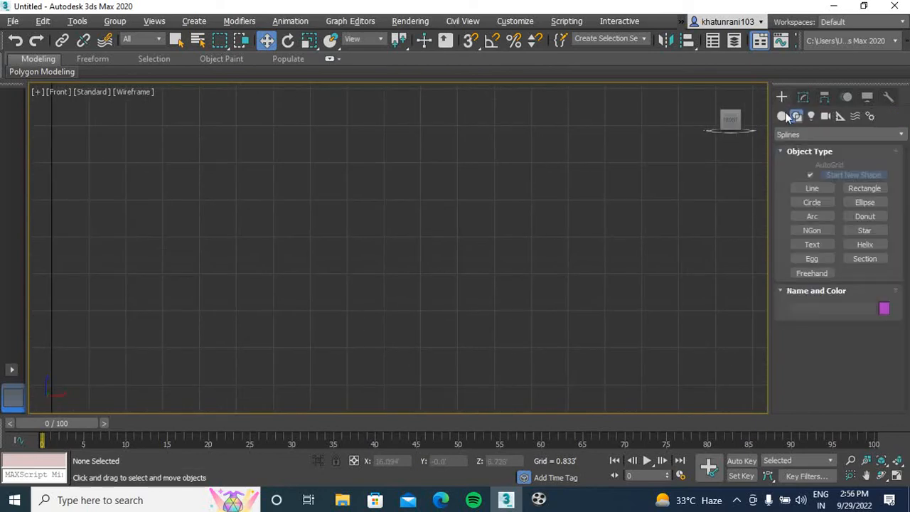
pyautogui.click(812, 202)
pyautogui.moveTo(180, 258); pyautogui.dragTo(241, 297, button='middle')
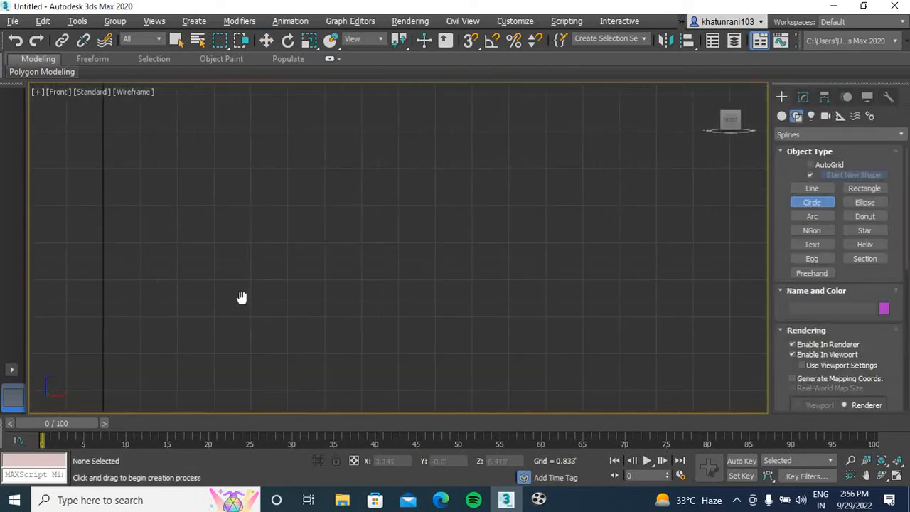
pyautogui.moveTo(403, 176); pyautogui.dragTo(365, 260)
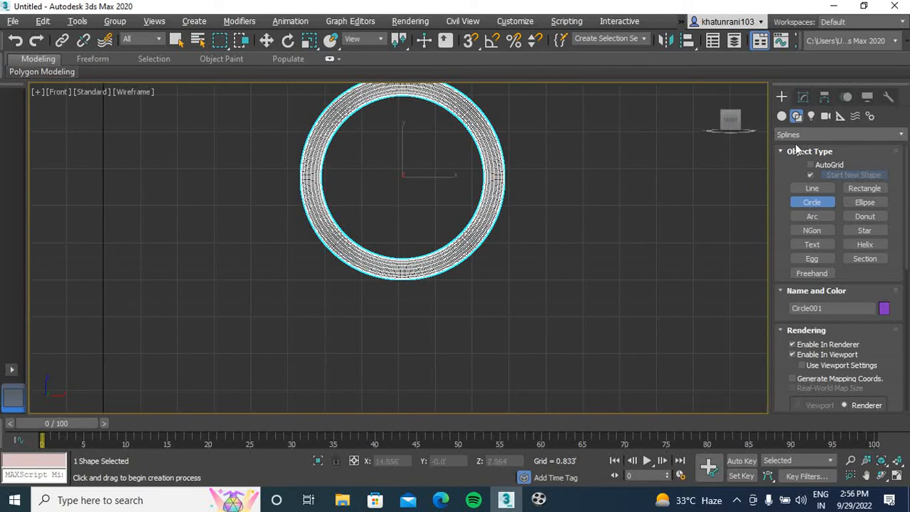
# Turn off Enable In Renderer and Enable In Viewport for the new circle
pyautogui.click(803, 97)
pyautogui.click(793, 337)
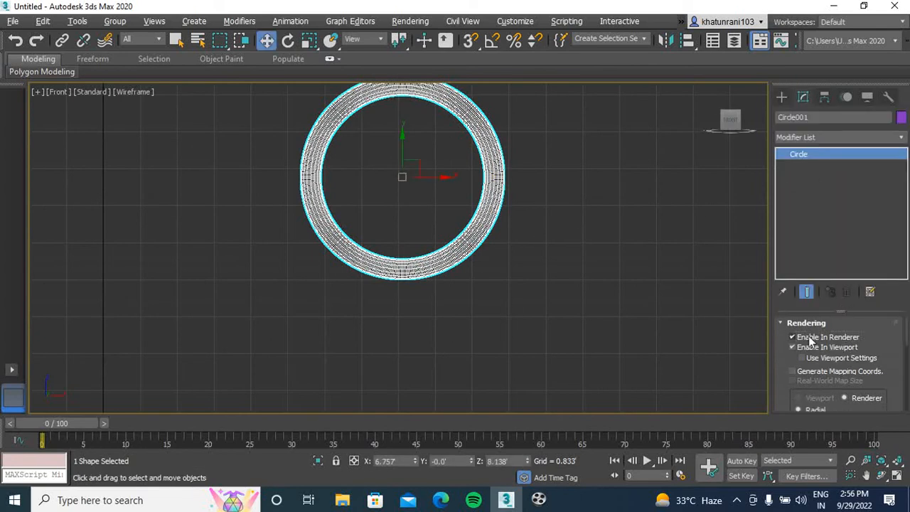
pyautogui.click(793, 347)
pyautogui.moveTo(538, 254); pyautogui.dragTo(547, 246, button='middle')
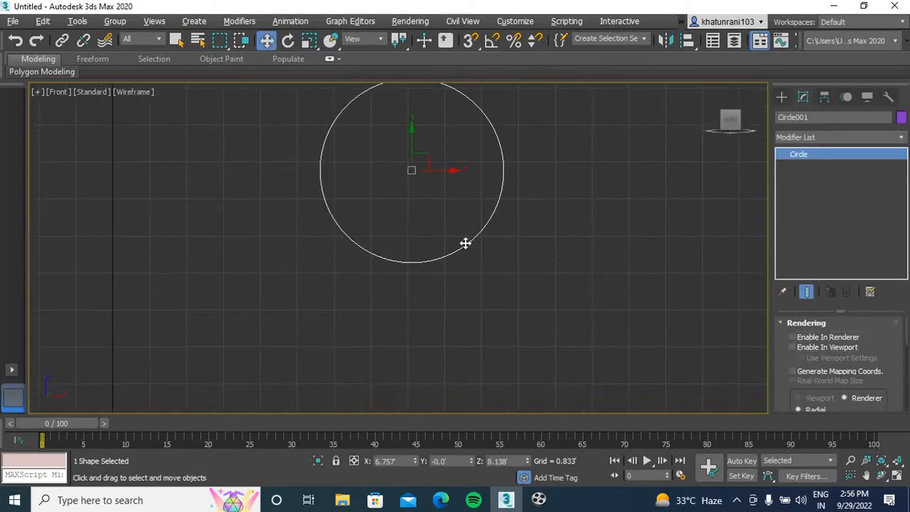
pyautogui.scroll(-4, 413, 229)
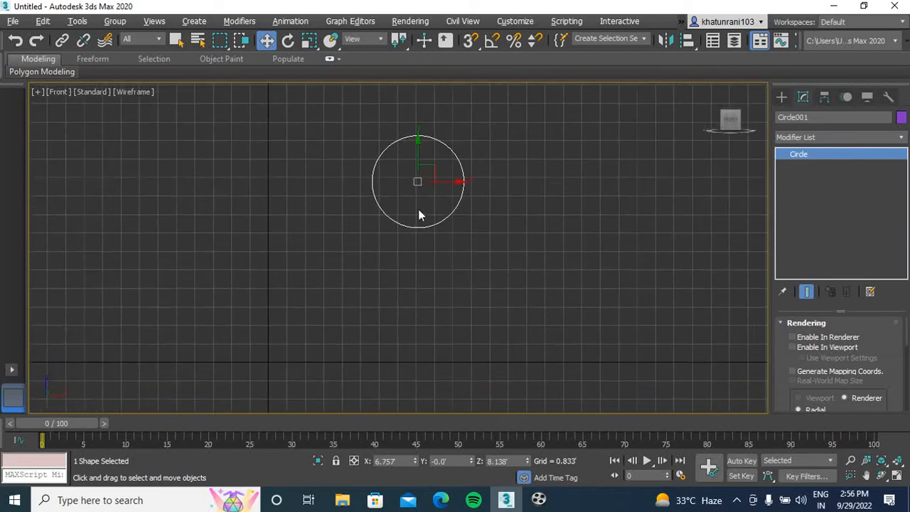
# Clone the circle straight down as one instance at about Z 4.15', slightly overlapping the original
pyautogui.keyDown('shift'); pyautogui.moveTo(419, 163); pyautogui.dragTo(421, 253); pyautogui.keyUp('shift')
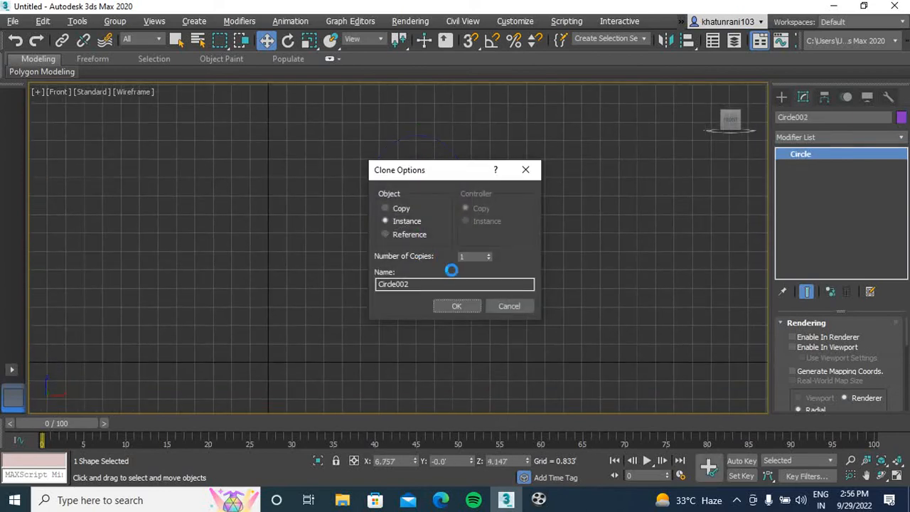
pyautogui.click(458, 307)
pyautogui.click(475, 201)
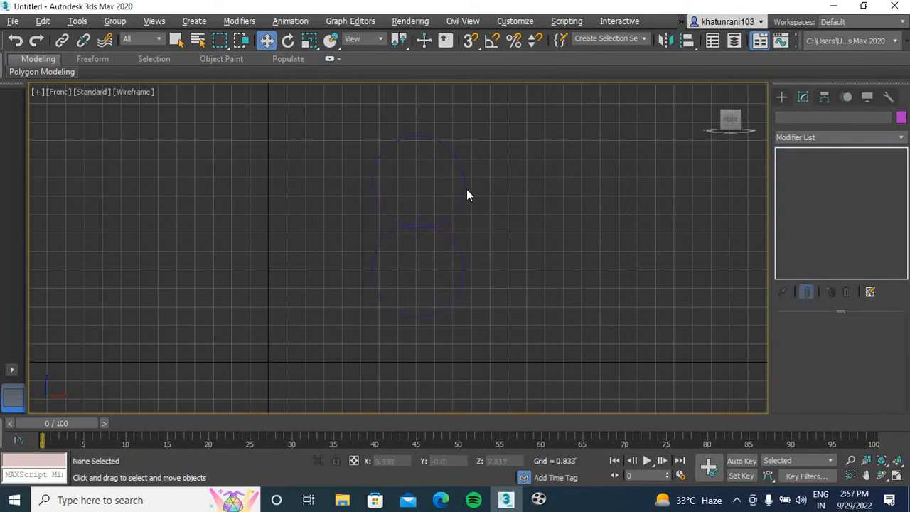
# Change the upper circle's object colour to turquoise
pyautogui.click(463, 183)
pyautogui.click(901, 118)
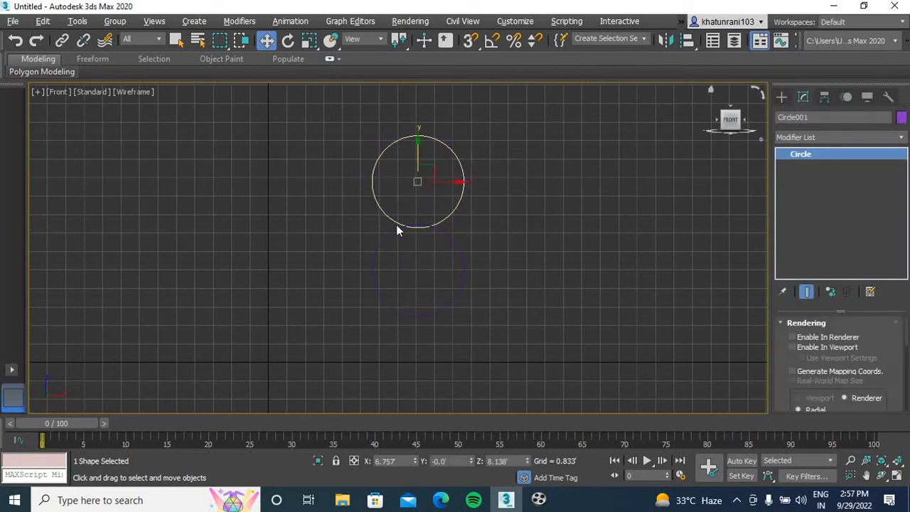
pyautogui.click(461, 226)
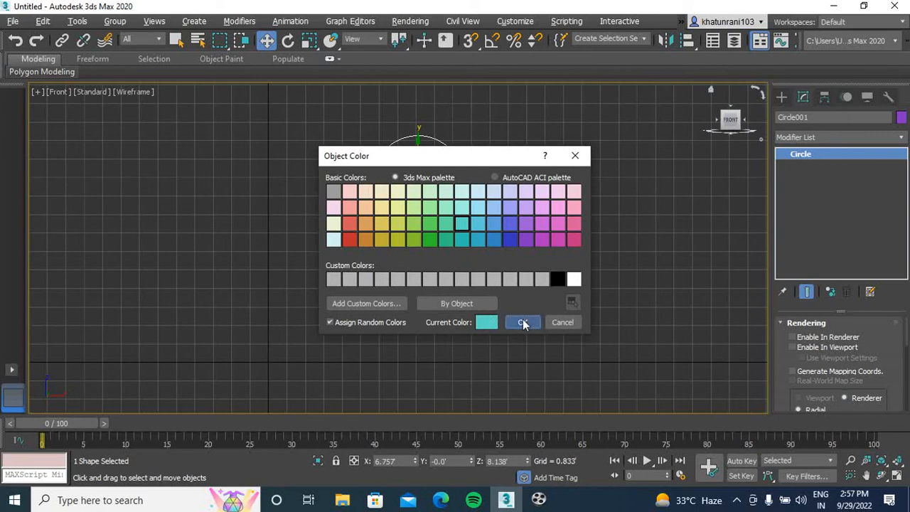
pyautogui.click(524, 322)
pyautogui.click(550, 313)
# Give the lower circle the same turquoise object colour
pyautogui.click(453, 240)
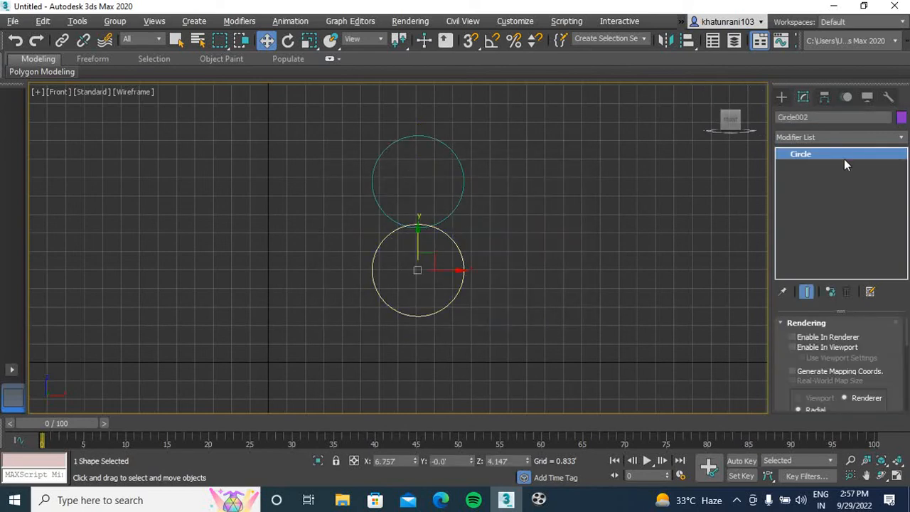
pyautogui.click(901, 118)
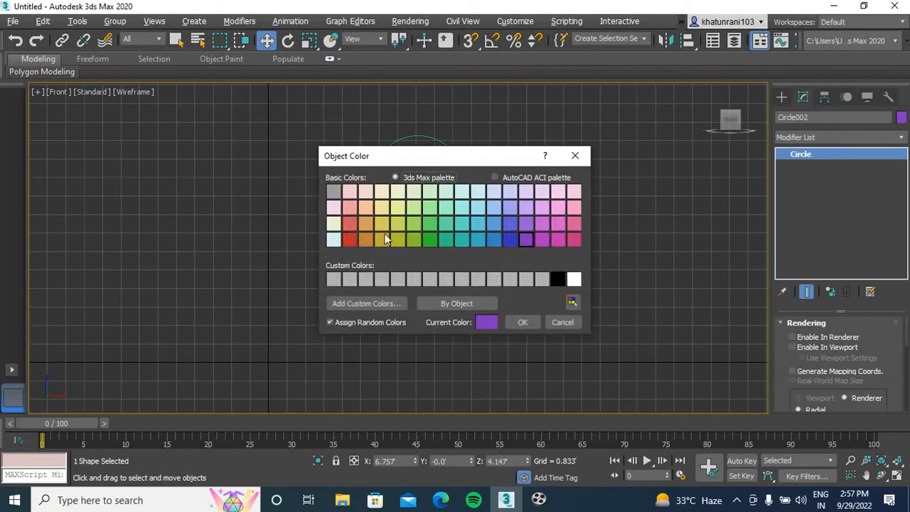
pyautogui.click(461, 224)
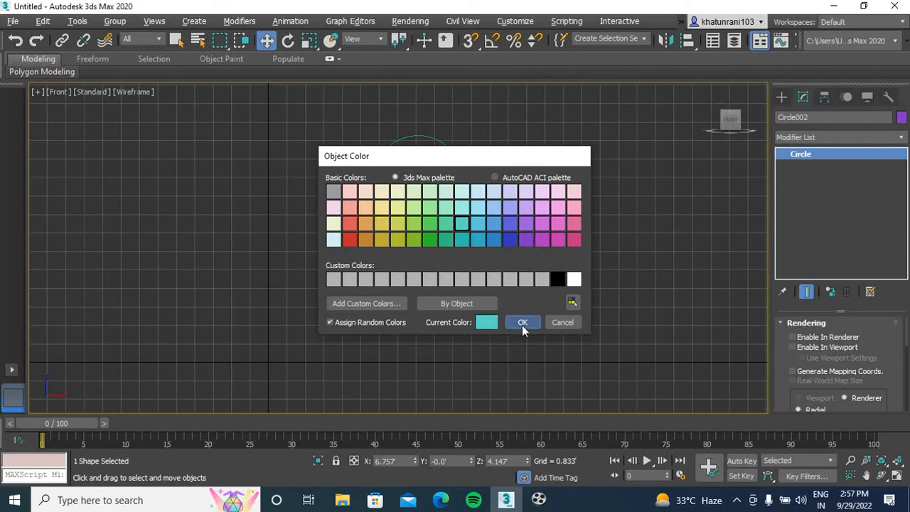
pyautogui.click(523, 324)
pyautogui.click(425, 298)
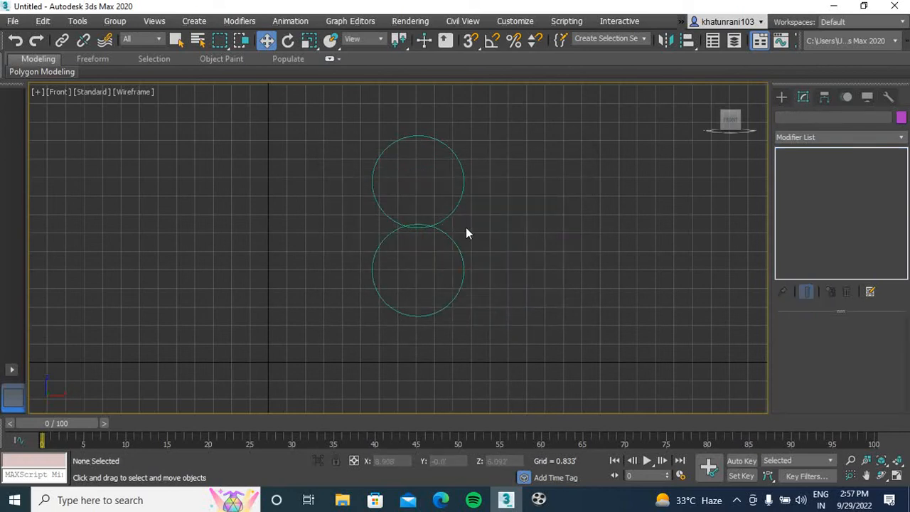
# Hide the grid and clone both circles along X as instances at about X 10.32', overlapping the originals
pyautogui.press('g')
pyautogui.moveTo(545, 95); pyautogui.dragTo(282, 408)
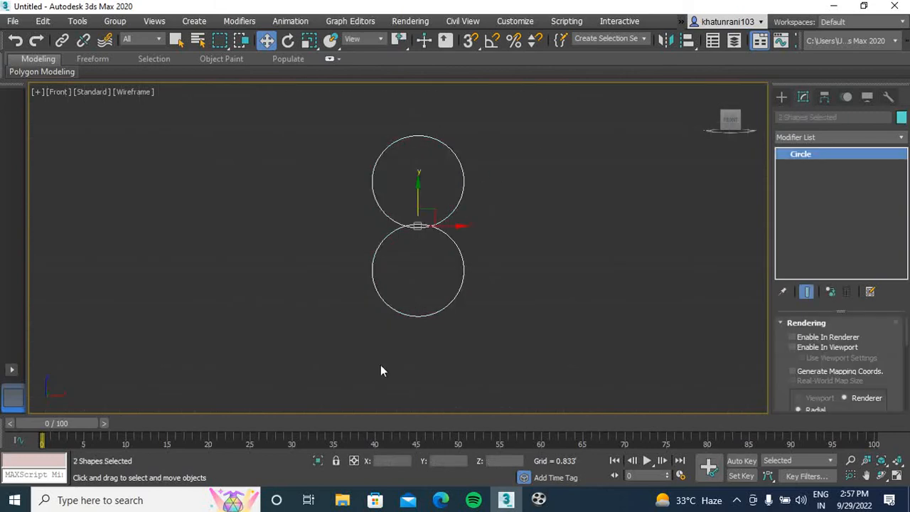
pyautogui.moveTo(450, 226)
pyautogui.keyDown('shift'); pyautogui.mouseDown()
pyautogui.moveTo(579, 238)
pyautogui.moveTo(535, 250)
pyautogui.mouseUp(); pyautogui.keyUp('shift')
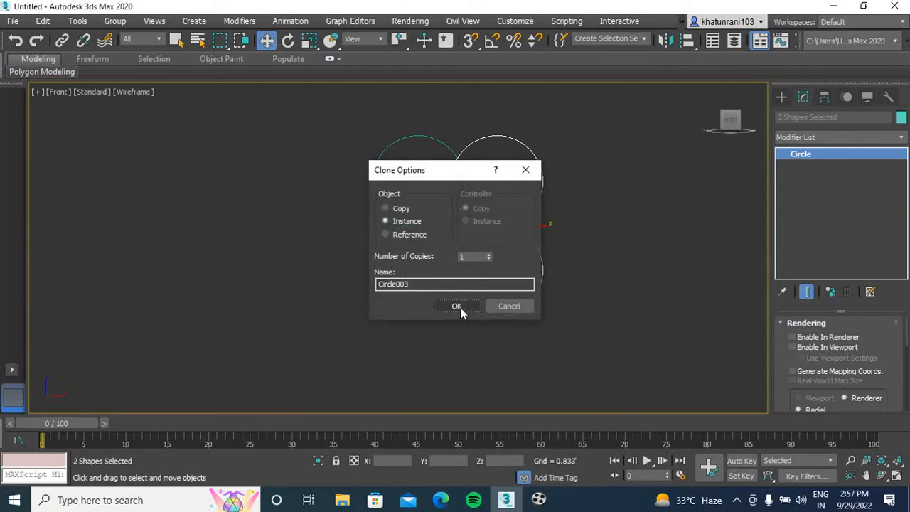
pyautogui.press('Return')
pyautogui.click(576, 229)
# Convert the upper-right circle to an Editable Spline and enter its Spline sub-object level
pyautogui.click(543, 185)
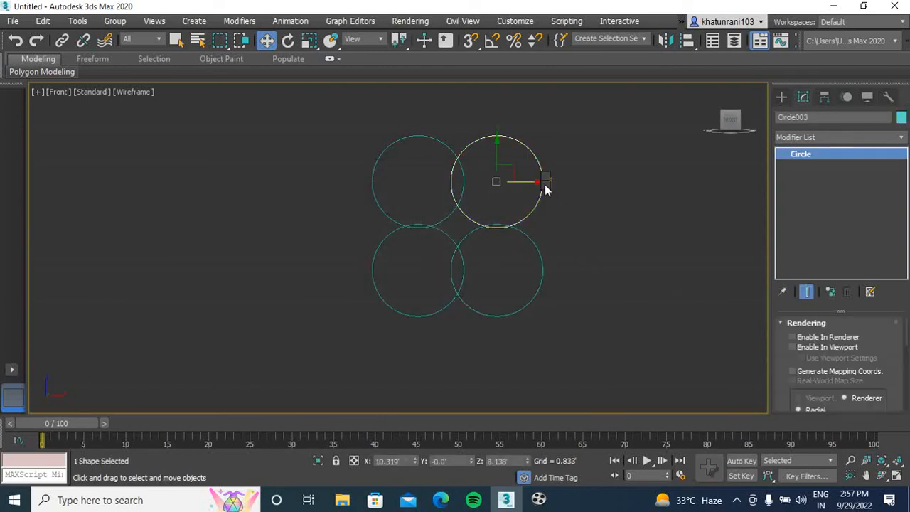
pyautogui.rightClick(544, 184)
pyautogui.moveTo(644, 320)
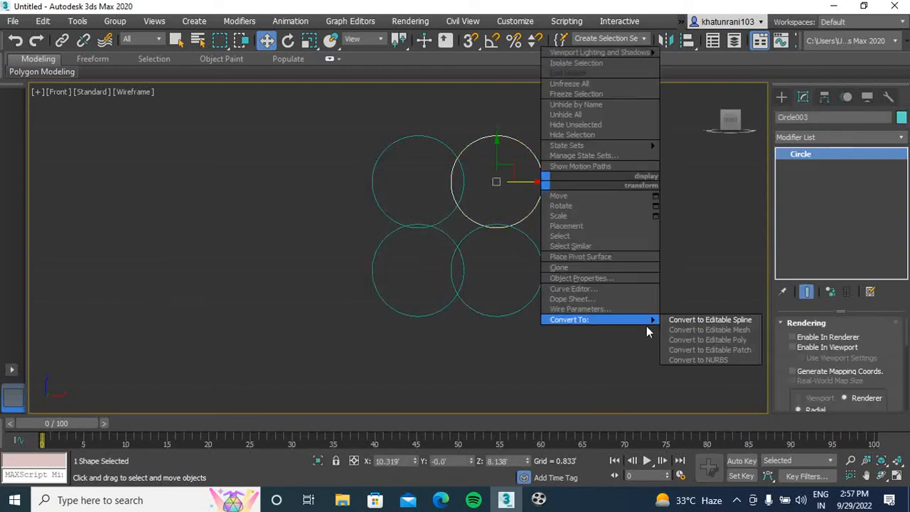
pyautogui.click(704, 320)
pyautogui.click(854, 359)
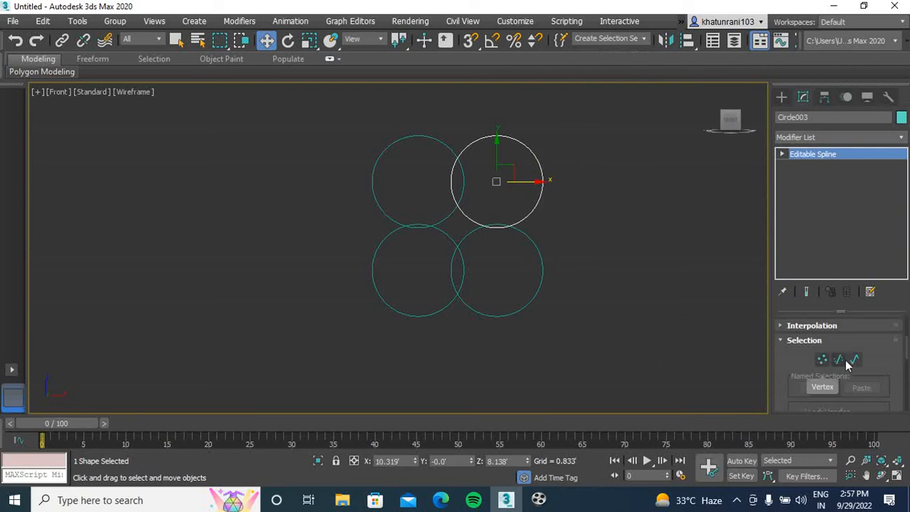
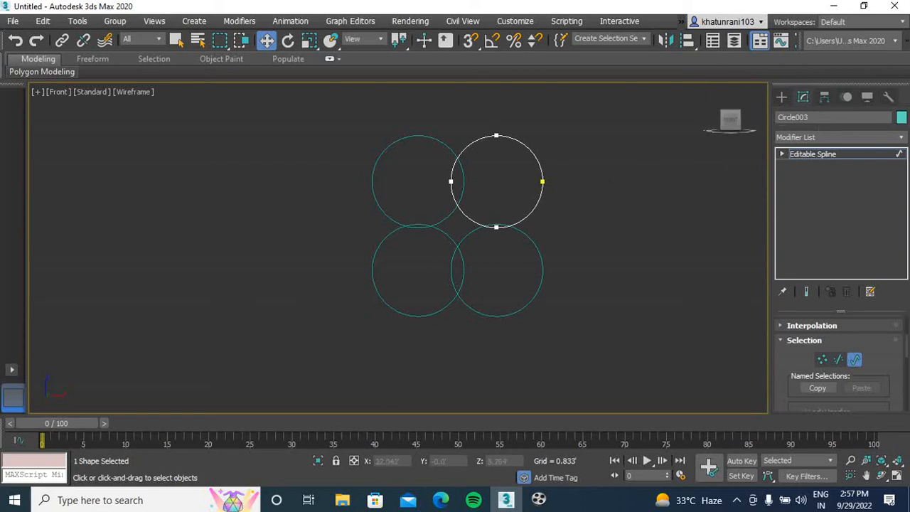
# Attach Circle001, Circle002 and Circle004 to the editable spline using Attach Multiple
pyautogui.moveTo(908, 346); pyautogui.dragTo(907, 359)
pyautogui.scroll(-3, 908, 359)
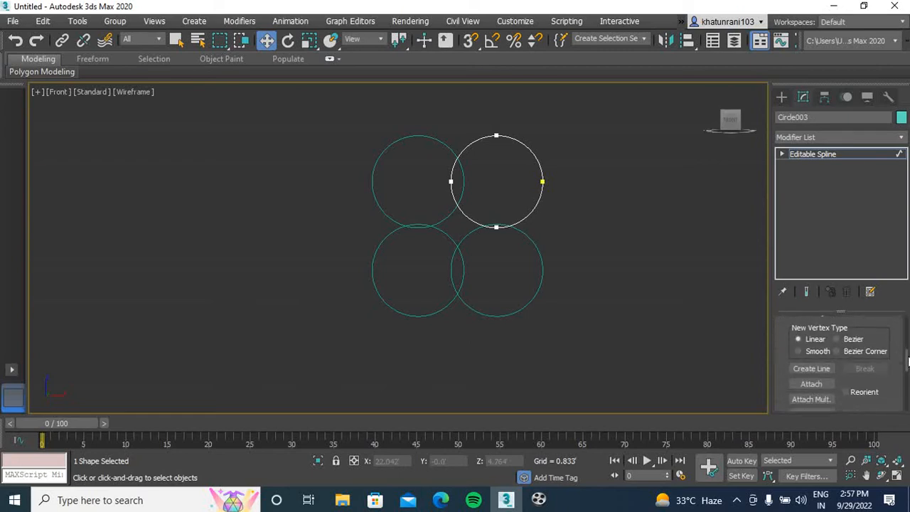
pyautogui.click(780, 368)
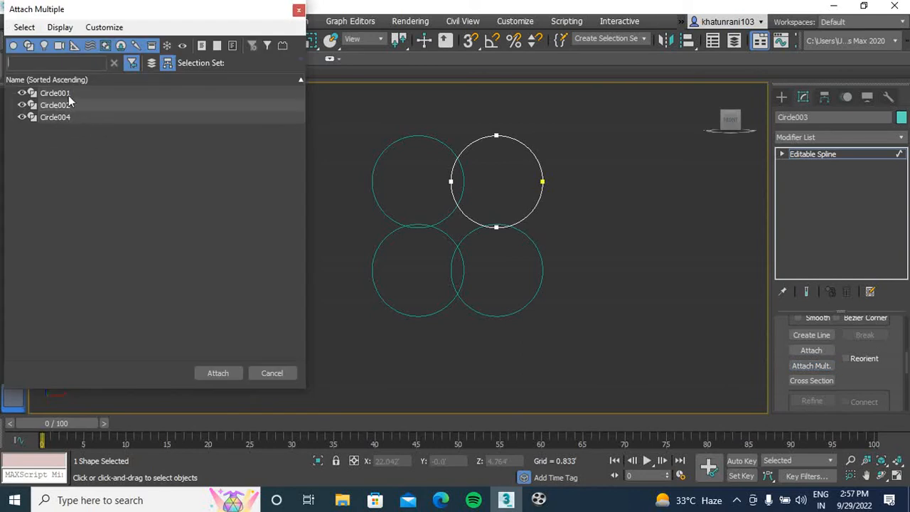
pyautogui.hotkey('ctrl', 'a')
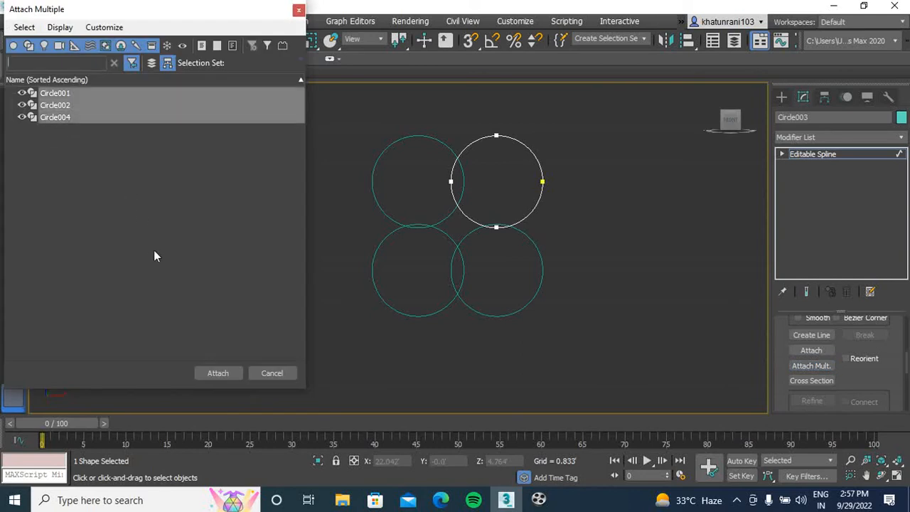
pyautogui.click(218, 373)
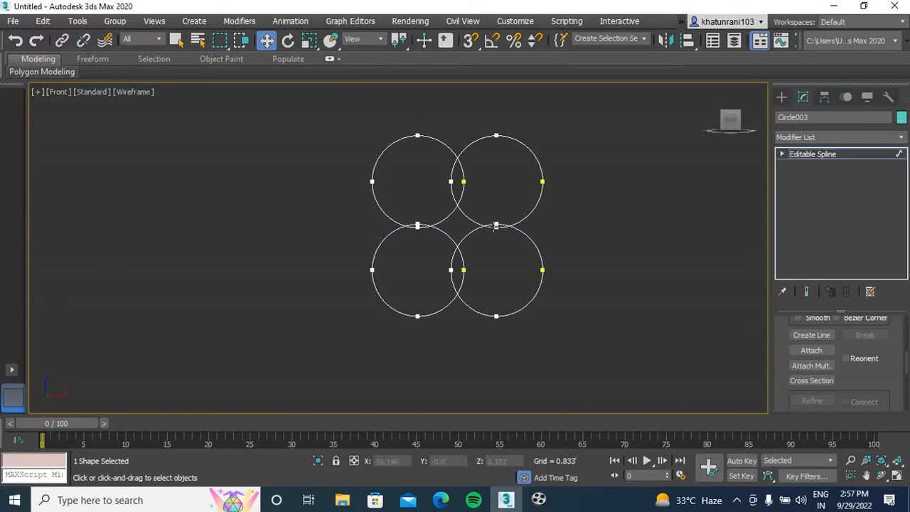
# Trim away the overlapping arcs between the side-by-side circles in both the lower and upper pairs
pyautogui.scroll(3, 493, 226)
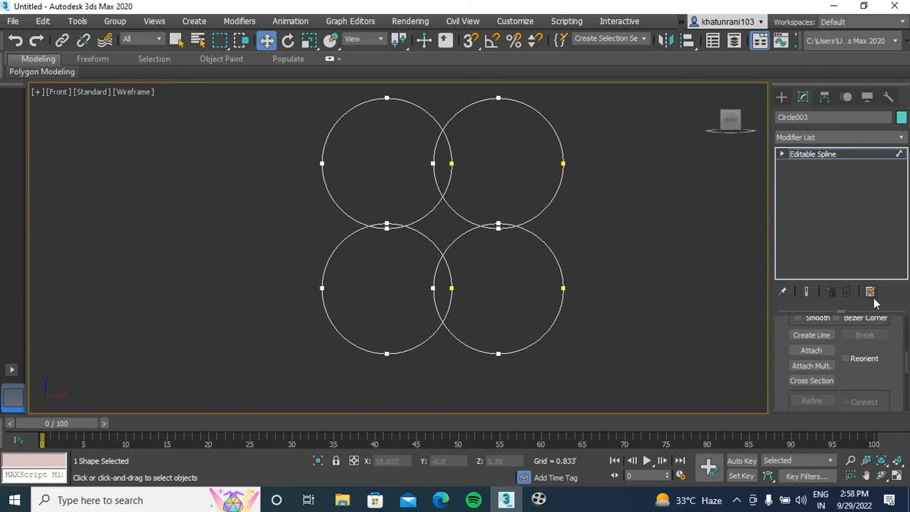
pyautogui.moveTo(908, 361); pyautogui.dragTo(907, 390)
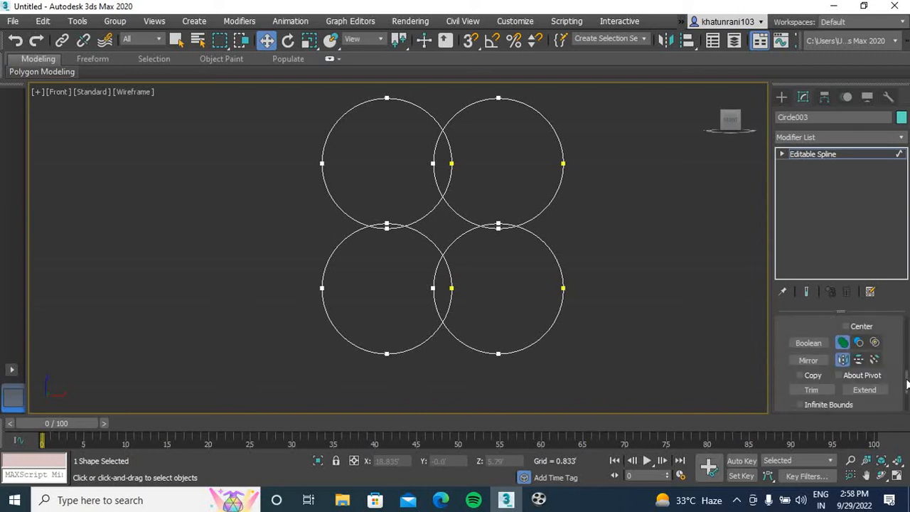
pyautogui.click(811, 390)
pyautogui.click(451, 292)
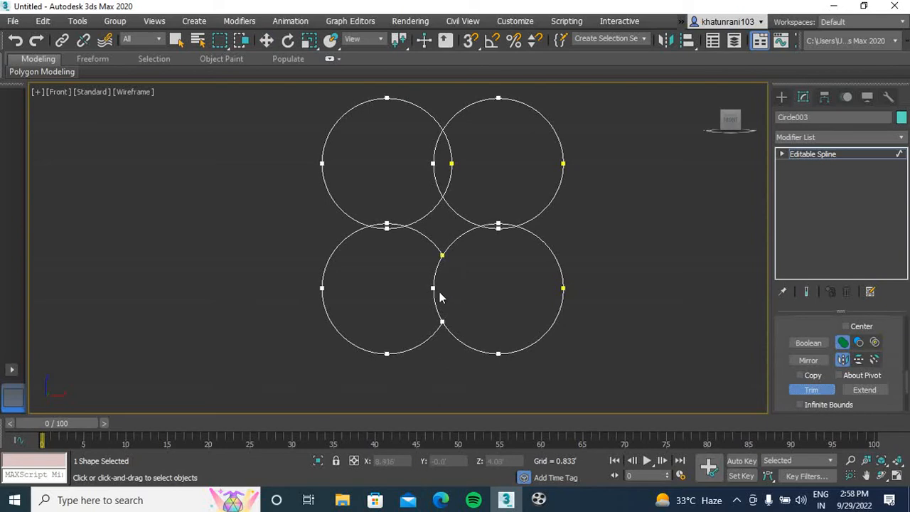
pyautogui.click(433, 288)
pyautogui.click(450, 163)
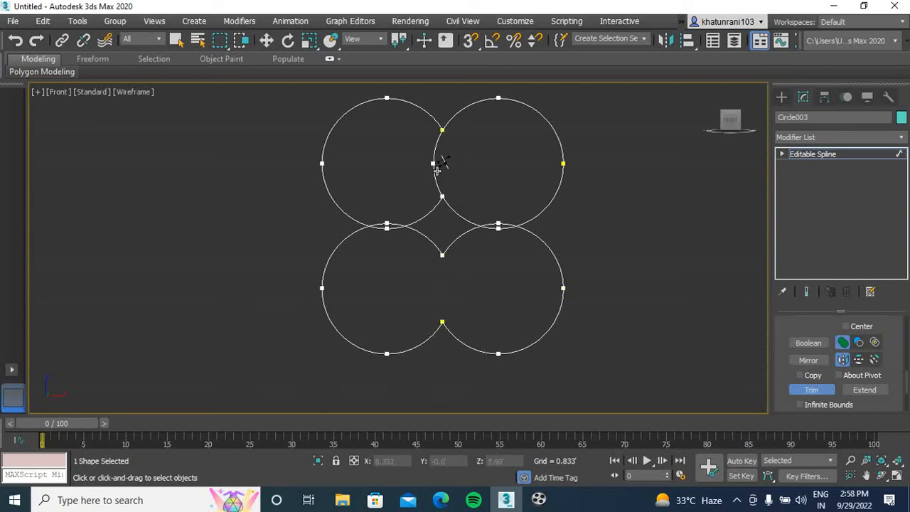
pyautogui.click(437, 165)
# Trim the overlapping arcs where the upper circles meet the lower circles on both sides, and exit Trim
pyautogui.click(391, 215)
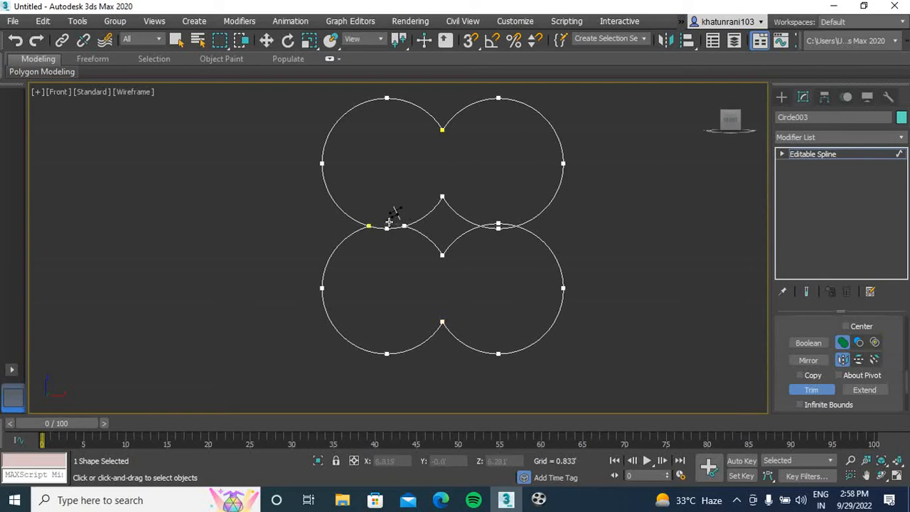
pyautogui.scroll(5, 497, 233)
pyautogui.click(498, 232)
pyautogui.click(502, 246)
pyautogui.scroll(-4, 493, 261)
pyautogui.scroll(-2, 492, 260)
pyautogui.moveTo(484, 278); pyautogui.dragTo(466, 255, button='middle')
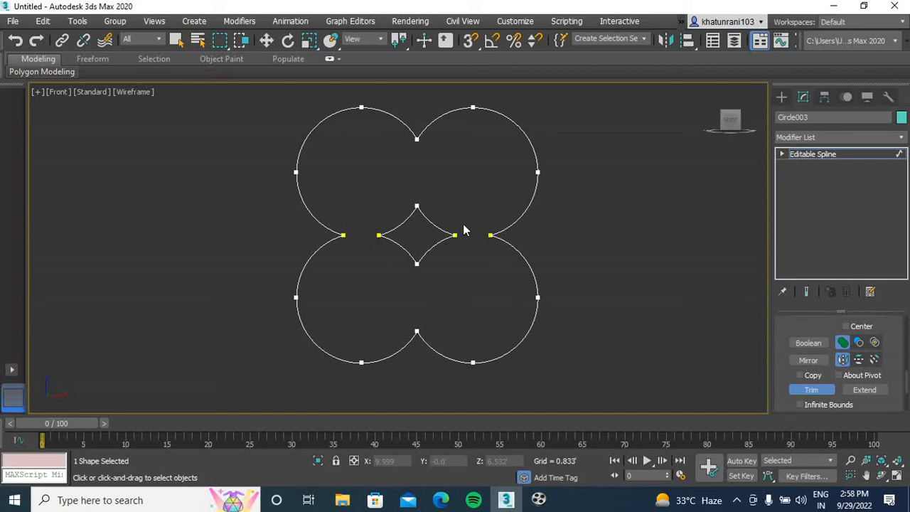
pyautogui.click(812, 390)
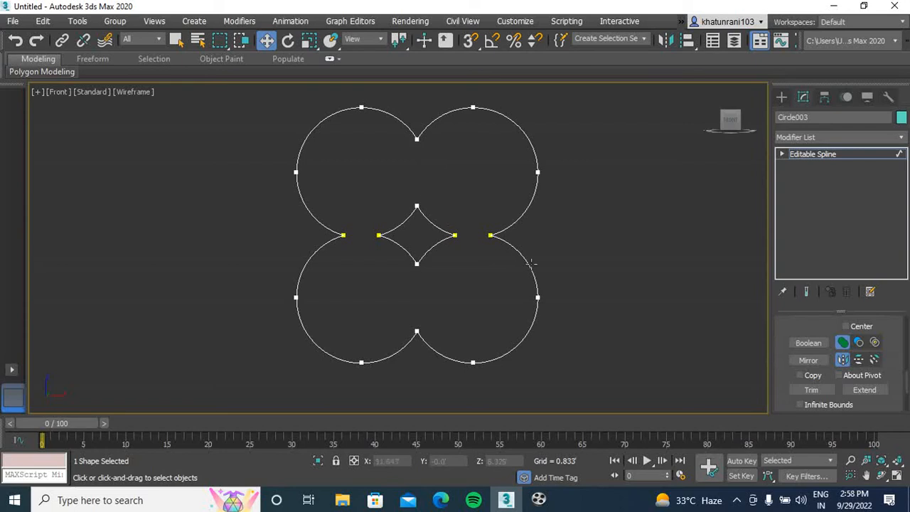
# Select all vertices of the trimmed shape and weld the coincident endpoints together
pyautogui.moveTo(907, 386); pyautogui.dragTo(906, 348)
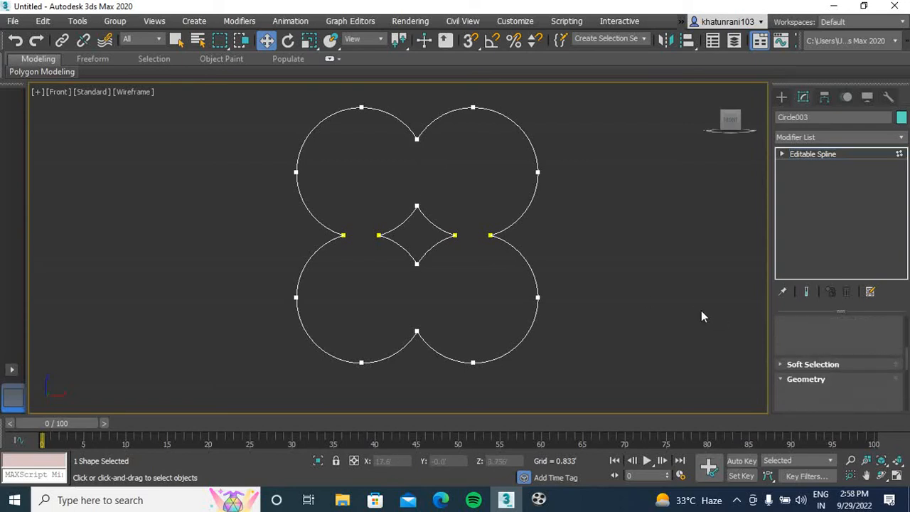
pyautogui.scroll(-2, 415, 210)
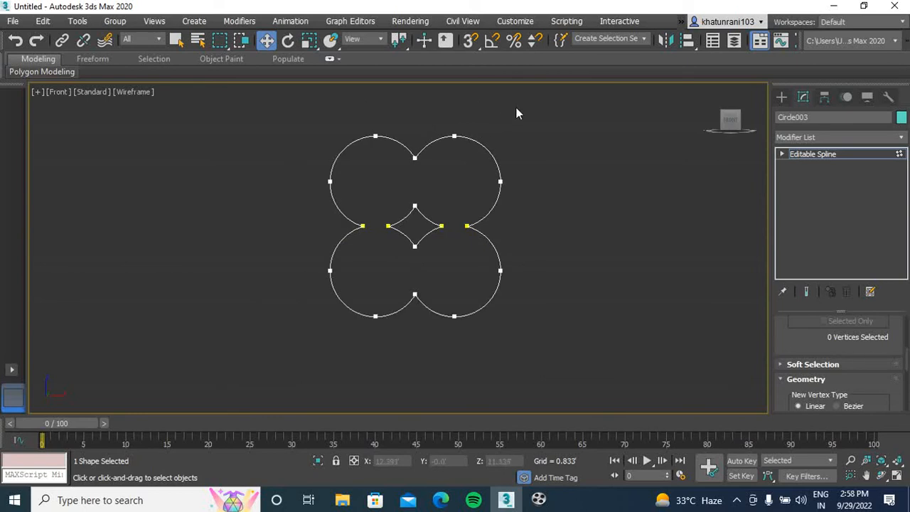
pyautogui.moveTo(586, 100); pyautogui.dragTo(284, 404)
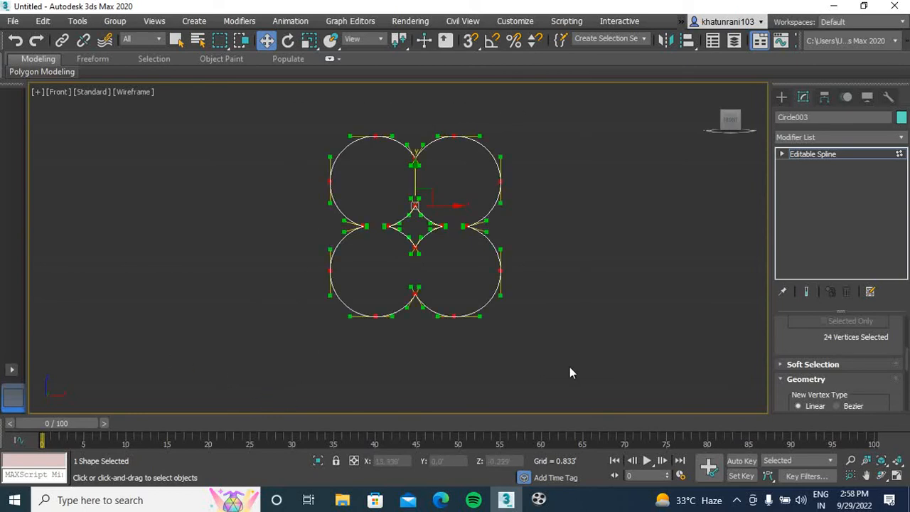
pyautogui.moveTo(907, 368); pyautogui.dragTo(908, 389)
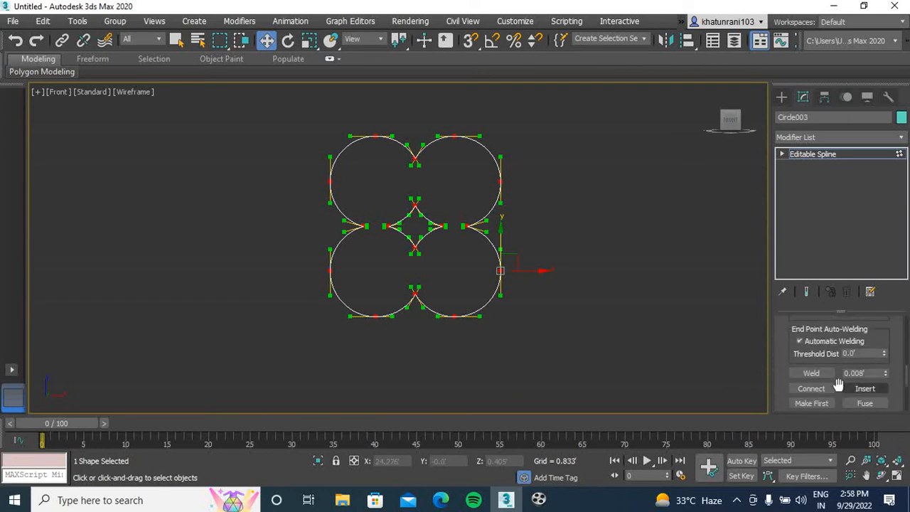
pyautogui.click(811, 374)
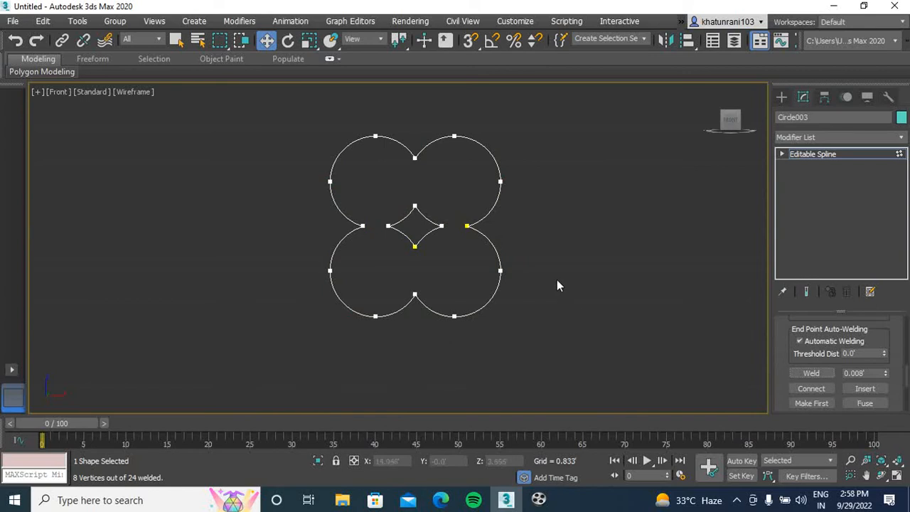
# Apply an Extrude modifier with an amount of 0.5' to the welded clover-shaped spline
pyautogui.click(780, 97)
pyautogui.moveTo(492, 181); pyautogui.dragTo(485, 183)
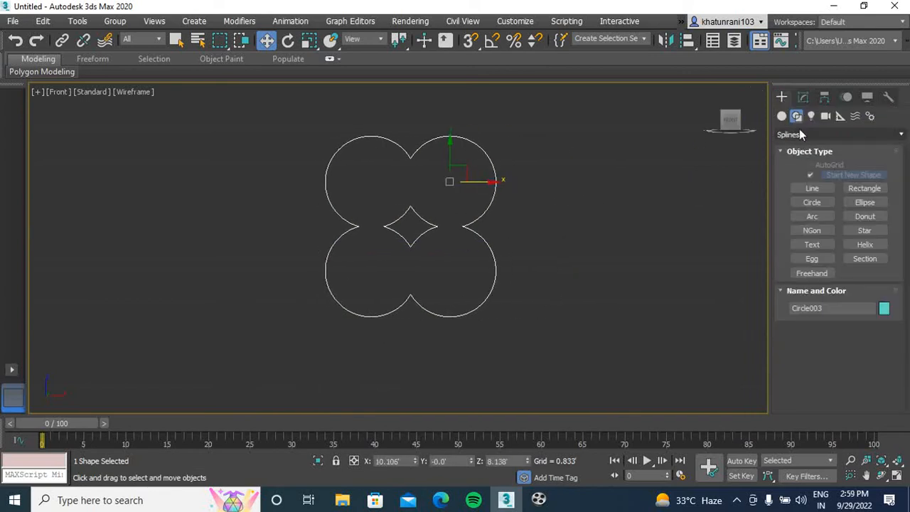
pyautogui.click(803, 97)
pyautogui.click(825, 142)
pyautogui.scroll(-10, 825, 145)
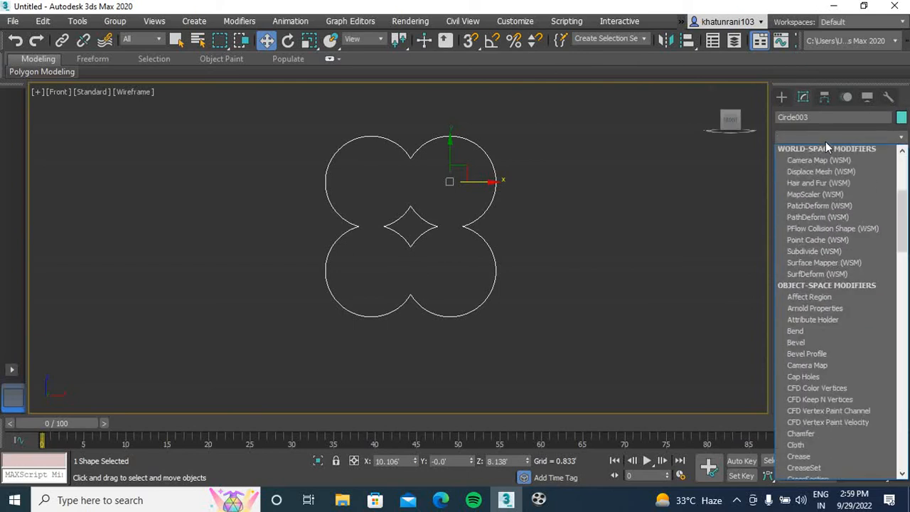
pyautogui.click(826, 147)
# Examine the extruded clover shape in the Perspective view, including its edges and central diamond opening
pyautogui.click(559, 261)
pyautogui.press('p')
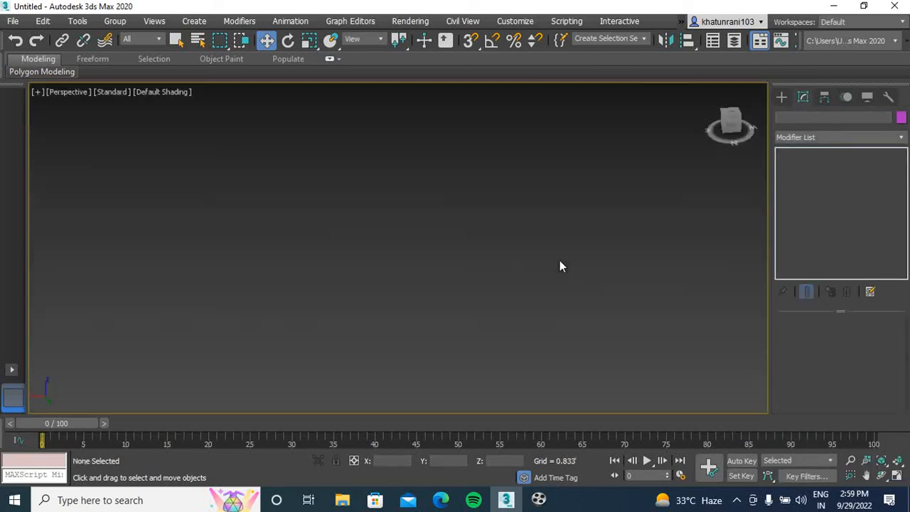
pyautogui.scroll(8, 651, 241)
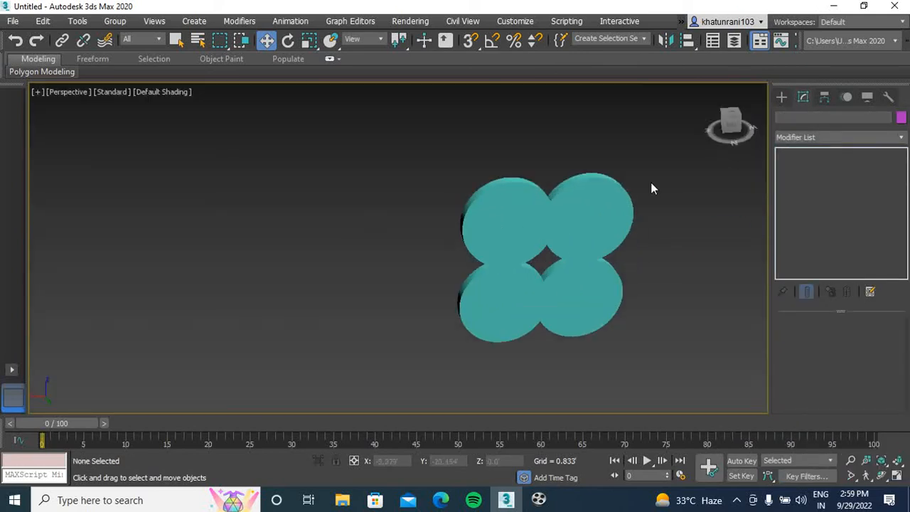
pyautogui.moveTo(731, 122); pyautogui.dragTo(733, 235)
pyautogui.moveTo(524, 194); pyautogui.dragTo(396, 224, button='middle')
pyautogui.scroll(6, 433, 203)
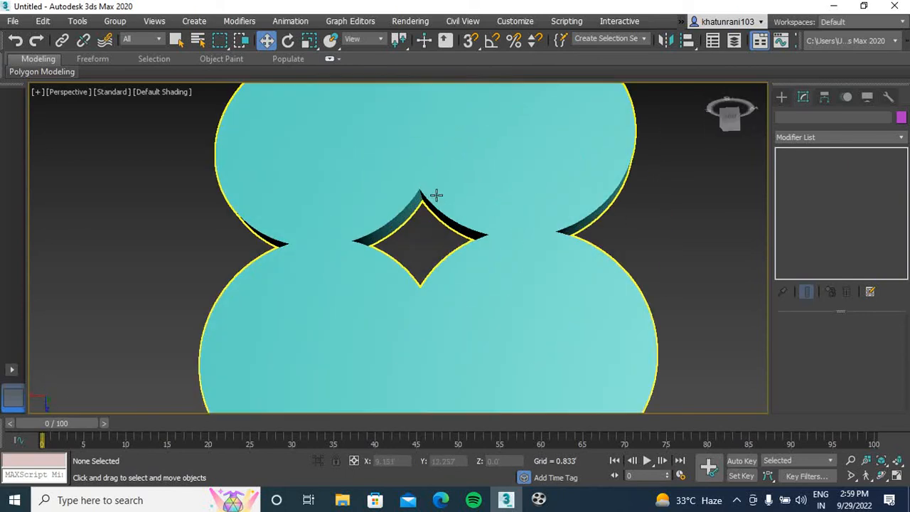
pyautogui.scroll(-6, 442, 208)
pyautogui.moveTo(443, 206); pyautogui.dragTo(399, 203, button='middle')
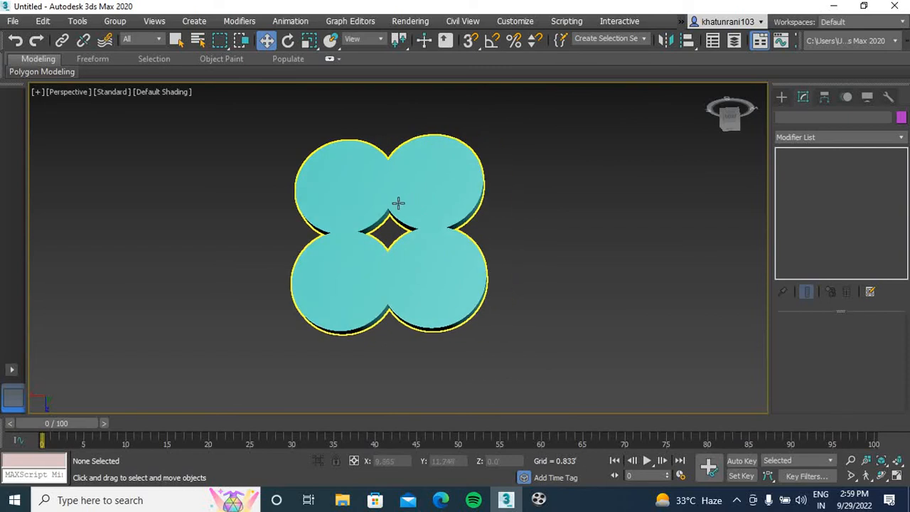
pyautogui.scroll(6, 405, 197)
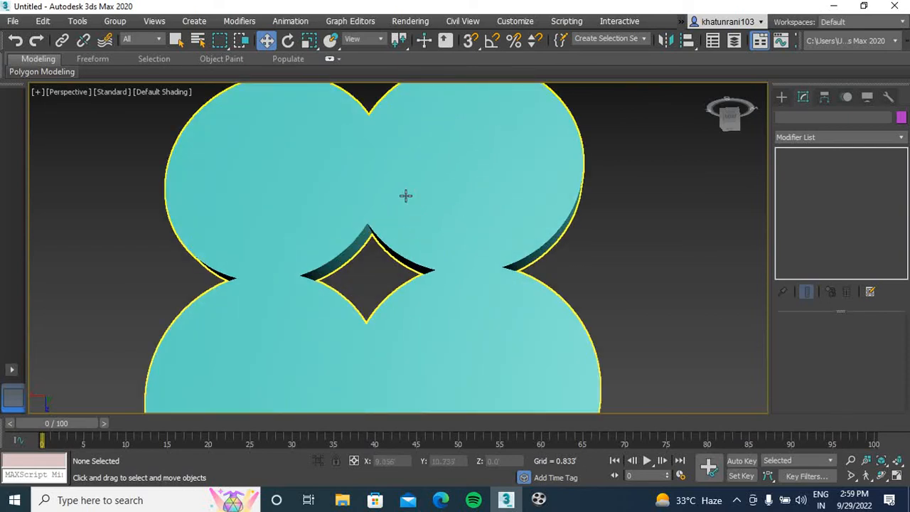
# Remove the Extrude modifier from the clover shape
pyautogui.click(410, 198)
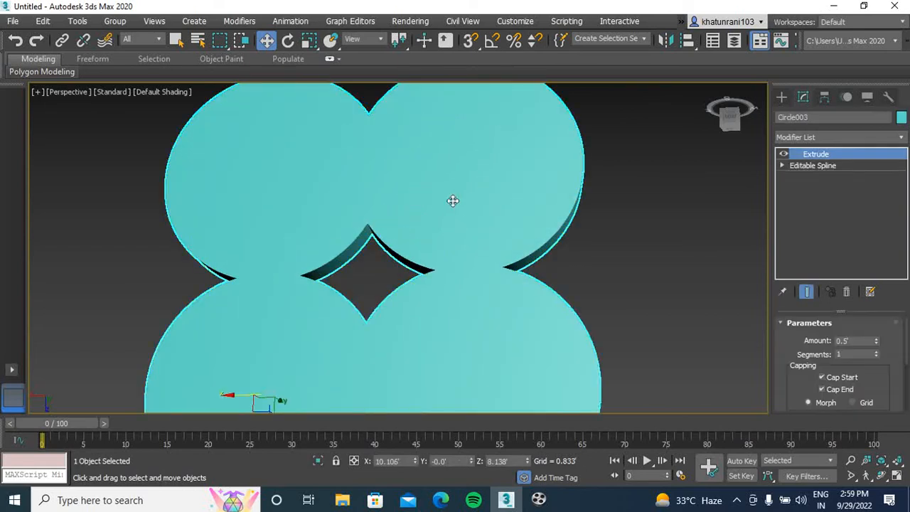
pyautogui.click(844, 292)
pyautogui.moveTo(589, 271); pyautogui.dragTo(605, 244, button='middle')
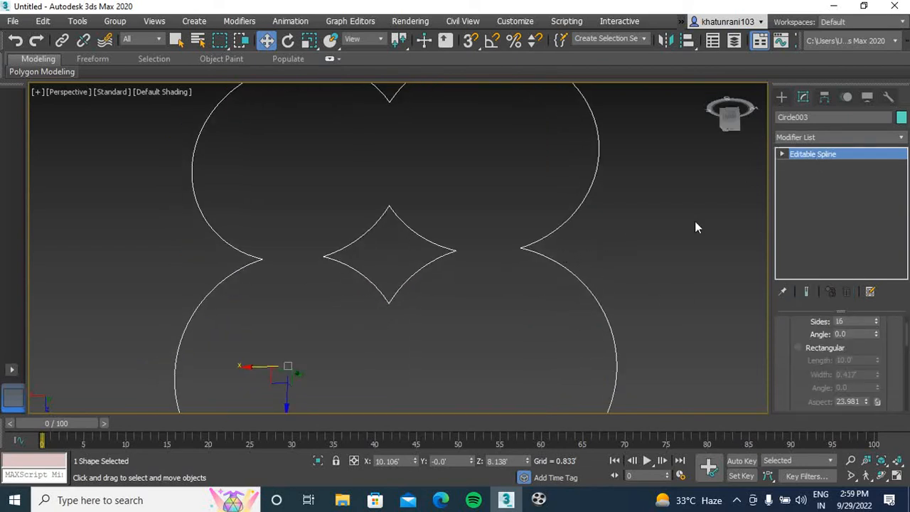
# Enter the Spline sub-object level of the clover shape and set the Outline amount to 9 inches
pyautogui.press('1')
pyautogui.scroll(-5, 580, 260)
pyautogui.moveTo(583, 264); pyautogui.dragTo(545, 244, button='middle')
pyautogui.moveTo(907, 348); pyautogui.dragTo(909, 385)
pyautogui.moveTo(873, 359); pyautogui.dragTo(781, 356)
pyautogui.write('9')
pyautogui.press('Return')
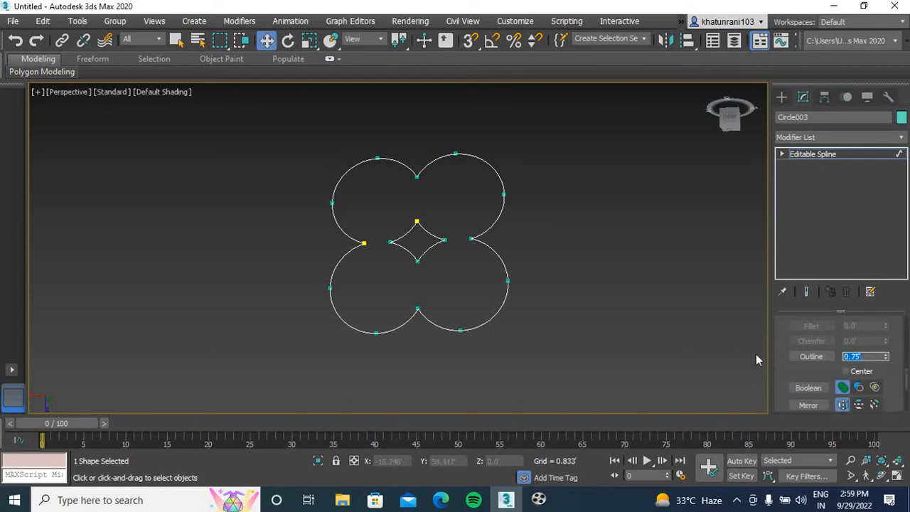
# Try a 9-inch outline on both the outer clover and inner diamond splines, and reselect only the outer spline
pyautogui.click(501, 204)
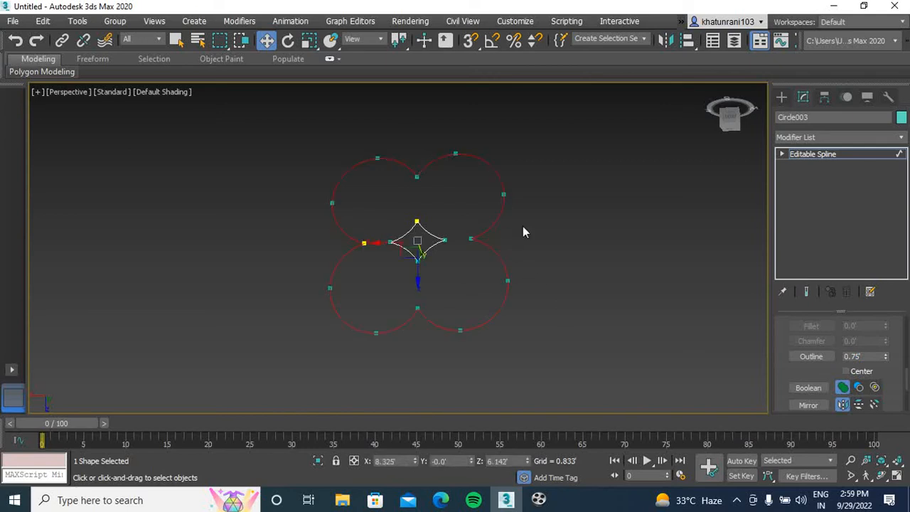
pyautogui.keyDown('ctrl'); pyautogui.click(429, 248); pyautogui.keyUp('ctrl')
pyautogui.doubleClick(864, 357)
pyautogui.write('9')
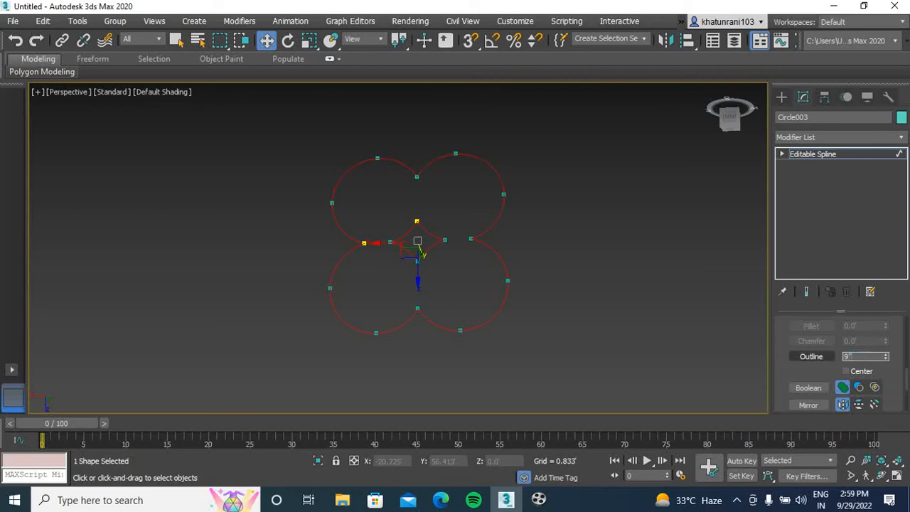
pyautogui.click(583, 285)
pyautogui.click(475, 237)
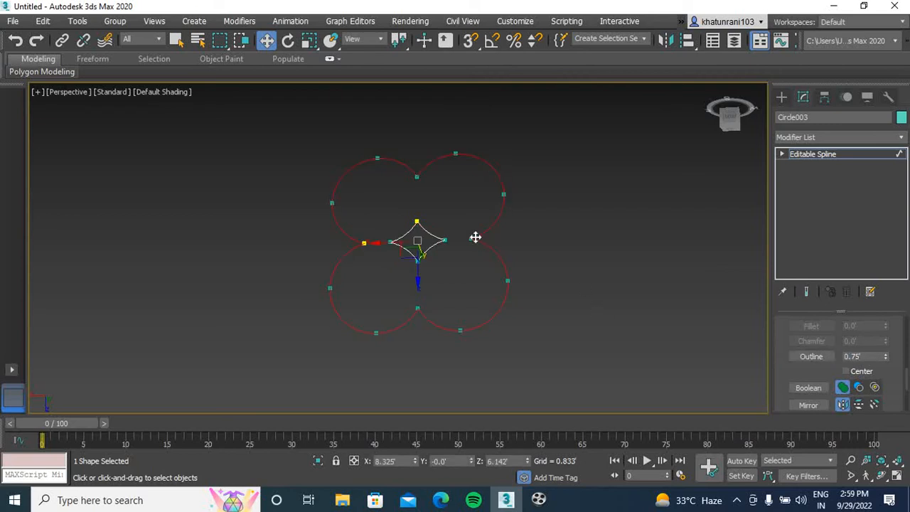
pyautogui.scroll(10, 510, 227)
pyautogui.scroll(-9, 555, 254)
pyautogui.scroll(-3, 557, 252)
# Try a large outward outline on the outer clover spline and undo it
pyautogui.click(872, 358)
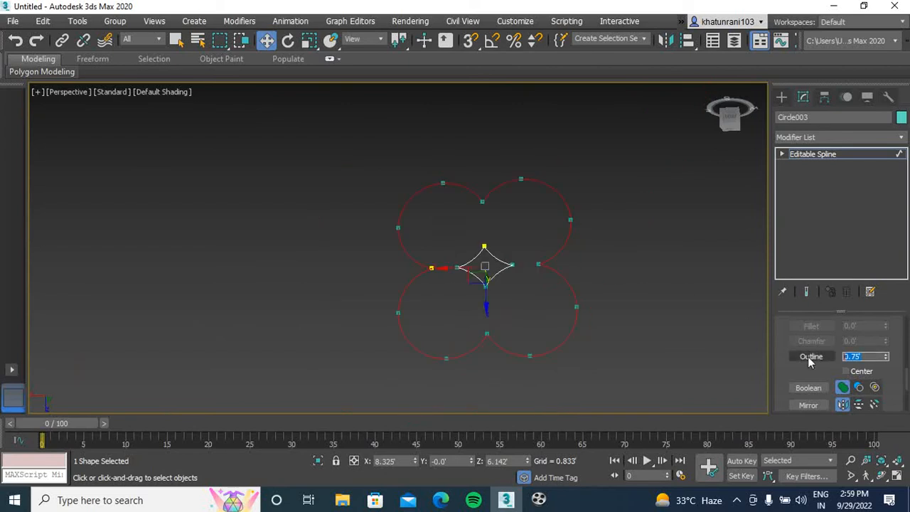
pyautogui.click(808, 356)
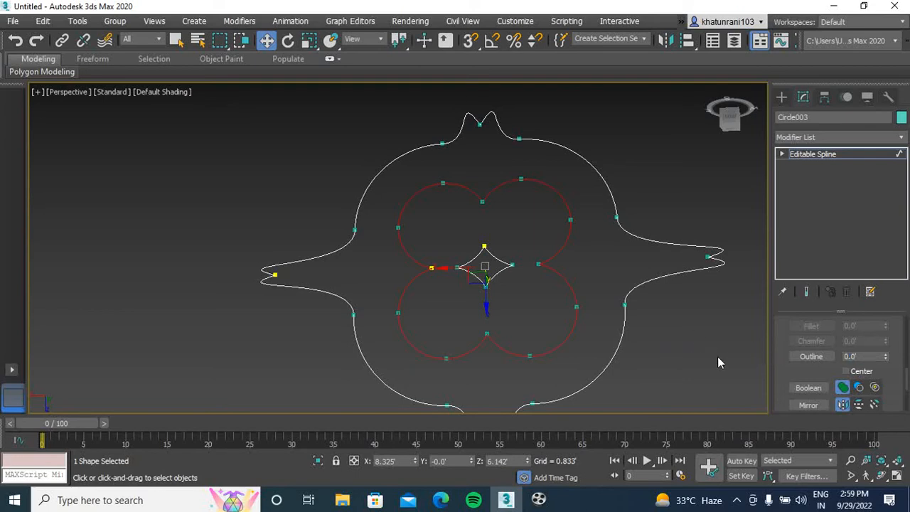
pyautogui.hotkey('ctrl', 'z')
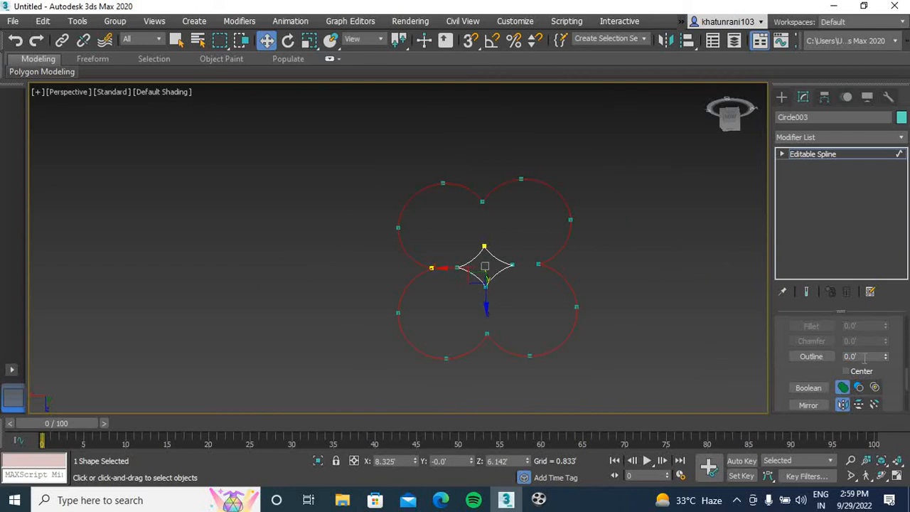
# Try a smaller outward outline of 4 on the outer clover spline and undo it
pyautogui.click(863, 357)
pyautogui.write('4')
pyautogui.press('Return')
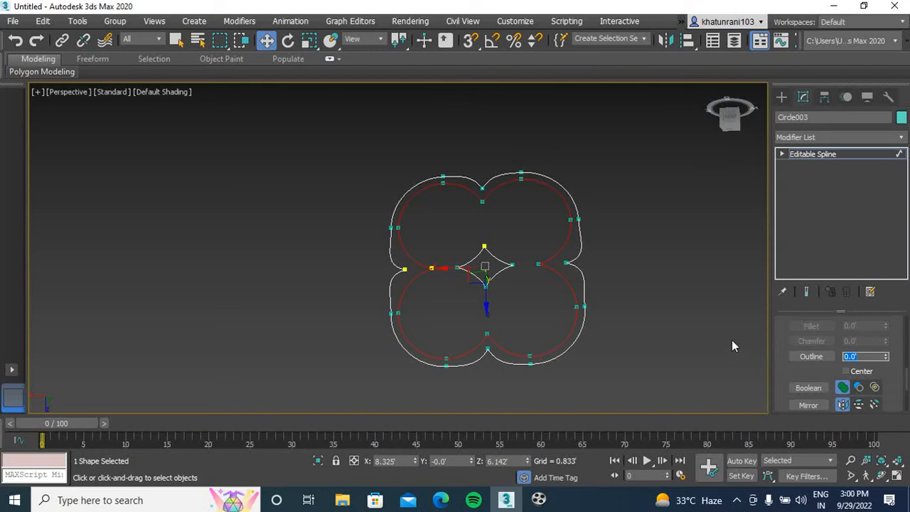
pyautogui.click(655, 342)
pyautogui.hotkey('ctrl', 'z')
pyautogui.hotkey('ctrl', 'z')
# Outline the outer clover spline inward with an Outline value of -5
pyautogui.click(868, 357)
pyautogui.write('-54')
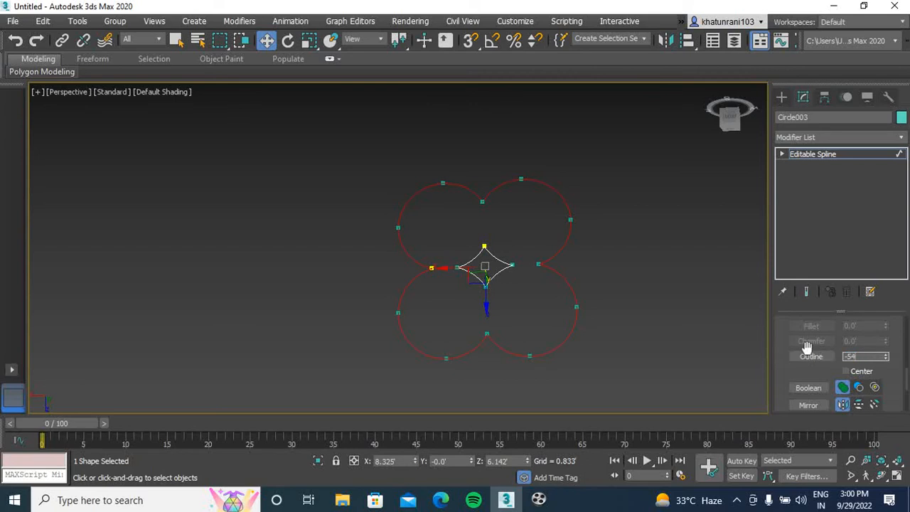
pyautogui.press('BackSpace')
pyautogui.press('Return')
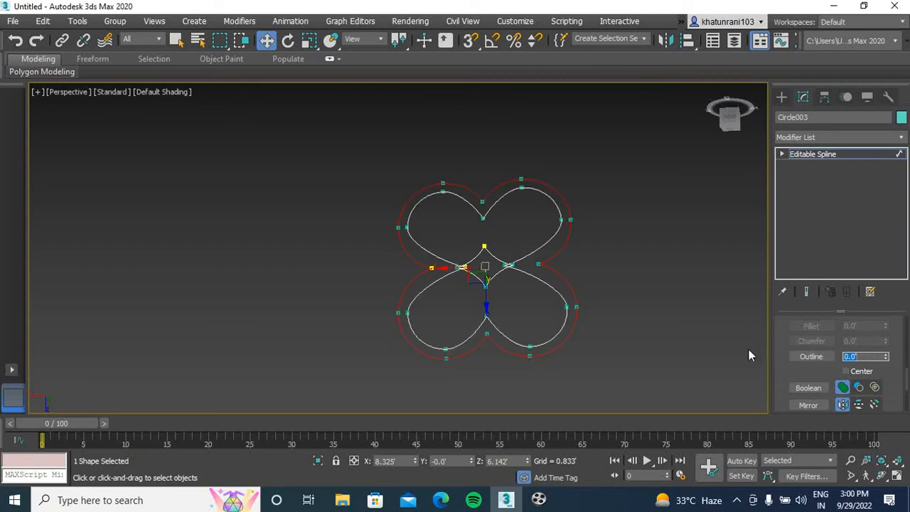
# Undo the last inward outline on the outer clover spline
pyautogui.click(650, 310)
pyautogui.scroll(10, 489, 270)
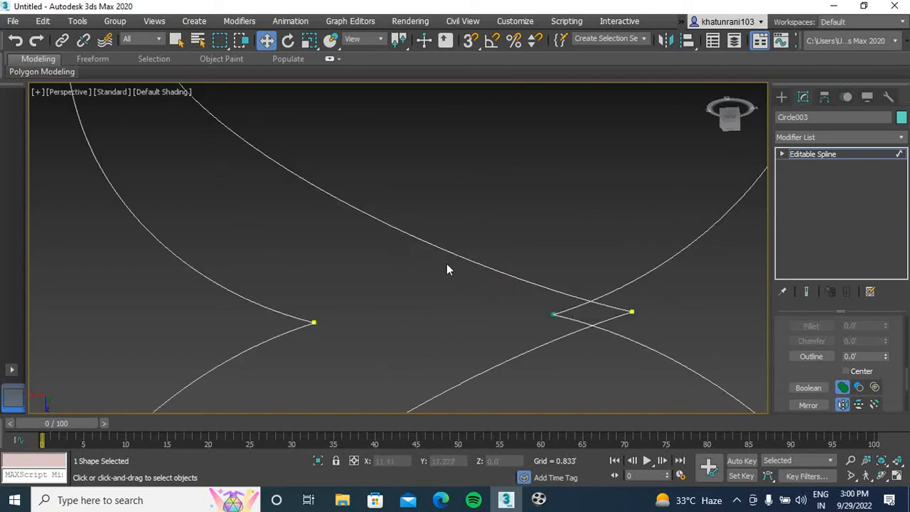
pyautogui.scroll(-8, 488, 274)
pyautogui.hotkey('ctrl', 'z')
pyautogui.hotkey('ctrl', 'z')
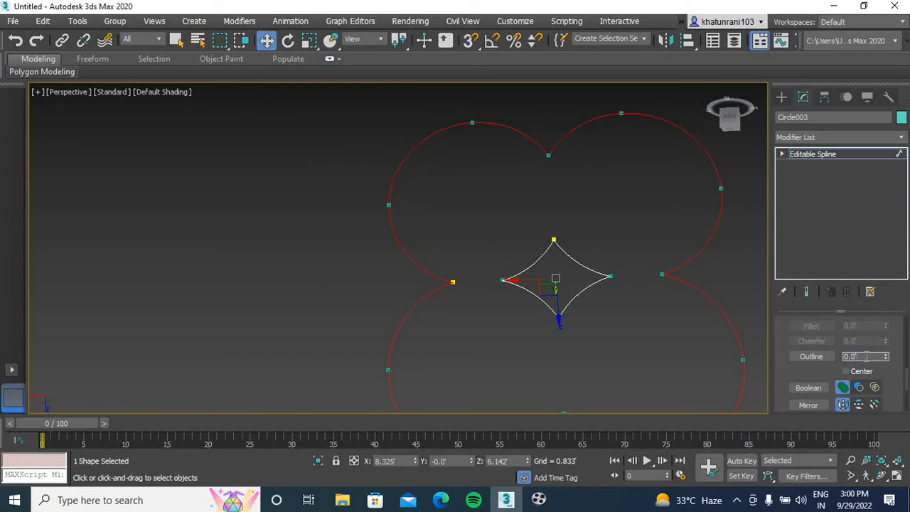
# Outline the outer clover spline inward again, using a smaller negative value so it clears the inner diamond
pyautogui.click(851, 357)
pyautogui.write('-')
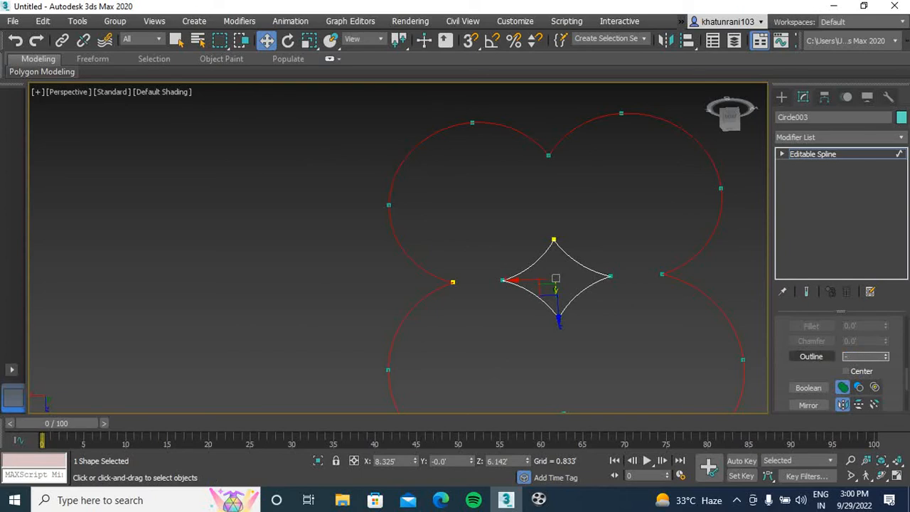
pyautogui.write('1')
pyautogui.press('Return')
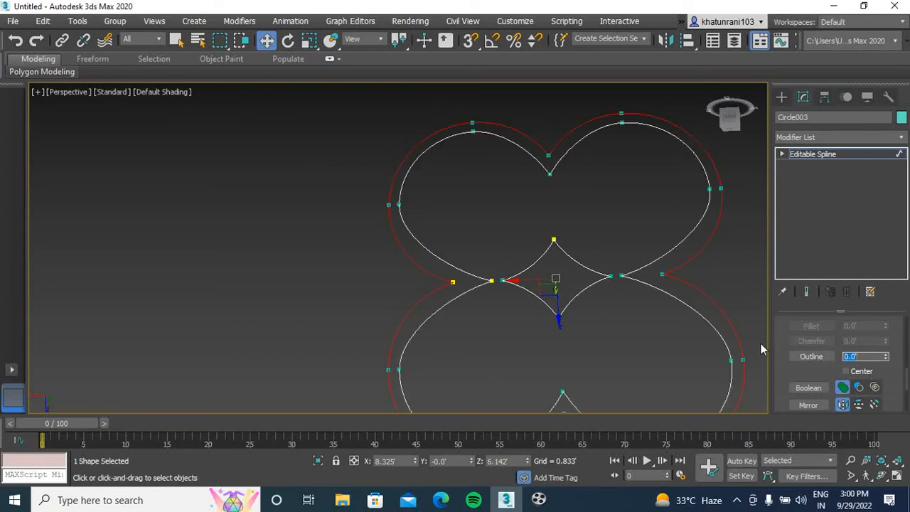
# Apply an Extrude modifier to the outlined clover shape, deselect it and inspect the result from an angle
pyautogui.scroll(-3, 634, 349)
pyautogui.moveTo(629, 336); pyautogui.dragTo(504, 302, button='middle')
pyautogui.click(814, 137)
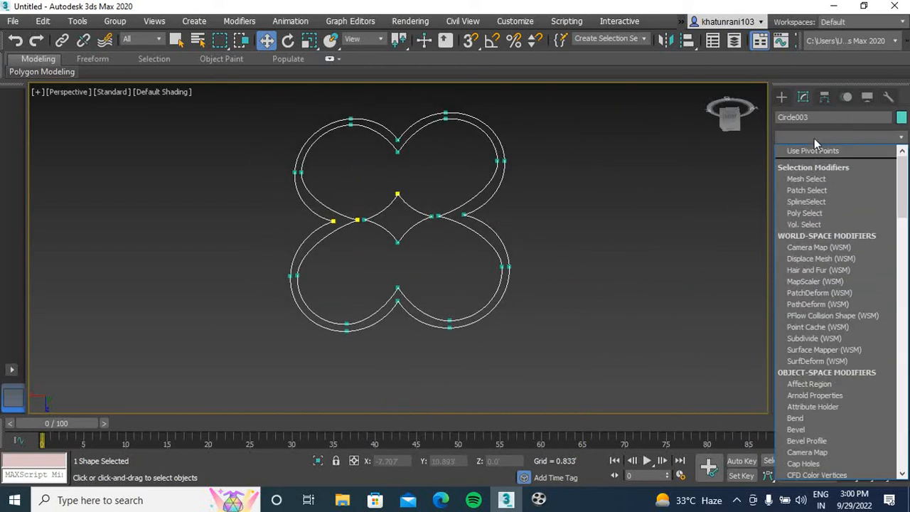
pyautogui.write('ex')
pyautogui.press('Return')
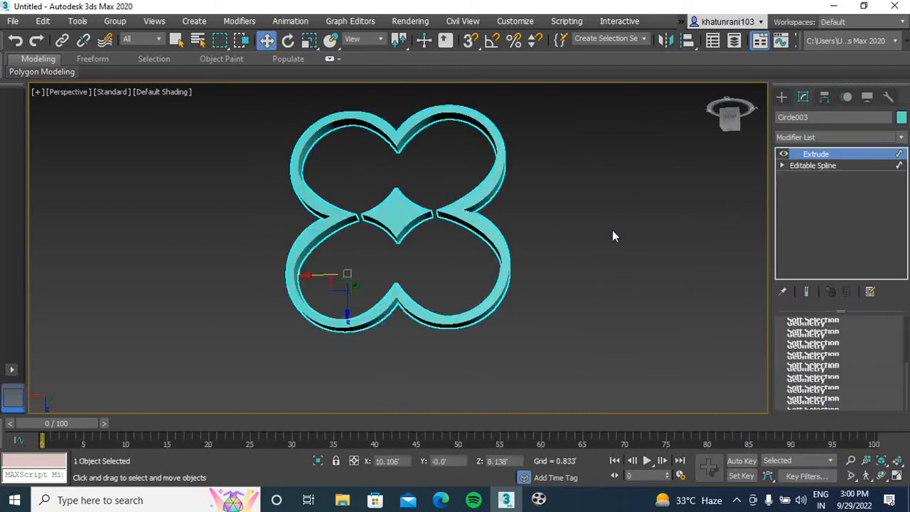
pyautogui.click(610, 242)
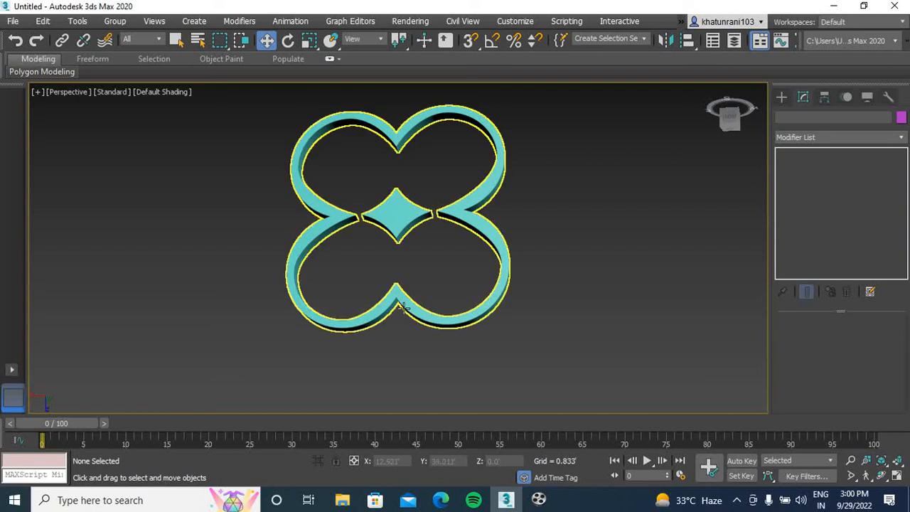
pyautogui.moveTo(738, 117)
pyautogui.mouseDown()
pyautogui.moveTo(738, 83)
pyautogui.moveTo(740, 125)
pyautogui.mouseUp()
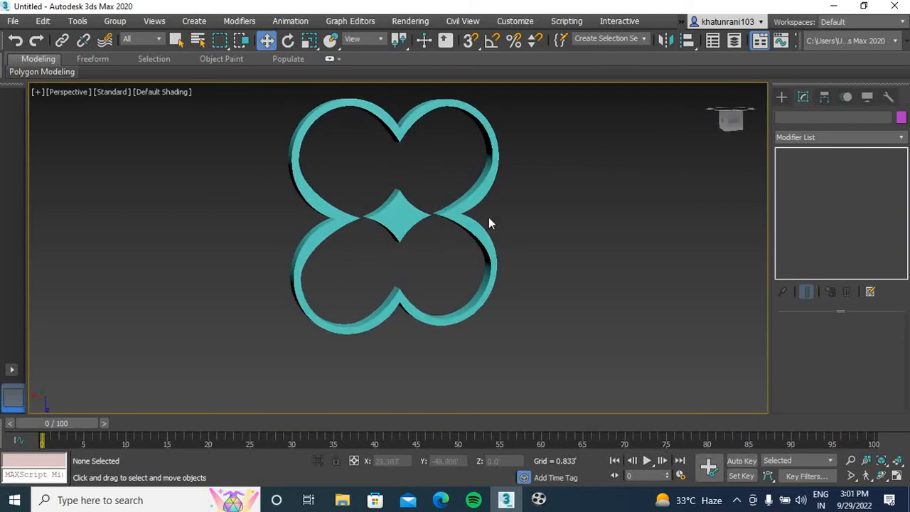
pyautogui.moveTo(488, 217); pyautogui.dragTo(445, 264, button='middle')
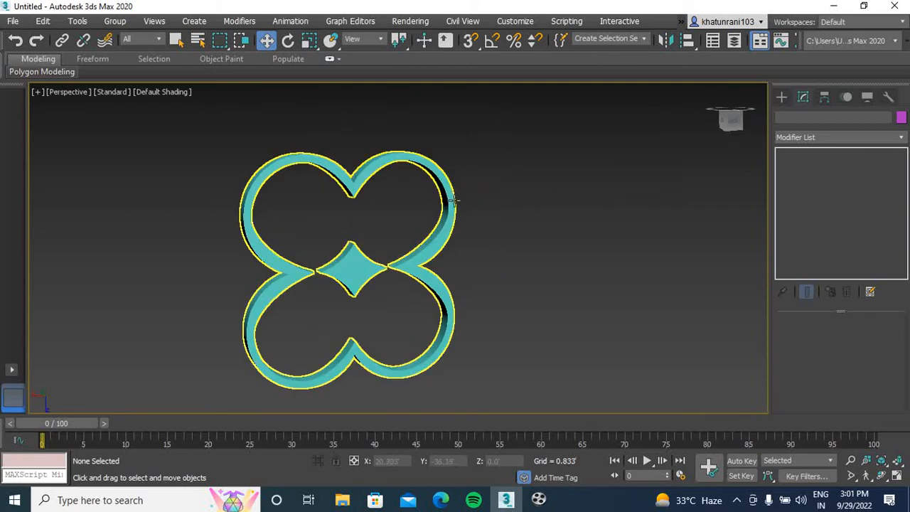
pyautogui.moveTo(540, 215); pyautogui.dragTo(573, 213, button='middle')
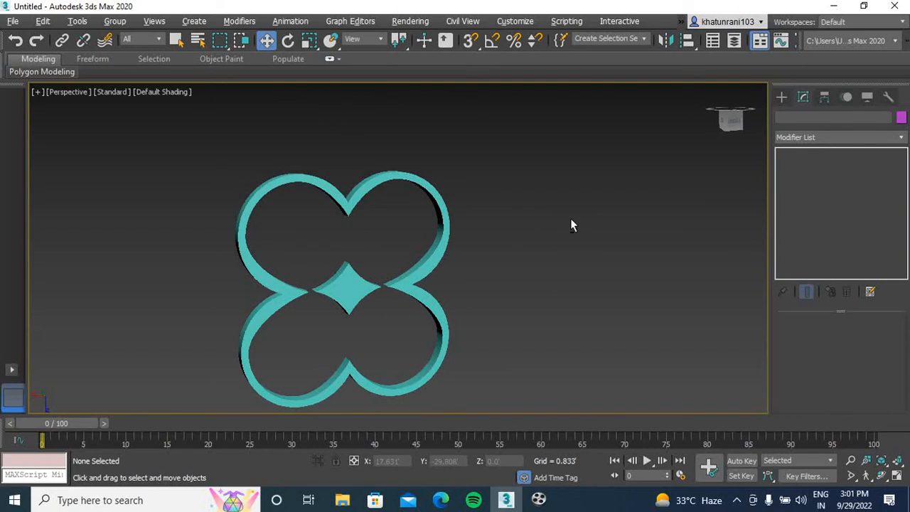
# Draw a circle spline in the maximized Front view, in the empty space beside the clover shape
pyautogui.hotkey('alt', 'w')
pyautogui.click(512, 193)
pyautogui.moveTo(610, 172); pyautogui.dragTo(541, 192, button='middle')
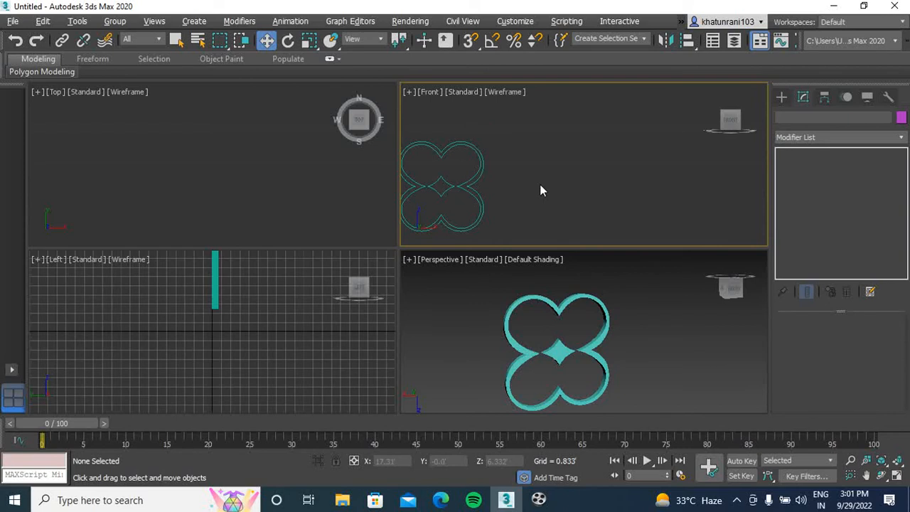
pyautogui.hotkey('alt', 'w')
pyautogui.moveTo(400, 243); pyautogui.dragTo(470, 244, button='middle')
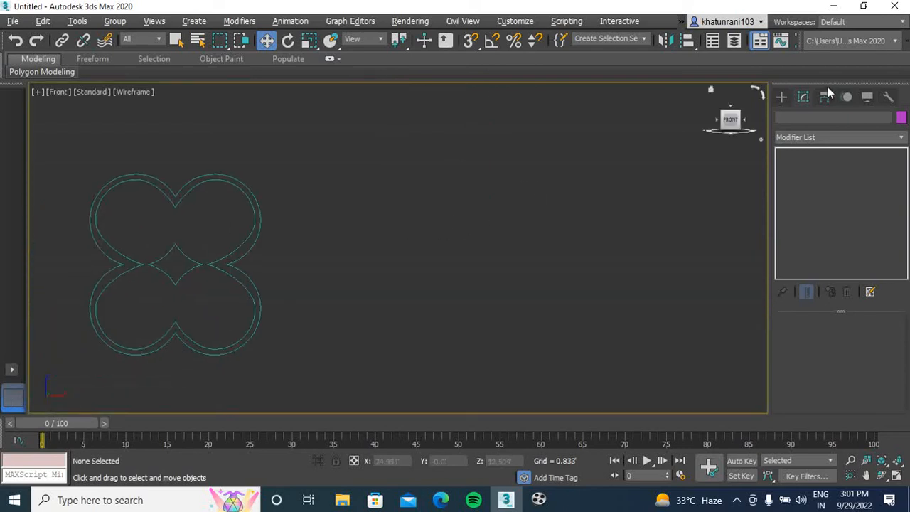
pyautogui.click(782, 97)
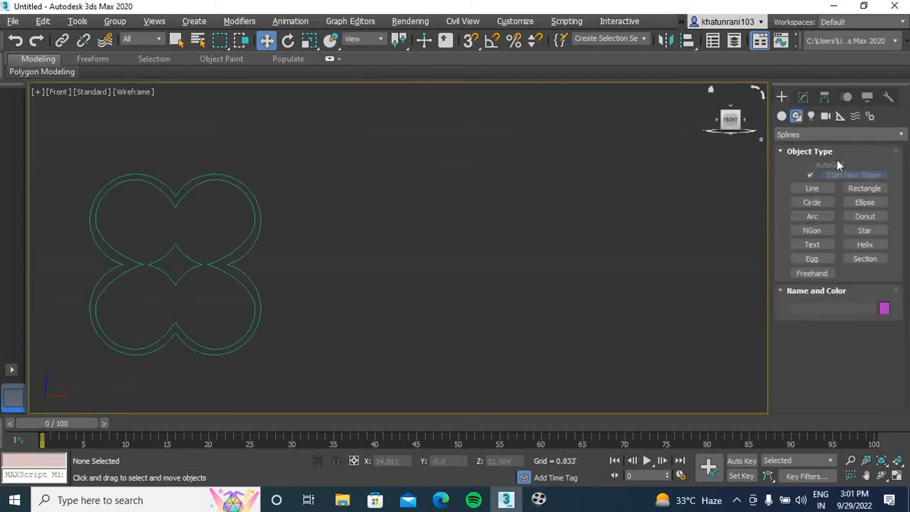
pyautogui.click(812, 202)
pyautogui.moveTo(472, 176); pyautogui.dragTo(455, 233)
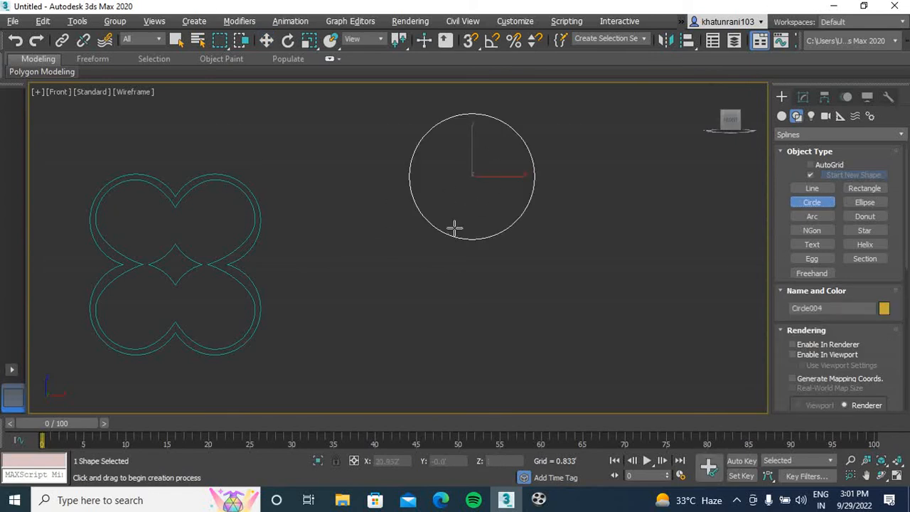
# Clone the circle straight down as one Copy and adjust it so the two circles just touch
pyautogui.press('w')
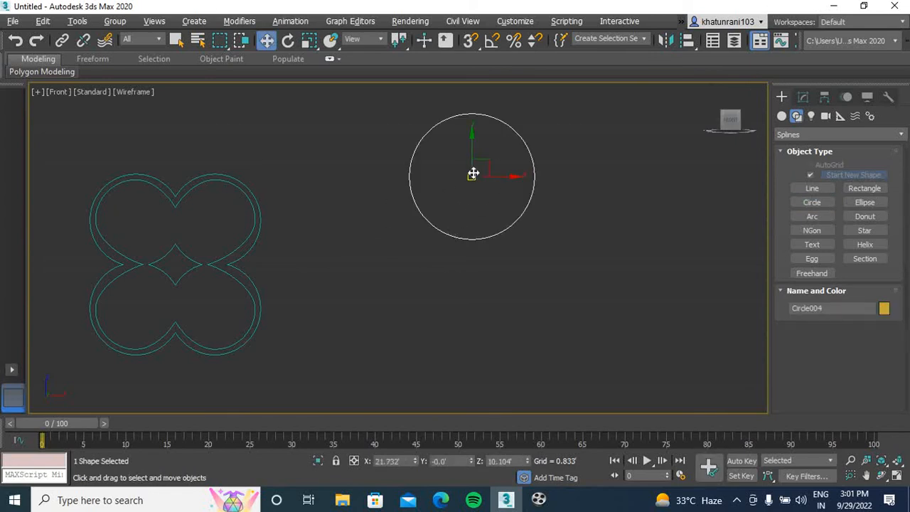
pyautogui.keyDown('shift'); pyautogui.moveTo(473, 150); pyautogui.dragTo(473, 265); pyautogui.keyUp('shift')
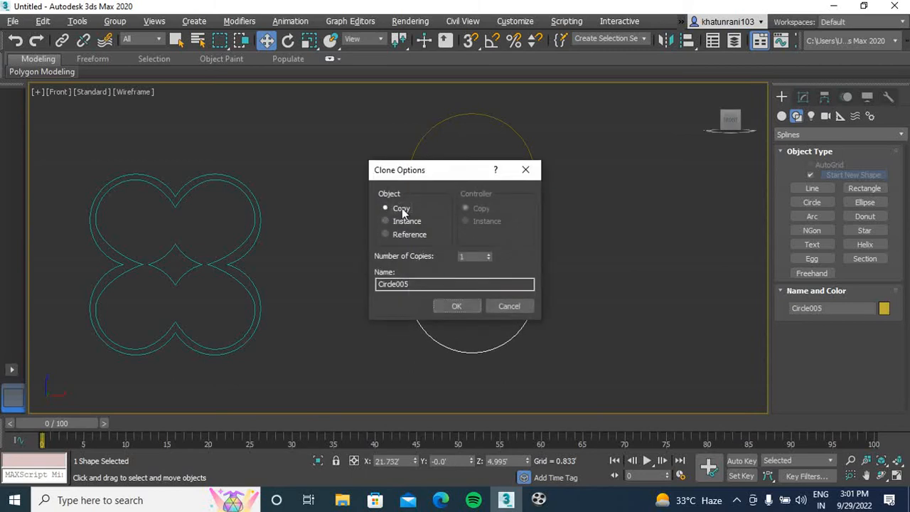
pyautogui.click(462, 305)
pyautogui.moveTo(471, 251); pyautogui.dragTo(470, 262)
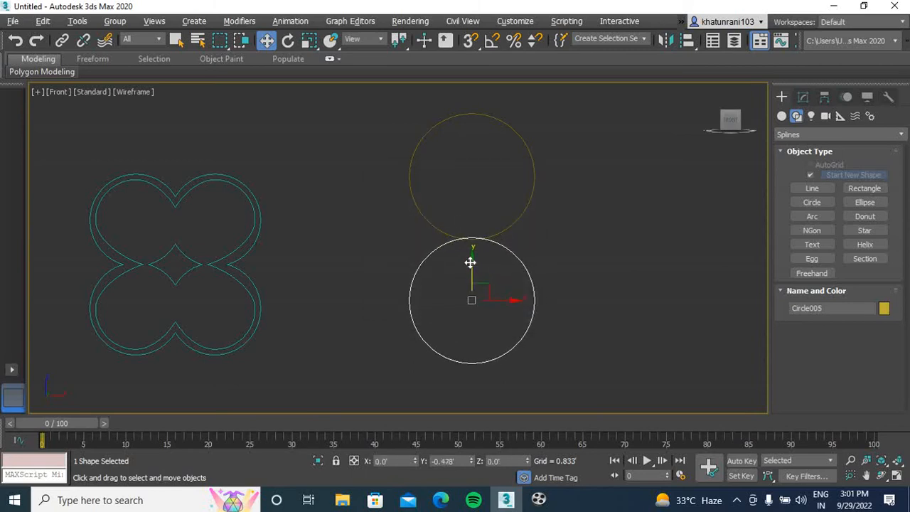
pyautogui.click(564, 243)
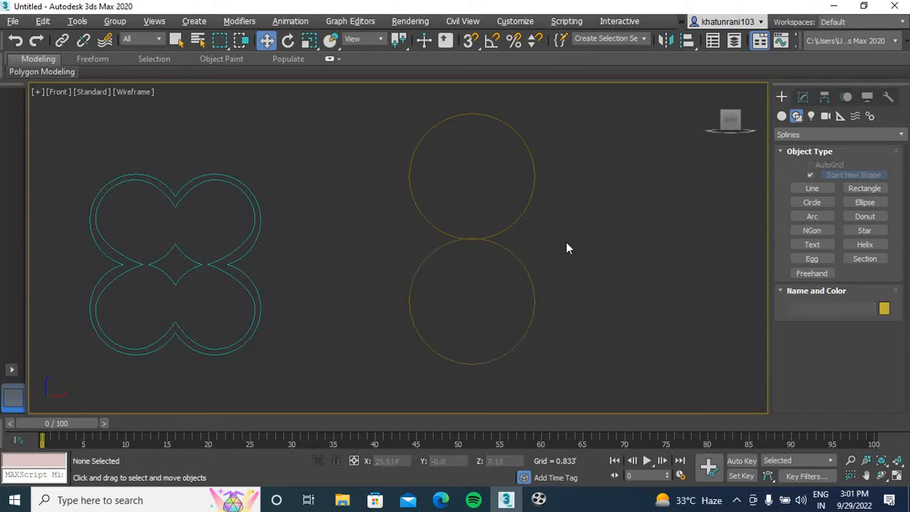
# Draw a corner-type line diagonally across both circles, from beyond the upper right to below the lower left, ending with a short upward segment
pyautogui.click(811, 188)
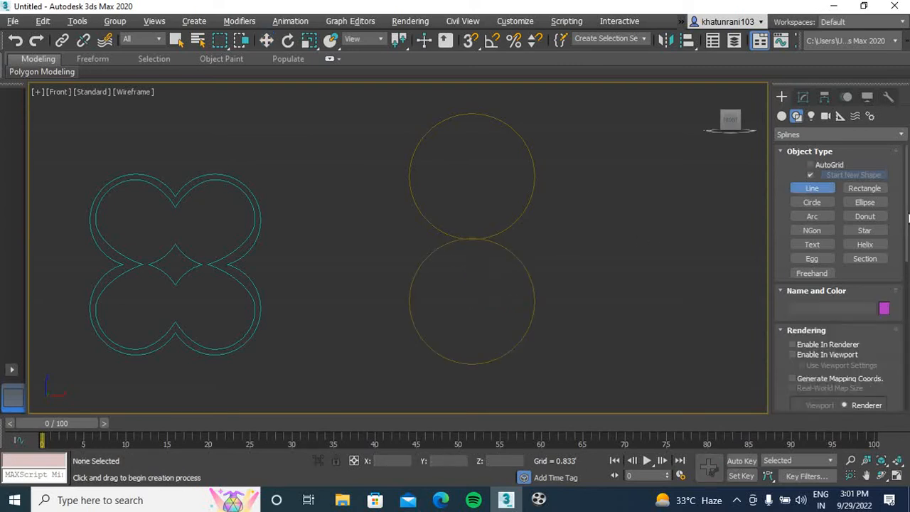
pyautogui.moveTo(908, 214); pyautogui.dragTo(909, 363)
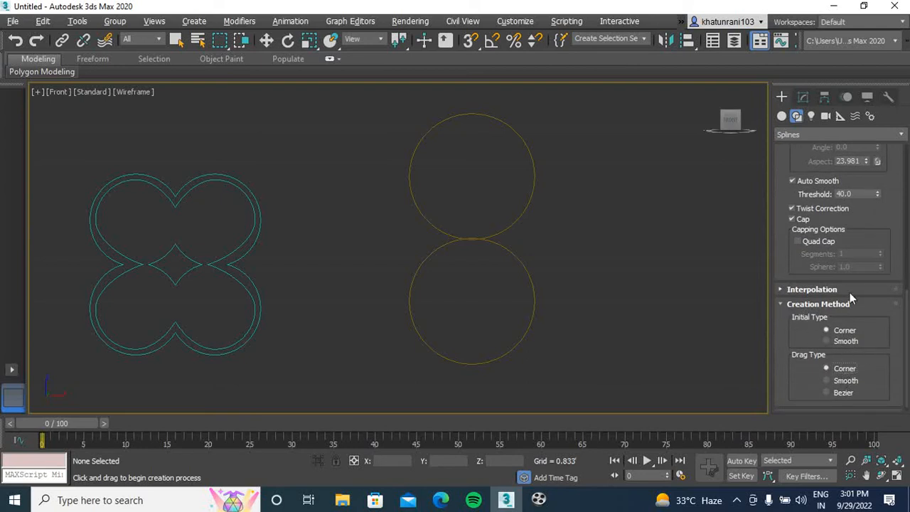
pyautogui.moveTo(596, 258); pyautogui.dragTo(525, 256, button='middle')
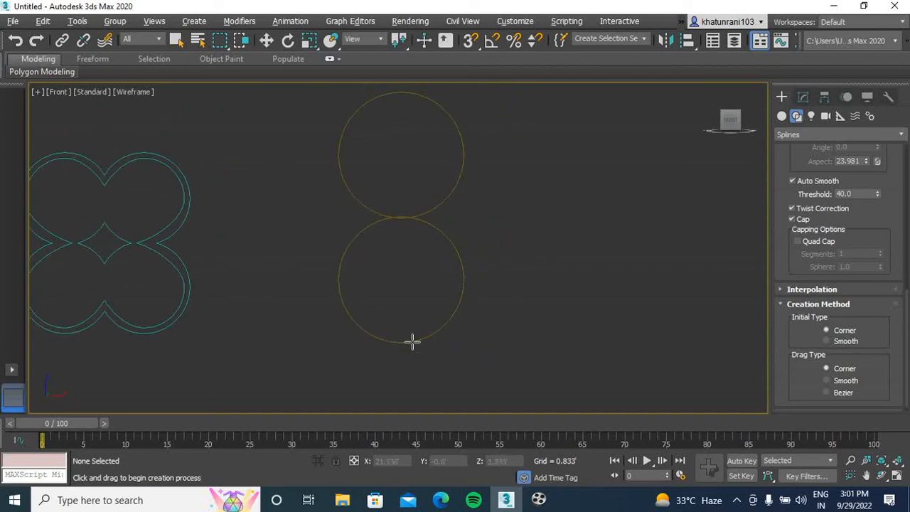
pyautogui.click(475, 109)
pyautogui.click(331, 424)
pyautogui.click(329, 364)
pyautogui.rightClick(336, 362)
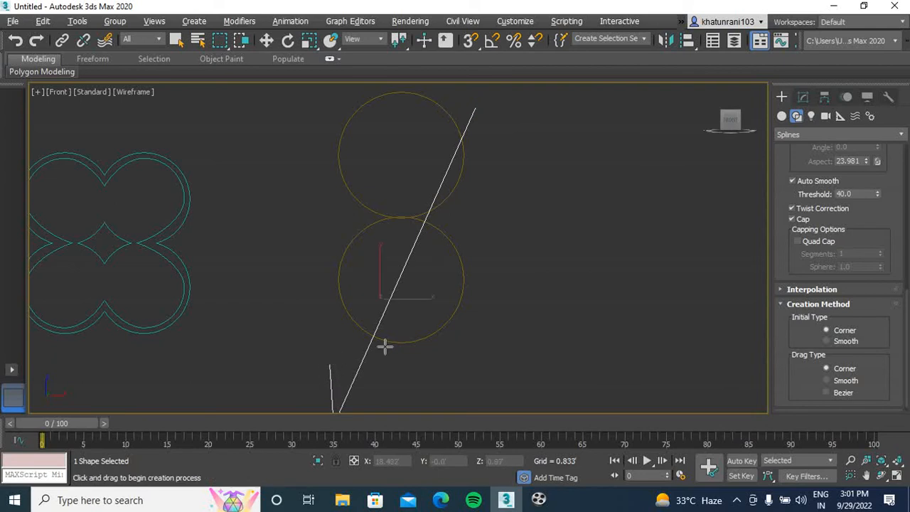
# Convert the upper circle to an Editable Spline and enter its Spline sub-object level
pyautogui.moveTo(451, 315); pyautogui.dragTo(403, 322, button='middle')
pyautogui.moveTo(463, 258); pyautogui.dragTo(466, 283, button='middle')
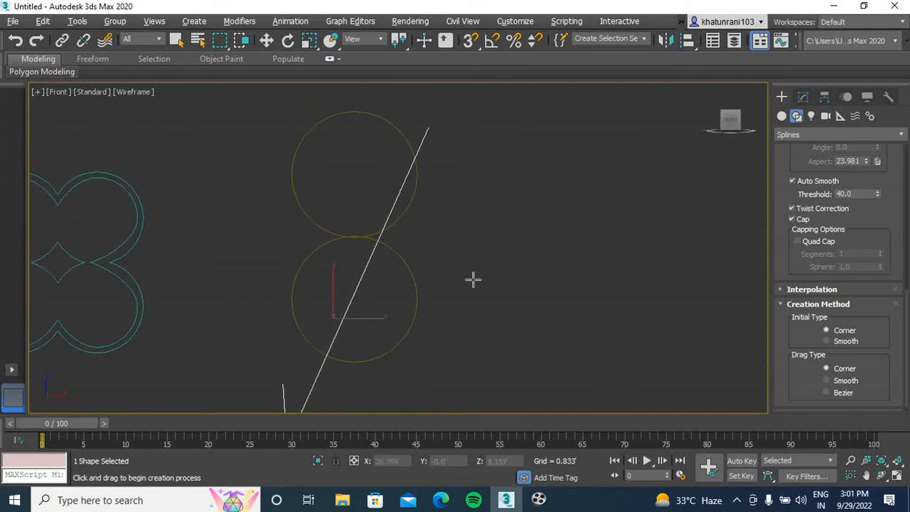
pyautogui.click(804, 97)
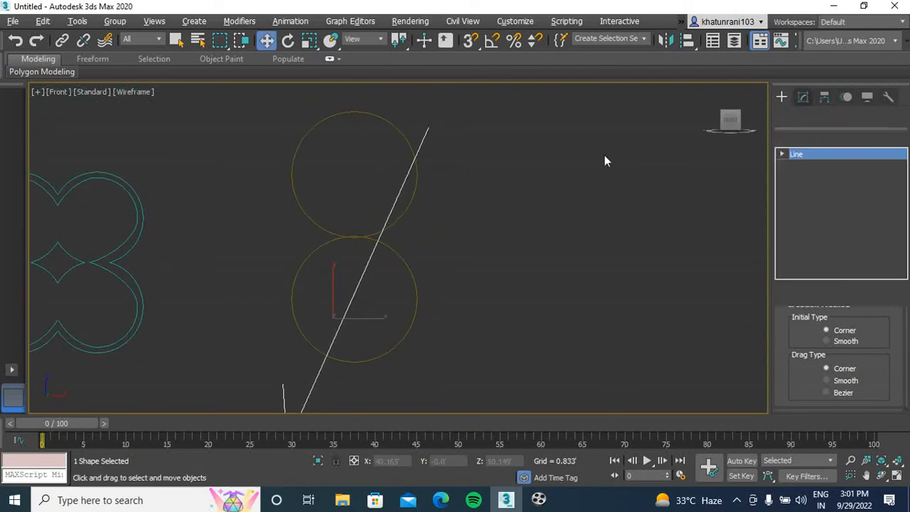
pyautogui.click(416, 181)
pyautogui.rightClick(415, 181)
pyautogui.moveTo(531, 324)
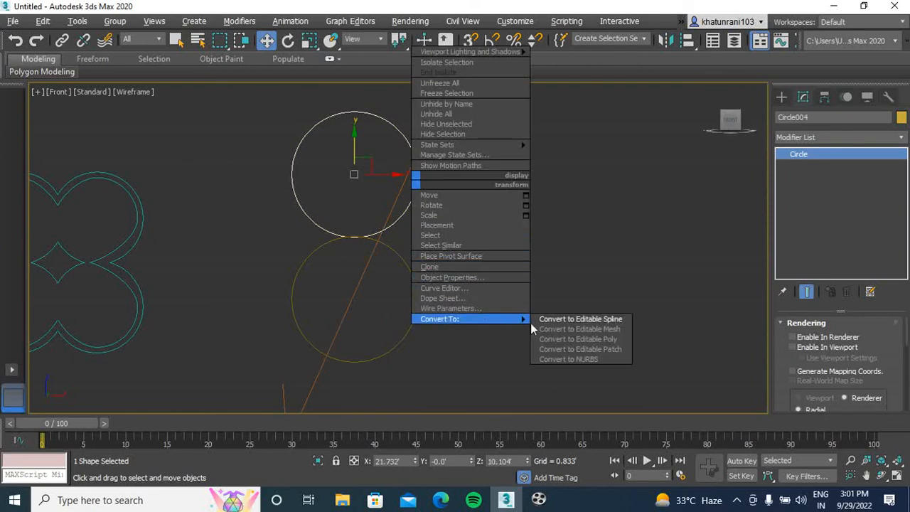
pyautogui.click(569, 320)
pyautogui.press('3')
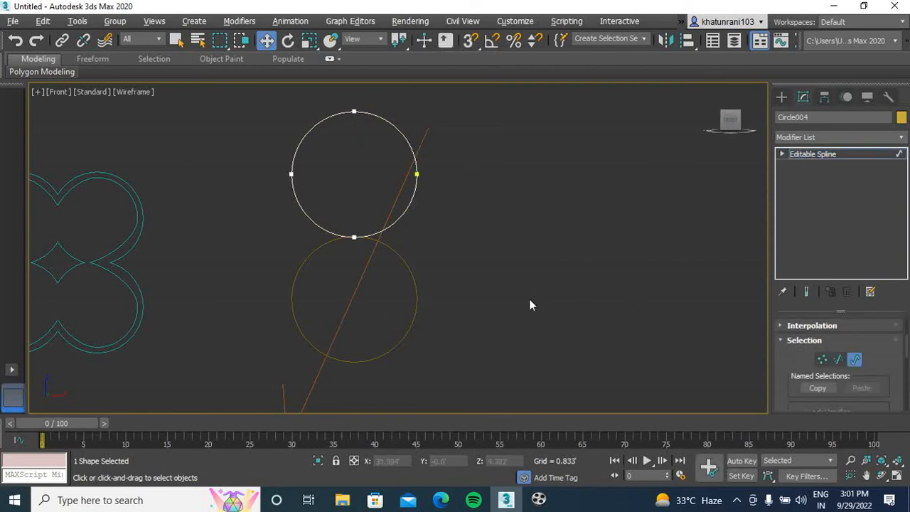
# Attach the lower circle and the diagonal line to the upper circle's editable spline
pyautogui.moveTo(907, 347); pyautogui.dragTo(907, 361)
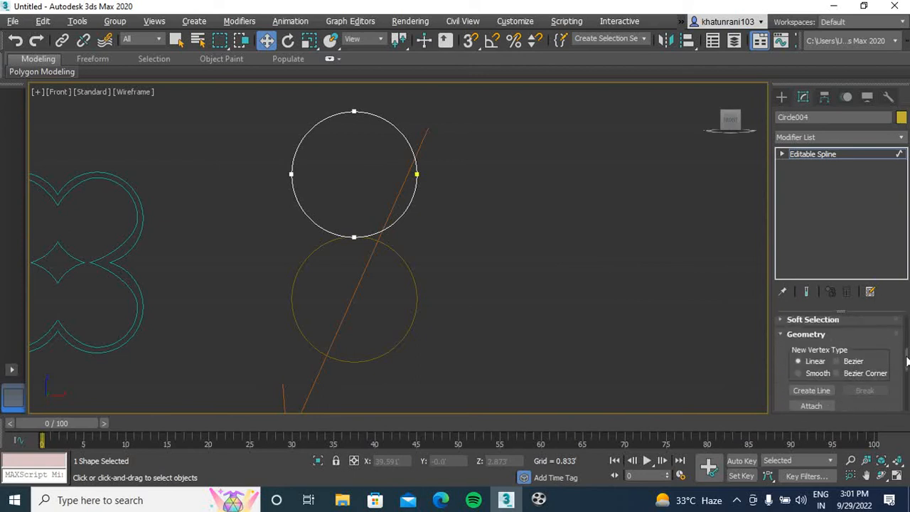
pyautogui.click(815, 407)
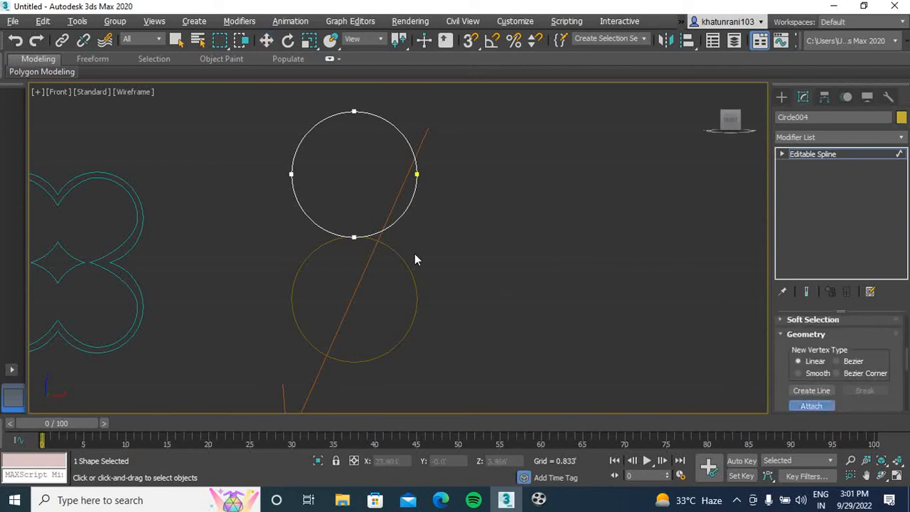
pyautogui.click(407, 262)
pyautogui.click(391, 218)
pyautogui.scroll(-2, 687, 294)
pyautogui.click(813, 406)
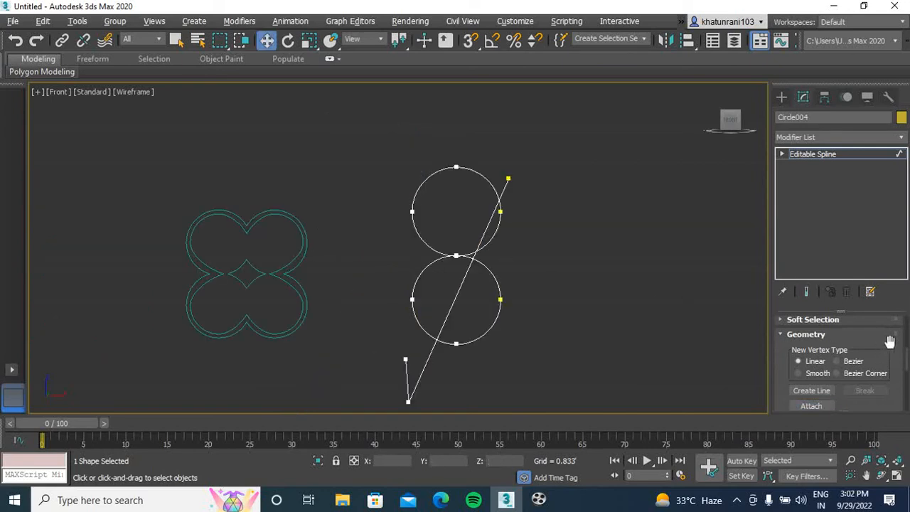
# Trim the lower circle's left arc, the upper circle's lower-right arc and the line sections inside the circles, leaving an S curve
pyautogui.scroll(-3, 906, 370)
pyautogui.moveTo(907, 369); pyautogui.dragTo(907, 386)
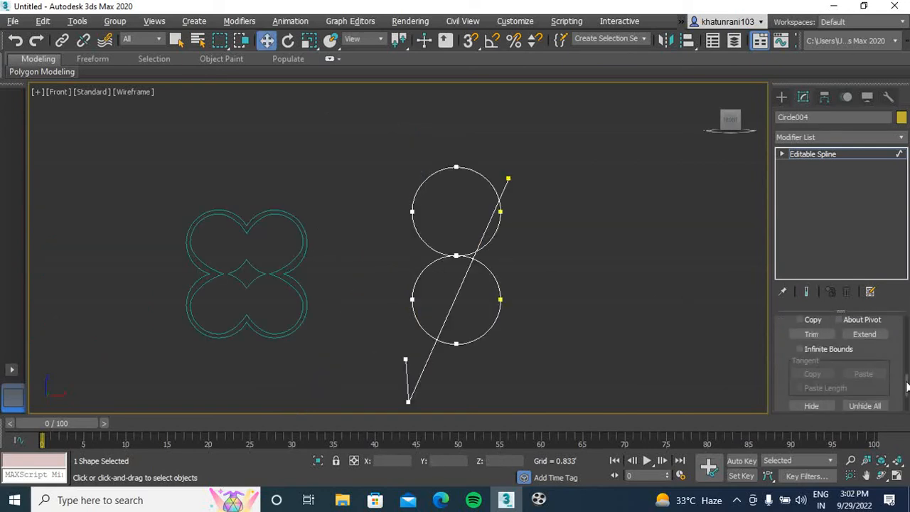
pyautogui.click(824, 334)
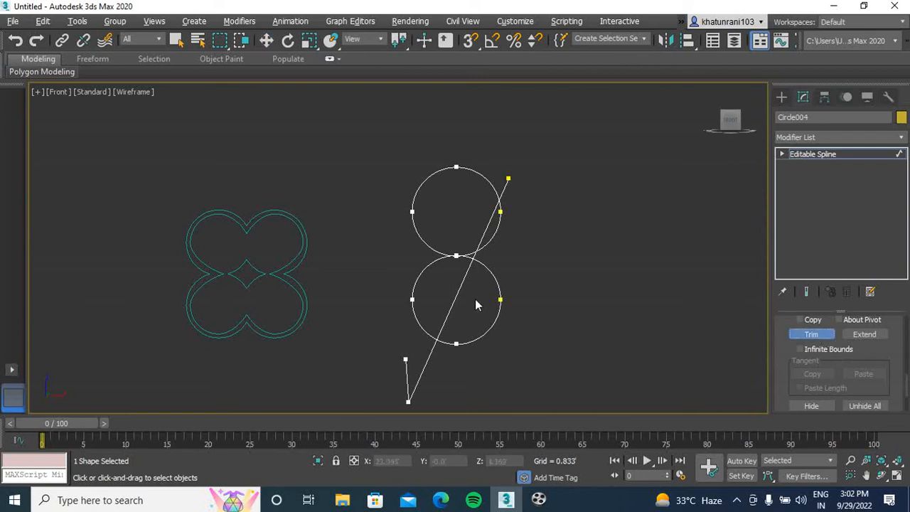
pyautogui.click(422, 270)
pyautogui.click(494, 236)
pyautogui.scroll(5, 477, 272)
pyautogui.click(504, 215)
pyautogui.scroll(-3, 517, 240)
pyautogui.click(481, 296)
# Trim the leftover line pieces at both ends of the S curve and the small overlap at its middle
pyautogui.scroll(-2, 484, 297)
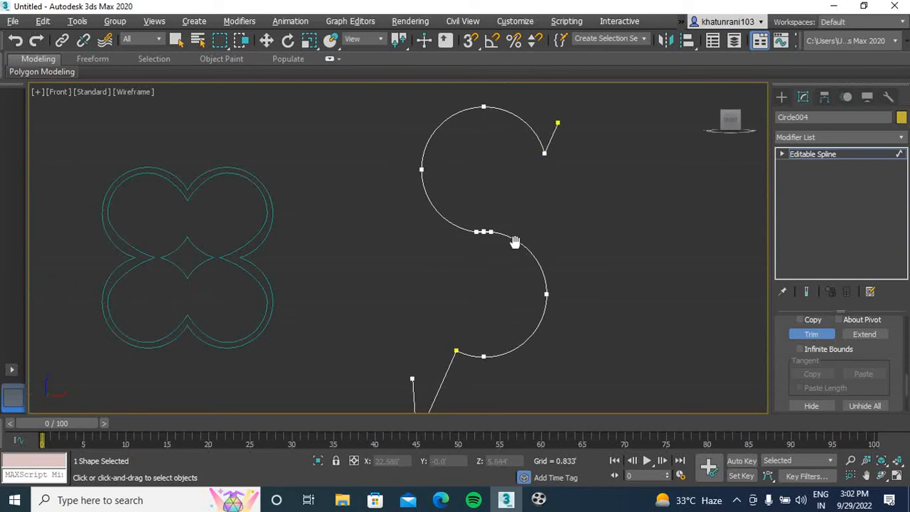
pyautogui.click(455, 335)
pyautogui.moveTo(537, 106); pyautogui.dragTo(474, 211, button='middle')
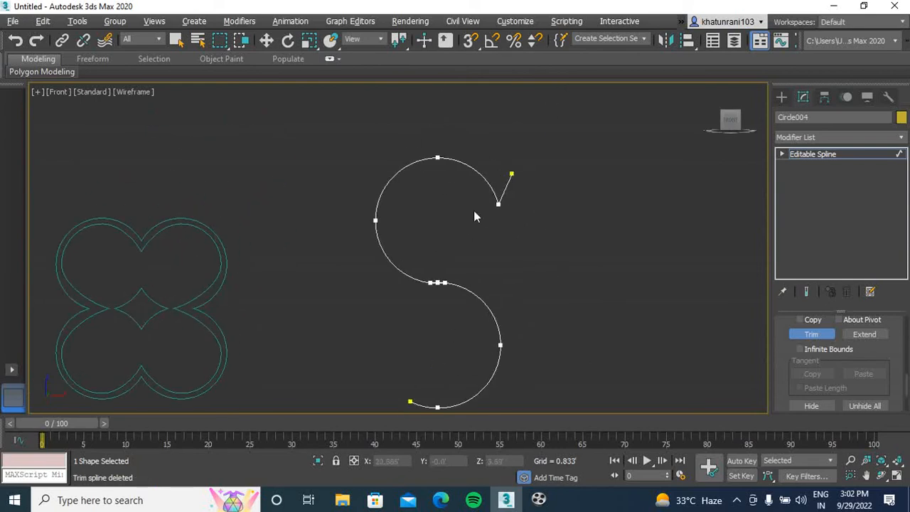
pyautogui.click(505, 189)
pyautogui.scroll(8, 439, 291)
pyautogui.click(469, 259)
pyautogui.scroll(-15, 538, 282)
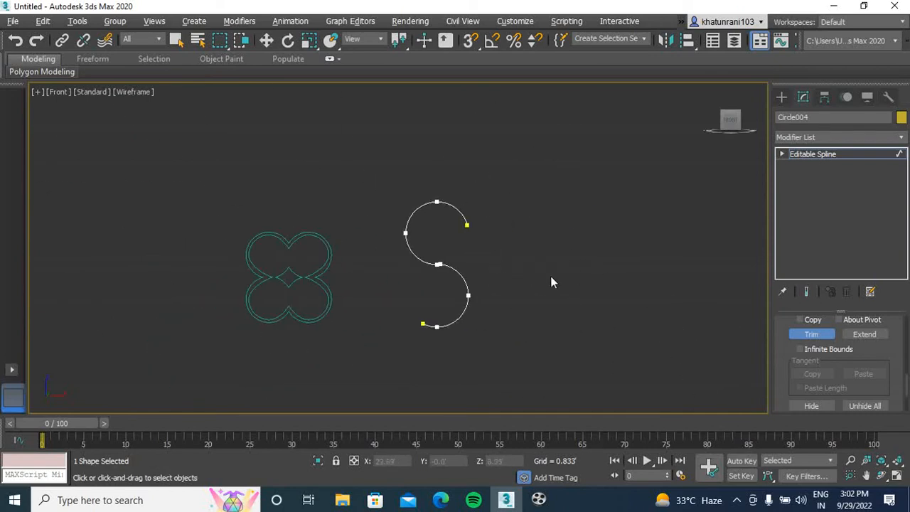
pyautogui.click(814, 334)
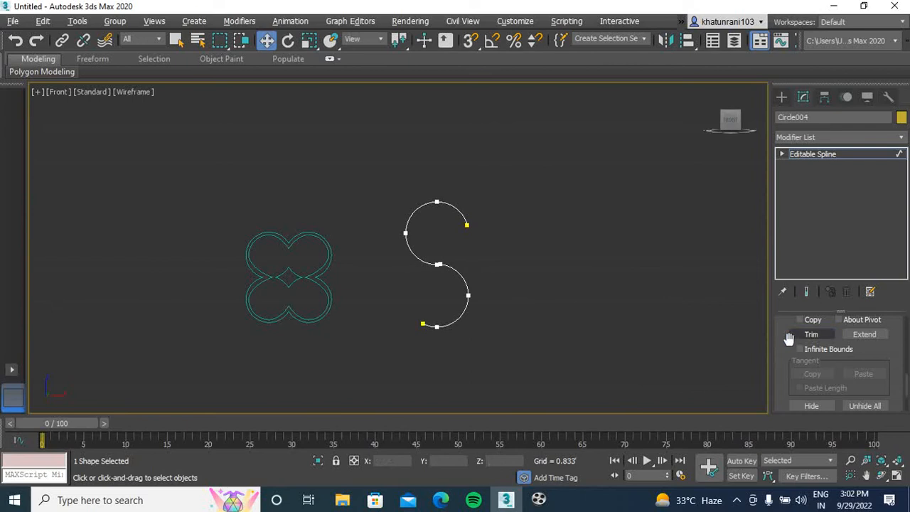
# Select the S curve's vertices at Vertex level and weld the coinciding ones at its middle
pyautogui.press('1')
pyautogui.moveTo(545, 152); pyautogui.dragTo(388, 348)
pyautogui.click(515, 293)
pyautogui.scroll(5, 448, 258)
pyautogui.click(436, 258)
pyautogui.scroll(-3, 587, 253)
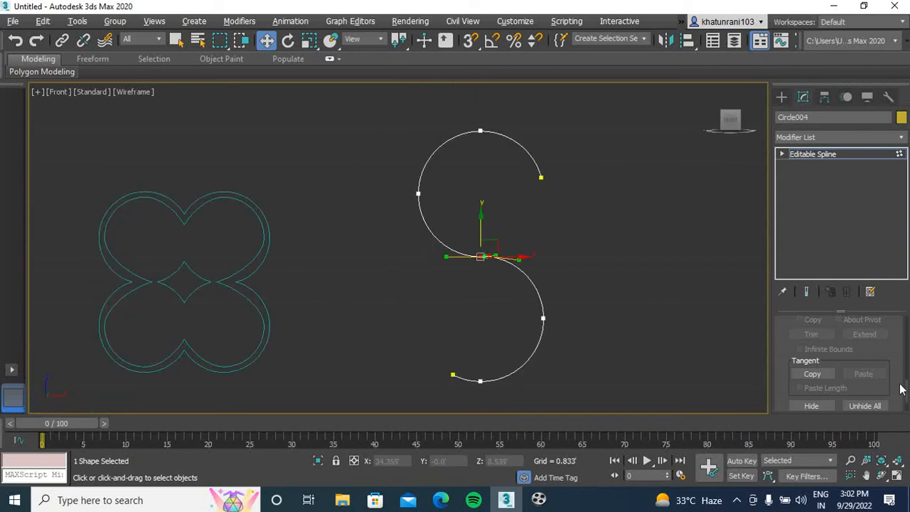
pyautogui.moveTo(906, 396); pyautogui.dragTo(906, 382)
pyautogui.click(811, 364)
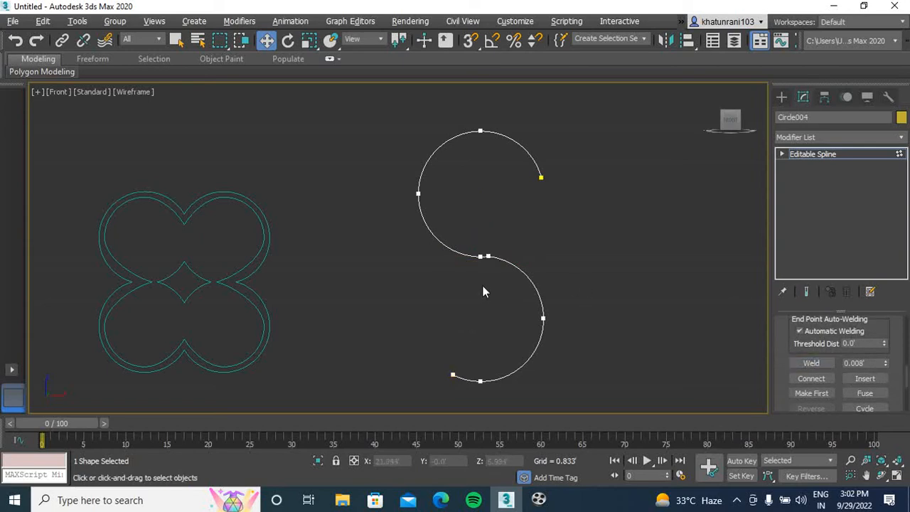
# Leave the sub-object level and move the whole S curve slightly along X to about 22.48'
pyautogui.click(783, 97)
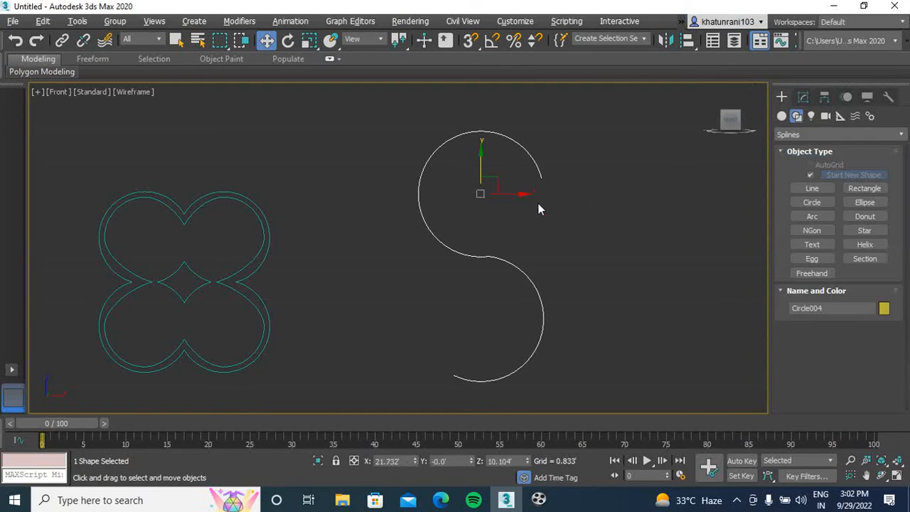
pyautogui.moveTo(520, 193); pyautogui.dragTo(536, 193)
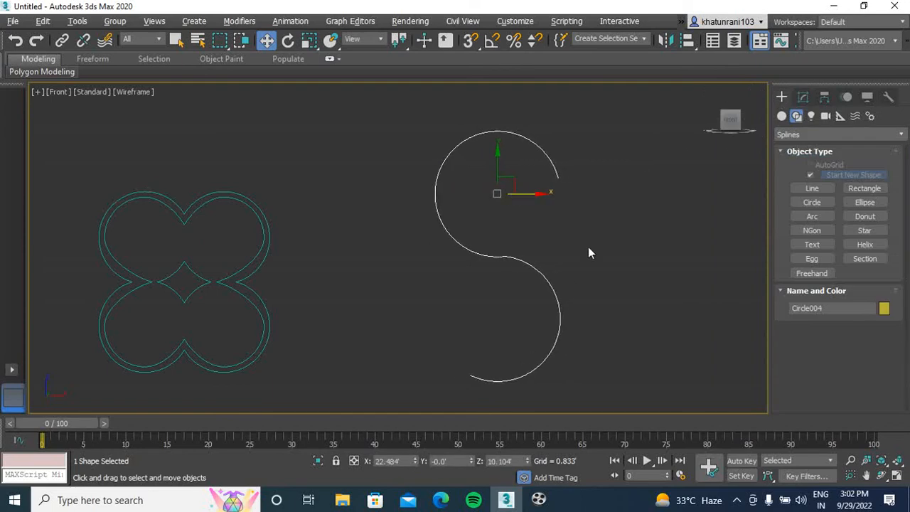
pyautogui.click(588, 252)
# Add an Extrude modifier to the S curve
pyautogui.click(507, 256)
pyautogui.click(803, 97)
pyautogui.click(832, 135)
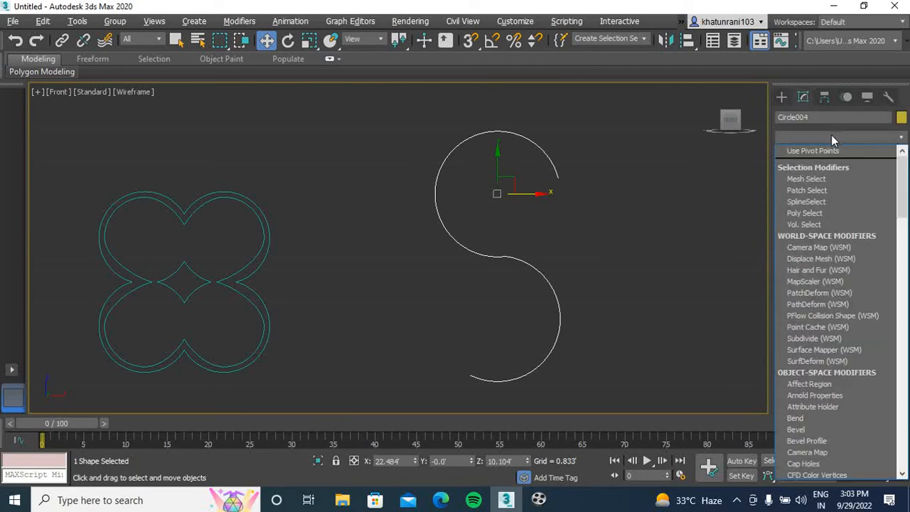
pyautogui.write('ext')
pyautogui.press('Return')
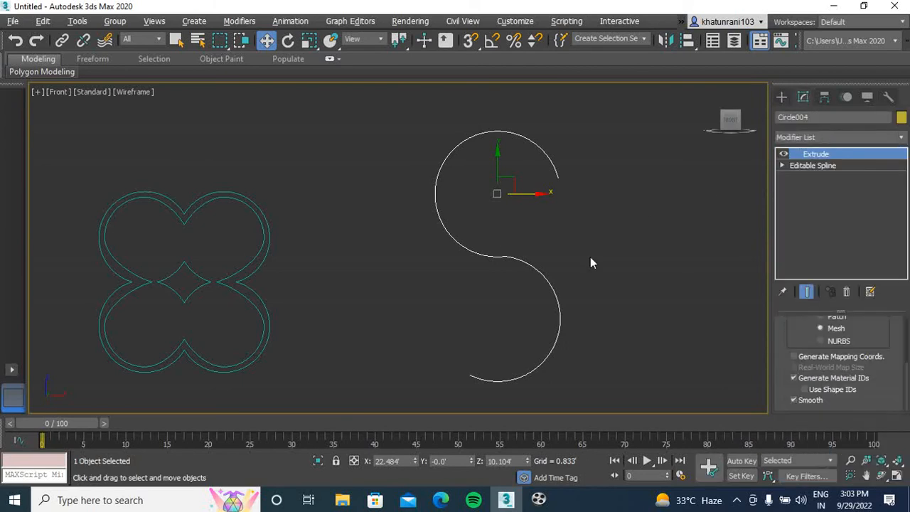
# Switch to the Perspective view and set the S shape's extrusion amount to about 4.04'
pyautogui.click(590, 256)
pyautogui.press('p')
pyautogui.scroll(-5, 502, 270)
pyautogui.moveTo(562, 252); pyautogui.dragTo(529, 256, button='middle')
pyautogui.scroll(6, 299, 287)
pyautogui.moveTo(724, 121)
pyautogui.mouseDown()
pyautogui.moveTo(714, 136)
pyautogui.moveTo(708, 128)
pyautogui.mouseUp()
pyautogui.moveTo(396, 239); pyautogui.dragTo(473, 227, button='middle')
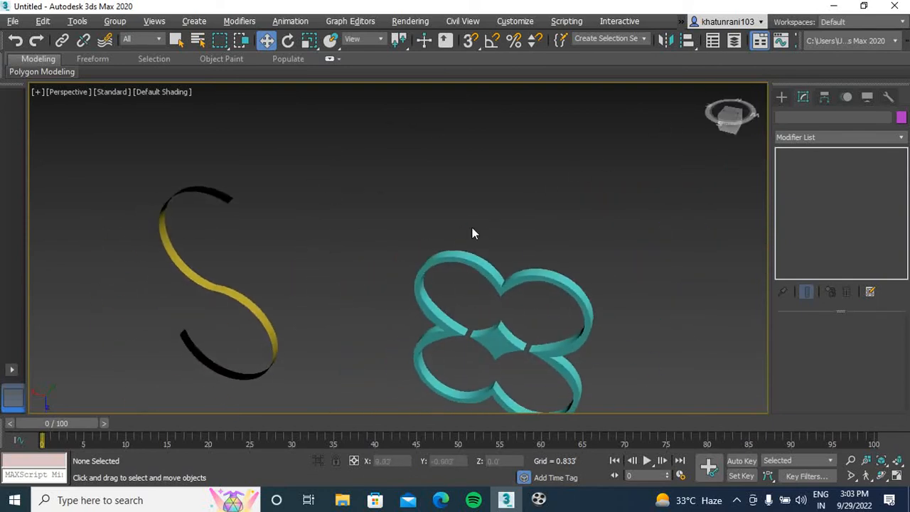
pyautogui.click(244, 304)
pyautogui.moveTo(876, 341); pyautogui.dragTo(876, 303)
pyautogui.moveTo(145, 240); pyautogui.dragTo(175, 203, button='middle')
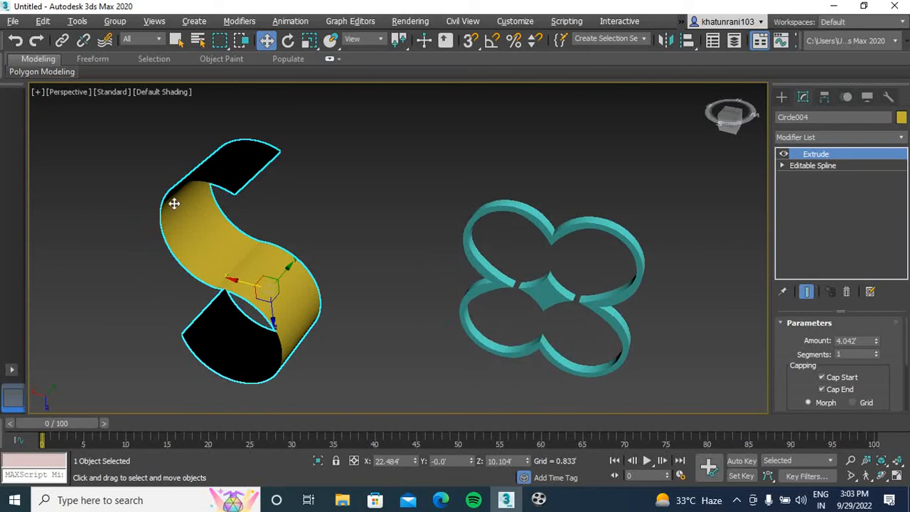
# Add a Shell modifier to the extruded S and set its outer amount to about 0.311'
pyautogui.click(818, 139)
pyautogui.write('sh')
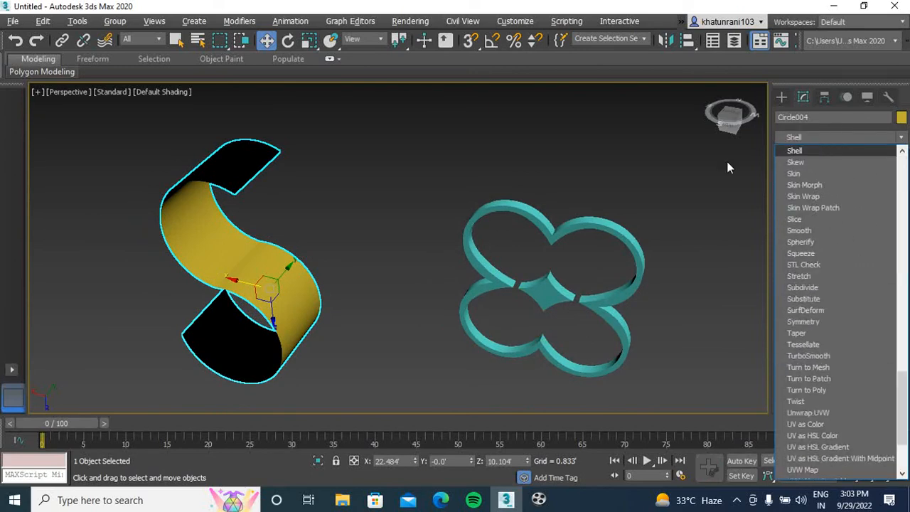
pyautogui.click(792, 148)
pyautogui.moveTo(731, 121); pyautogui.dragTo(731, 193)
pyautogui.moveTo(713, 88); pyautogui.dragTo(367, 327)
pyautogui.moveTo(367, 328); pyautogui.dragTo(343, 343, button='middle')
pyautogui.moveTo(882, 356)
pyautogui.mouseDown()
pyautogui.moveTo(887, 134)
pyautogui.moveTo(879, 343)
pyautogui.mouseUp()
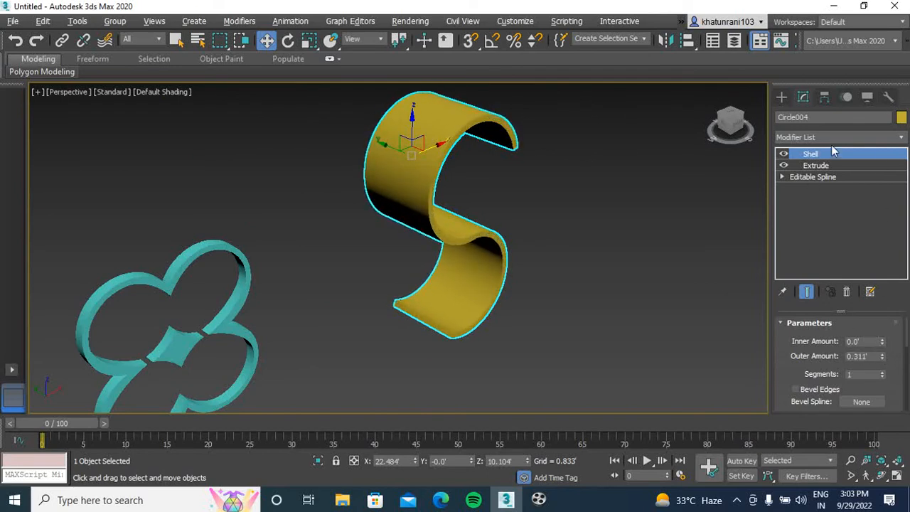
# Set the S shape's Extrude amount to 0.75' and its Shell inner amount to 0.026' and outer amount to 0.433'
pyautogui.click(841, 167)
pyautogui.moveTo(876, 344); pyautogui.dragTo(881, 397)
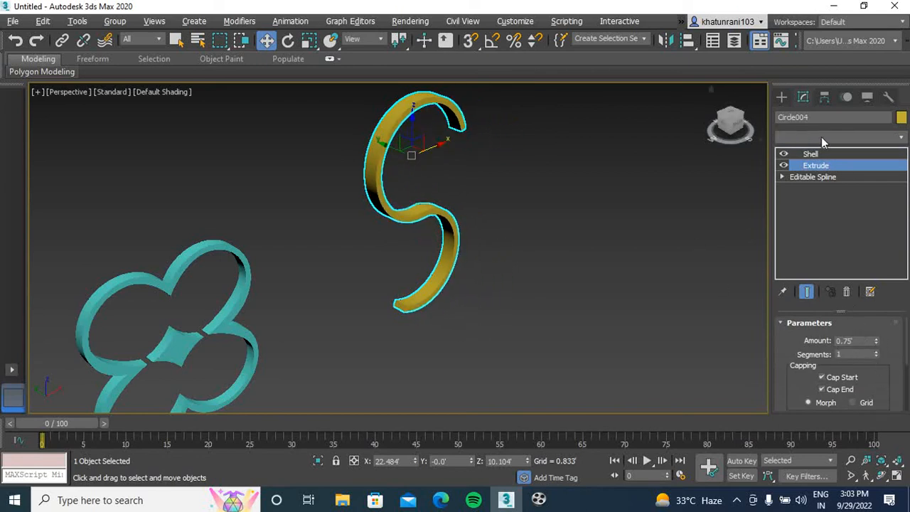
pyautogui.click(838, 155)
pyautogui.moveTo(876, 341); pyautogui.dragTo(876, 258)
pyautogui.click(658, 281)
pyautogui.moveTo(731, 126); pyautogui.dragTo(717, 137)
pyautogui.scroll(-4, 517, 242)
pyautogui.moveTo(521, 270); pyautogui.dragTo(414, 258, button='middle')
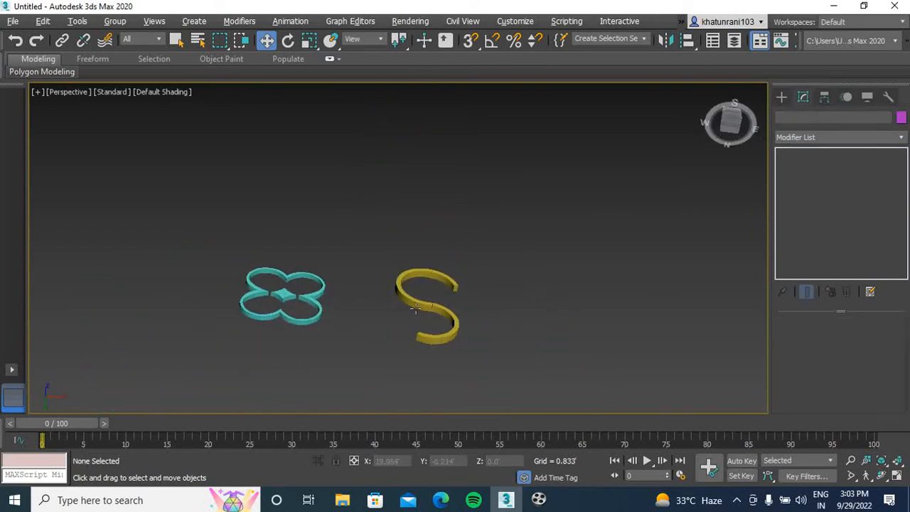
pyautogui.scroll(5, 435, 302)
pyautogui.scroll(-6, 458, 279)
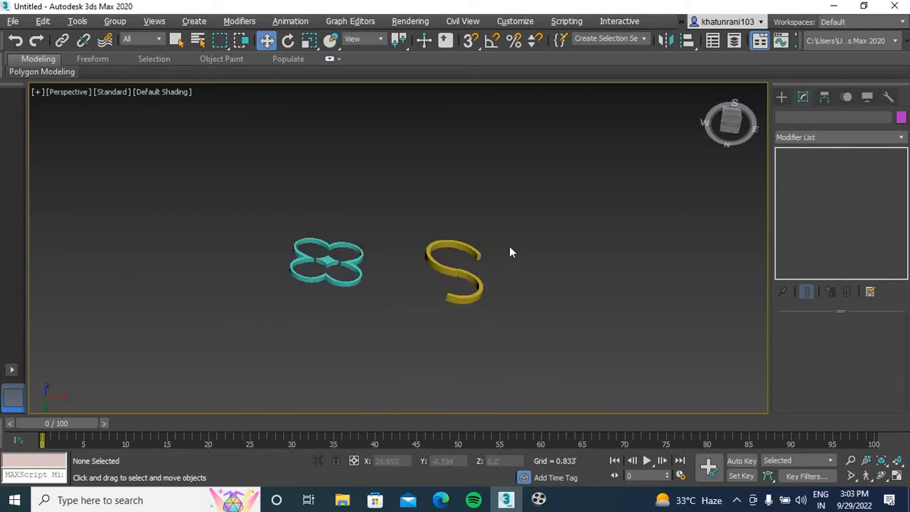
# Switch to the Front view and select the S shape
pyautogui.press('t')
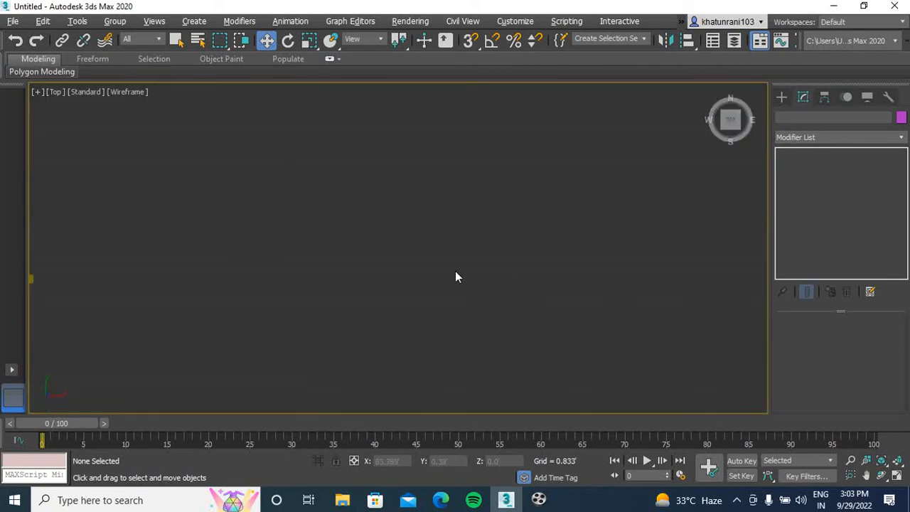
pyautogui.press('f')
pyautogui.moveTo(534, 227); pyautogui.dragTo(485, 228, button='middle')
pyautogui.moveTo(587, 132); pyautogui.dragTo(299, 397)
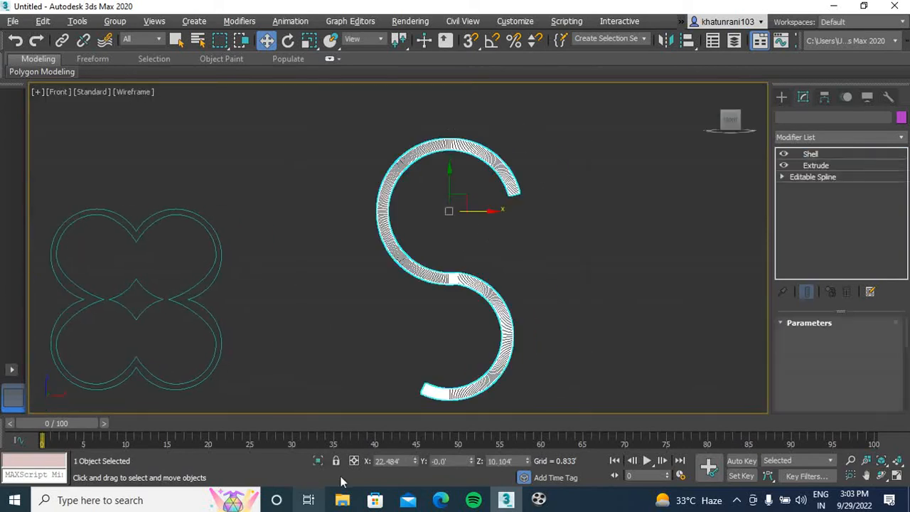
pyautogui.moveTo(547, 315); pyautogui.dragTo(491, 262, button='middle')
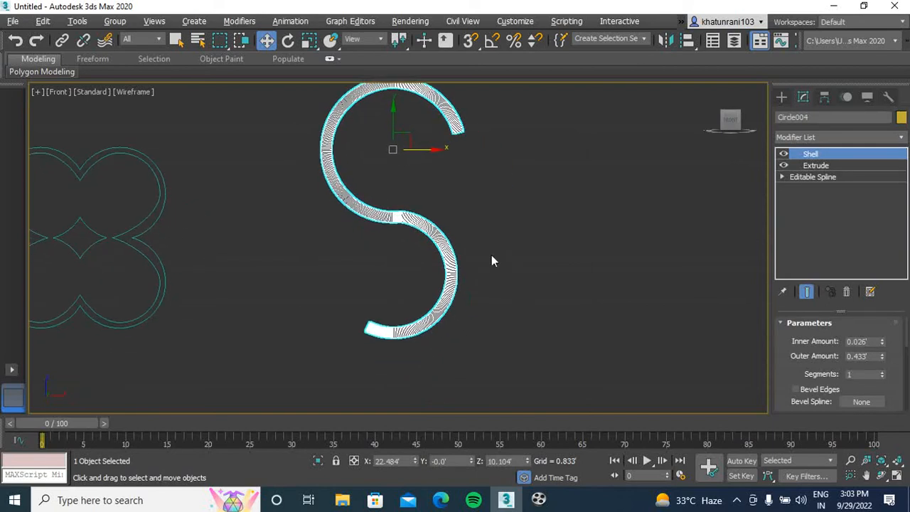
# Clone the S shape as one copy beside it along X, and delete that copy
pyautogui.click(780, 97)
pyautogui.keyDown('shift'); pyautogui.moveTo(433, 152); pyautogui.dragTo(564, 162); pyautogui.keyUp('shift')
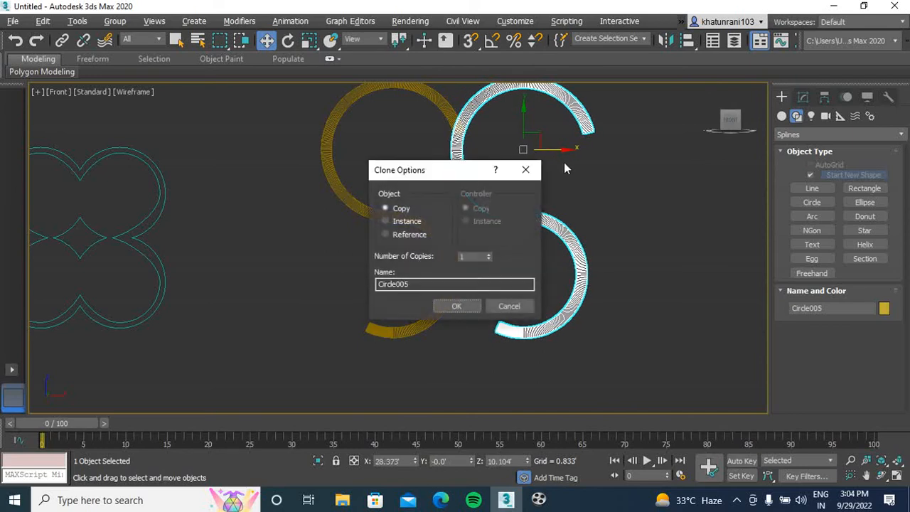
pyautogui.click(457, 306)
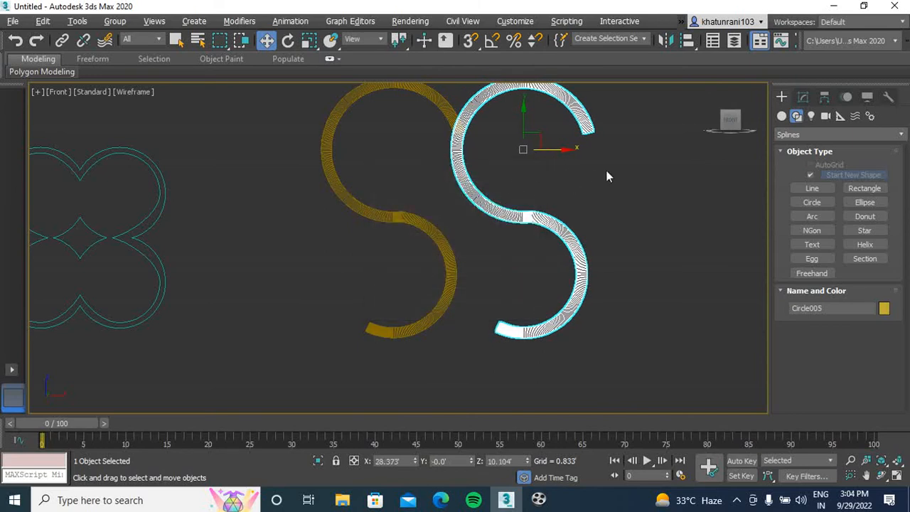
pyautogui.press('Delete')
# Mirror the S shape about the X axis as a copy with zero offset to form a figure eight
pyautogui.click(466, 127)
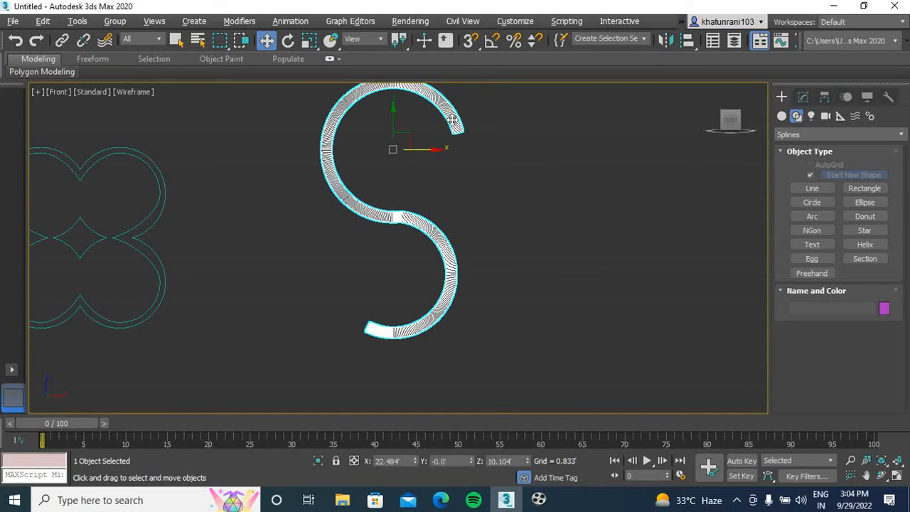
pyautogui.click(664, 41)
pyautogui.moveTo(457, 137); pyautogui.dragTo(660, 144)
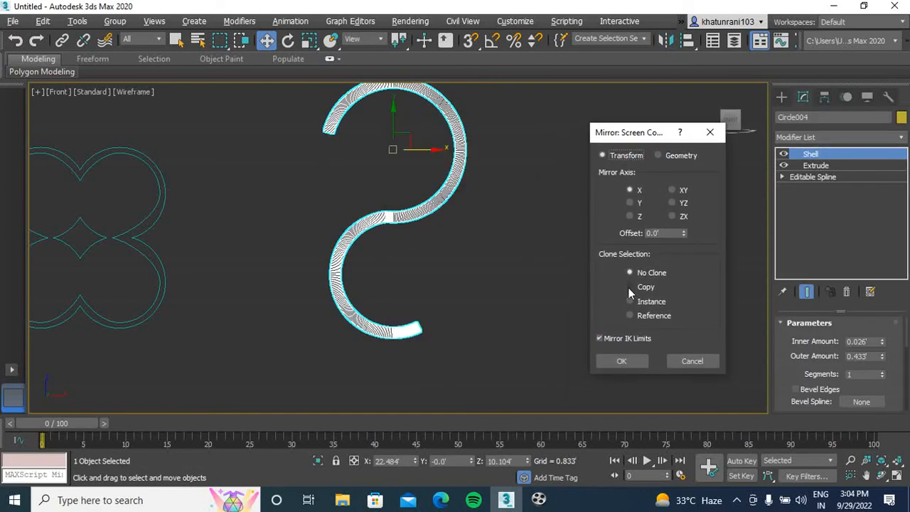
pyautogui.click(630, 287)
pyautogui.click(621, 361)
pyautogui.click(468, 271)
pyautogui.moveTo(515, 201); pyautogui.dragTo(489, 256, button='middle')
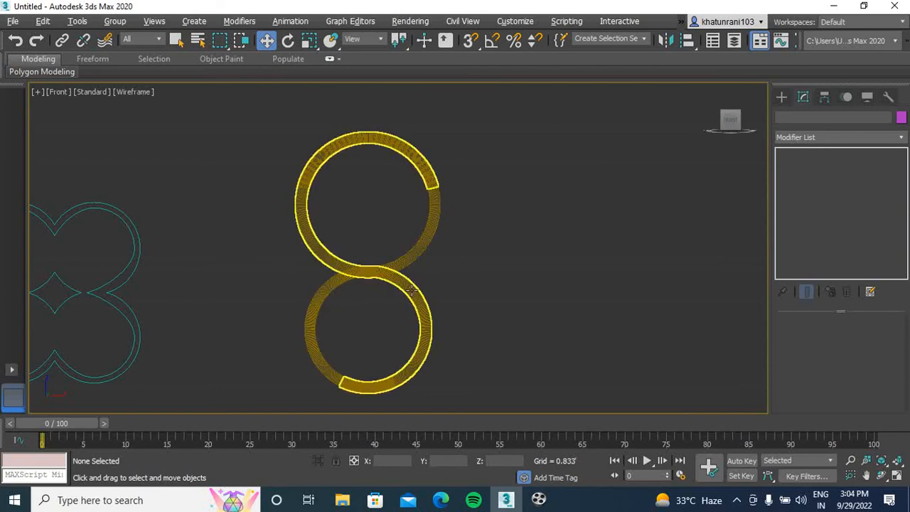
pyautogui.moveTo(228, 456); pyautogui.dragTo(228, 456)
pyautogui.click(446, 213)
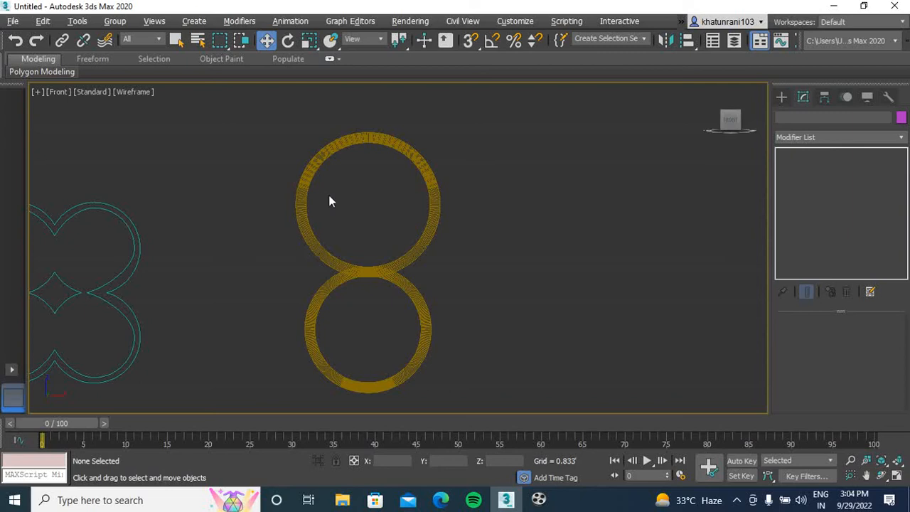
# Create a box around the figure eight in the Front view, about 13.9' long, 12.3' wide and 0.66' high
pyautogui.click(781, 96)
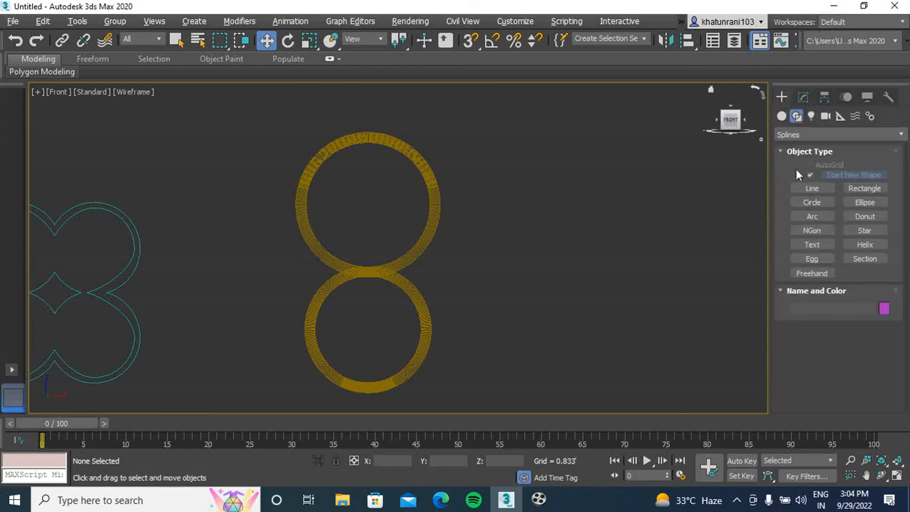
pyautogui.click(782, 116)
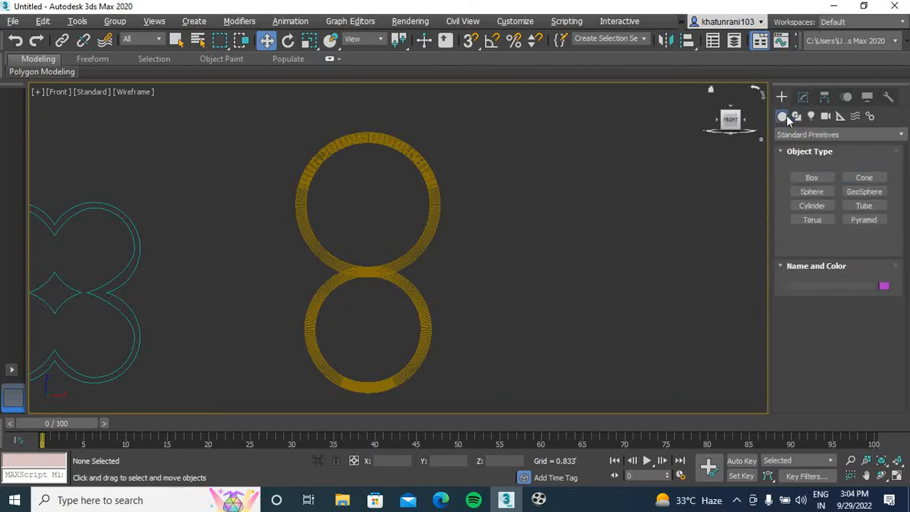
pyautogui.click(813, 178)
pyautogui.moveTo(225, 114); pyautogui.dragTo(499, 422)
pyautogui.click(498, 422)
pyautogui.click(490, 406)
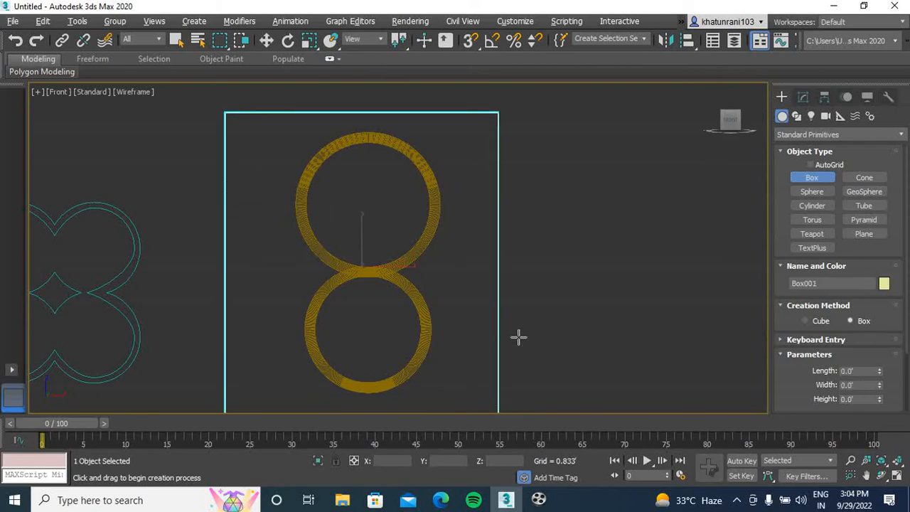
pyautogui.press('p')
pyautogui.scroll(8, 469, 284)
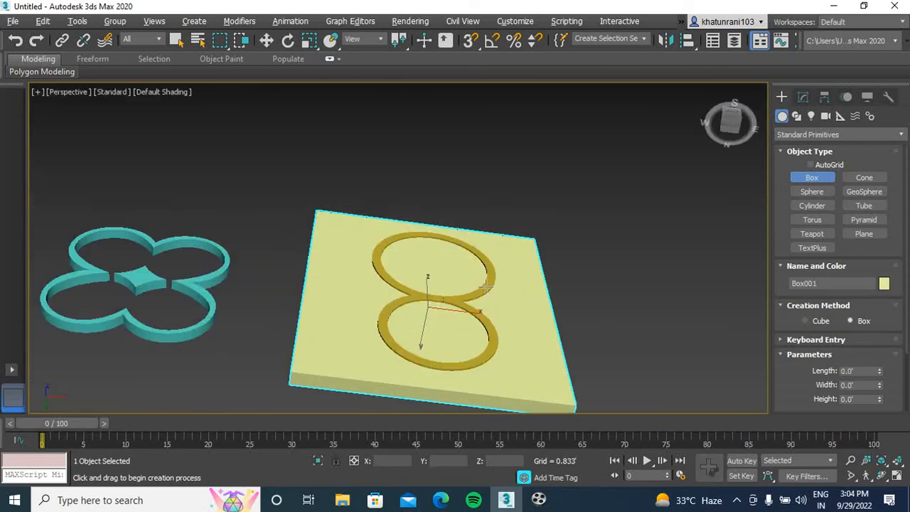
pyautogui.moveTo(736, 123); pyautogui.dragTo(691, 202)
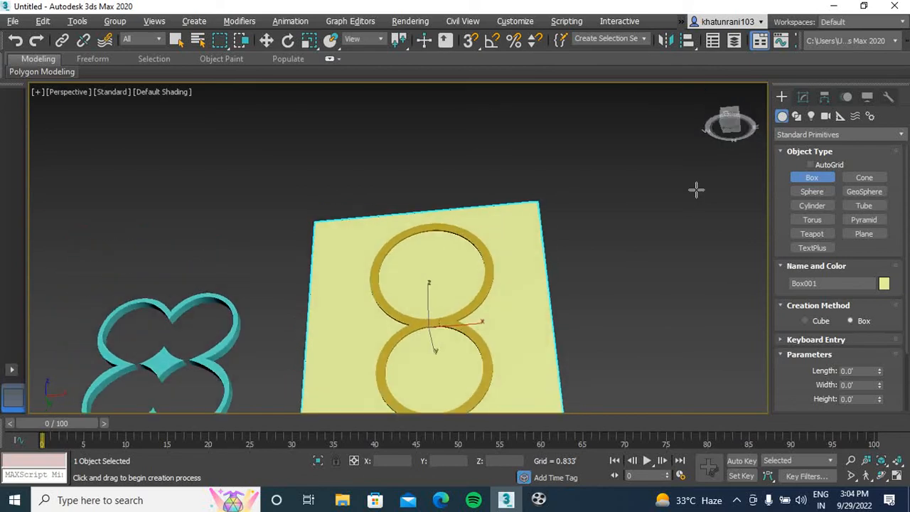
# Show all four viewports, select both S shapes and shift them in the Top view so they protrude from the box's front face
pyautogui.click(803, 96)
pyautogui.click(625, 203)
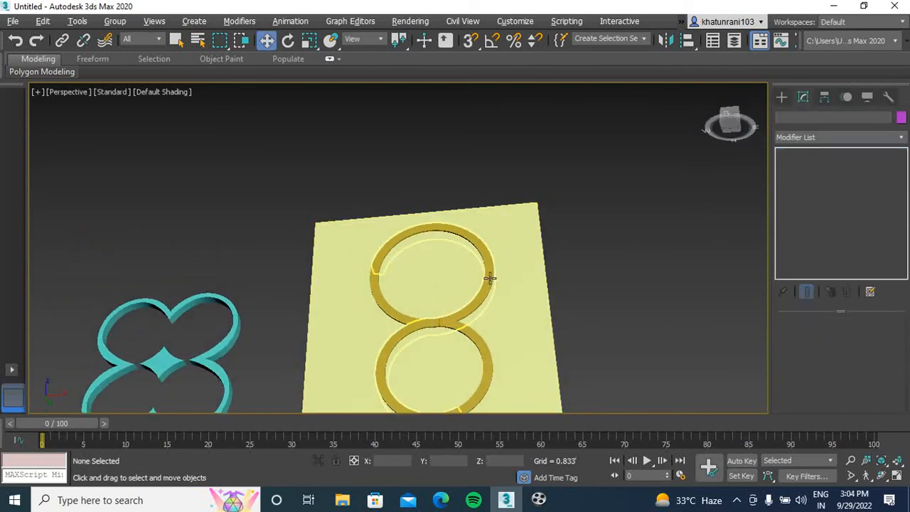
pyautogui.click(490, 278)
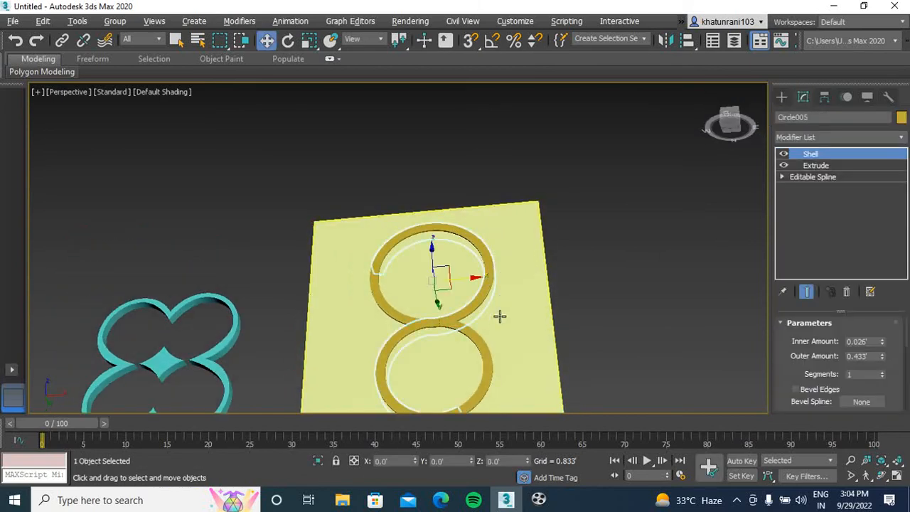
pyautogui.click(601, 300)
pyautogui.hotkey('alt', 'w')
pyautogui.scroll(10, 204, 202)
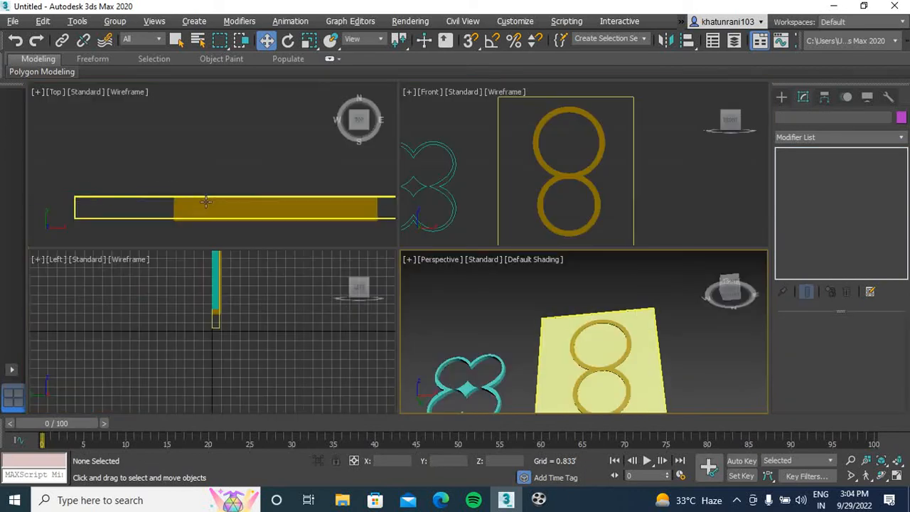
pyautogui.moveTo(205, 202); pyautogui.dragTo(167, 133, button='middle')
pyautogui.click(548, 170)
pyautogui.keyDown('ctrl'); pyautogui.click(562, 197); pyautogui.keyUp('ctrl')
pyautogui.rightClick(227, 187)
pyautogui.moveTo(224, 111); pyautogui.dragTo(225, 114)
pyautogui.click(237, 201)
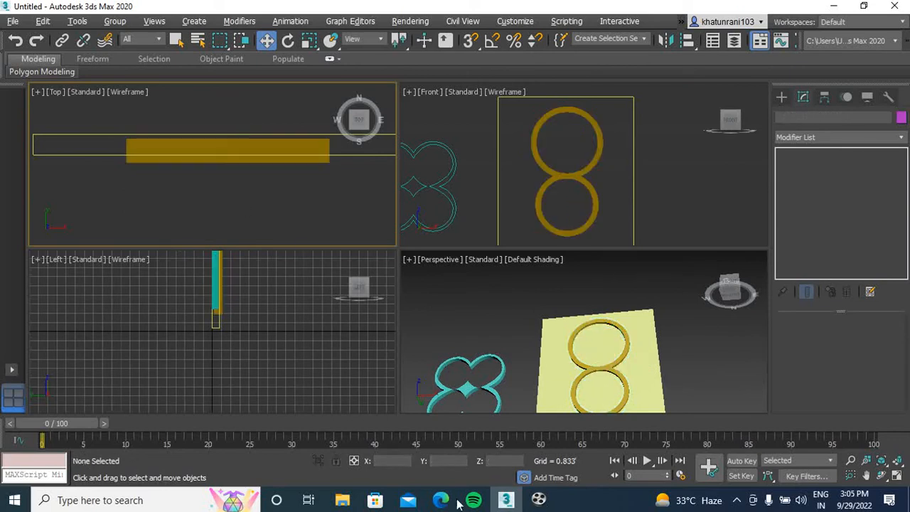
# Turn the box into a Boolean compound object and add both S shapes as operands
pyautogui.click(651, 358)
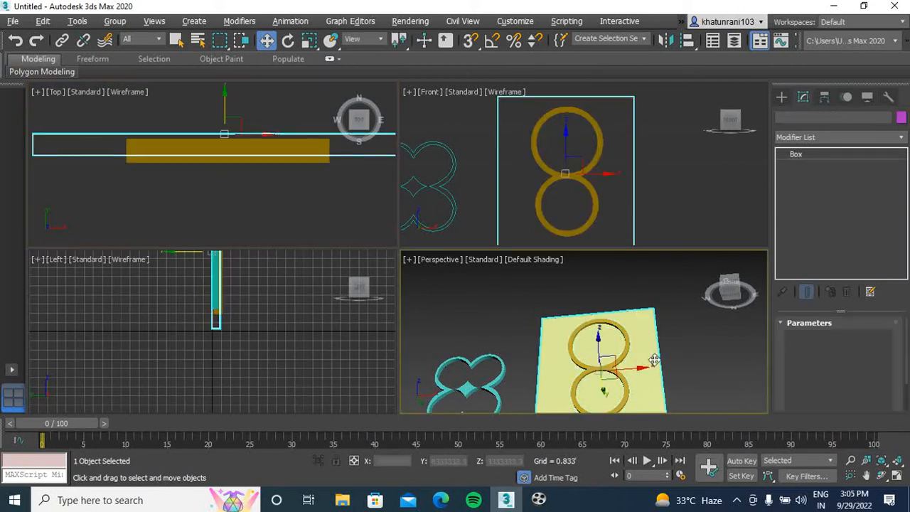
pyautogui.click(783, 99)
pyautogui.click(809, 135)
pyautogui.click(812, 170)
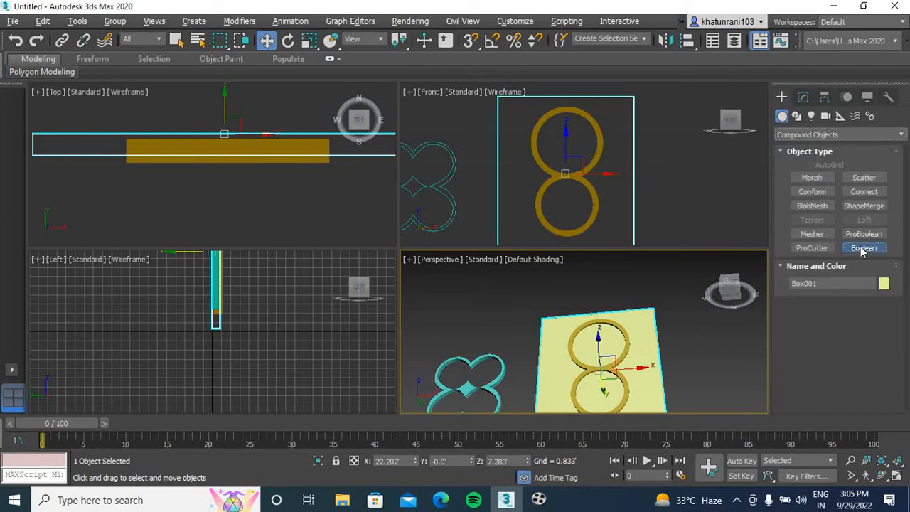
pyautogui.click(862, 248)
pyautogui.click(840, 320)
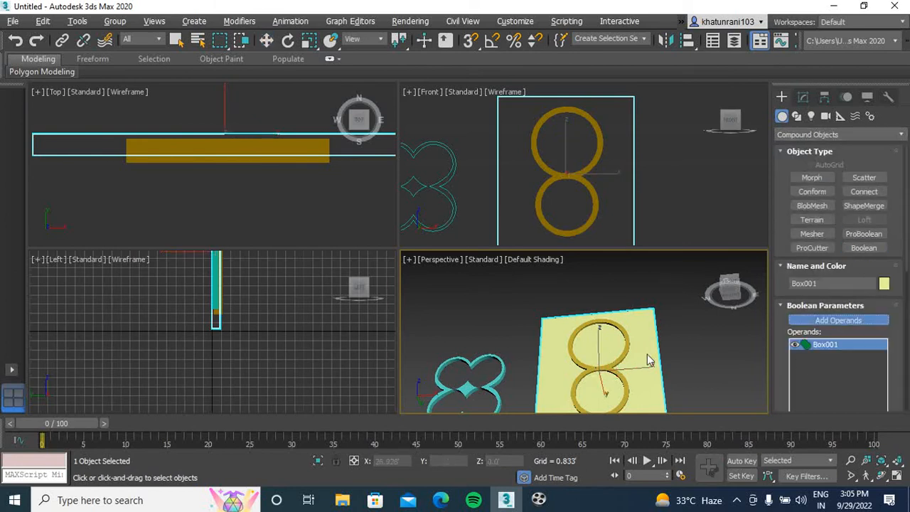
pyautogui.click(624, 346)
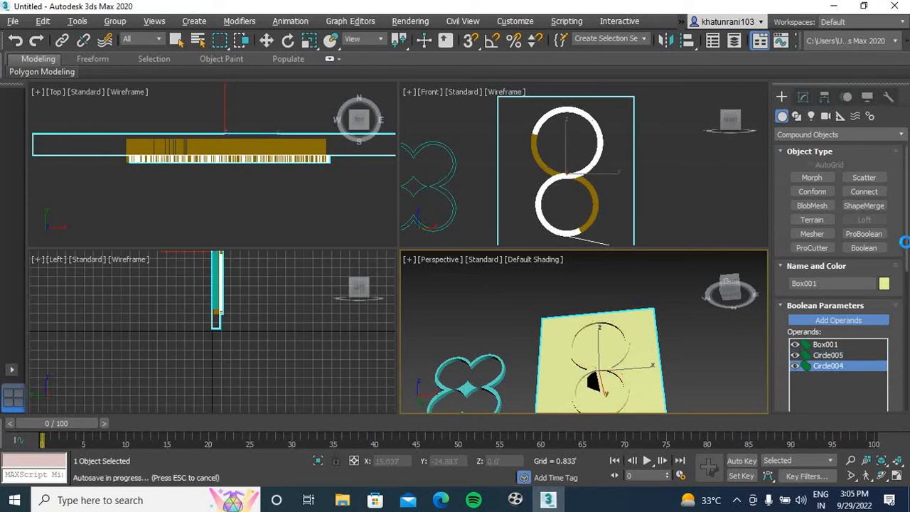
# Try the Subtract operation on both S-shape operands of the box's Boolean and inspect the object in the Perspective view
pyautogui.scroll(-3, 906, 249)
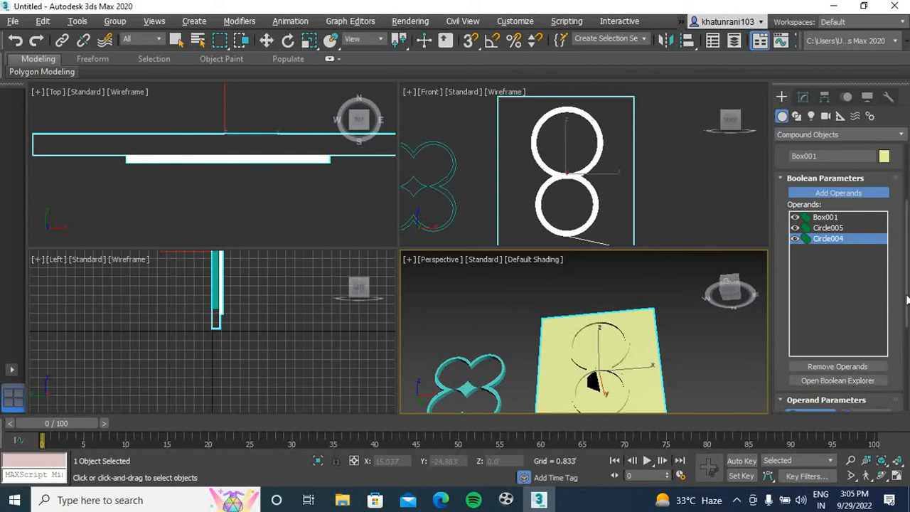
pyautogui.scroll(-2, 889, 341)
pyautogui.click(811, 393)
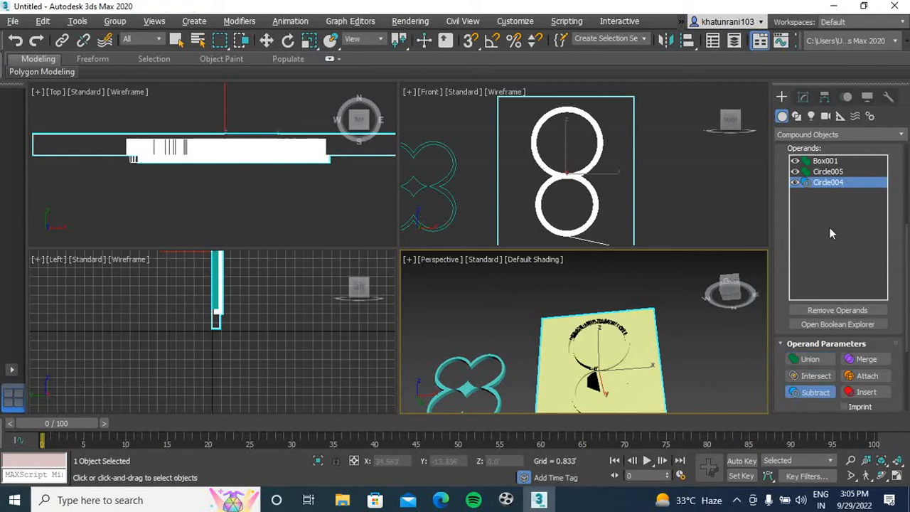
pyautogui.click(839, 173)
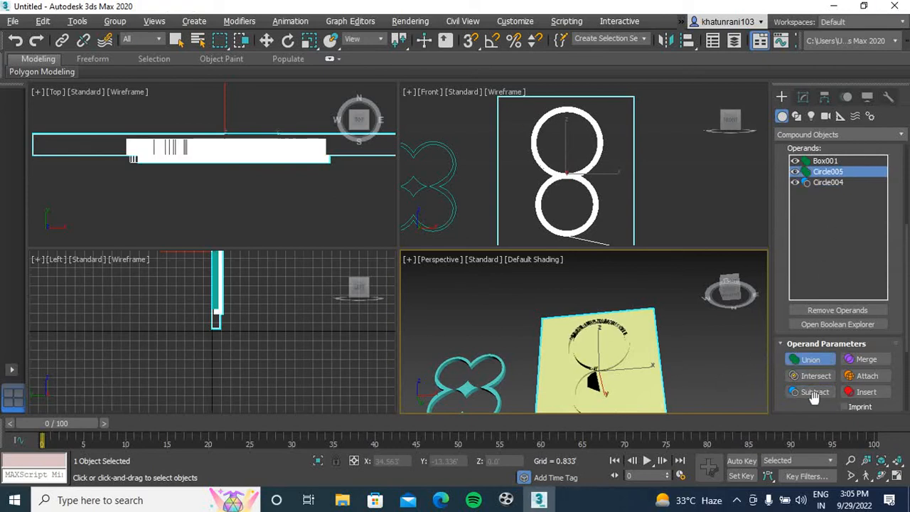
pyautogui.click(816, 393)
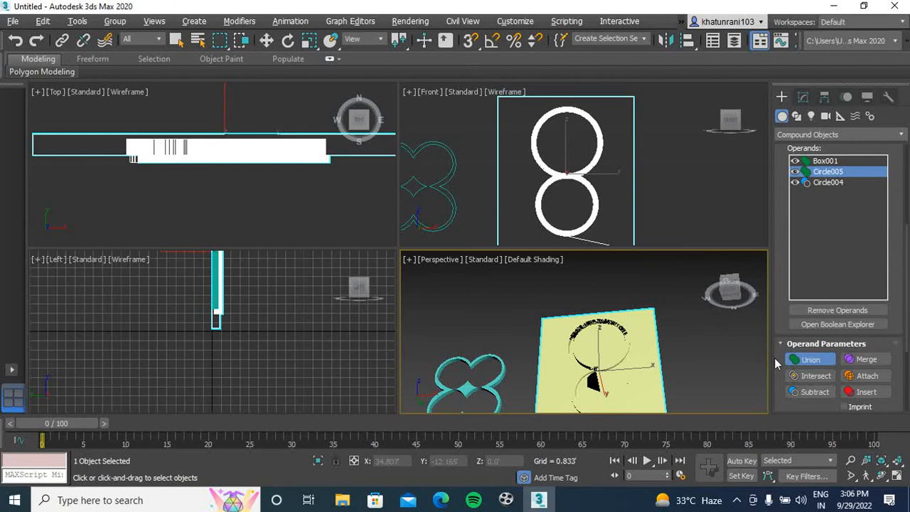
pyautogui.click(818, 359)
pyautogui.click(817, 392)
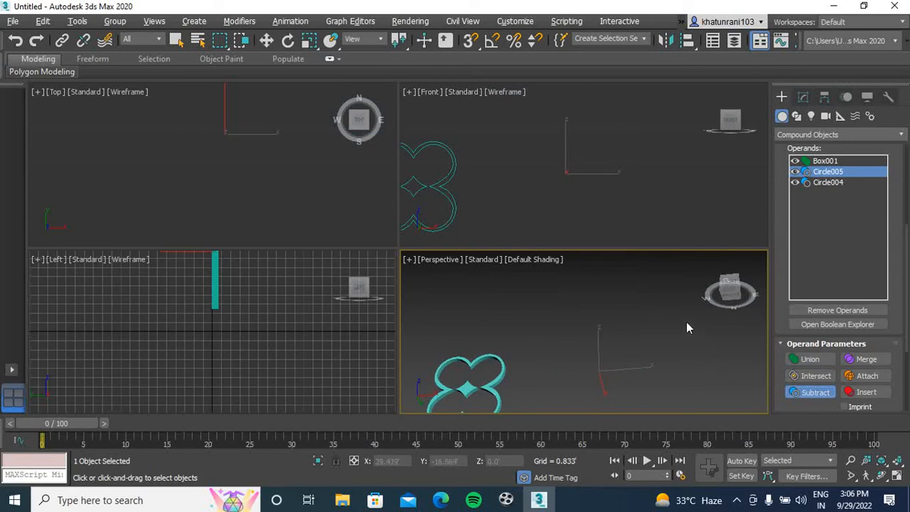
pyautogui.keyDown('alt'); pyautogui.moveTo(595, 339); pyautogui.dragTo(545, 284, button='middle'); pyautogui.keyUp('alt')
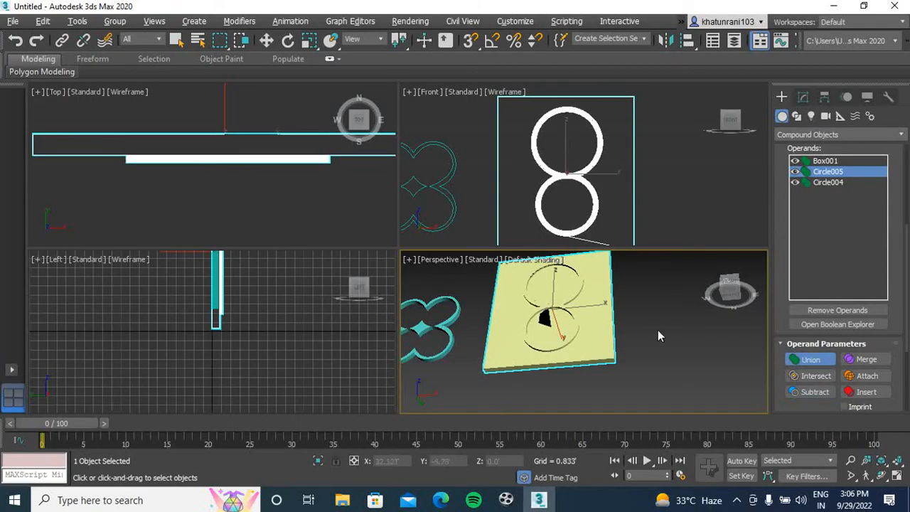
pyautogui.moveTo(722, 297)
pyautogui.mouseDown()
pyautogui.moveTo(721, 347)
pyautogui.moveTo(760, 313)
pyautogui.moveTo(713, 290)
pyautogui.mouseUp()
pyautogui.moveTo(607, 313); pyautogui.dragTo(631, 360, button='middle')
# Maximize the Front view and draw a rectangle spline in the empty space to the right of the figure-eight box
pyautogui.rightClick(686, 194)
pyautogui.press('w')
pyautogui.click(803, 96)
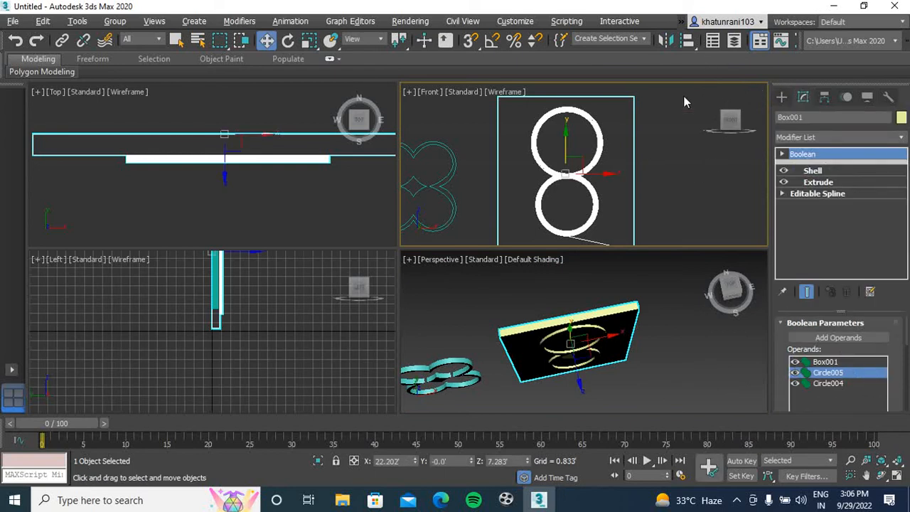
pyautogui.scroll(-2, 636, 148)
pyautogui.moveTo(636, 148); pyautogui.dragTo(532, 162, button='middle')
pyautogui.hotkey('alt', 'w')
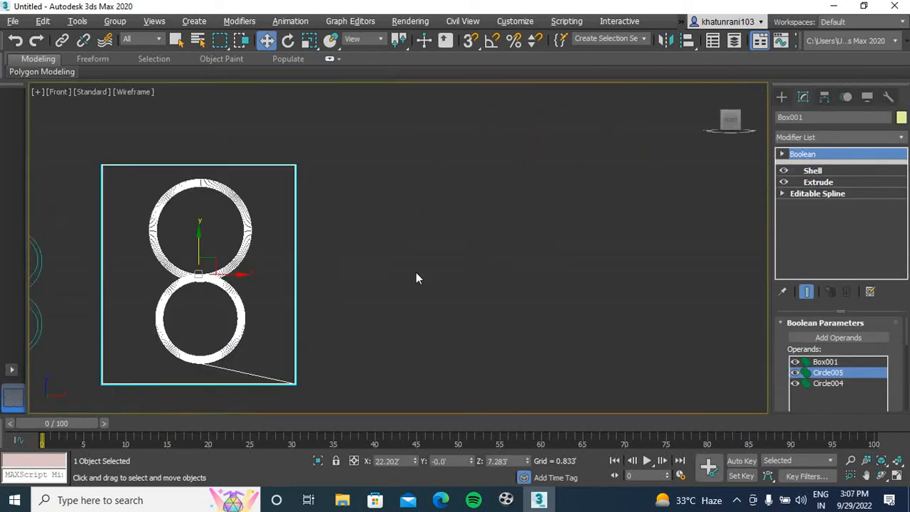
pyautogui.moveTo(422, 268); pyautogui.dragTo(331, 252, button='middle')
pyautogui.click(782, 98)
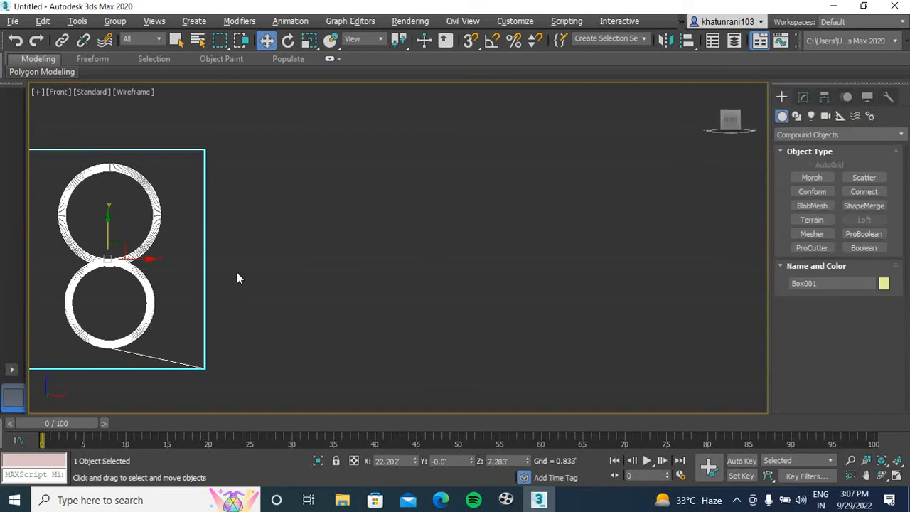
pyautogui.moveTo(234, 283); pyautogui.dragTo(335, 261, button='middle')
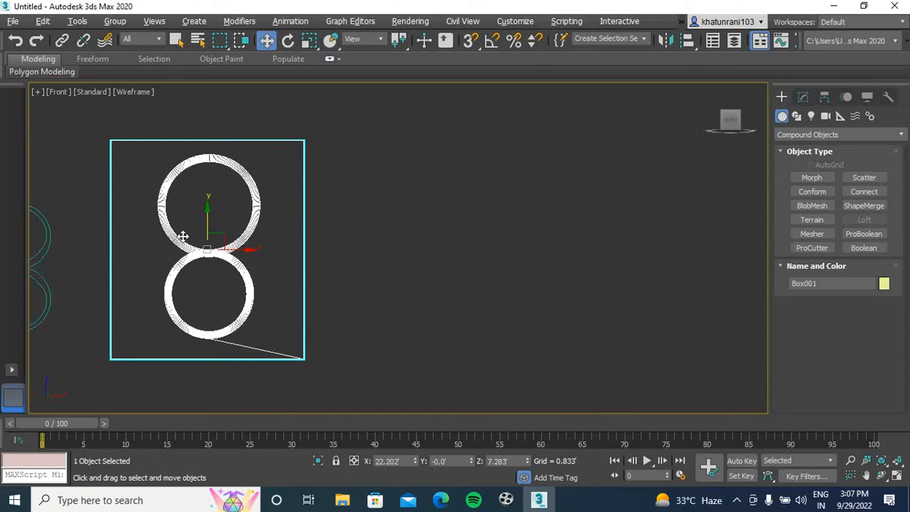
pyautogui.click(796, 116)
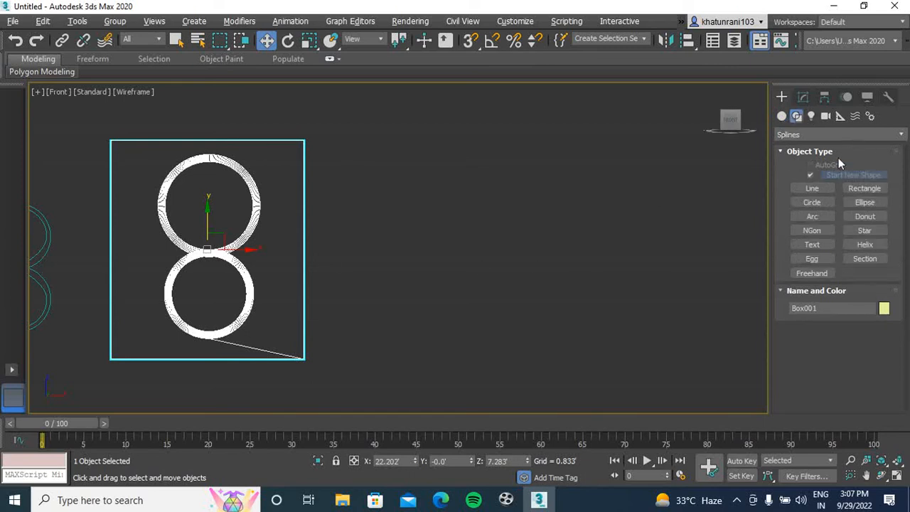
pyautogui.moveTo(591, 220); pyautogui.dragTo(503, 240, button='middle')
pyautogui.click(862, 188)
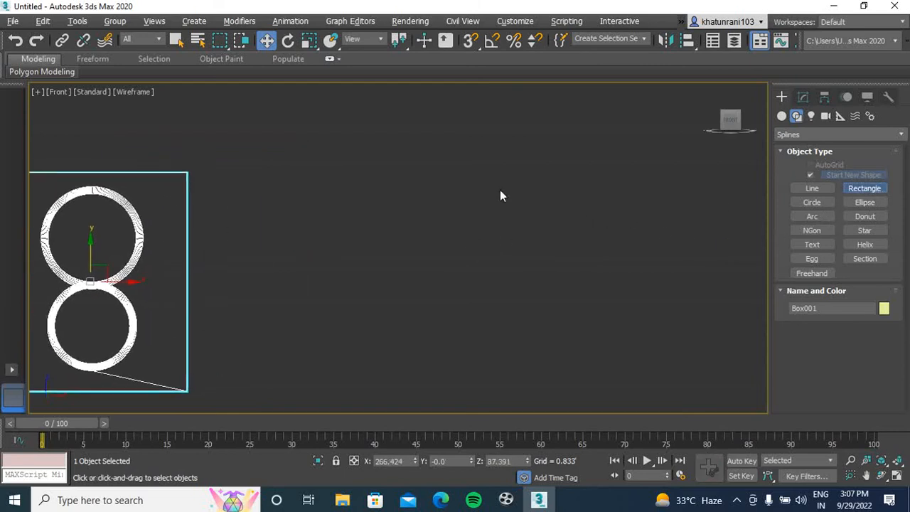
pyautogui.moveTo(281, 171); pyautogui.dragTo(540, 346)
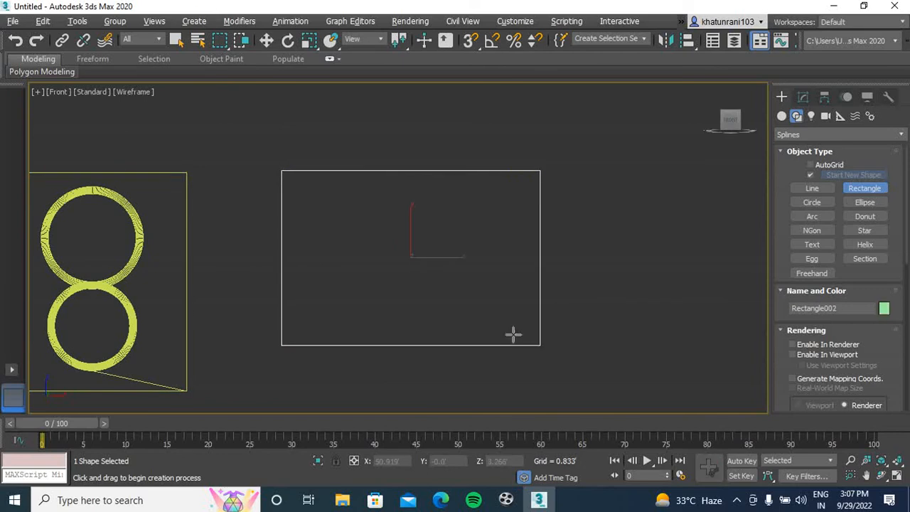
pyautogui.rightClick(555, 197)
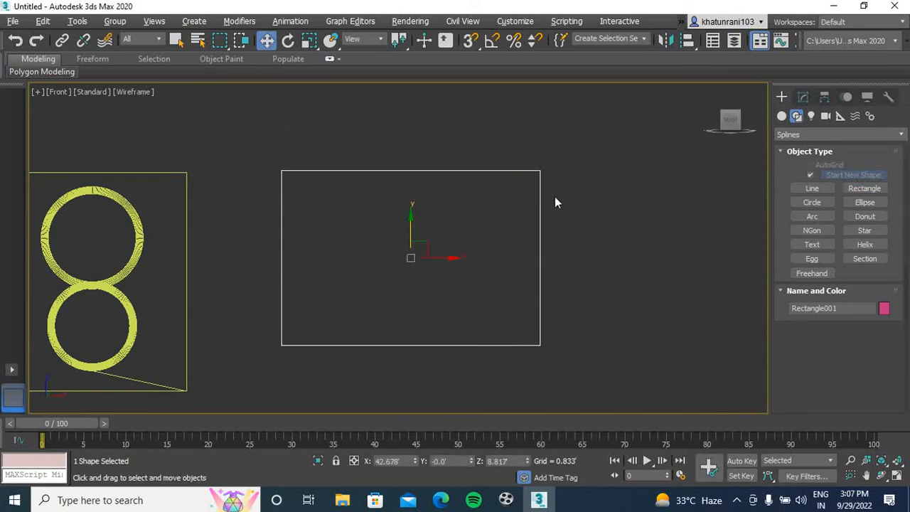
# Convert the new rectangle to an Editable Spline
pyautogui.rightClick(542, 211)
pyautogui.moveTo(605, 346)
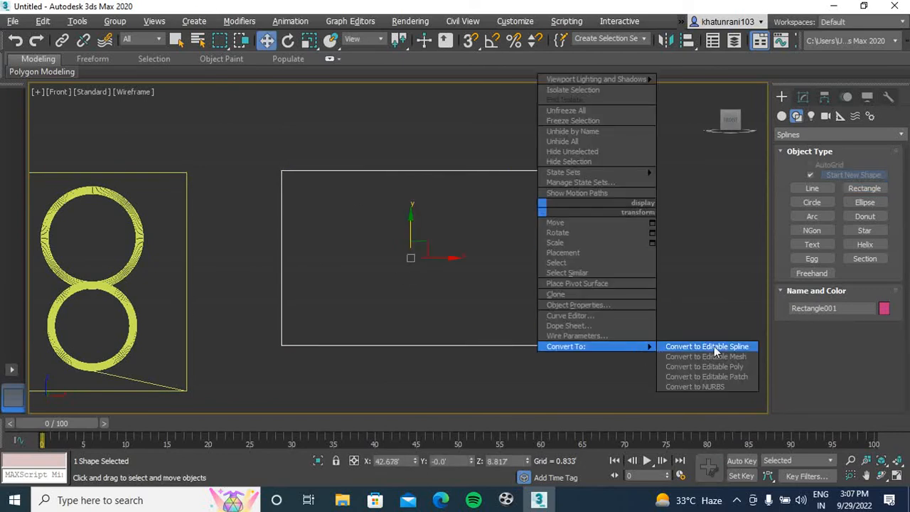
pyautogui.click(717, 348)
pyautogui.press('q')
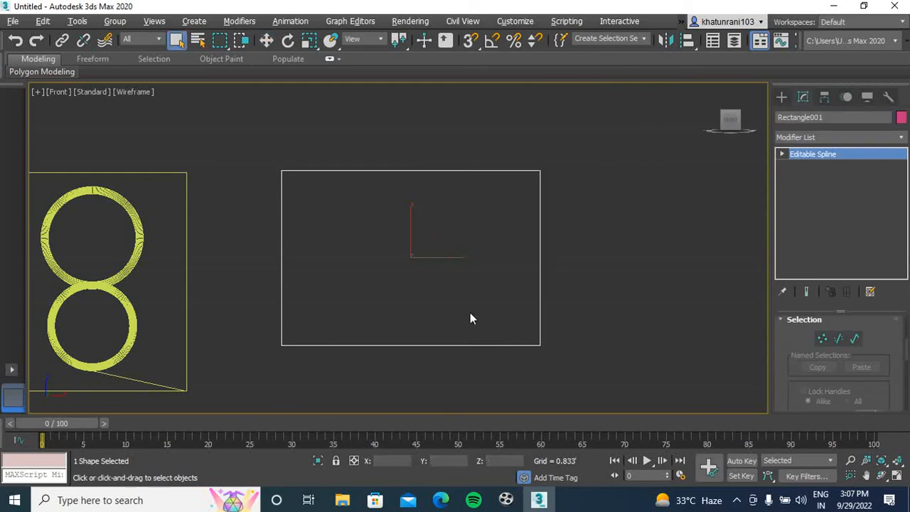
# Select all four vertices of the rectangle spline and chamfer its corners equally
pyautogui.press('1')
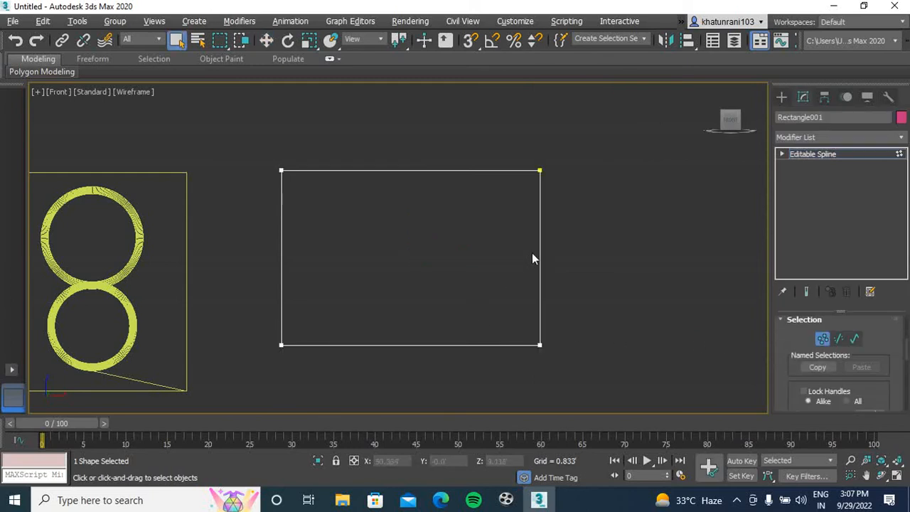
pyautogui.moveTo(638, 117); pyautogui.dragTo(245, 406)
pyautogui.scroll(-3, 908, 349)
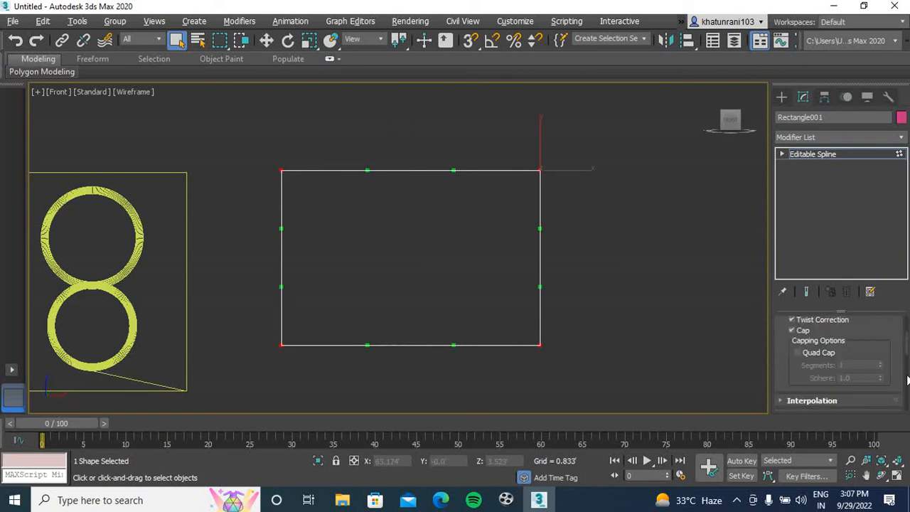
pyautogui.scroll(-3, 908, 366)
pyautogui.scroll(-5, 907, 370)
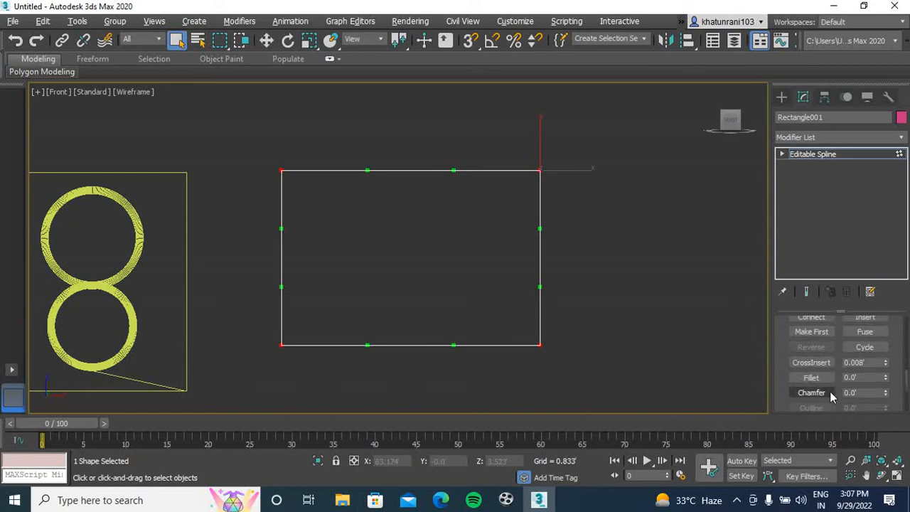
pyautogui.click(820, 394)
pyautogui.moveTo(541, 344); pyautogui.dragTo(545, 303)
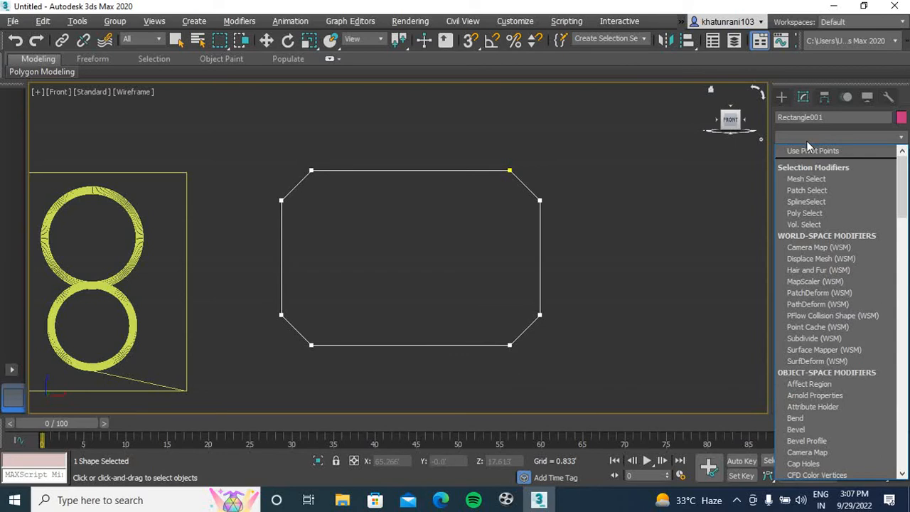
# Preview the chamfered rectangle with a 0.75' Extrude modifier in the Perspective view and delete the modifier
pyautogui.scroll(-5, 812, 206)
pyautogui.click(813, 206)
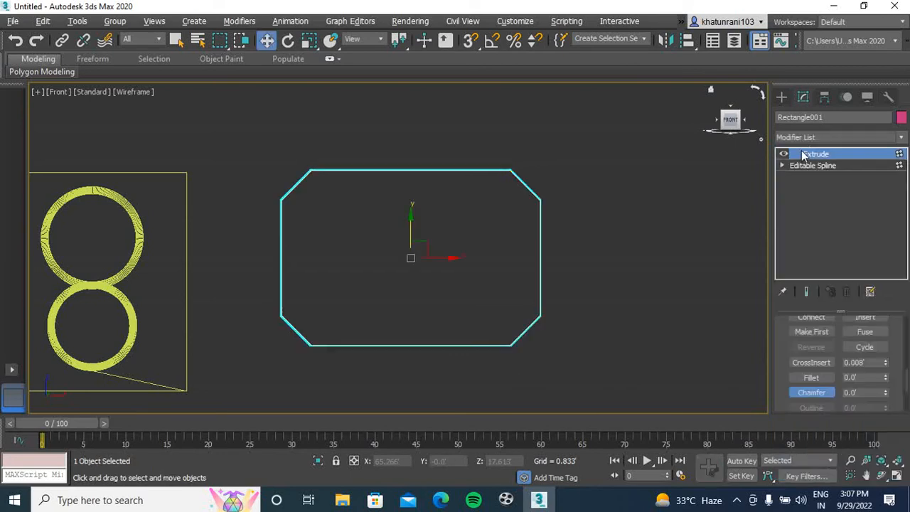
pyautogui.click(642, 201)
pyautogui.press('p')
pyautogui.scroll(-3, 547, 242)
pyautogui.moveTo(372, 239); pyautogui.dragTo(96, 233, button='middle')
pyautogui.click(725, 128)
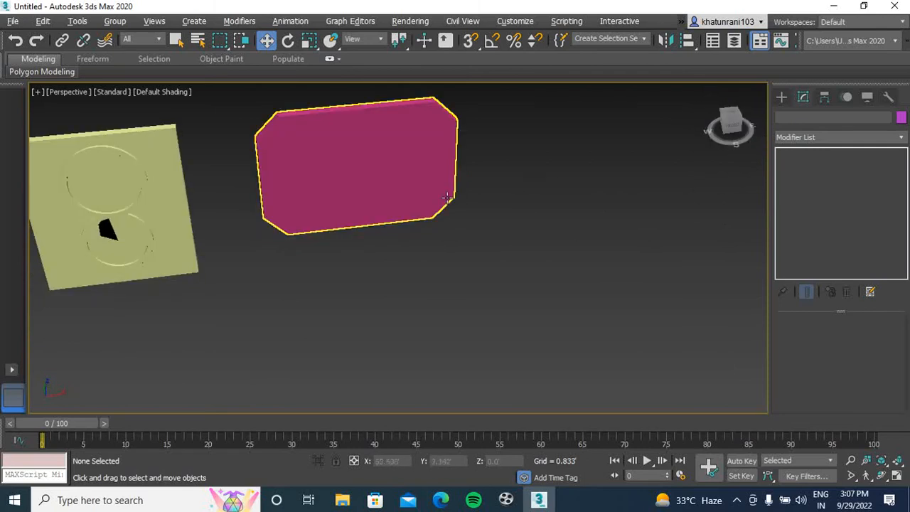
pyautogui.scroll(5, 346, 208)
pyautogui.scroll(-4, 347, 208)
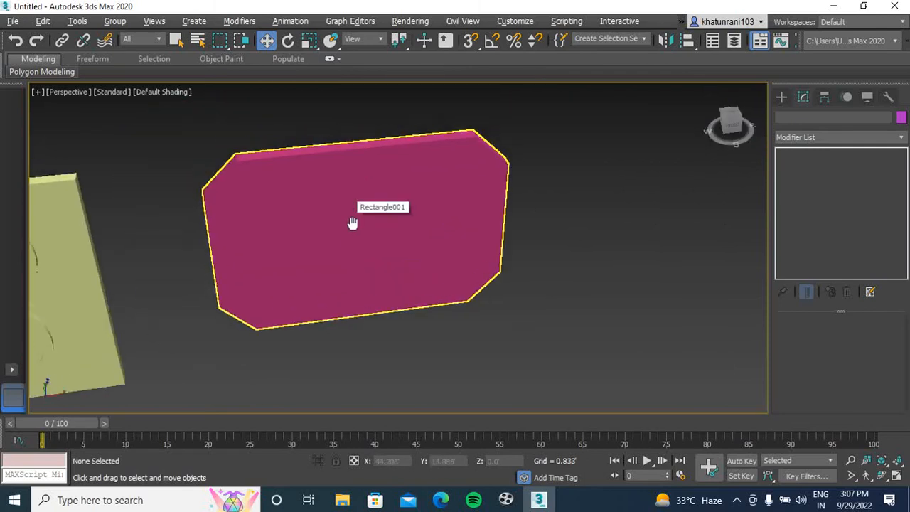
pyautogui.click(426, 212)
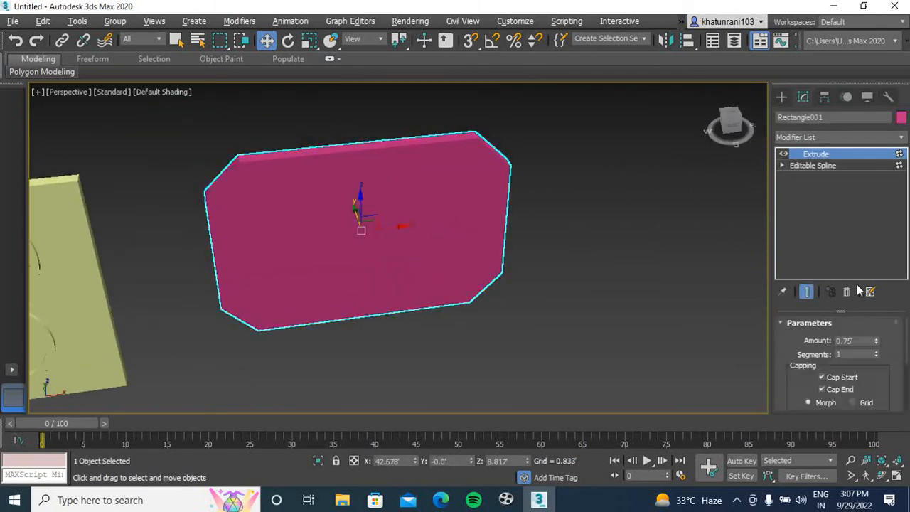
pyautogui.click(848, 293)
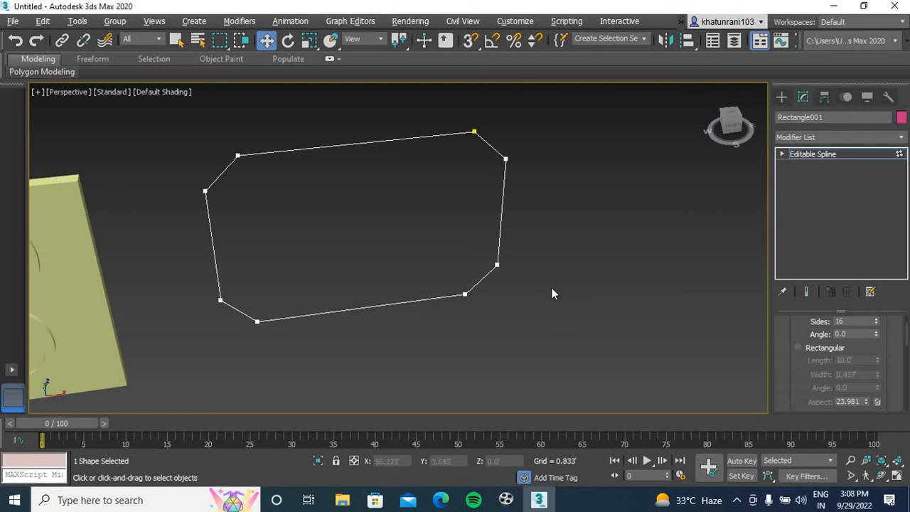
# Return to the maximized Front view and turn on 3D snapping to vertices for drawing arc splines
pyautogui.hotkey('alt', 'w')
pyautogui.moveTo(532, 235); pyautogui.dragTo(559, 190, button='middle')
pyautogui.hotkey('alt', 'w')
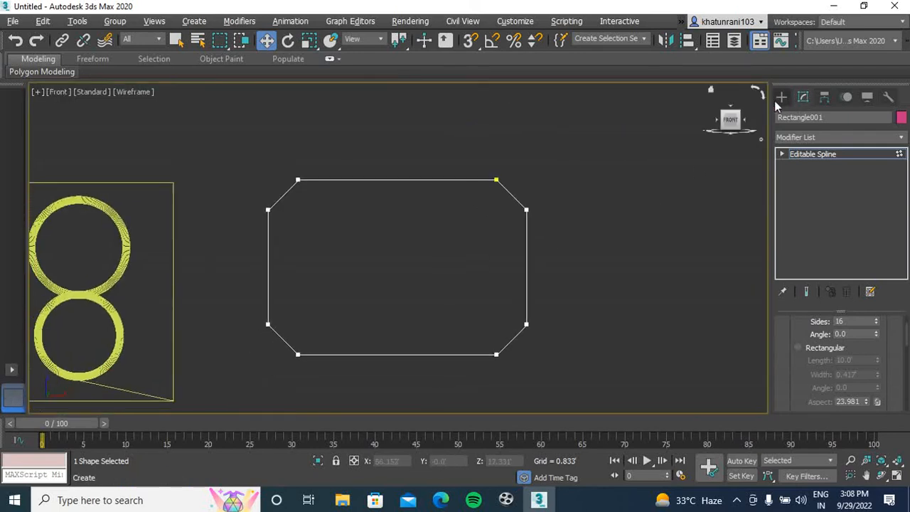
pyautogui.click(782, 97)
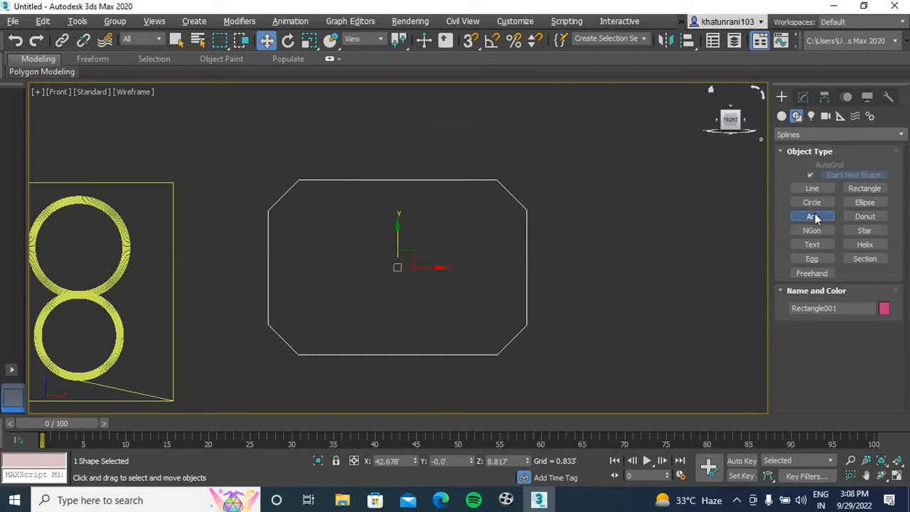
pyautogui.click(813, 216)
pyautogui.press('s')
pyautogui.rightClick(469, 40)
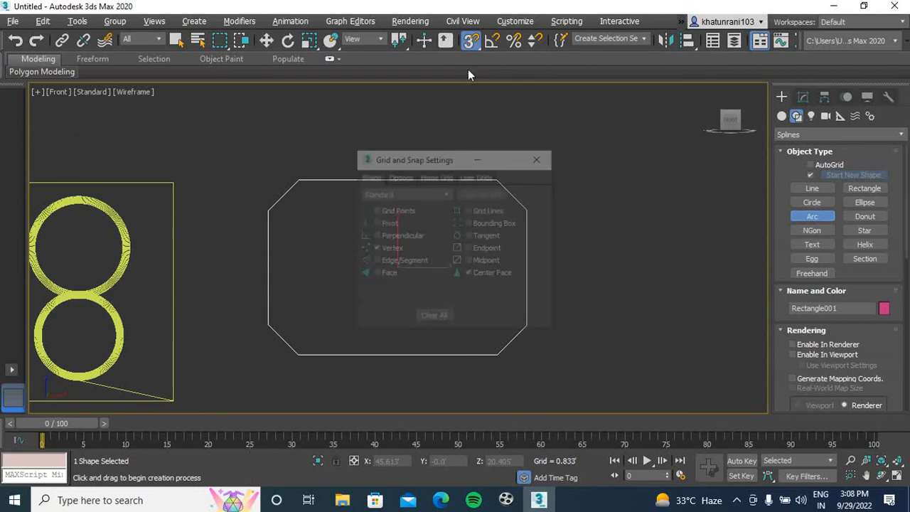
pyautogui.click(540, 157)
# Draw an inward-curving arc between the two vertices of the rectangle's upper-right chamfer
pyautogui.scroll(2, 503, 180)
pyautogui.moveTo(502, 181); pyautogui.dragTo(315, 138, button='middle')
pyautogui.scroll(6, 417, 154)
pyautogui.click(313, 133)
pyautogui.moveTo(313, 133); pyautogui.dragTo(480, 305)
pyautogui.click(441, 297)
# Draw an inward-curving arc between the two vertices of the rectangle's lower-right chamfer
pyautogui.scroll(-5, 500, 270)
pyautogui.moveTo(500, 268); pyautogui.dragTo(509, 89, button='middle')
pyautogui.moveTo(542, 270); pyautogui.dragTo(559, 207, button='middle')
pyautogui.scroll(3, 487, 312)
pyautogui.moveTo(430, 329); pyautogui.dragTo(550, 208)
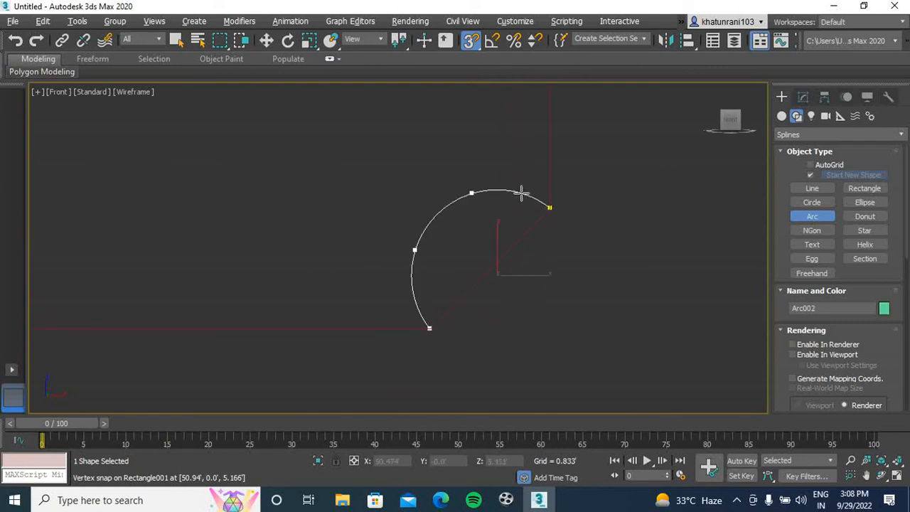
pyautogui.click(526, 212)
# Draw an inward-curving arc between the two vertices of the rectangle's lower-left chamfer
pyautogui.scroll(-3, 331, 240)
pyautogui.moveTo(254, 242); pyautogui.dragTo(511, 262, button='middle')
pyautogui.moveTo(244, 273); pyautogui.dragTo(307, 275, button='middle')
pyautogui.moveTo(256, 241); pyautogui.dragTo(316, 302)
pyautogui.click(314, 279)
# Draw an inward-curving arc between the two vertices of the rectangle's upper-left chamfer
pyautogui.moveTo(358, 225); pyautogui.dragTo(313, 348, button='middle')
pyautogui.scroll(-2, 285, 250)
pyautogui.moveTo(283, 209); pyautogui.dragTo(272, 245, button='middle')
pyautogui.scroll(4, 244, 247)
pyautogui.moveTo(202, 248); pyautogui.dragTo(322, 130)
pyautogui.rightClick(321, 135)
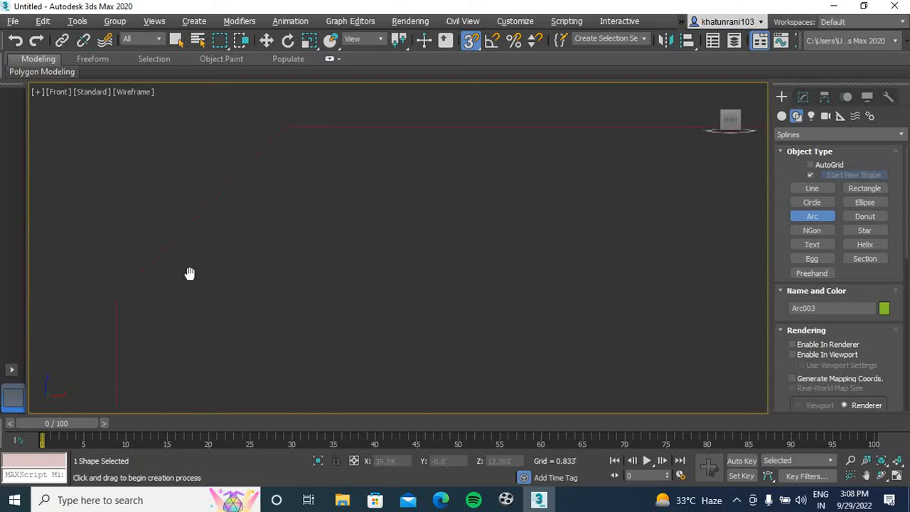
pyautogui.moveTo(113, 308)
pyautogui.mouseDown()
pyautogui.moveTo(244, 192)
pyautogui.moveTo(283, 141)
pyautogui.mouseUp()
pyautogui.click(284, 158)
pyautogui.scroll(-4, 368, 206)
pyautogui.scroll(-5, 218, 168)
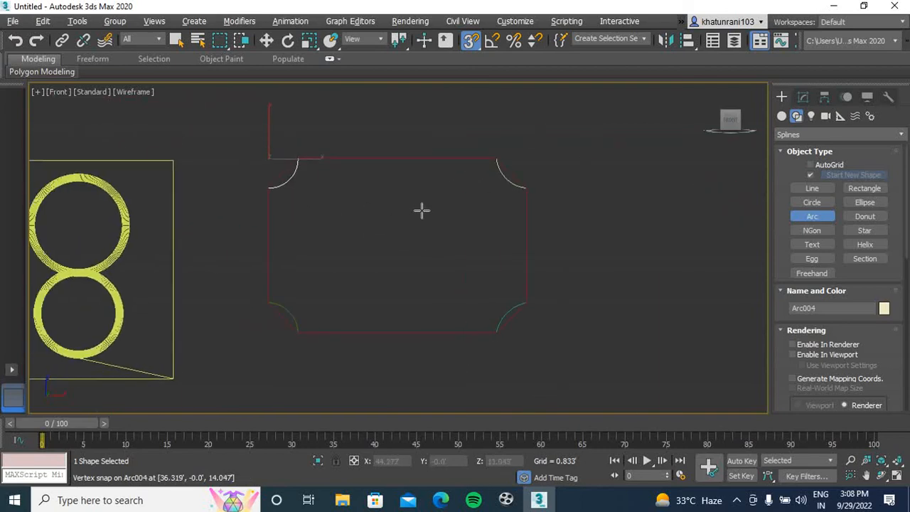
# Attach the four corner arcs to the chamfered rectangle spline so they form one editable shape
pyautogui.click(803, 97)
pyautogui.click(435, 159)
pyautogui.click(430, 162)
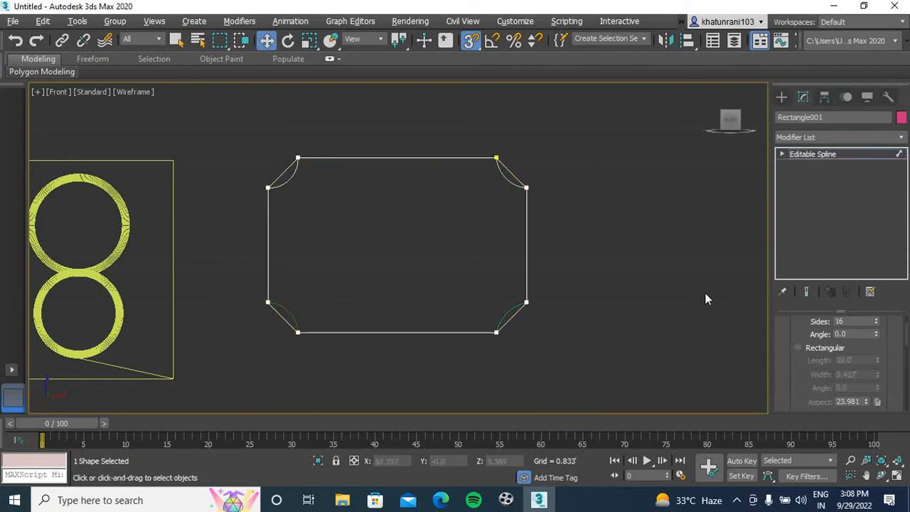
pyautogui.moveTo(906, 340); pyautogui.dragTo(907, 363)
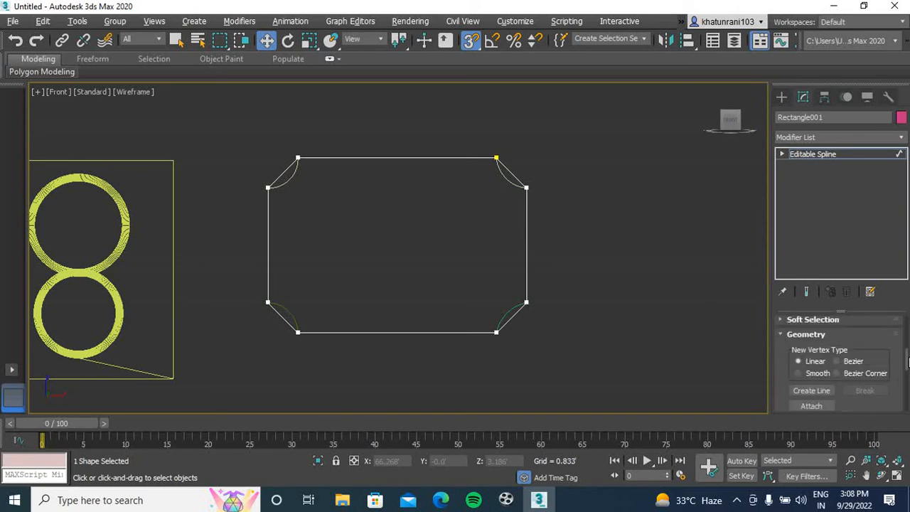
pyautogui.click(812, 406)
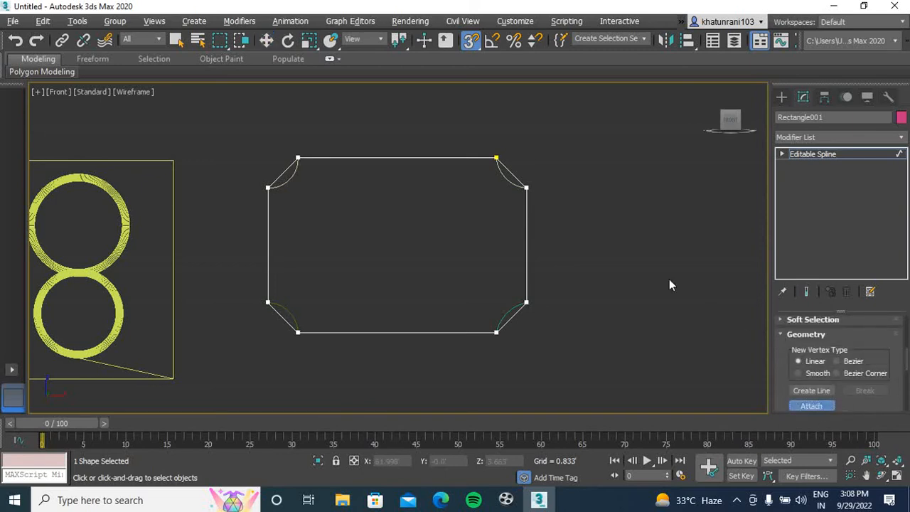
pyautogui.click(503, 175)
pyautogui.click(518, 313)
pyautogui.click(281, 313)
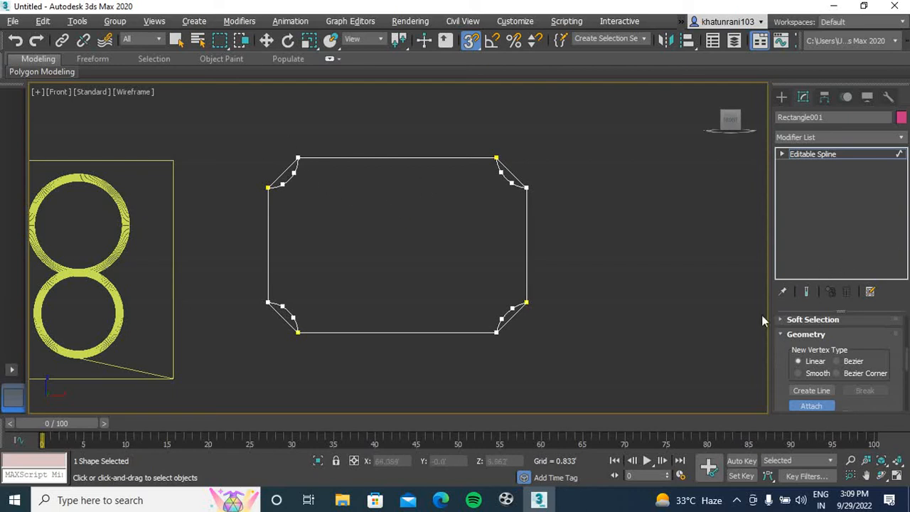
pyautogui.click(815, 407)
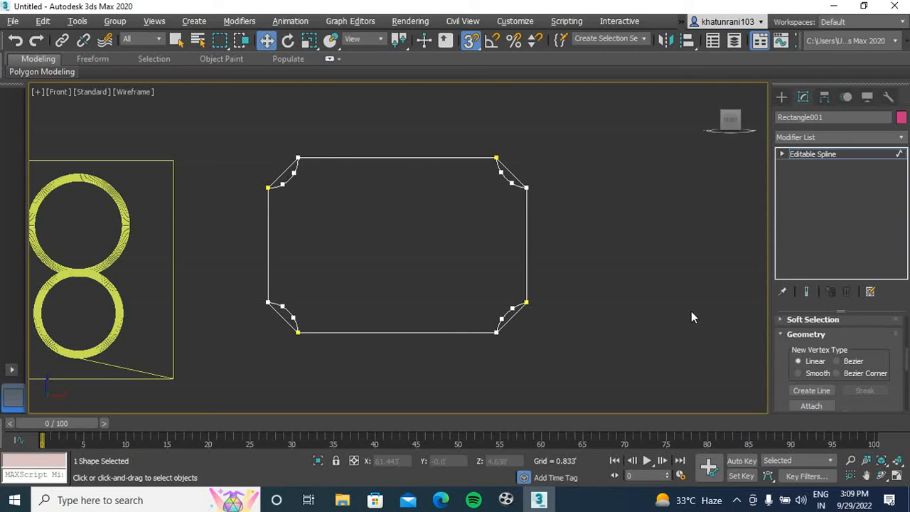
# Turn off snapping and delete the four straight chamfer segments, leaving only the inward-curving arcs at the rectangle's corners
pyautogui.press('1')
pyautogui.scroll(4, 293, 176)
pyautogui.scroll(2, 293, 175)
pyautogui.press('s')
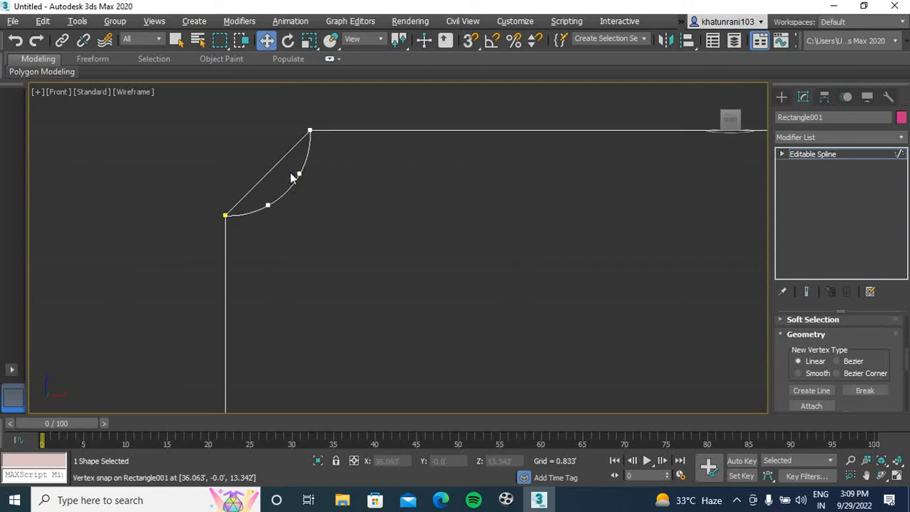
pyautogui.moveTo(272, 169); pyautogui.dragTo(427, 209)
pyautogui.scroll(-4, 427, 209)
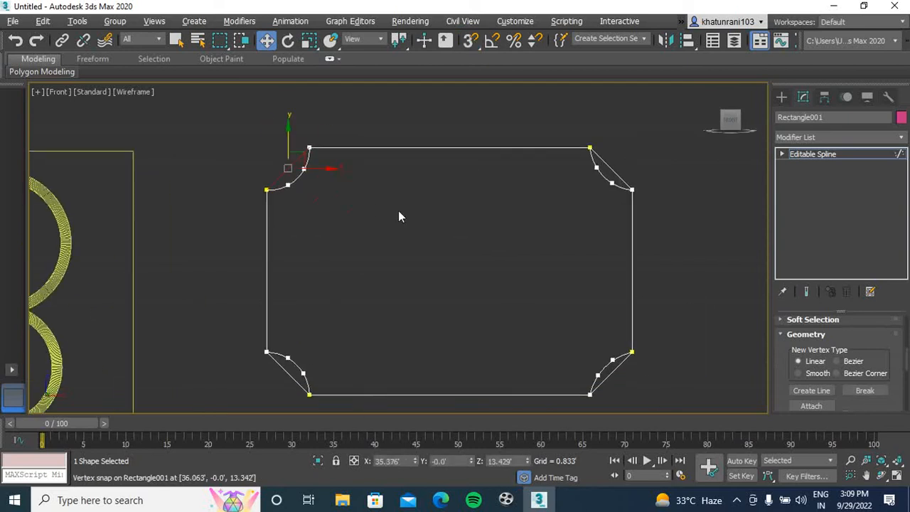
pyautogui.keyDown('ctrl'); pyautogui.click(617, 174); pyautogui.keyUp('ctrl')
pyautogui.keyDown('ctrl'); pyautogui.click(613, 367); pyautogui.keyUp('ctrl')
pyautogui.keyDown('ctrl'); pyautogui.click(284, 370); pyautogui.keyUp('ctrl')
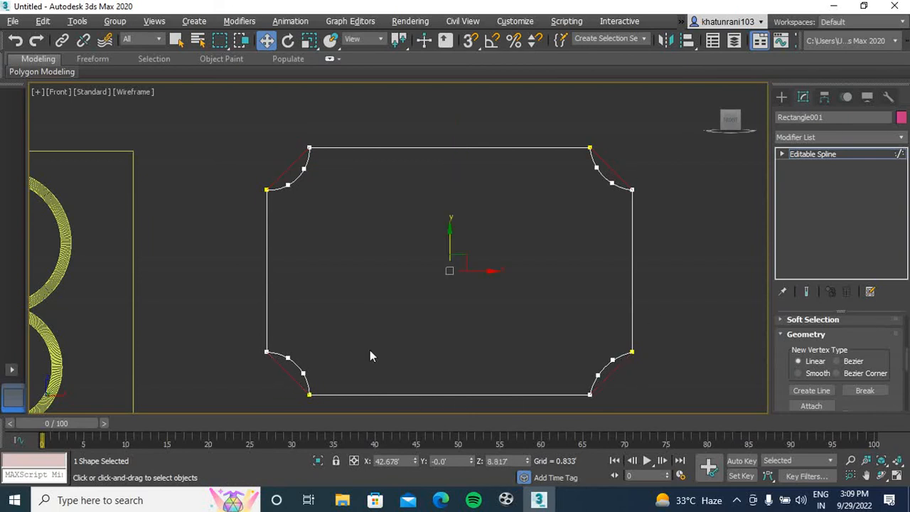
pyautogui.click(389, 315)
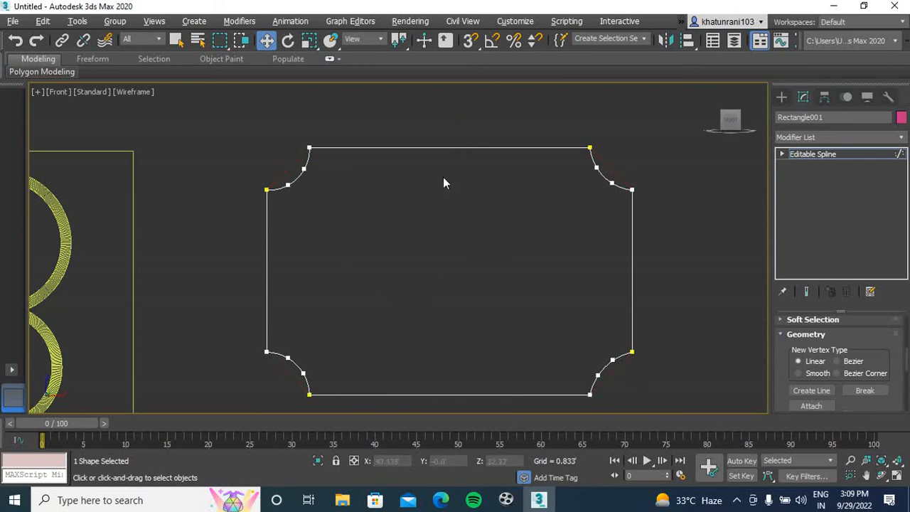
pyautogui.moveTo(420, 243); pyautogui.dragTo(386, 234, button='middle')
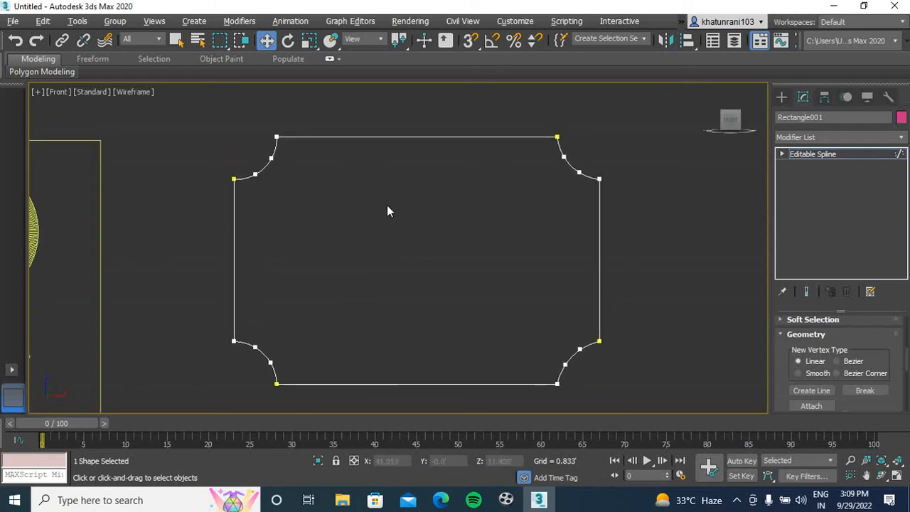
# Select all vertices of the rectangle outline and weld the coincident ends of the arcs and sides
pyautogui.press('1')
pyautogui.scroll(-3, 608, 217)
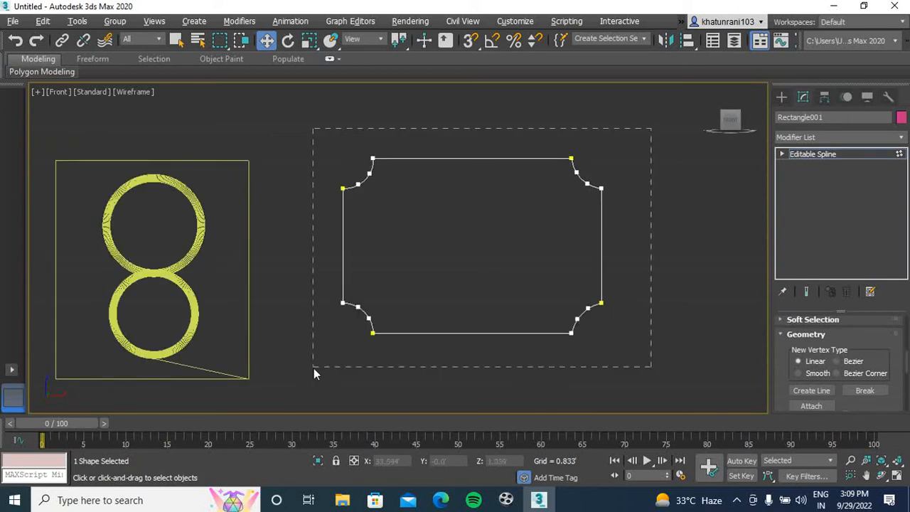
pyautogui.moveTo(322, 359); pyautogui.dragTo(320, 361)
pyautogui.click(589, 306)
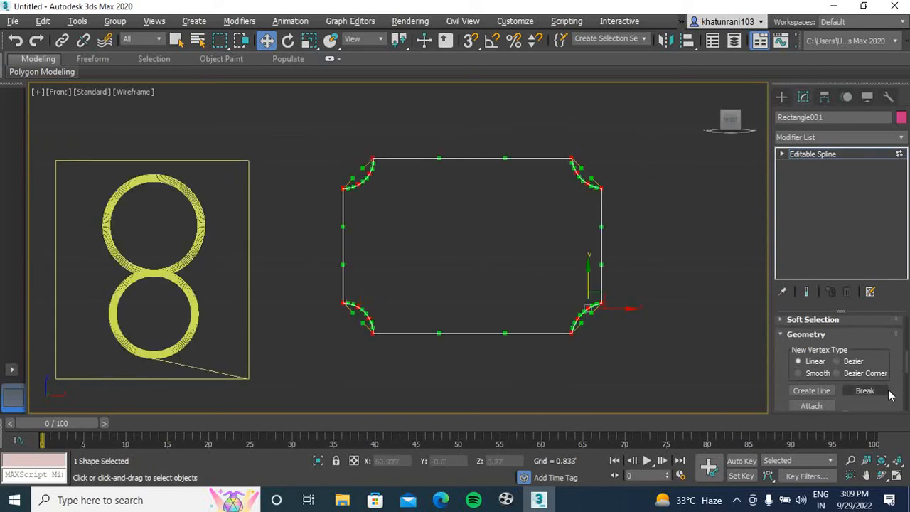
pyautogui.scroll(-5, 904, 366)
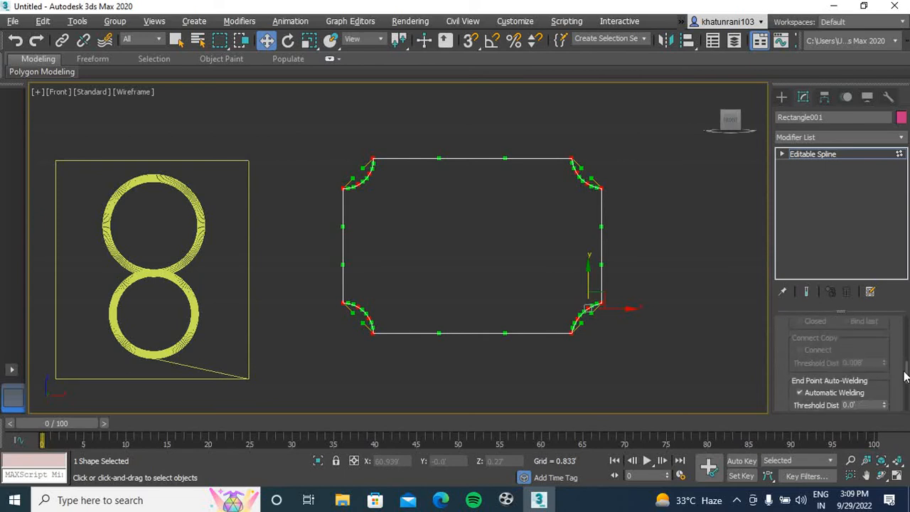
pyautogui.click(811, 353)
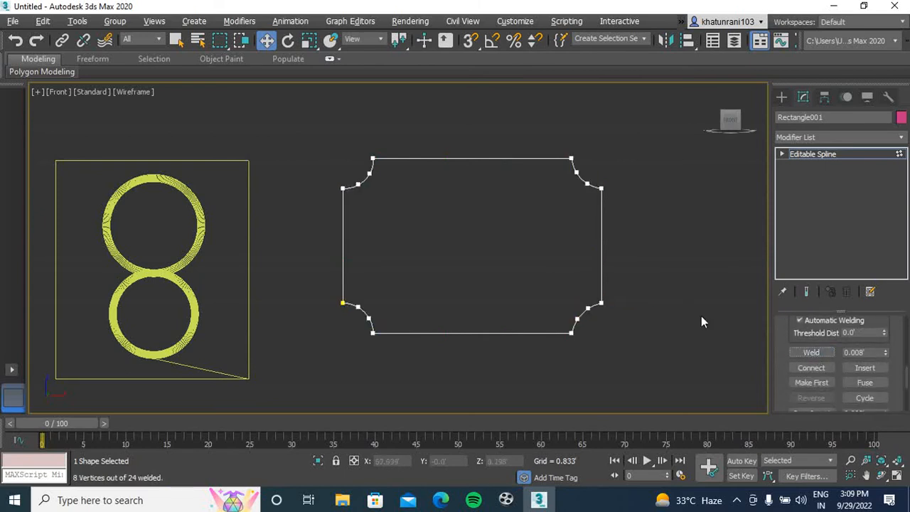
# Apply an Extrude modifier to the concave-cornered rectangle outline, giving it a thickness of 0.75'
pyautogui.click(781, 96)
pyautogui.click(655, 206)
pyautogui.click(602, 220)
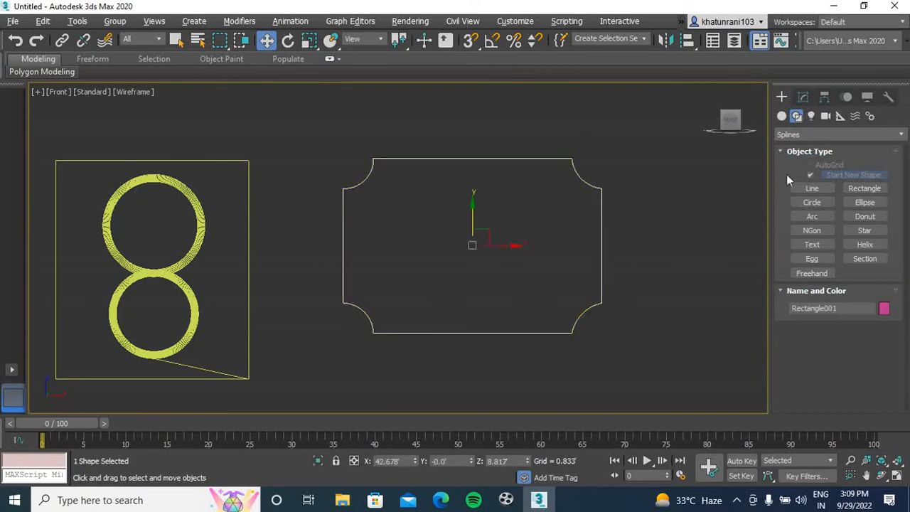
pyautogui.click(803, 96)
pyautogui.click(829, 136)
pyautogui.scroll(-1, 829, 139)
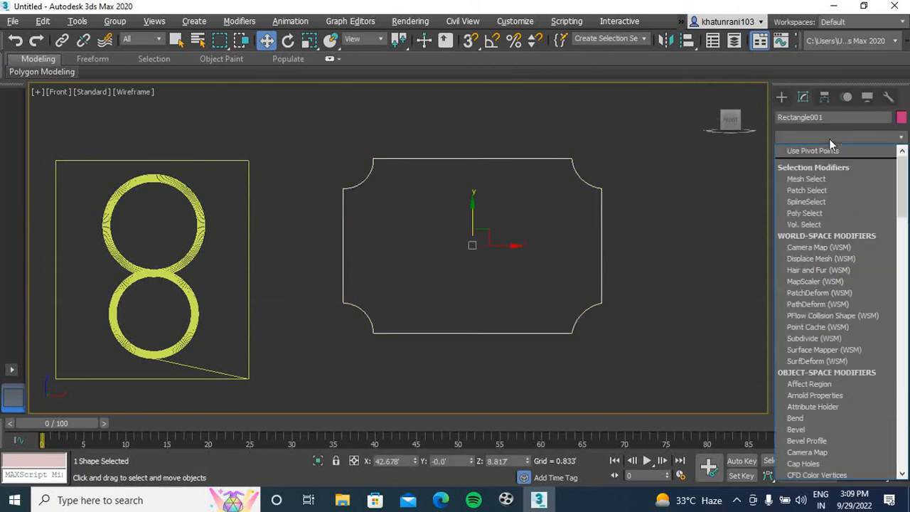
pyautogui.write('ex')
pyautogui.press('Return')
pyautogui.click(675, 204)
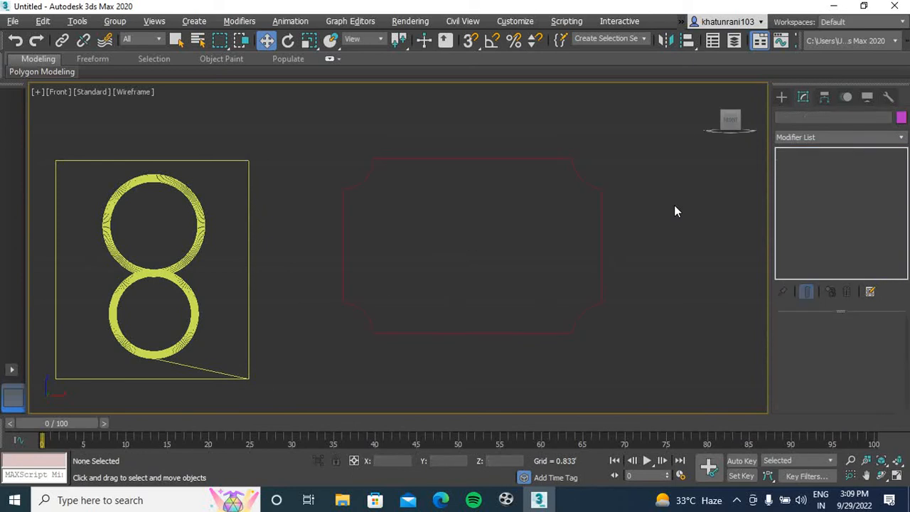
# Examine the extruded panel, the figure-eight box and the clover from several angles in the perspective view
pyautogui.press('p')
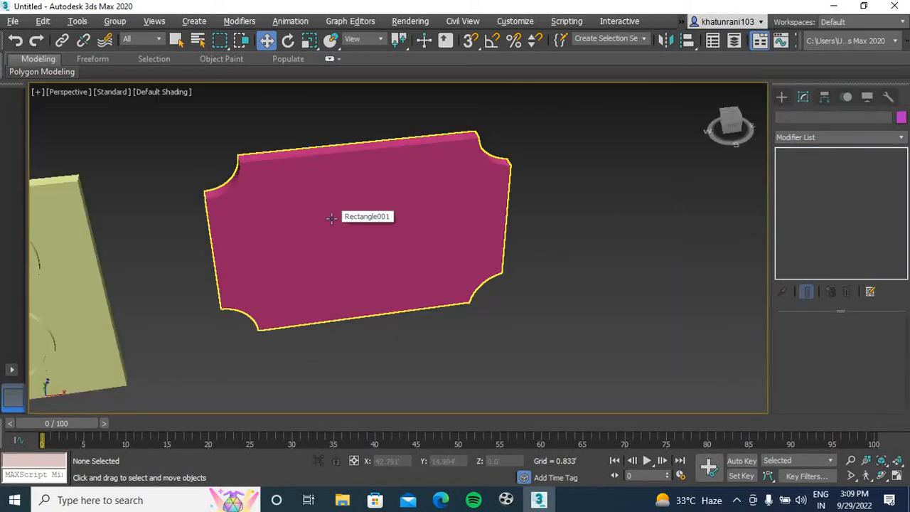
pyautogui.click(355, 178)
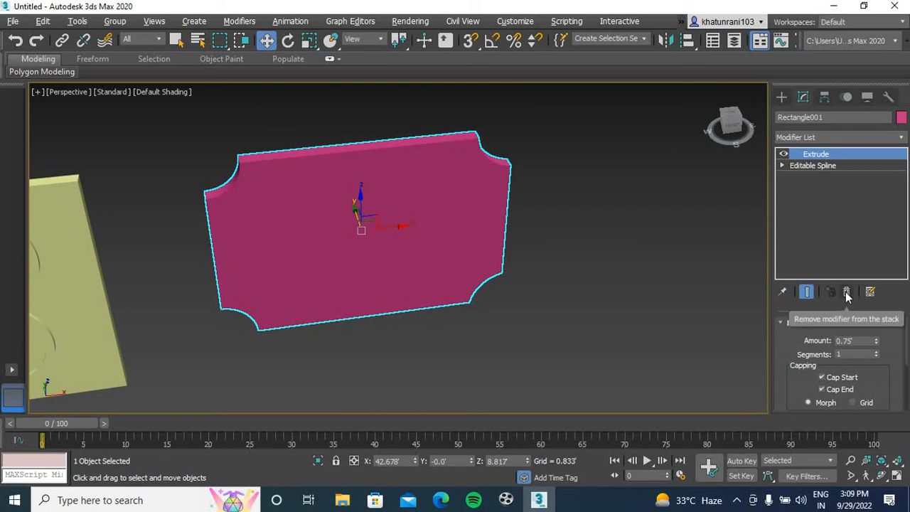
pyautogui.moveTo(731, 127); pyautogui.dragTo(729, 140)
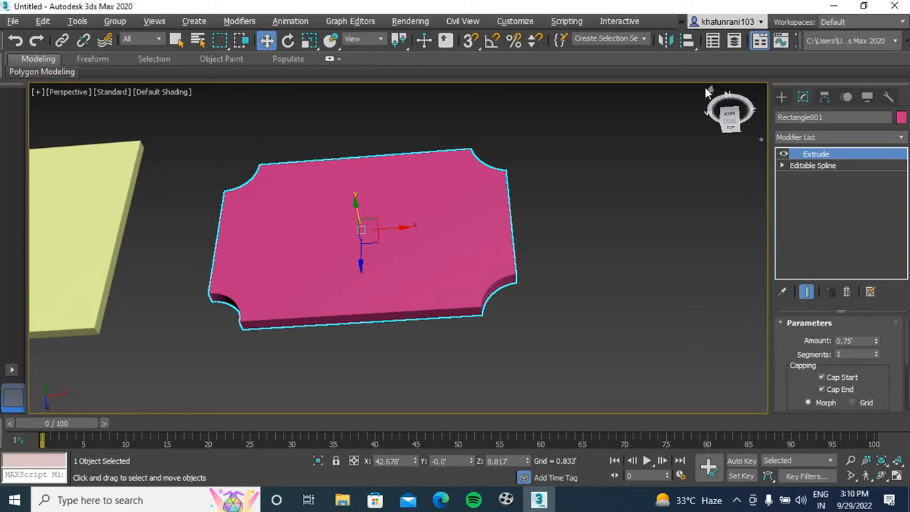
pyautogui.moveTo(713, 96); pyautogui.dragTo(223, 260)
pyautogui.scroll(8, 234, 251)
pyautogui.scroll(-6, 243, 250)
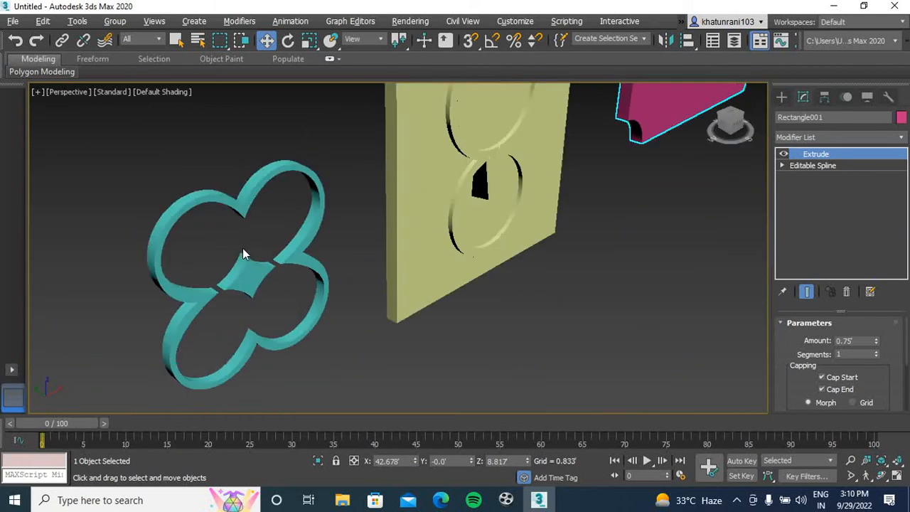
pyautogui.scroll(4, 214, 239)
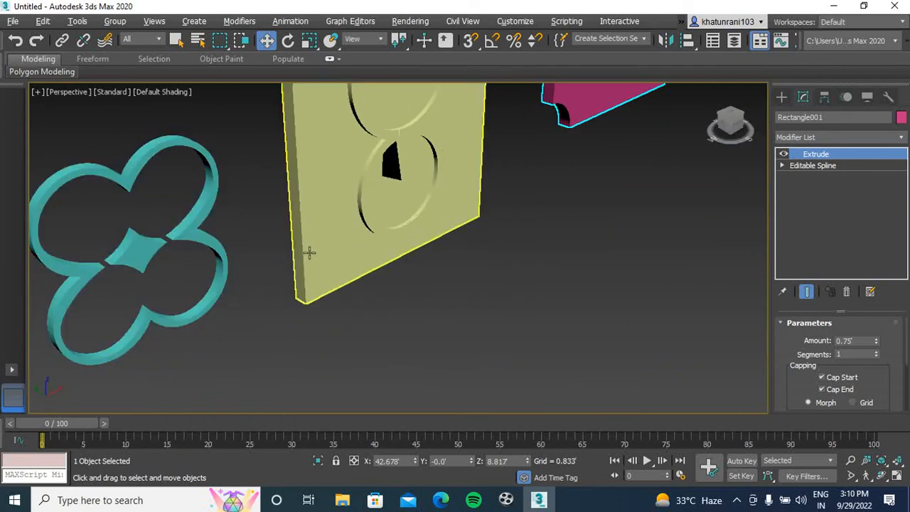
pyautogui.moveTo(363, 248); pyautogui.dragTo(274, 285, button='middle')
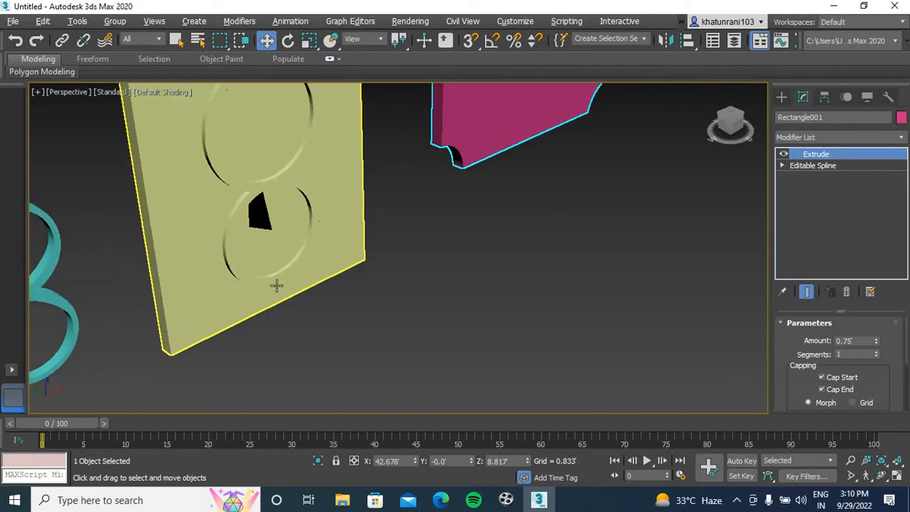
# Switch to Google Chrome and search Google for "ceiling design"
pyautogui.click(841, 7)
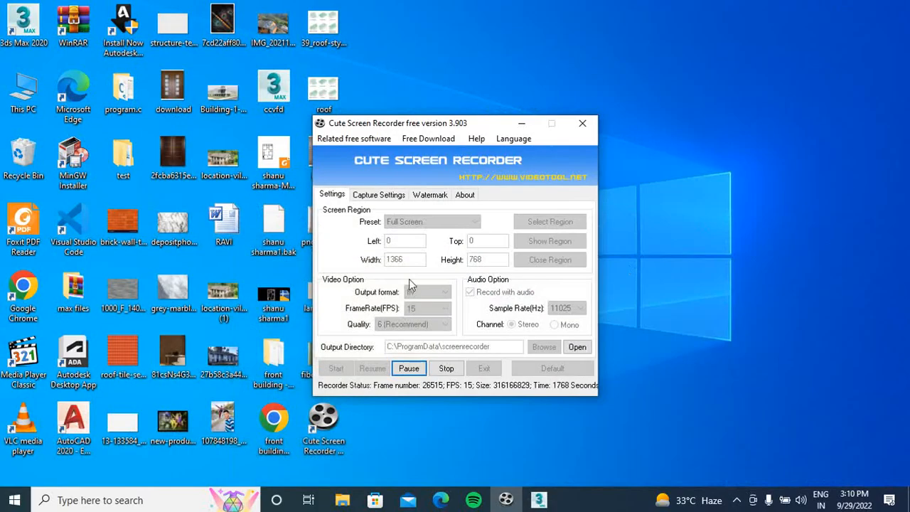
pyautogui.click(524, 122)
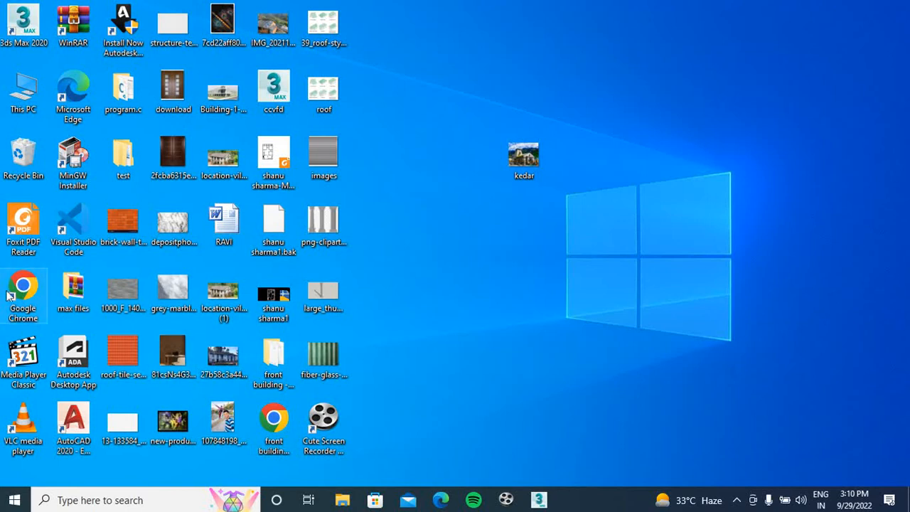
pyautogui.doubleClick(25, 312)
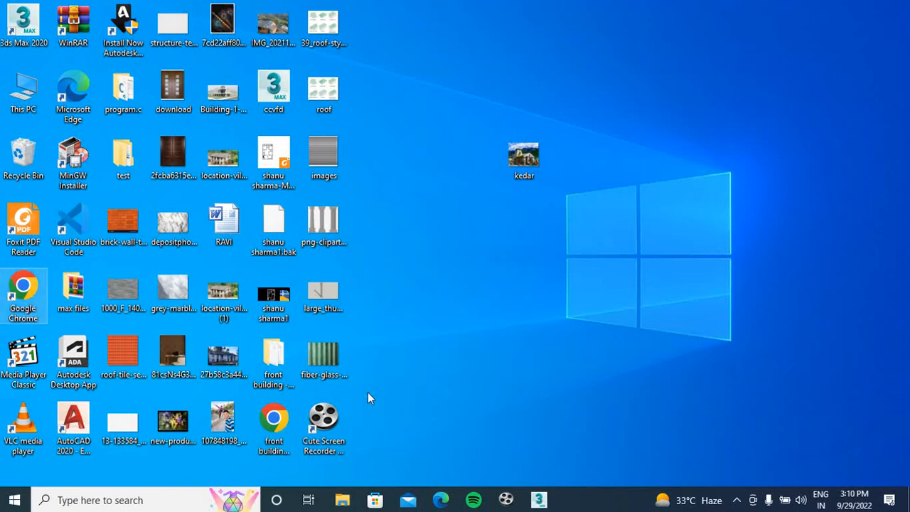
pyautogui.click(421, 265)
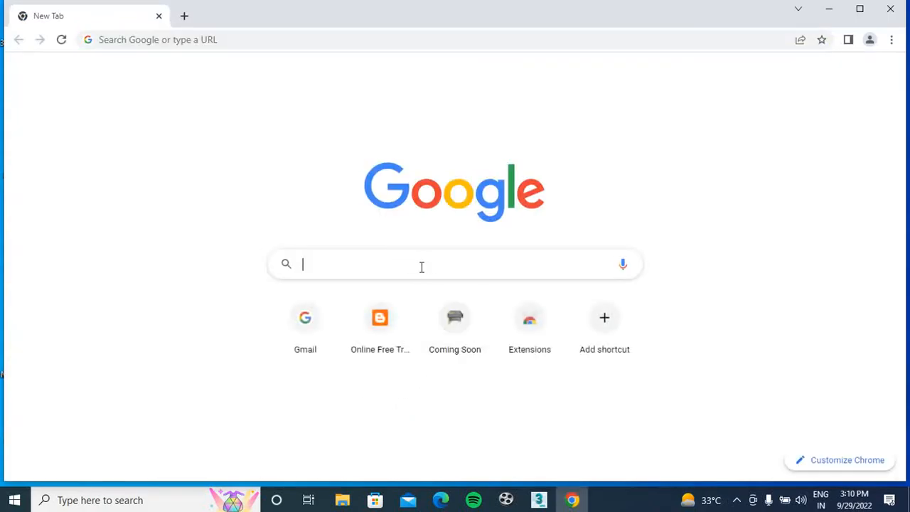
pyautogui.write('cieling')
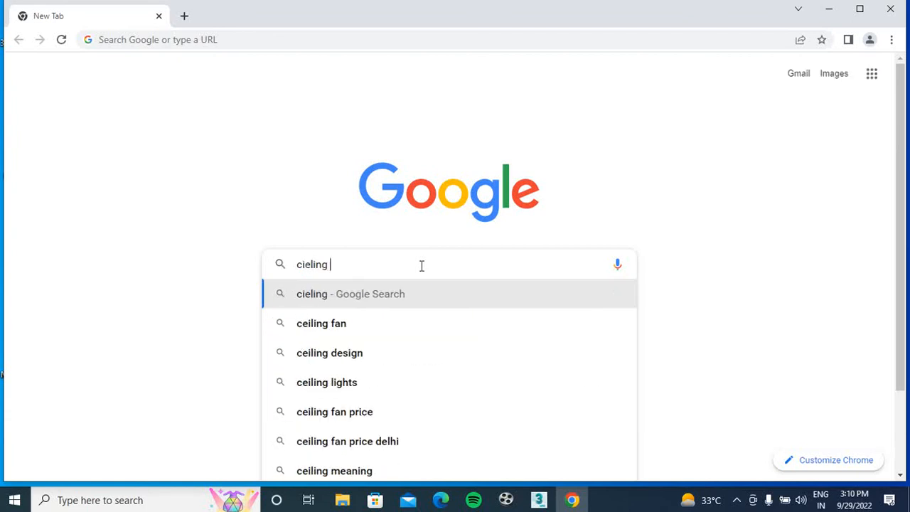
pyautogui.click(377, 352)
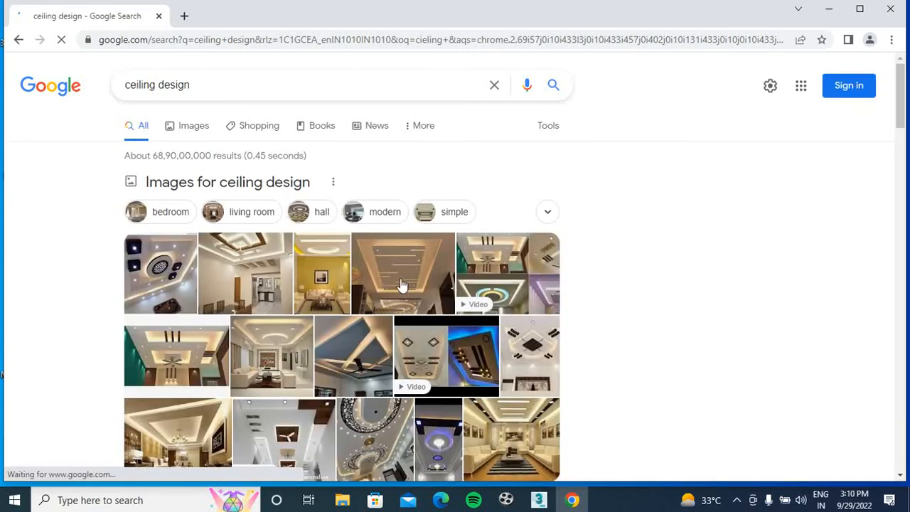
# Preview several false ceiling images from the search results as design references, and return to 3ds Max
pyautogui.click(402, 284)
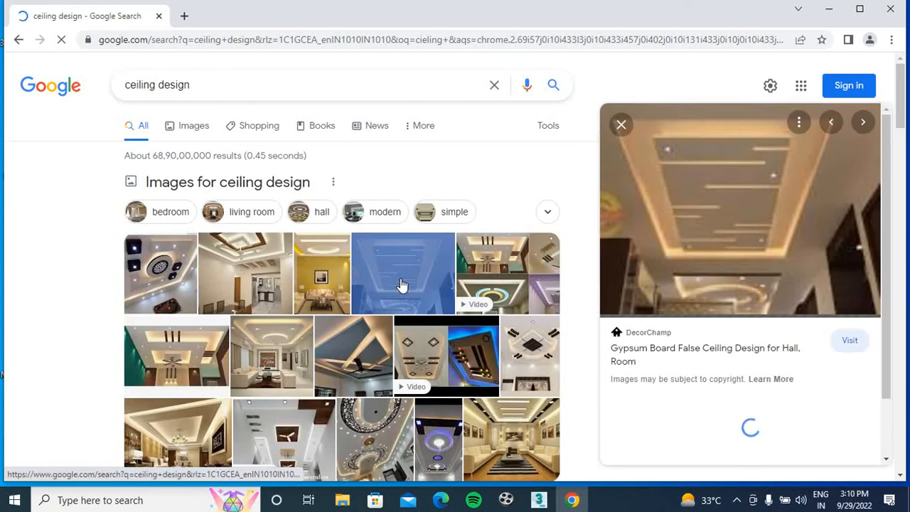
pyautogui.click(488, 266)
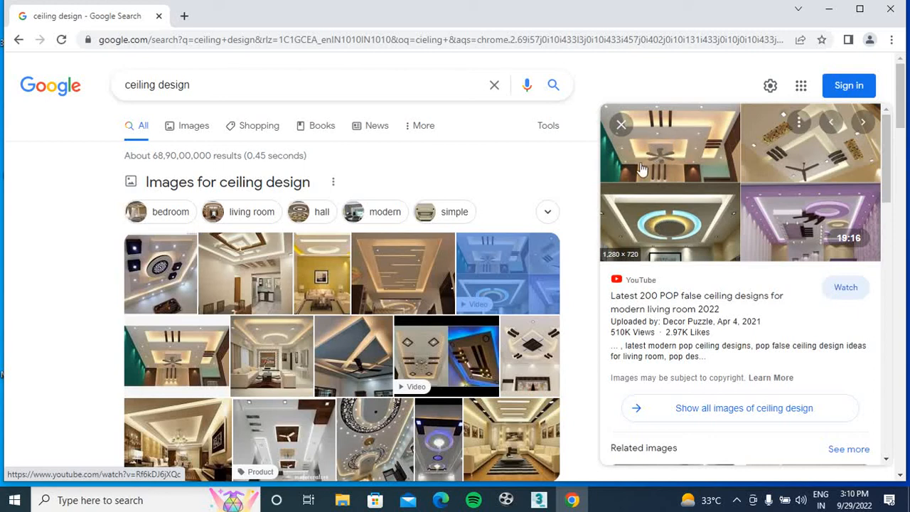
pyautogui.click(234, 278)
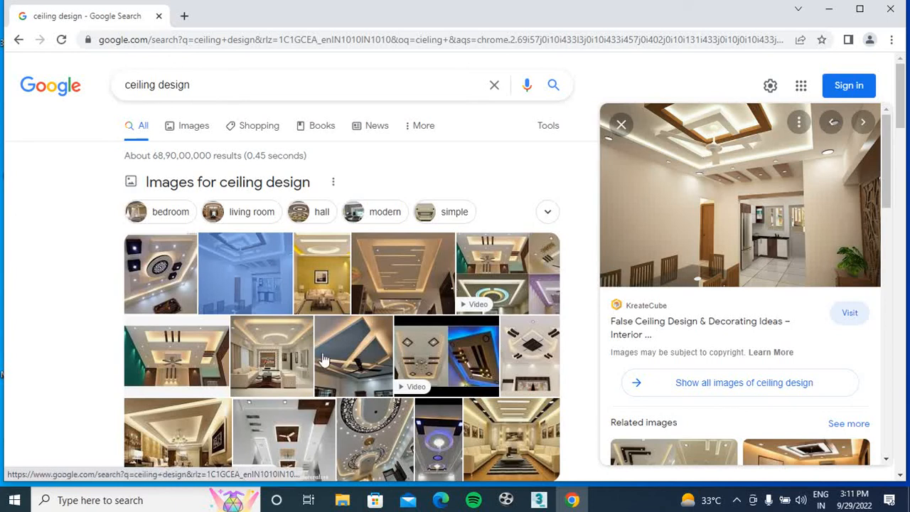
pyautogui.click(322, 282)
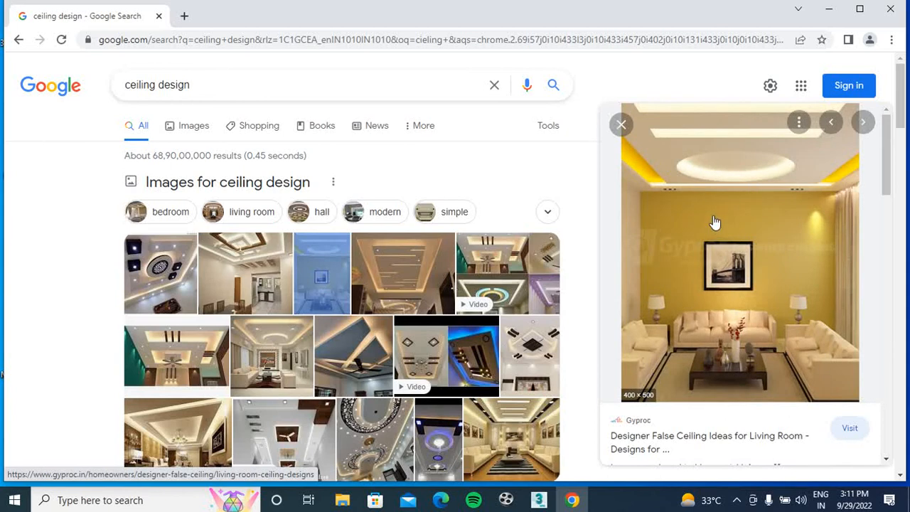
pyautogui.click(495, 295)
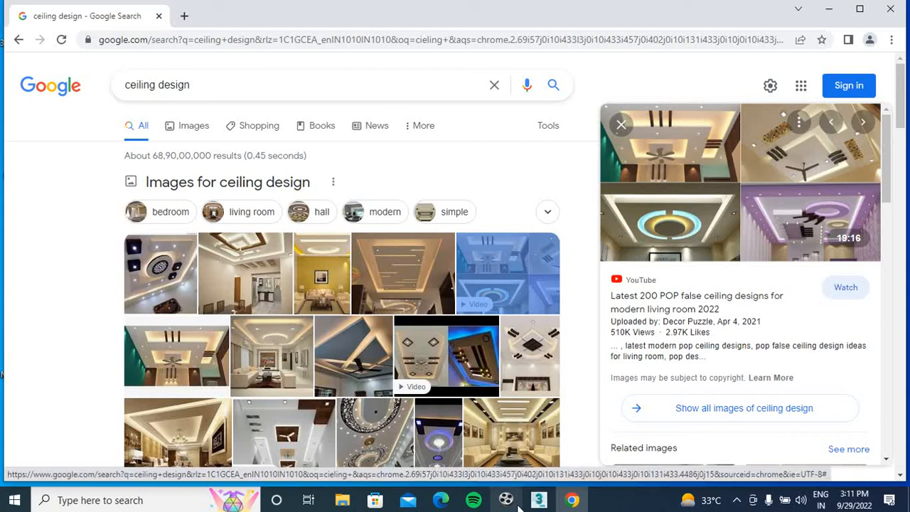
pyautogui.click(539, 500)
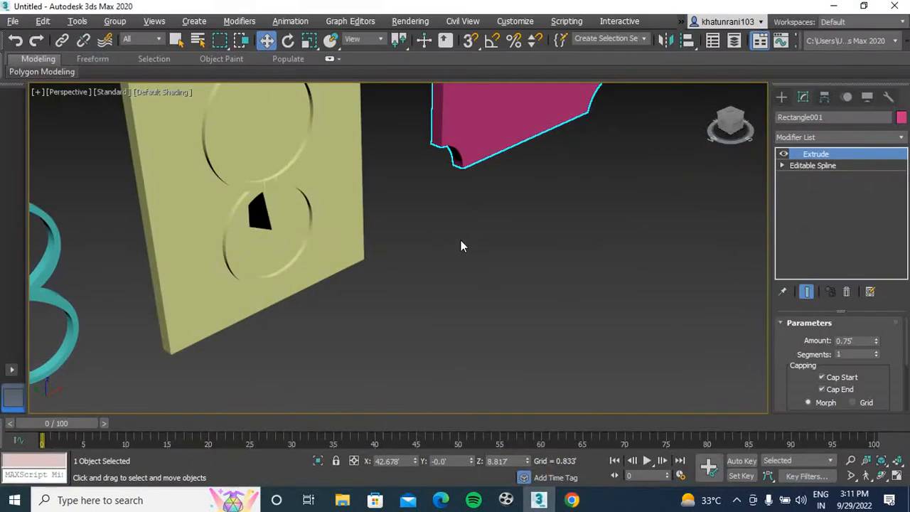
# In the front view, draw a circle spline beside the concave-cornered panel, smaller than the panel
pyautogui.scroll(-3, 461, 240)
pyautogui.moveTo(461, 240); pyautogui.dragTo(439, 276, button='middle')
pyautogui.press('f')
pyautogui.moveTo(500, 242); pyautogui.dragTo(325, 275, button='middle')
pyautogui.click(781, 97)
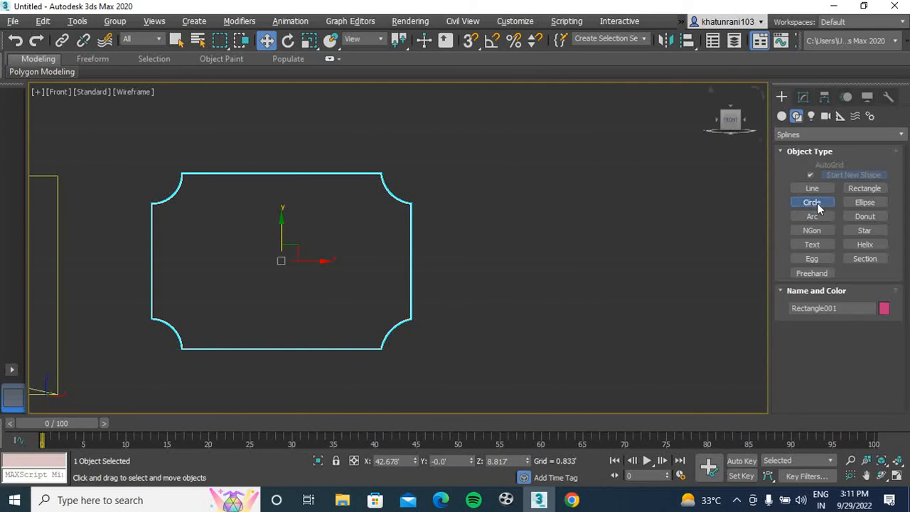
pyautogui.click(818, 203)
pyautogui.moveTo(569, 206); pyautogui.dragTo(420, 237, button='middle')
pyautogui.moveTo(476, 228); pyautogui.dragTo(448, 297)
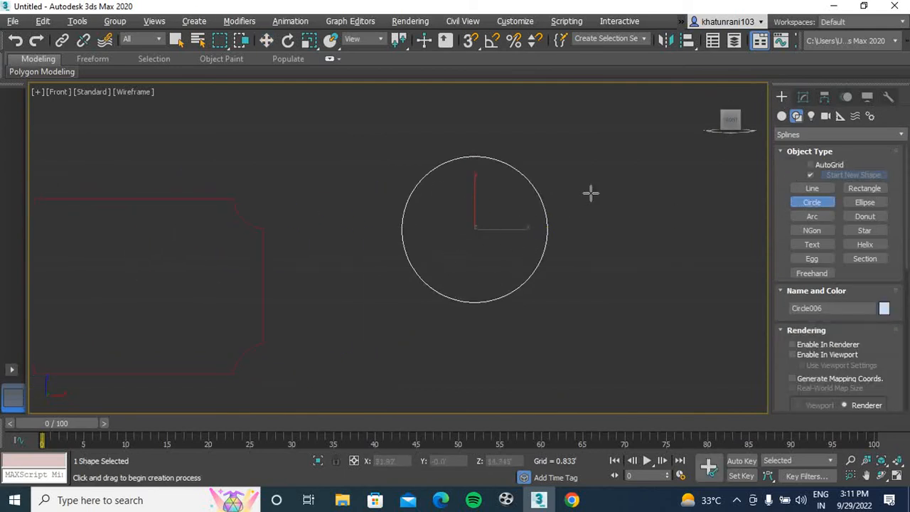
# Convert the new circle to an Editable Spline
pyautogui.click(804, 97)
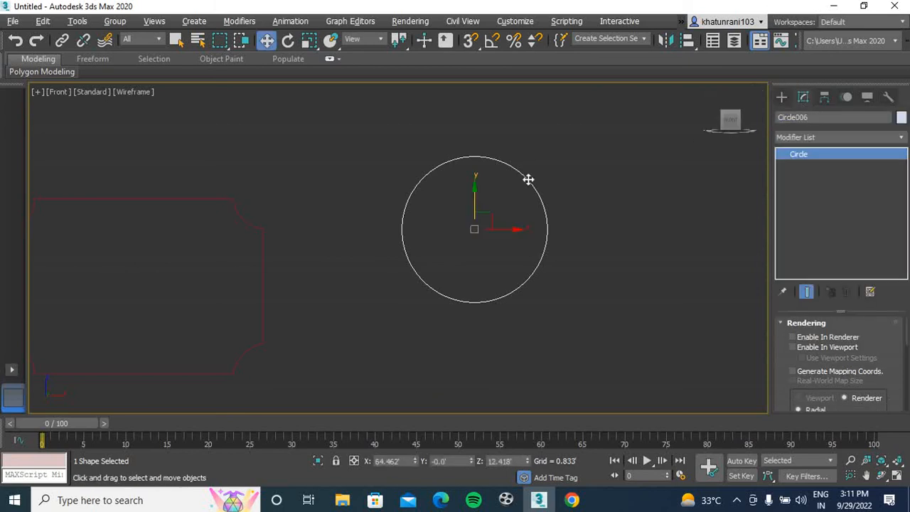
pyautogui.rightClick(518, 183)
pyautogui.moveTo(628, 322)
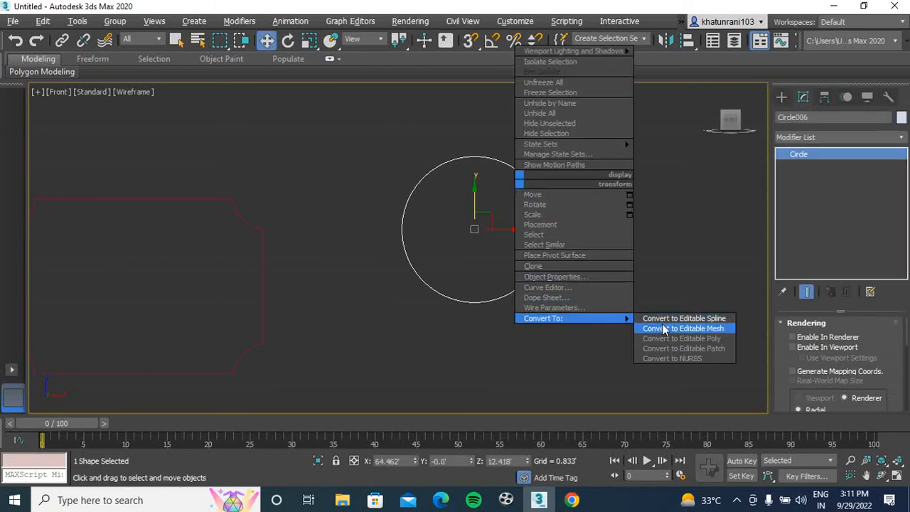
pyautogui.click(664, 317)
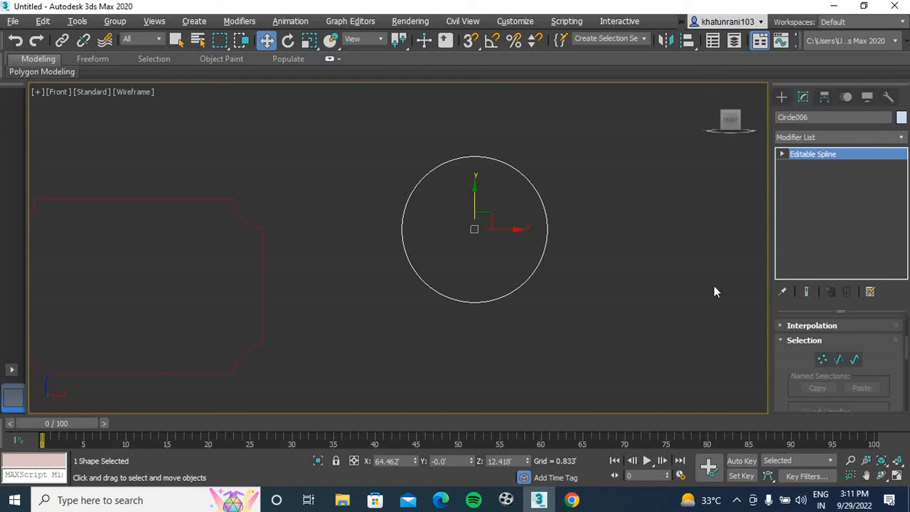
# Outline the circle spline inward by 4 inches to form a double ring
pyautogui.press('1')
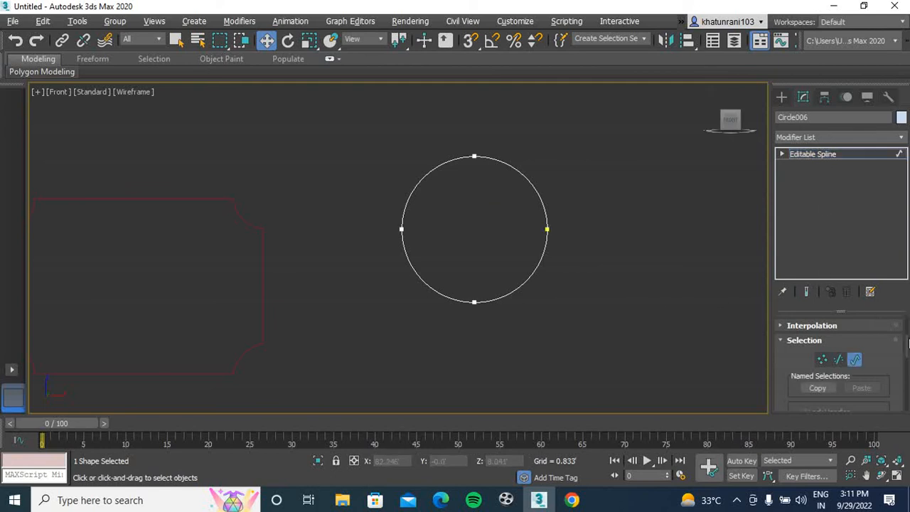
pyautogui.moveTo(906, 348); pyautogui.dragTo(905, 373)
pyautogui.click(868, 401)
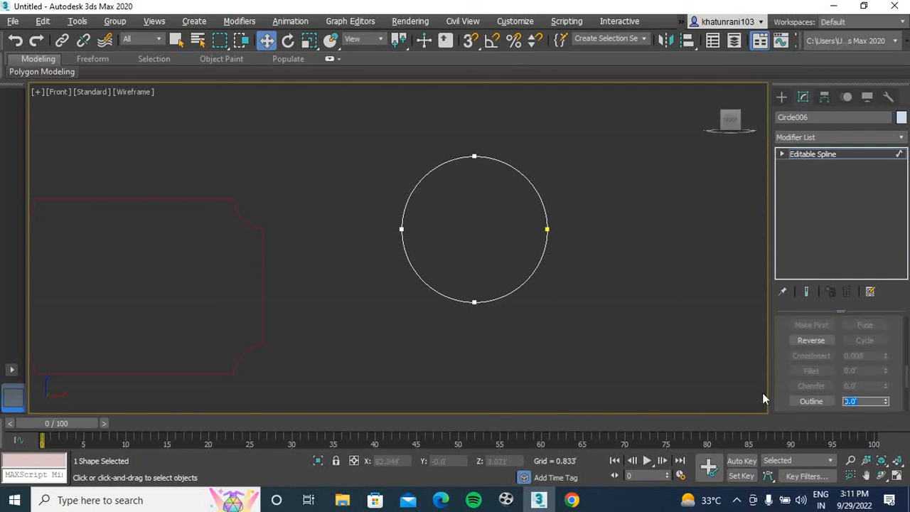
pyautogui.write('4')
pyautogui.press('Return')
pyautogui.click(630, 271)
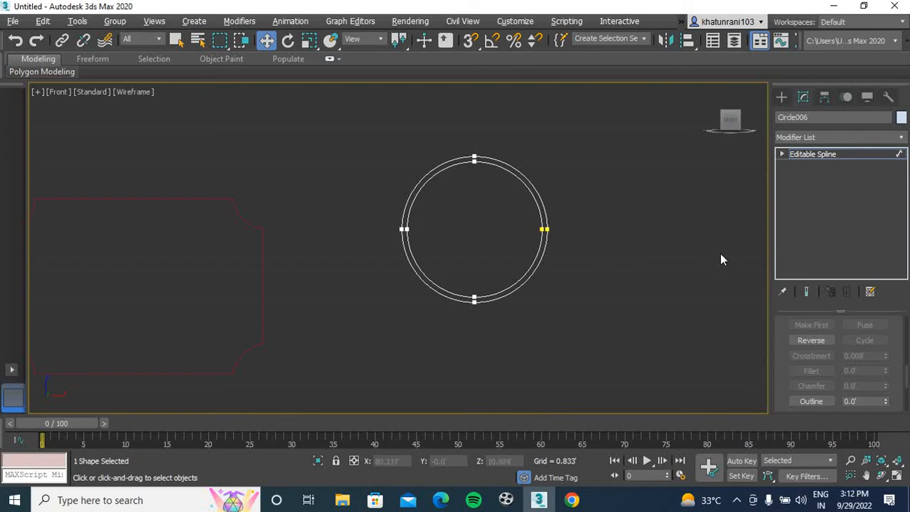
# Switch to Google Chrome to look at the ceiling design references again and return to 3ds Max
pyautogui.click(572, 500)
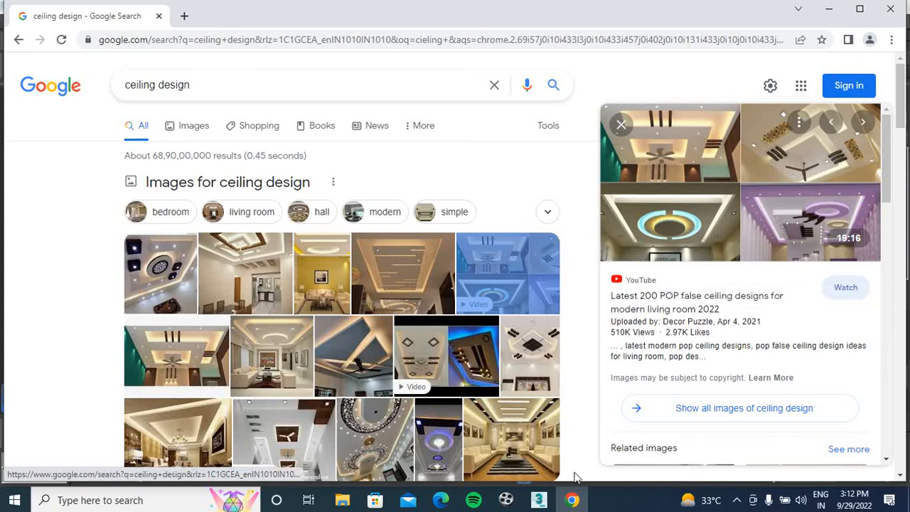
pyautogui.click(541, 501)
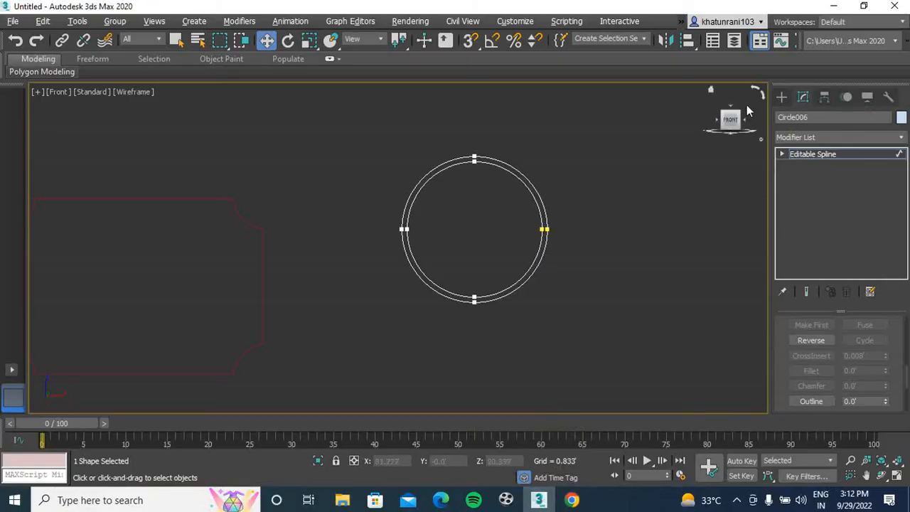
# Draw a straight vertical line spline through the ring's centre, extending past its upper and lower edges
pyautogui.click(782, 98)
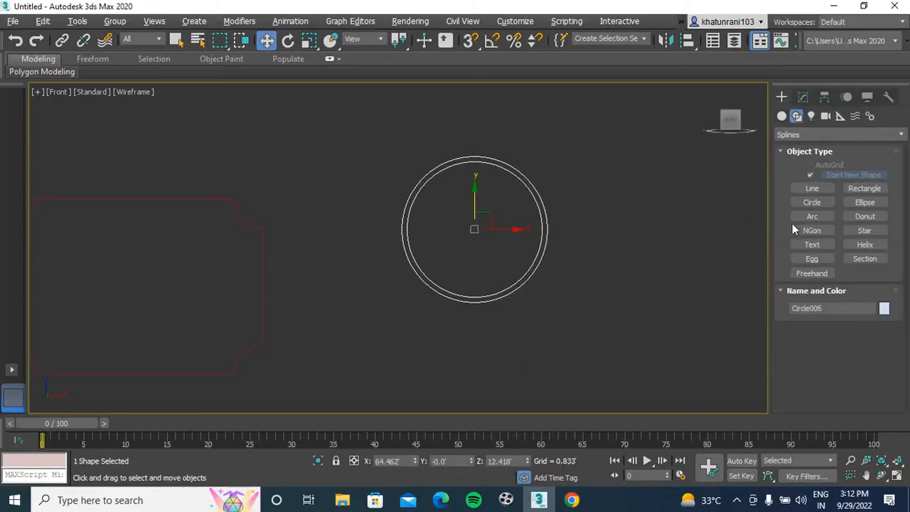
pyautogui.click(812, 188)
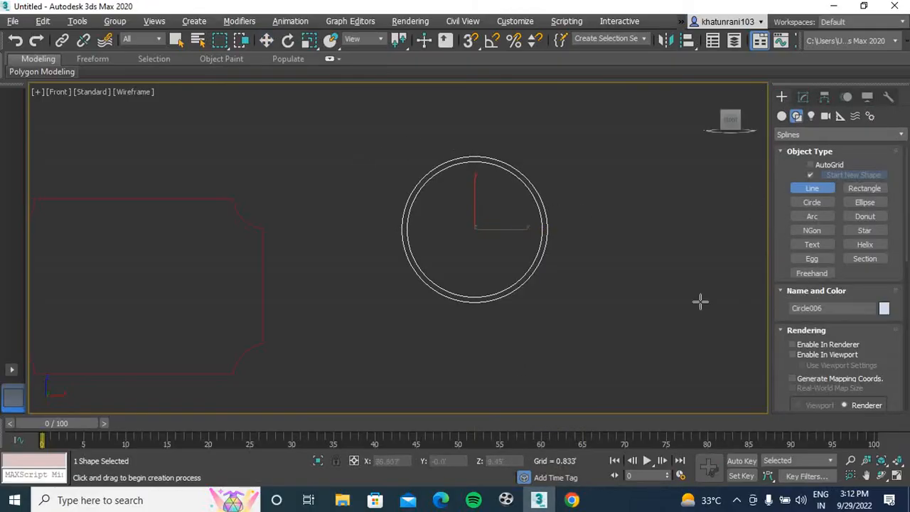
pyautogui.moveTo(907, 255); pyautogui.dragTo(908, 372)
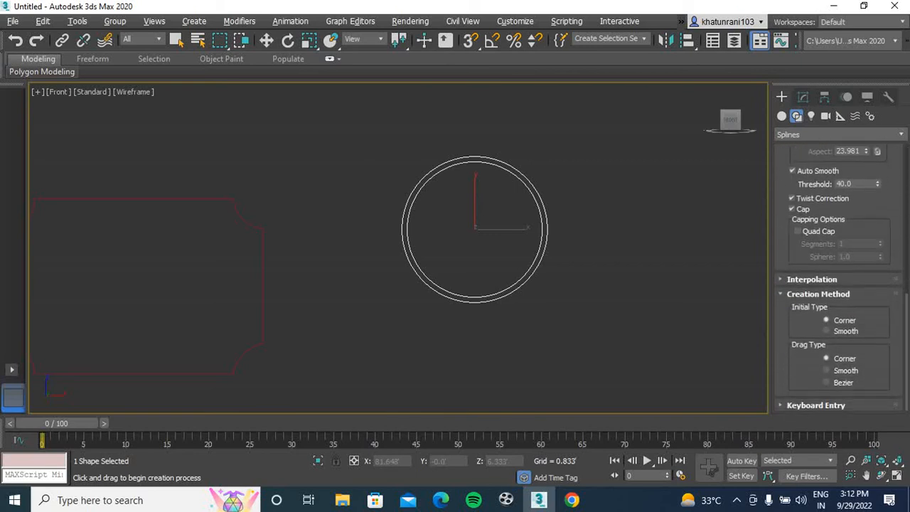
pyautogui.click(476, 148)
pyautogui.keyDown('shift'); pyautogui.click(483, 328); pyautogui.keyUp('shift')
pyautogui.rightClick(483, 329)
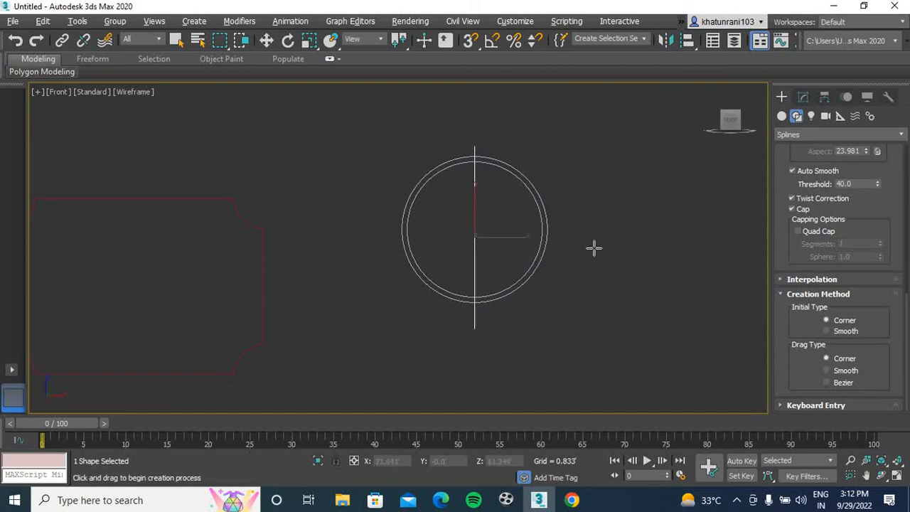
# Select the ring and attach the vertical line to it as part of the same editable spline
pyautogui.click(801, 96)
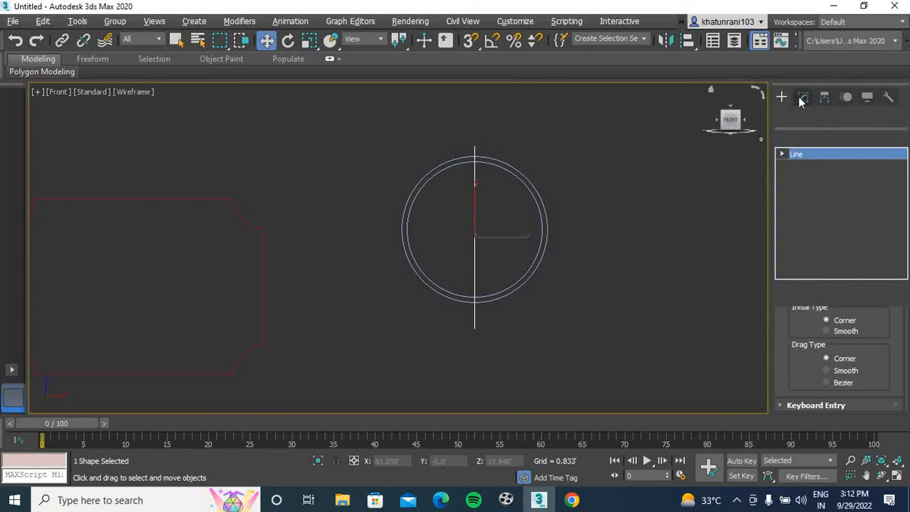
pyautogui.click(519, 176)
pyautogui.scroll(-3, 858, 357)
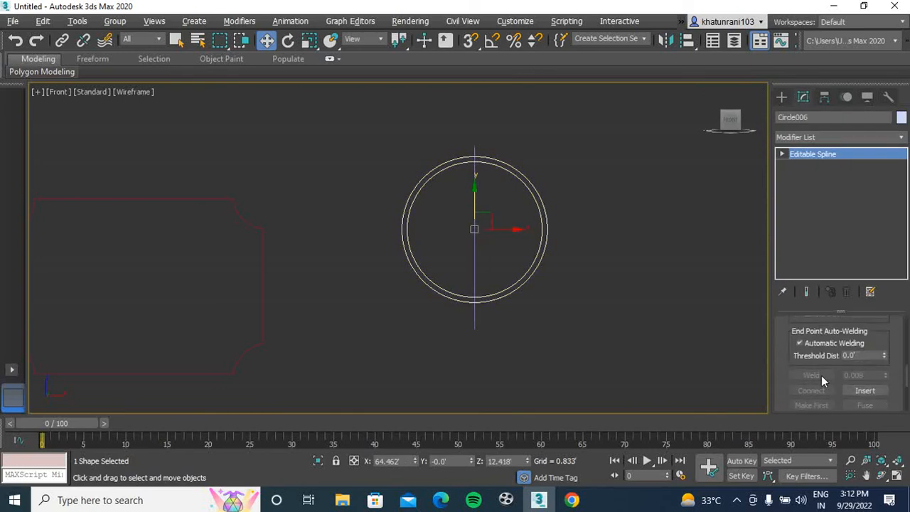
pyautogui.press('1')
pyautogui.scroll(2, 820, 367)
pyautogui.scroll(3, 830, 354)
pyautogui.click(812, 396)
pyautogui.click(475, 239)
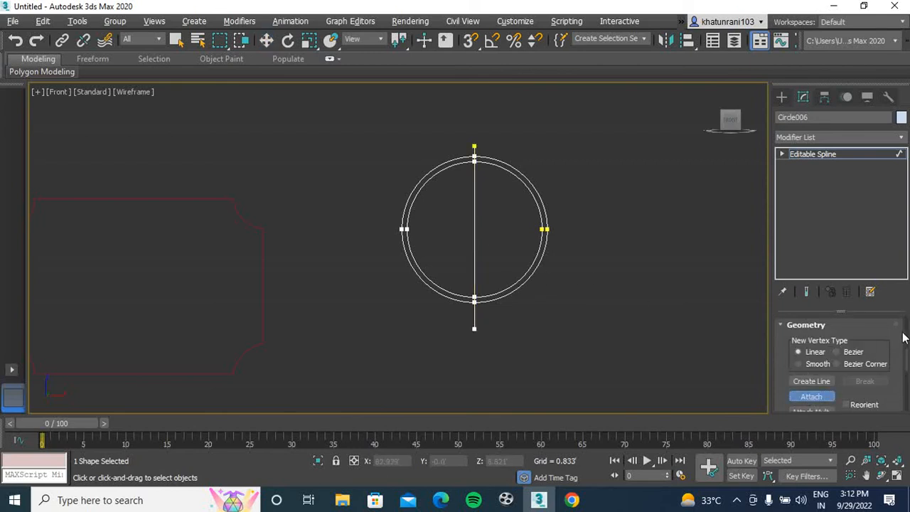
# Trim away the right half of both circles, using the vertical line as the boundary
pyautogui.scroll(3, 906, 358)
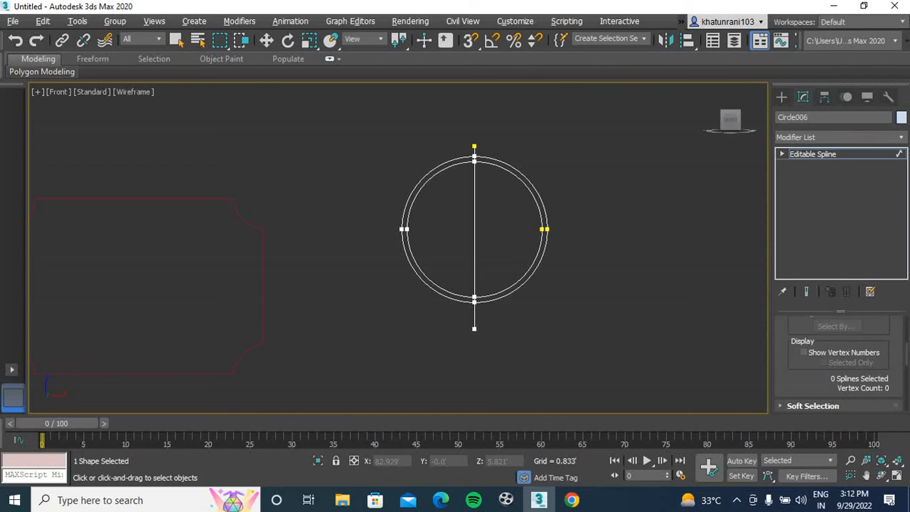
pyautogui.moveTo(906, 358); pyautogui.dragTo(906, 384)
pyautogui.click(807, 389)
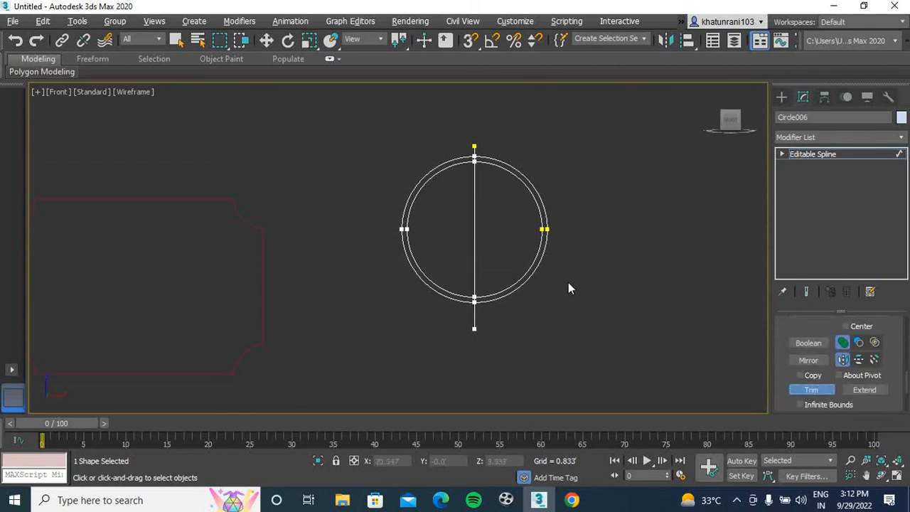
pyautogui.click(544, 257)
pyautogui.click(543, 258)
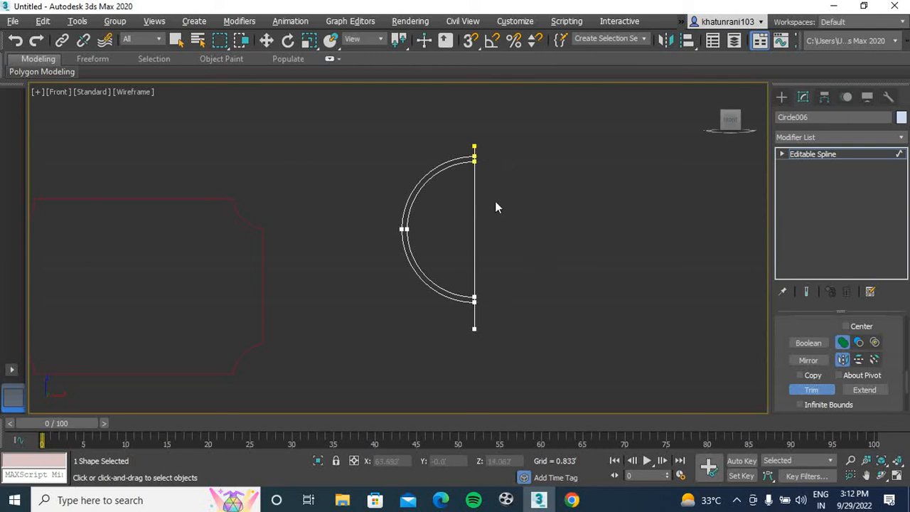
# Trim the vertical line's ends that project above and below the half ring
pyautogui.scroll(5, 468, 158)
pyautogui.scroll(-3, 559, 238)
pyautogui.moveTo(559, 238); pyautogui.dragTo(530, 102, button='middle')
pyautogui.click(500, 371)
pyautogui.moveTo(544, 308); pyautogui.dragTo(511, 342, button='middle')
pyautogui.click(811, 390)
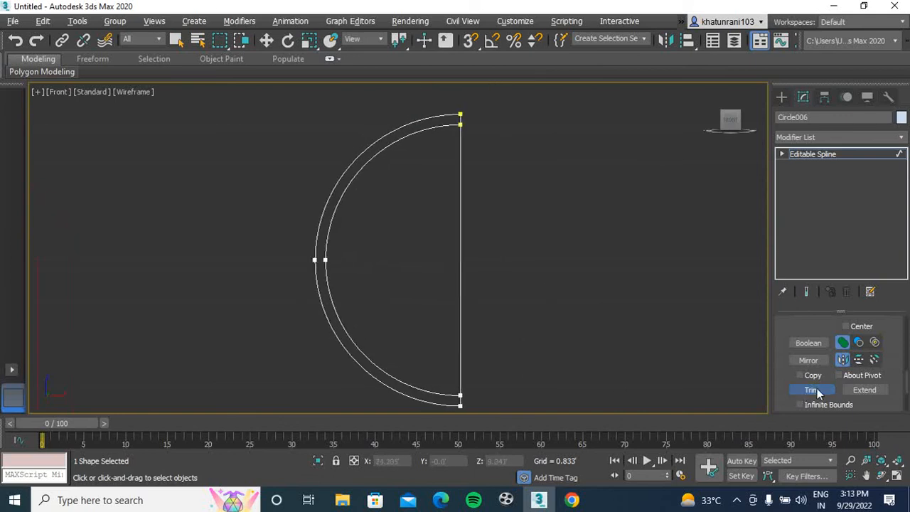
pyautogui.moveTo(564, 276); pyautogui.dragTo(543, 266, button='middle')
pyautogui.moveTo(496, 213); pyautogui.dragTo(497, 187, button='middle')
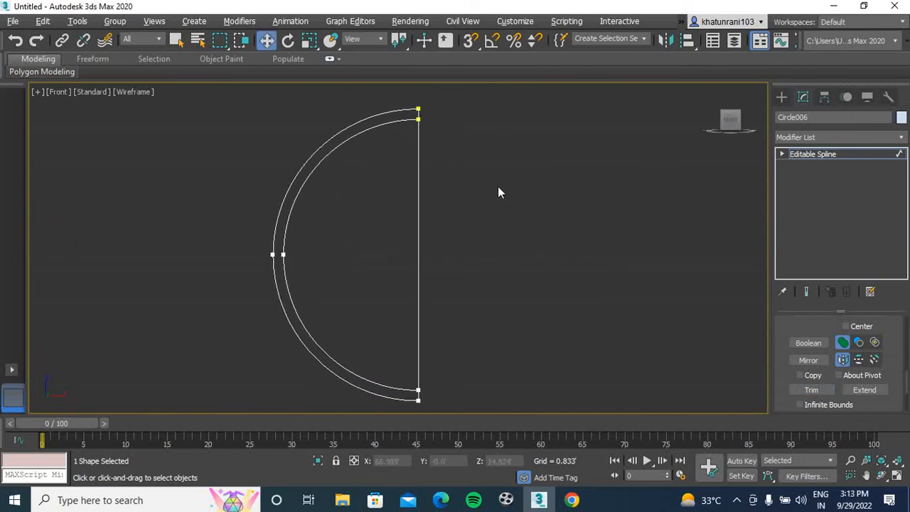
# Select the vertices at both ends of the half ring and weld them with a 0.008' threshold
pyautogui.scroll(-2, 469, 158)
pyautogui.moveTo(455, 108); pyautogui.dragTo(359, 384)
pyautogui.moveTo(556, 267); pyautogui.dragTo(468, 236, button='middle')
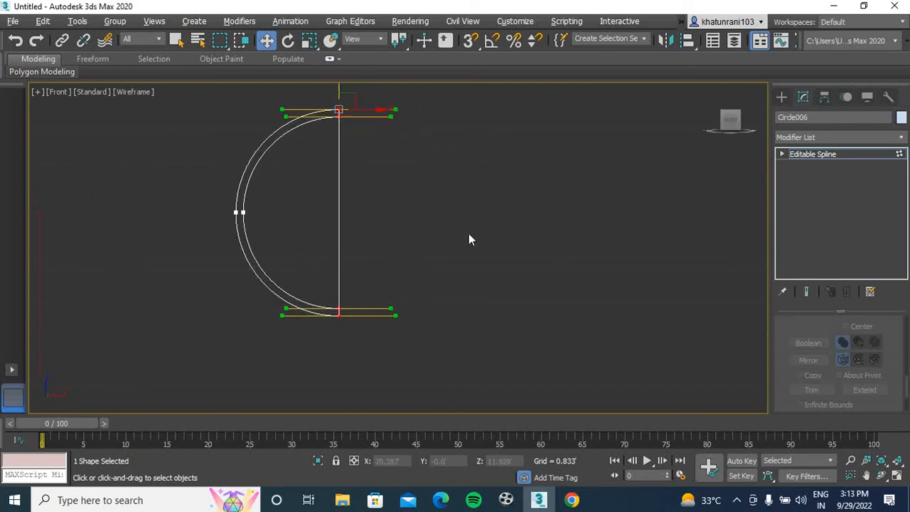
pyautogui.moveTo(904, 387)
pyautogui.mouseDown()
pyautogui.moveTo(904, 360)
pyautogui.moveTo(896, 380)
pyautogui.mouseUp()
pyautogui.click(813, 362)
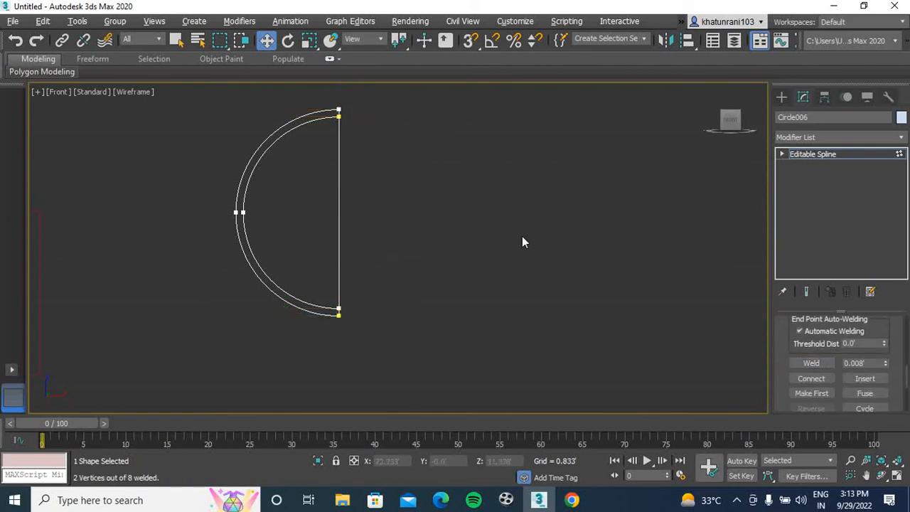
# Try to open the half ring by deleting the straight vertical segment at segment level
pyautogui.click(800, 137)
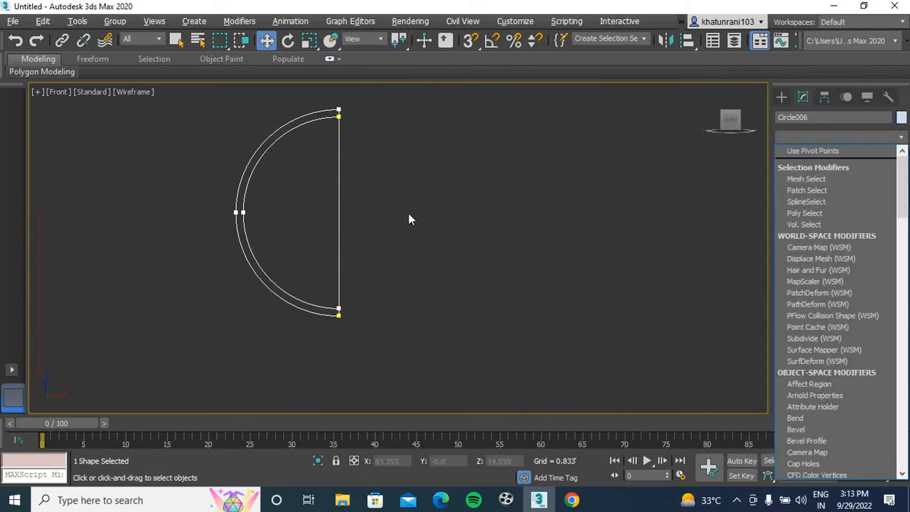
pyautogui.click(343, 184)
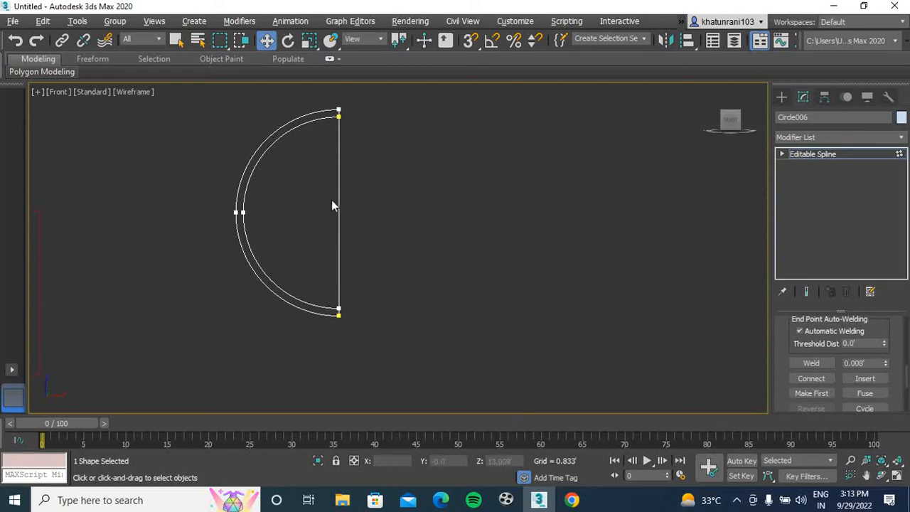
pyautogui.click(783, 97)
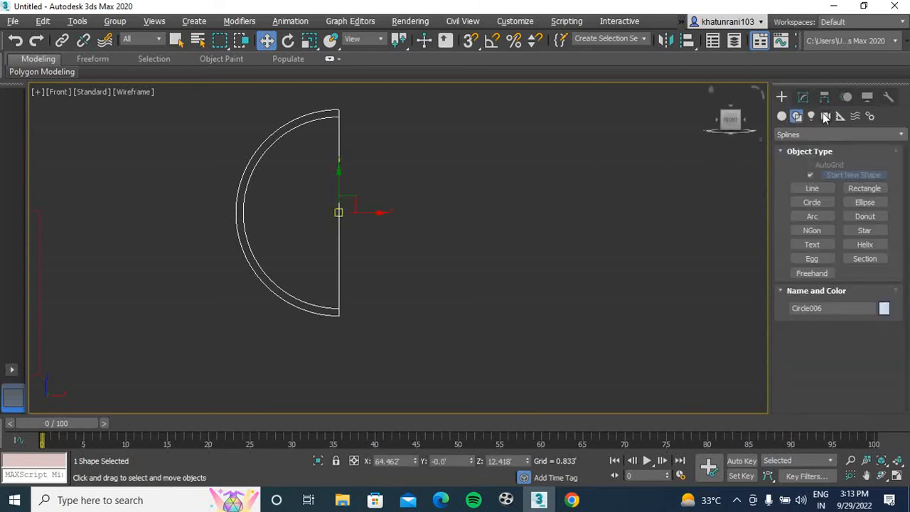
pyautogui.click(804, 96)
pyautogui.press('1')
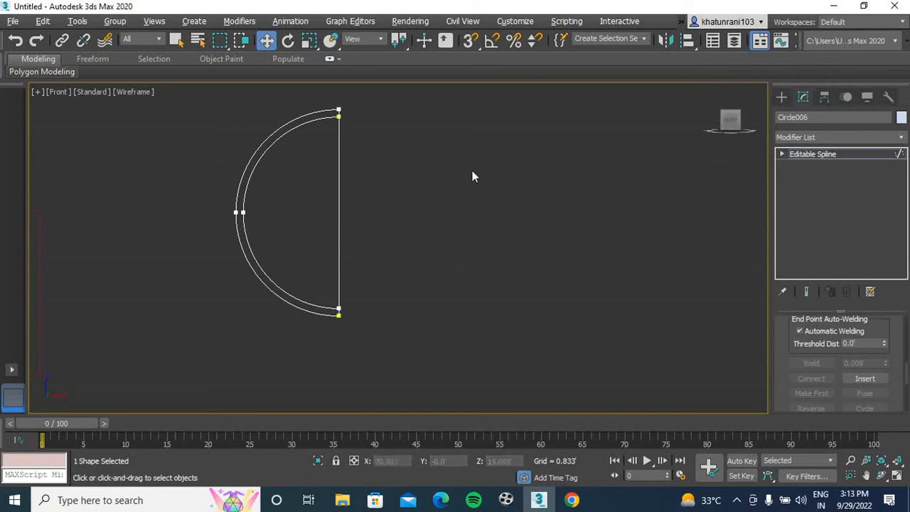
pyautogui.click(339, 208)
pyautogui.press('Delete')
pyautogui.scroll(5, 346, 123)
pyautogui.moveTo(288, 105); pyautogui.dragTo(314, 198, button='middle')
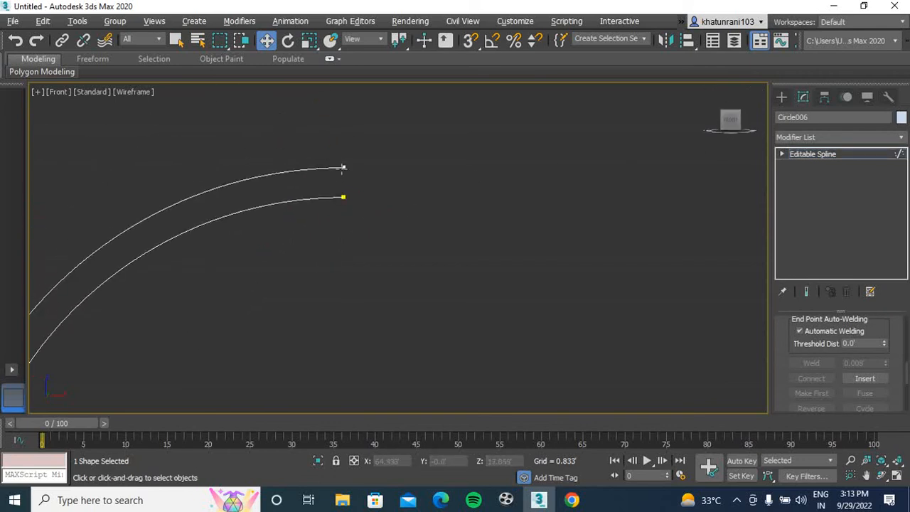
pyautogui.scroll(-8, 347, 183)
pyautogui.moveTo(410, 239); pyautogui.dragTo(383, 214, button='middle')
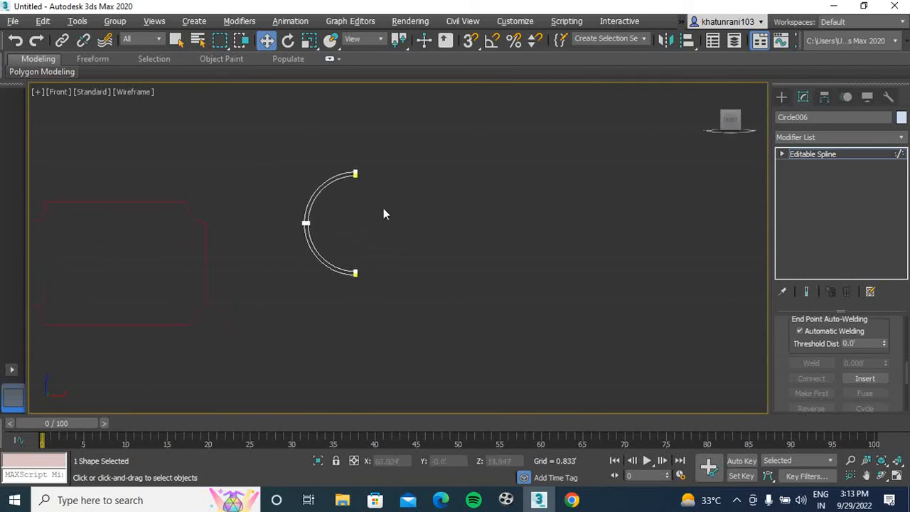
# Undo the segment deletion, the vertex weld and the trim of the vertical line's lower end
pyautogui.hotkey('ctrl', 'z')
pyautogui.hotkey('ctrl', 'z')
pyautogui.scroll(5, 346, 270)
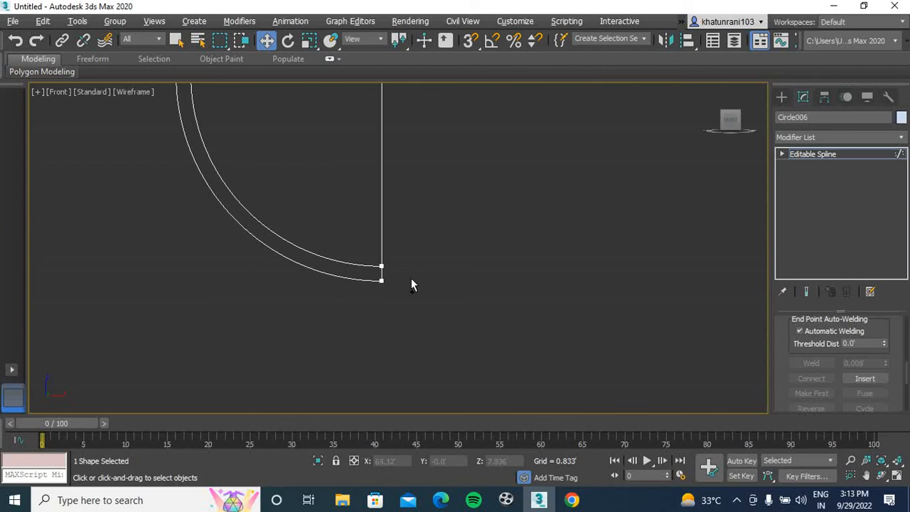
pyautogui.scroll(-3, 429, 262)
pyautogui.moveTo(431, 251); pyautogui.dragTo(422, 257, button='middle')
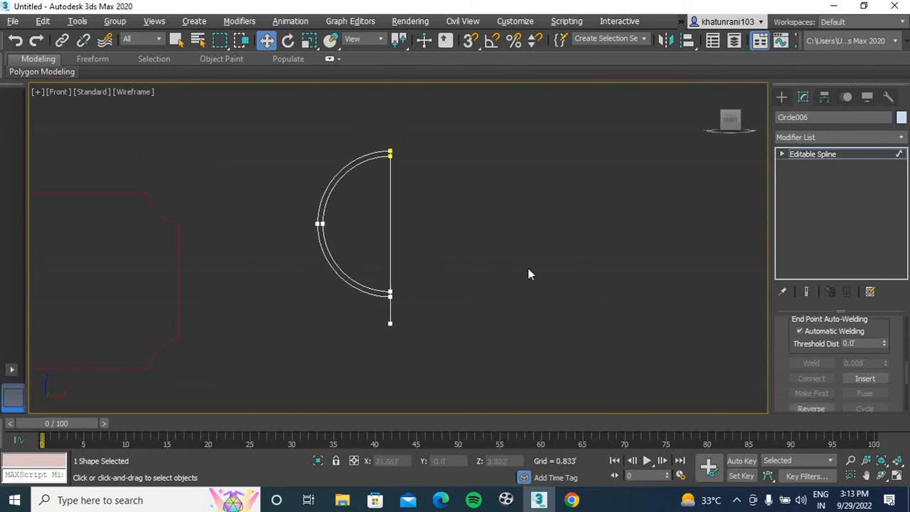
# Trim away the straight vertical section between the two ends of the inner arc
pyautogui.moveTo(907, 375)
pyautogui.mouseDown()
pyautogui.moveTo(904, 395)
pyautogui.moveTo(903, 380)
pyautogui.mouseUp()
pyautogui.click(816, 411)
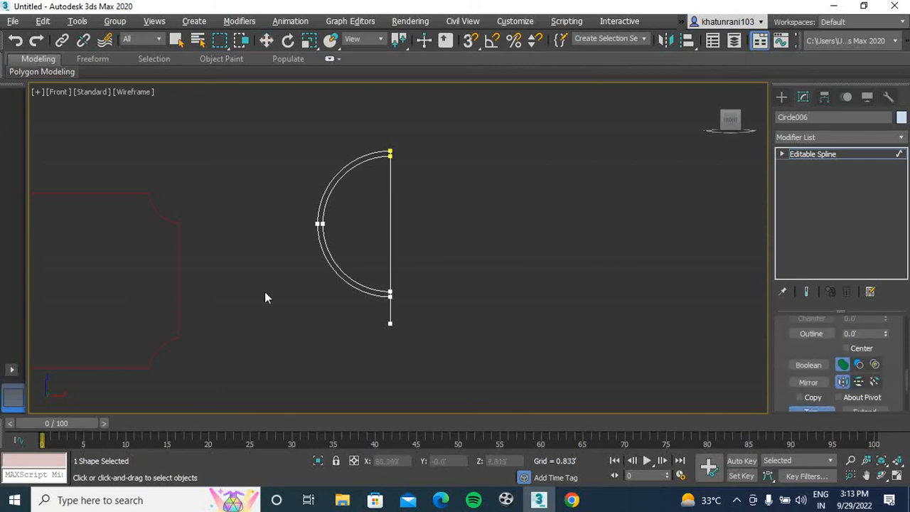
pyautogui.click(392, 227)
pyautogui.scroll(4, 387, 154)
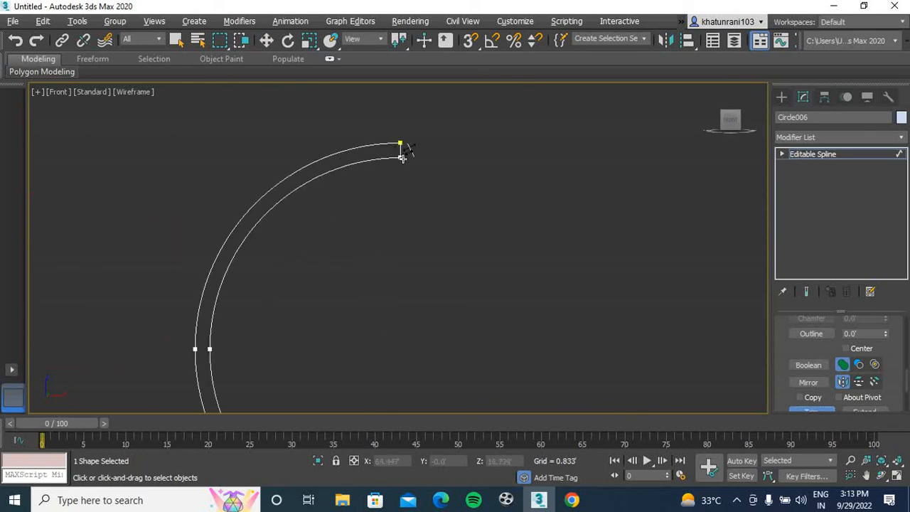
# Trim off the line's end projecting below the half ring and finish trimming
pyautogui.scroll(-4, 408, 210)
pyautogui.moveTo(434, 279); pyautogui.dragTo(422, 202, button='middle')
pyautogui.scroll(3, 397, 278)
pyautogui.click(393, 270)
pyautogui.moveTo(514, 266); pyautogui.dragTo(494, 323, button='middle')
pyautogui.rightClick(496, 328)
pyautogui.scroll(-3, 469, 262)
pyautogui.moveTo(469, 262); pyautogui.dragTo(449, 308, button='middle')
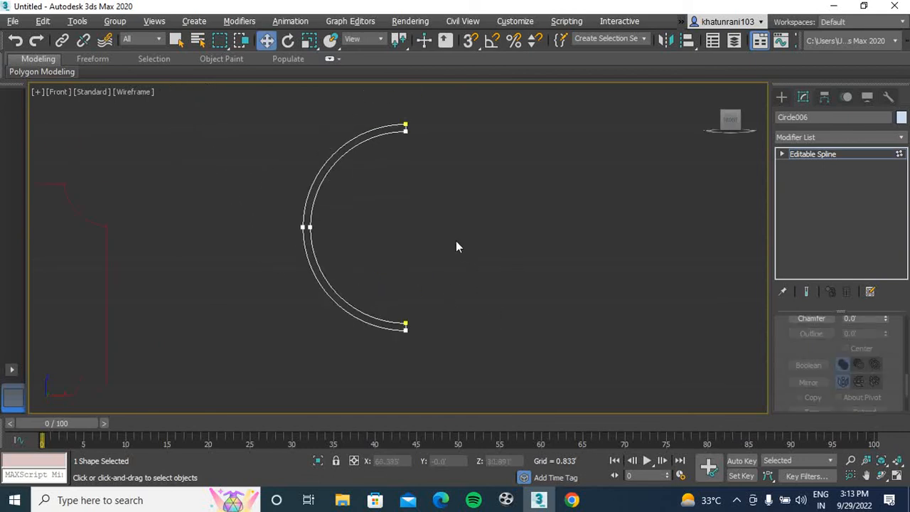
# Weld the coincident vertices at the upper and lower ends of the half ring
pyautogui.moveTo(431, 101); pyautogui.dragTo(382, 160)
pyautogui.keyDown('ctrl'); pyautogui.moveTo(447, 280); pyautogui.dragTo(384, 349); pyautogui.keyUp('ctrl')
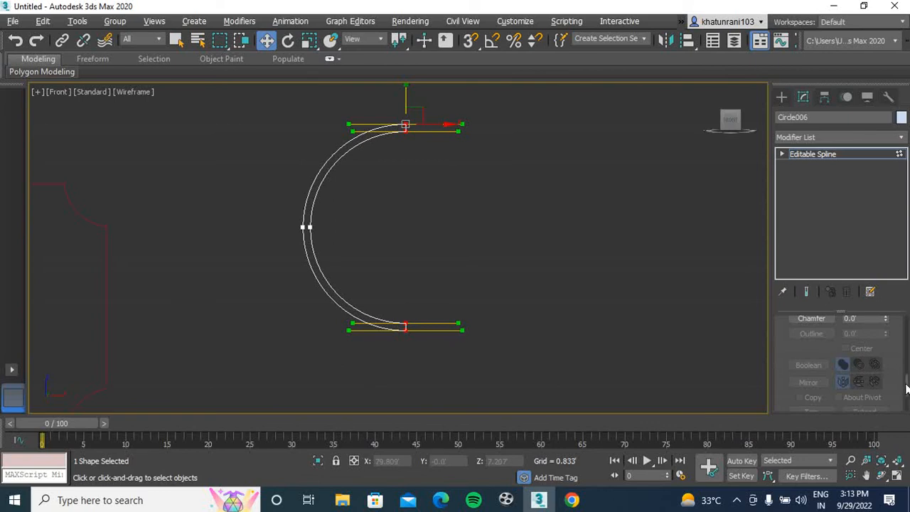
pyautogui.scroll(3, 906, 381)
pyautogui.click(812, 353)
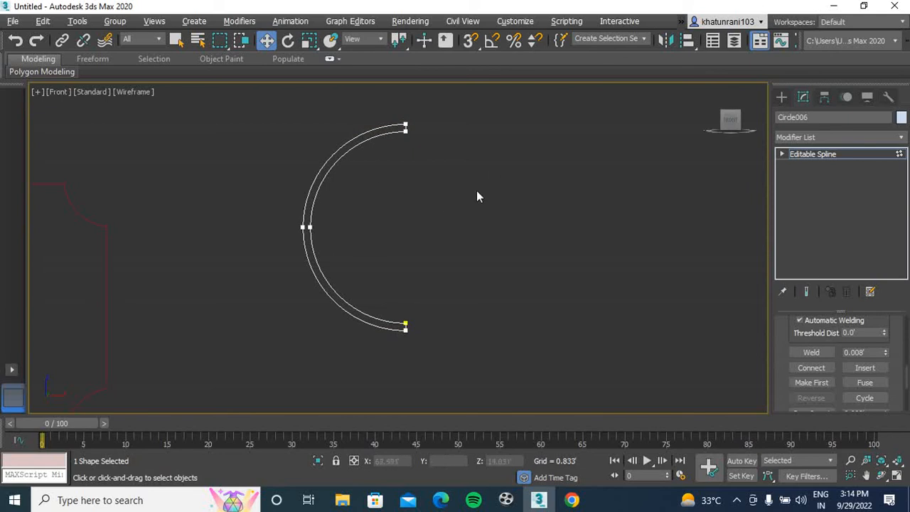
# Extrude the closed half-ring outline by 0.75' and deselect it
pyautogui.click(827, 138)
pyautogui.write('ext')
pyautogui.press('Return')
pyautogui.click(529, 236)
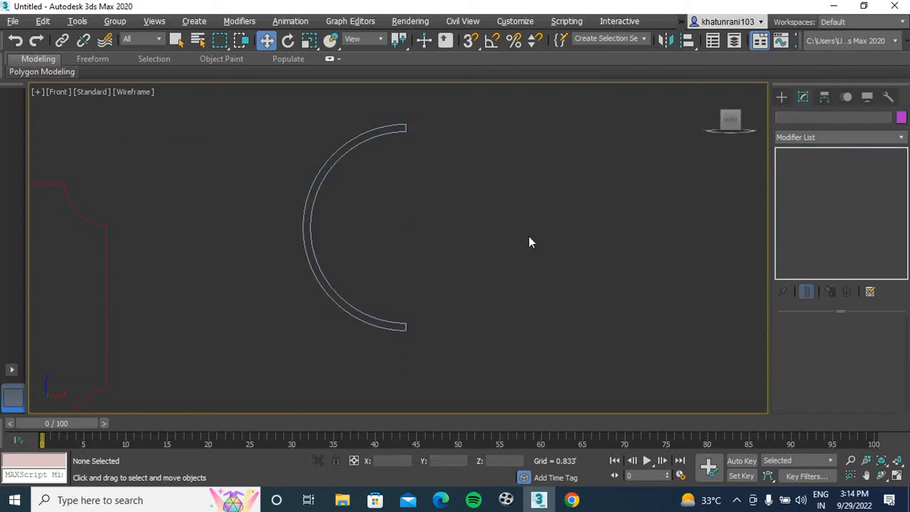
# Examine the extruded half ring in the perspective view from several angles
pyautogui.press('p')
pyautogui.moveTo(516, 216); pyautogui.dragTo(381, 310, button='middle')
pyautogui.scroll(3, 475, 155)
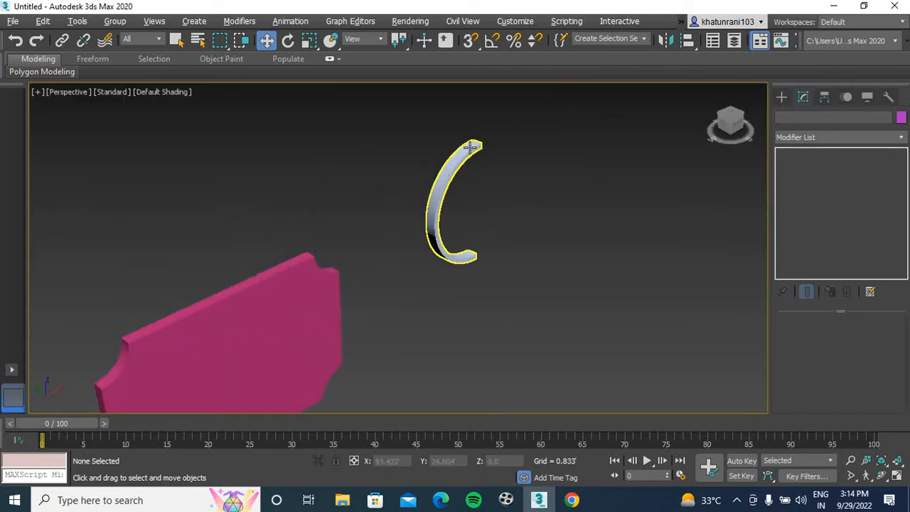
pyautogui.moveTo(734, 127); pyautogui.dragTo(708, 115)
pyautogui.moveTo(615, 233); pyautogui.dragTo(333, 91, button='middle')
pyautogui.moveTo(733, 122); pyautogui.dragTo(733, 196)
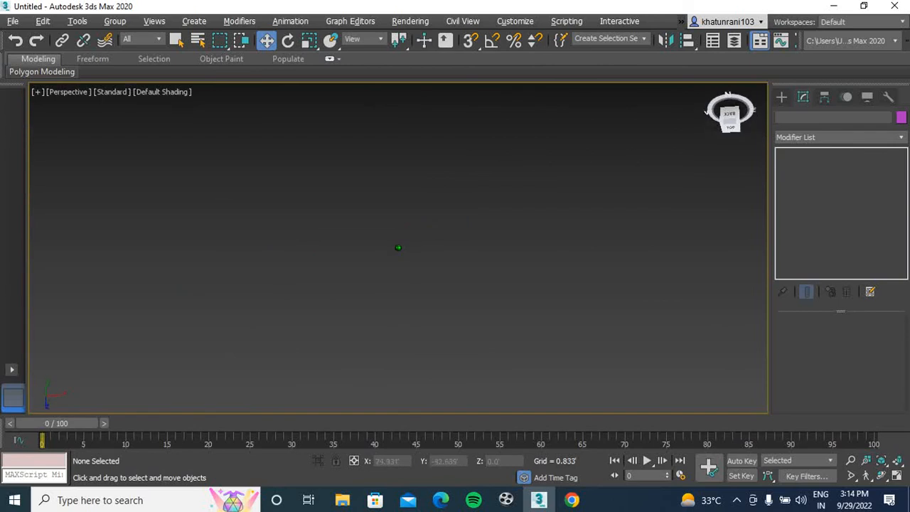
pyautogui.moveTo(520, 260); pyautogui.dragTo(480, 363, button='middle')
pyautogui.moveTo(410, 214); pyautogui.dragTo(378, 333, button='middle')
pyautogui.scroll(-3, 344, 237)
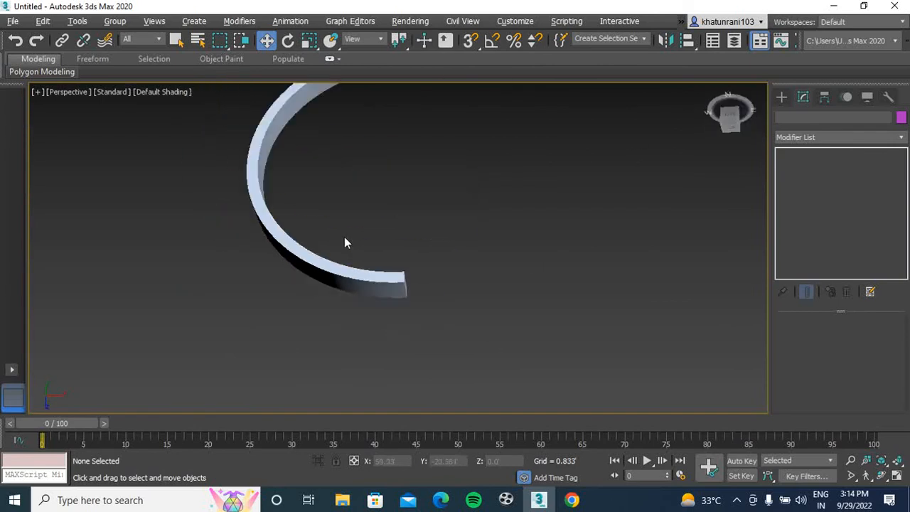
pyautogui.scroll(-3, 344, 237)
pyautogui.moveTo(344, 237); pyautogui.dragTo(283, 398, button='middle')
pyautogui.moveTo(296, 284); pyautogui.dragTo(334, 170, button='middle')
# Mirror the extruded half ring across the X axis as a copy with zero offset
pyautogui.click(334, 190)
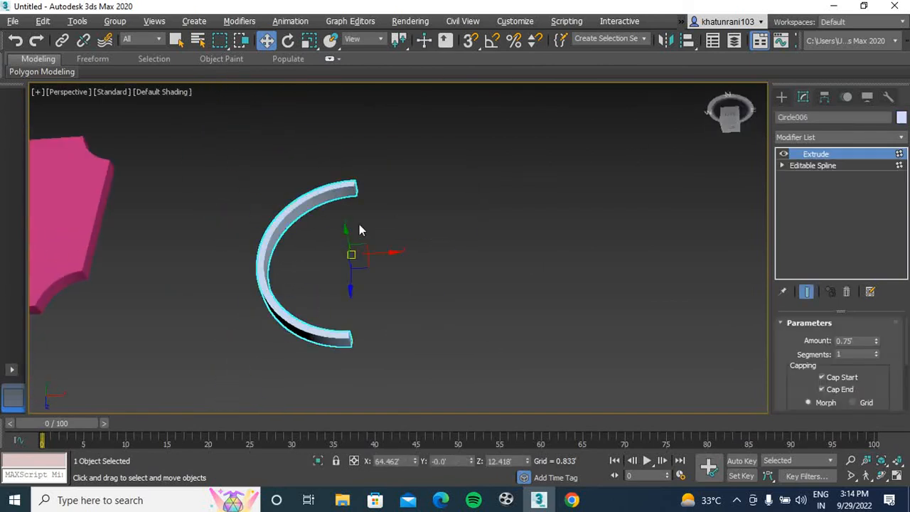
pyautogui.click(664, 41)
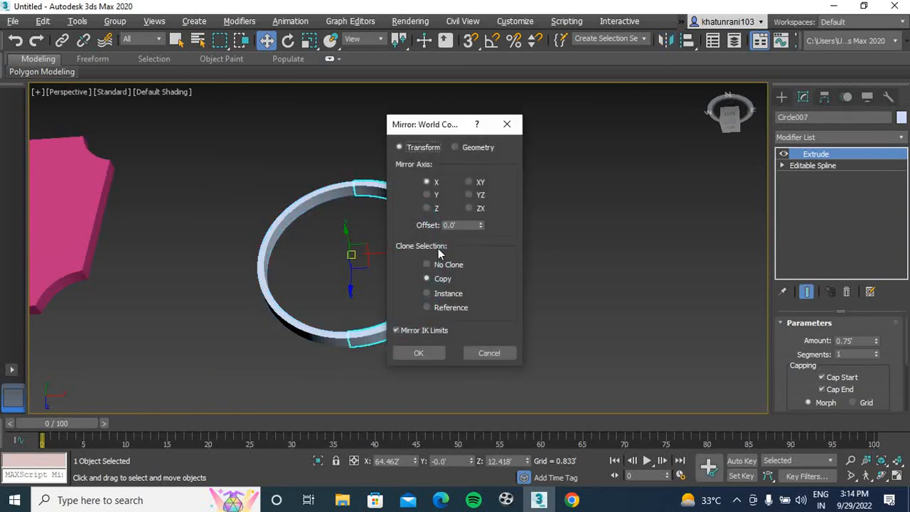
pyautogui.click(414, 349)
# Move the mirrored half ring along X to leave a small gap between the two halves
pyautogui.click(401, 270)
pyautogui.click(436, 265)
pyautogui.moveTo(386, 252); pyautogui.dragTo(477, 239)
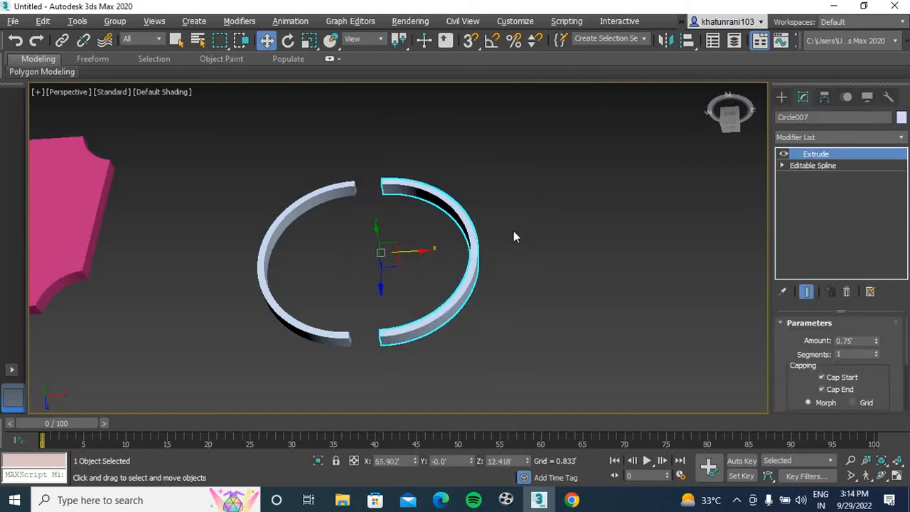
pyautogui.click(538, 225)
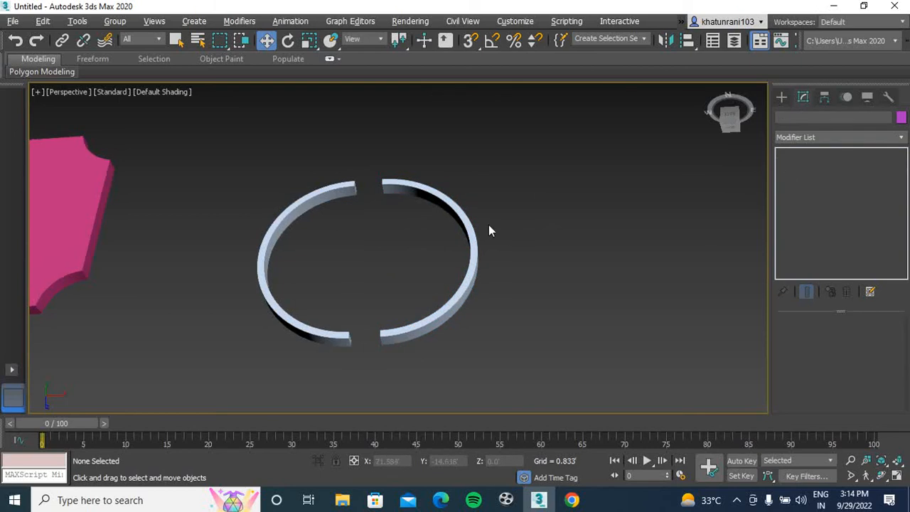
# Draw a circle in the front view inside the two half rings, roughly centred between them
pyautogui.press('f')
pyautogui.click(782, 96)
pyautogui.click(812, 202)
pyautogui.moveTo(420, 219); pyautogui.dragTo(421, 266)
pyautogui.click(803, 97)
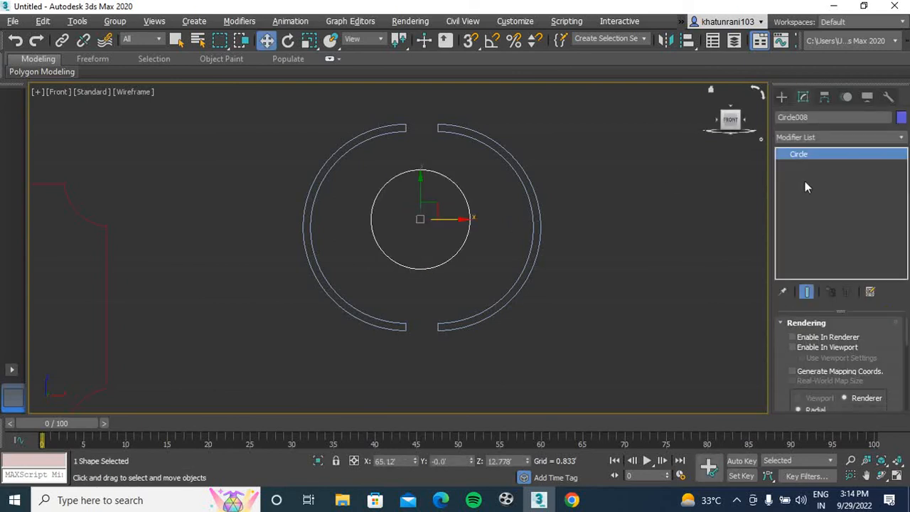
# Extrude the inner circle into a solid disc and inspect it with the half rings in perspective
pyautogui.click(823, 139)
pyautogui.write('ex')
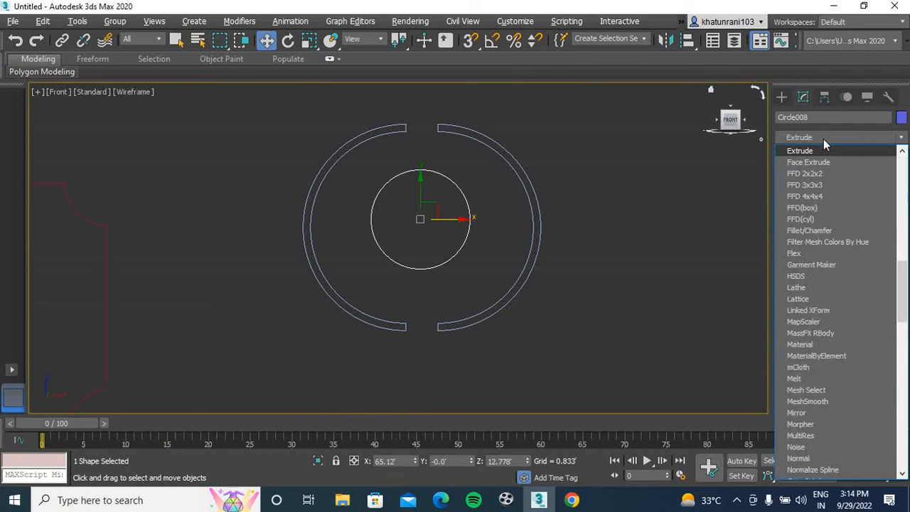
pyautogui.press('Return')
pyautogui.click(643, 201)
pyautogui.press('p')
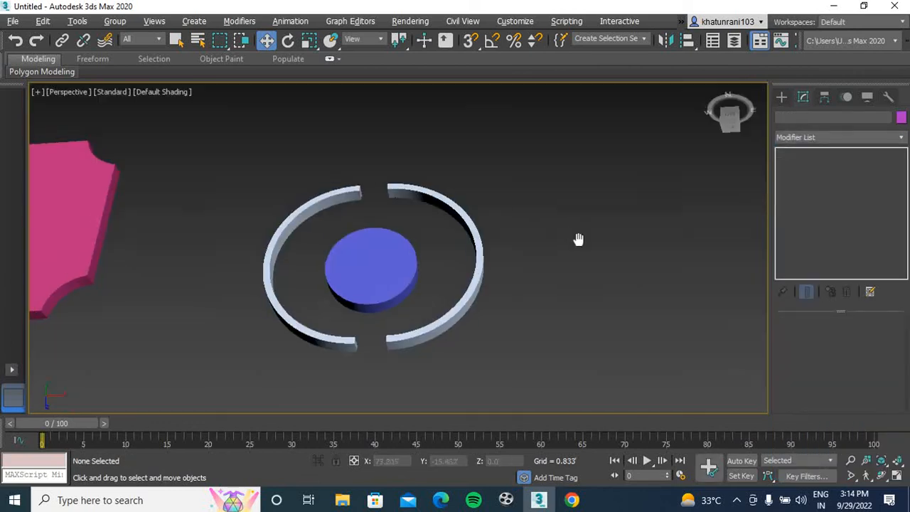
pyautogui.keyDown('alt'); pyautogui.moveTo(570, 231); pyautogui.dragTo(604, 219, button='middle'); pyautogui.keyUp('alt')
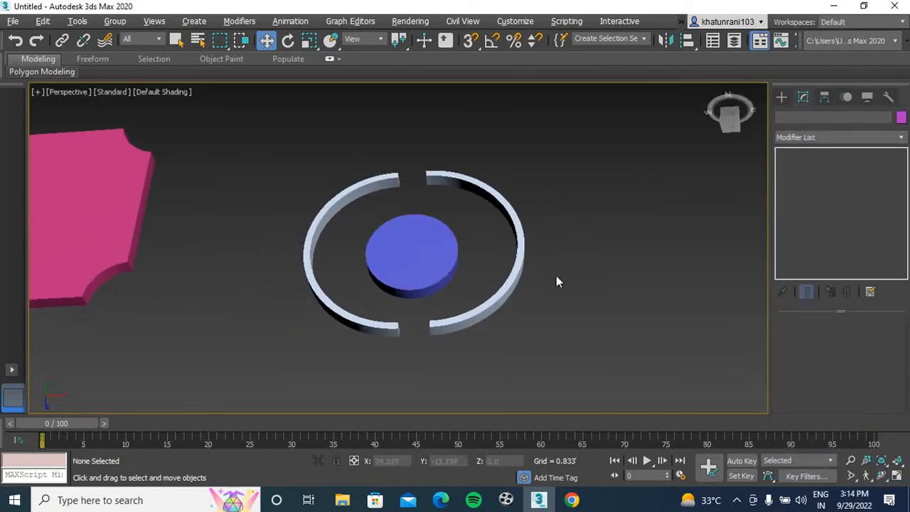
# Switch to Chrome, browse the ceiling design images and enlarge the IndiaMART circular false ceiling picture
pyautogui.click(572, 500)
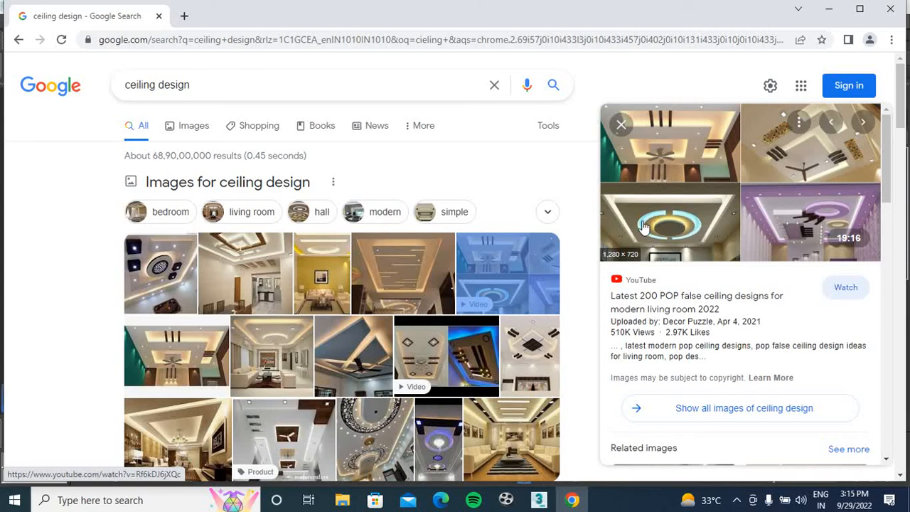
pyautogui.scroll(-3, 514, 359)
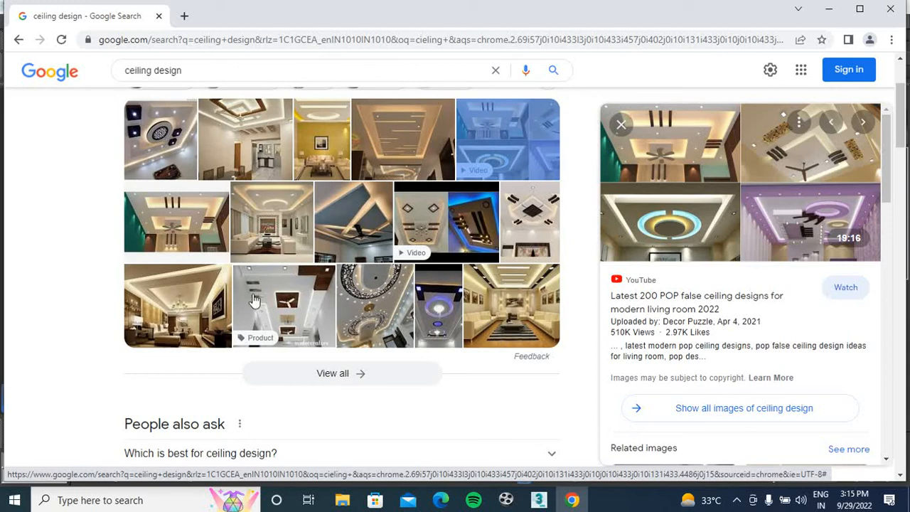
pyautogui.scroll(-2, 645, 333)
pyautogui.scroll(-4, 590, 354)
pyautogui.scroll(-6, 711, 370)
pyautogui.scroll(-4, 711, 370)
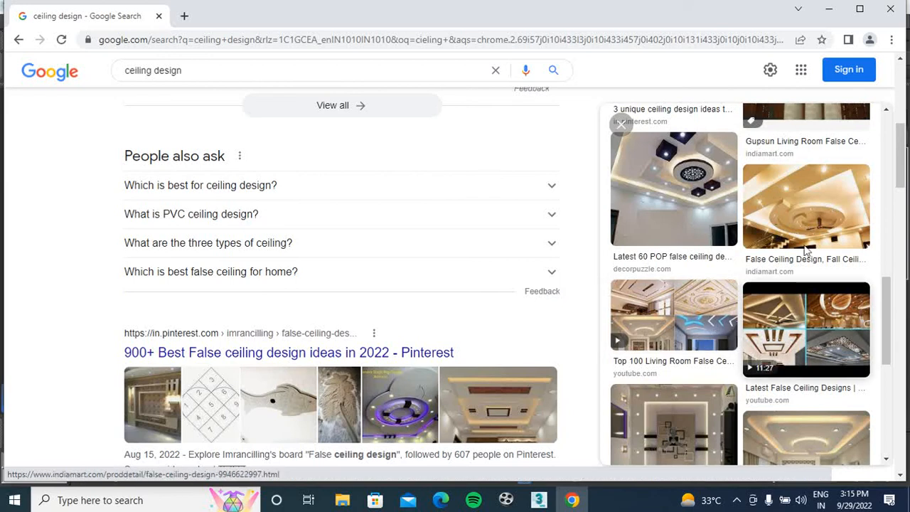
pyautogui.click(804, 210)
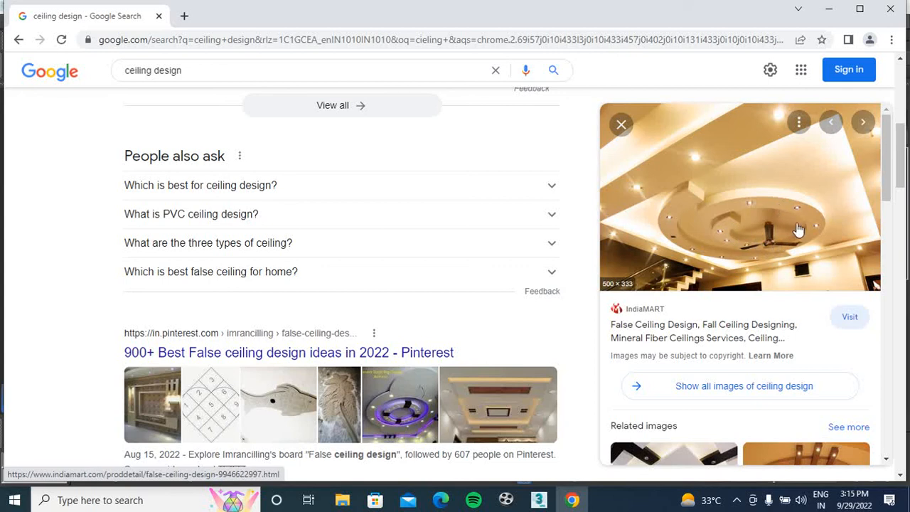
# Look through the Pinterest false ceiling design collection and return to the search results
pyautogui.scroll(-4, 453, 382)
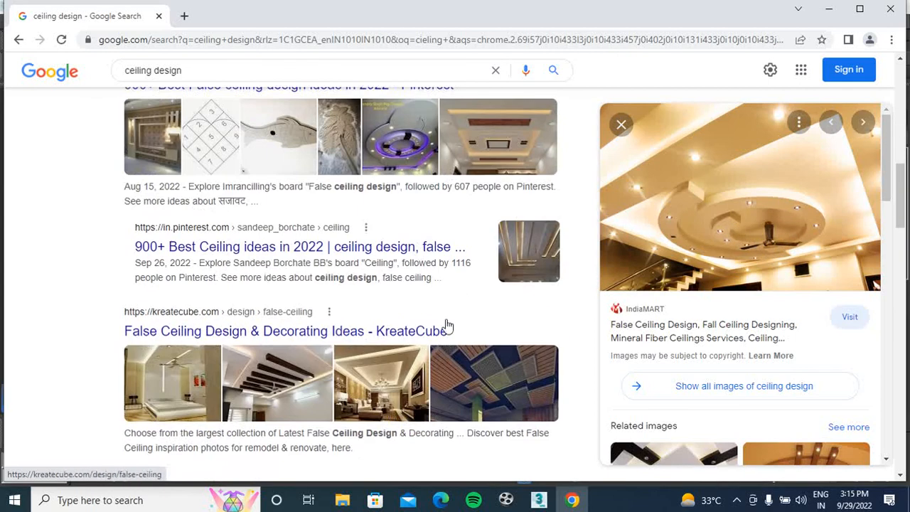
pyautogui.click(413, 152)
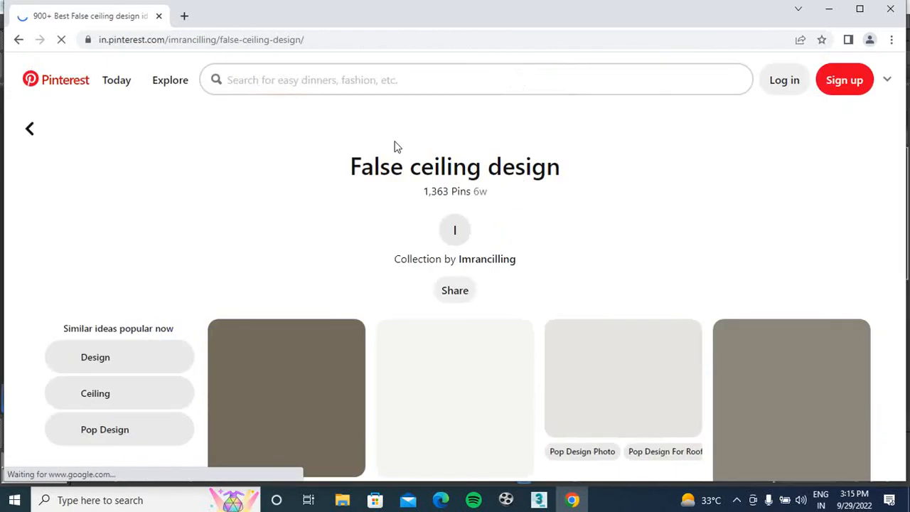
pyautogui.scroll(-3, 461, 238)
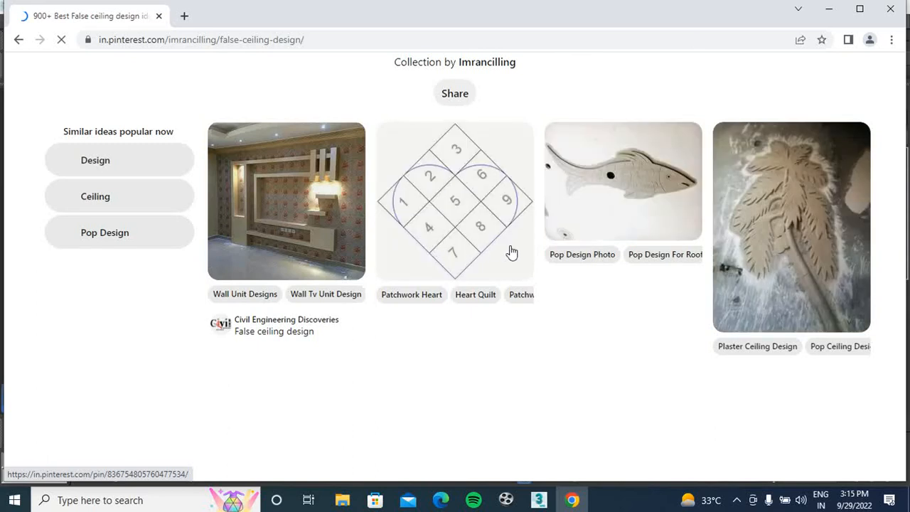
pyautogui.click(18, 40)
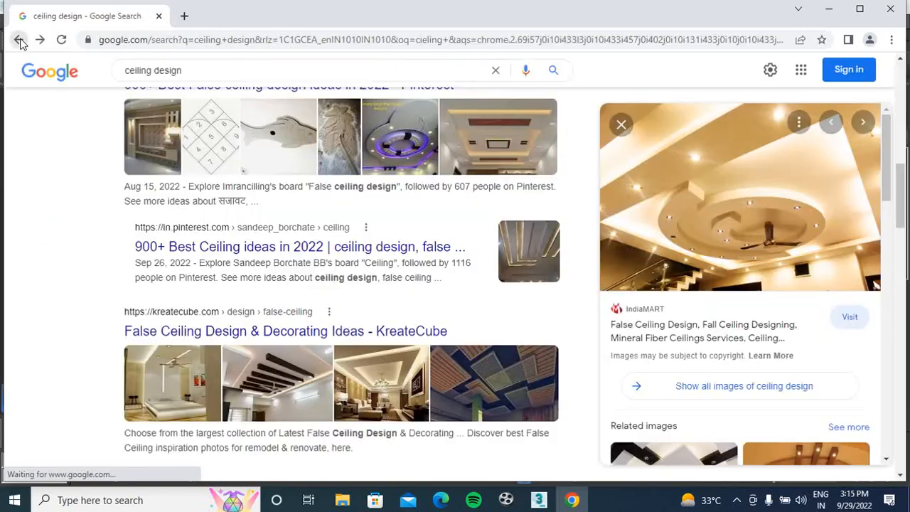
# Enlarge the Styles At Life false ceiling picture with the dark curved band and browse its related images
pyautogui.scroll(-5, 661, 356)
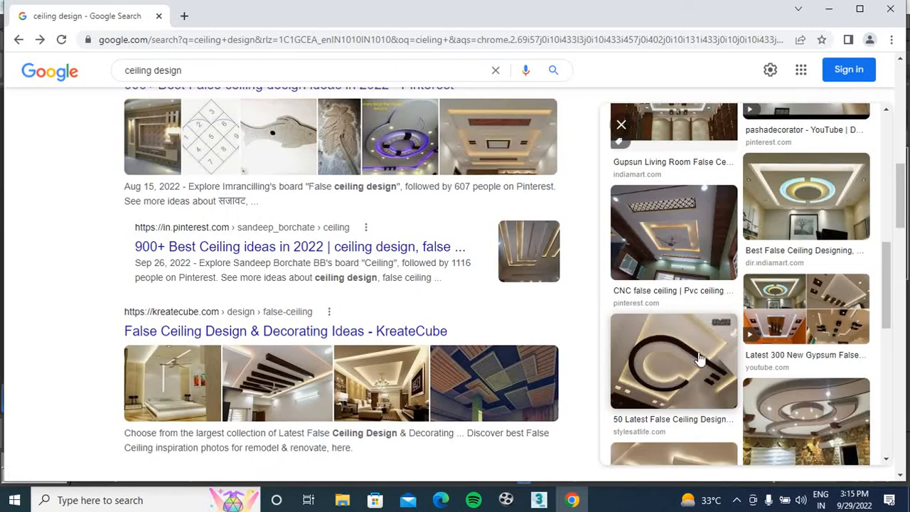
pyautogui.click(693, 366)
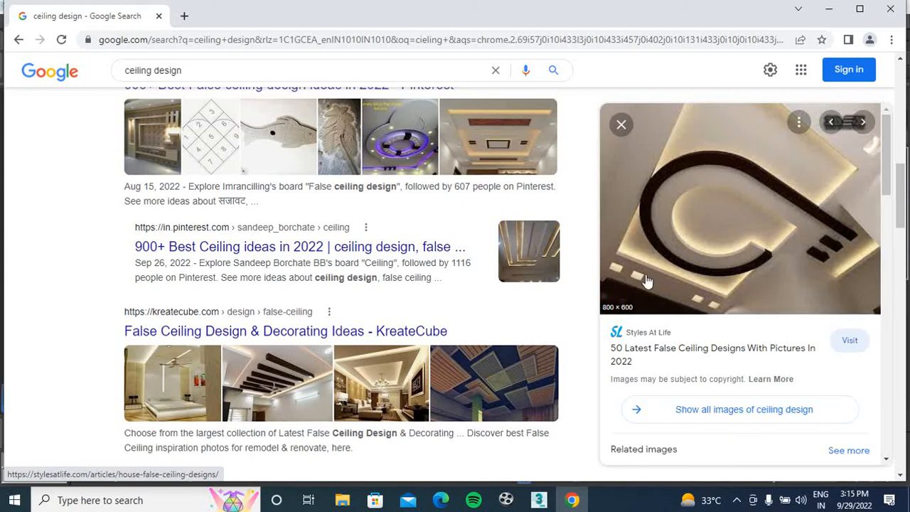
pyautogui.scroll(-4, 643, 285)
pyautogui.scroll(-2, 681, 304)
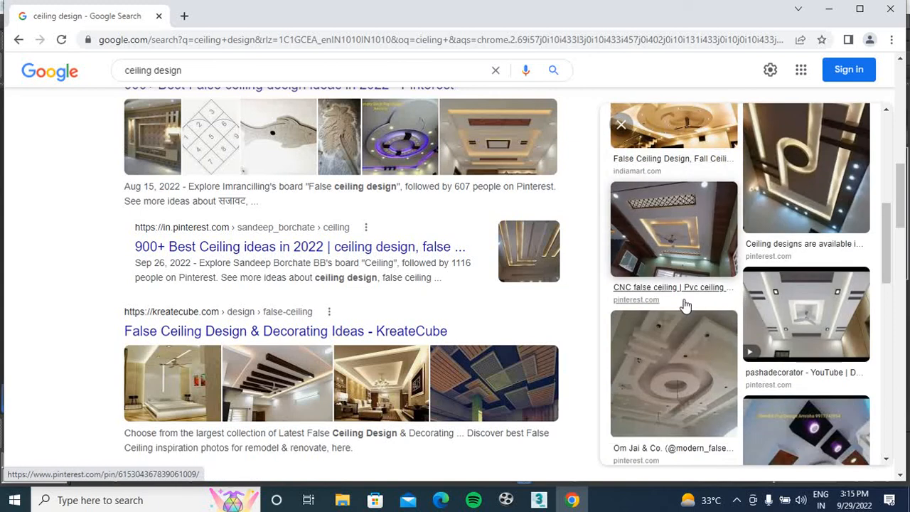
pyautogui.scroll(-4, 711, 281)
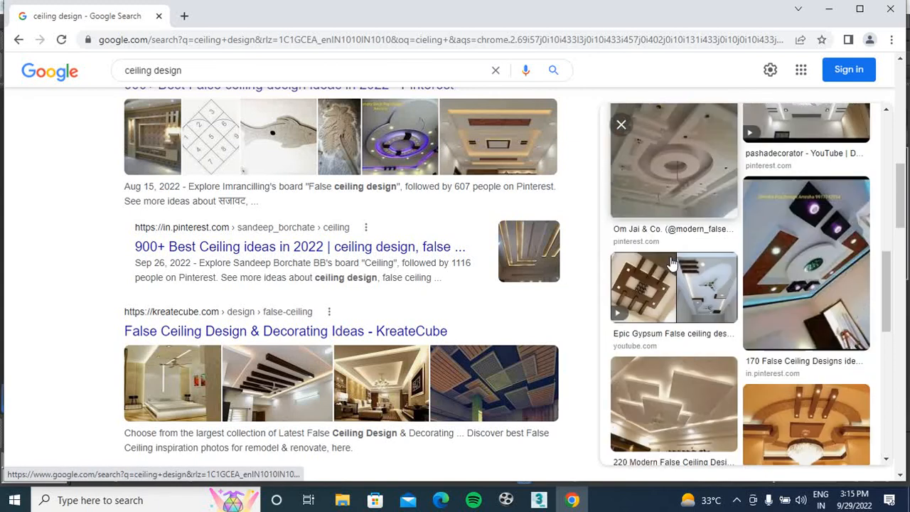
pyautogui.scroll(-6, 679, 349)
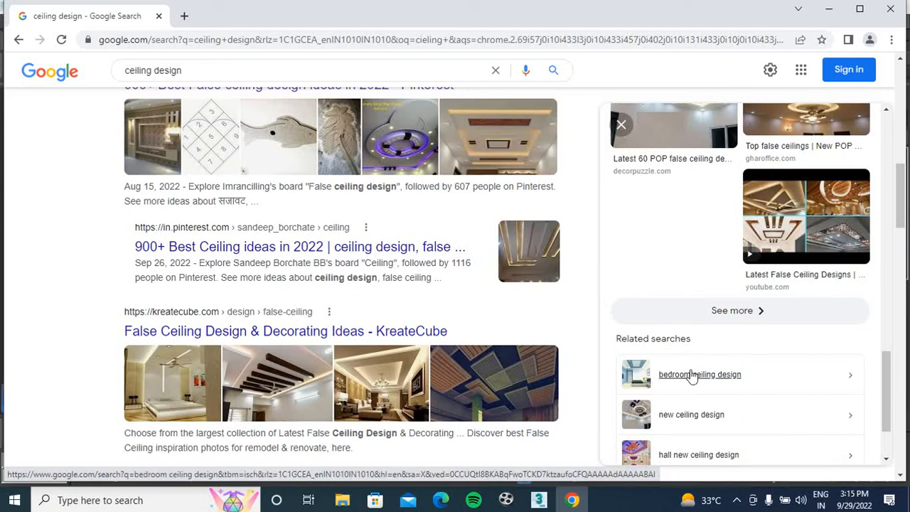
# Open the related search "bedroom ceiling design" and look through its image results
pyautogui.click(693, 378)
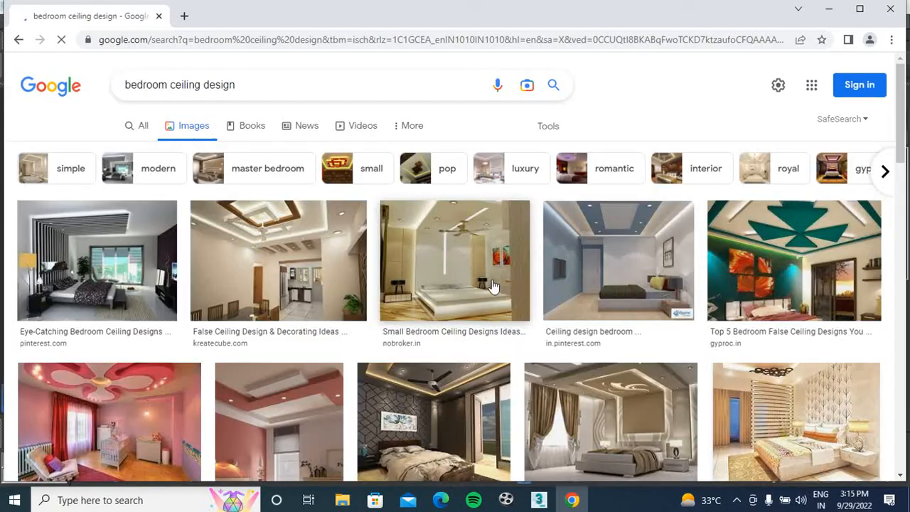
pyautogui.scroll(-2, 654, 286)
pyautogui.scroll(-2, 581, 290)
pyautogui.scroll(-2, 470, 287)
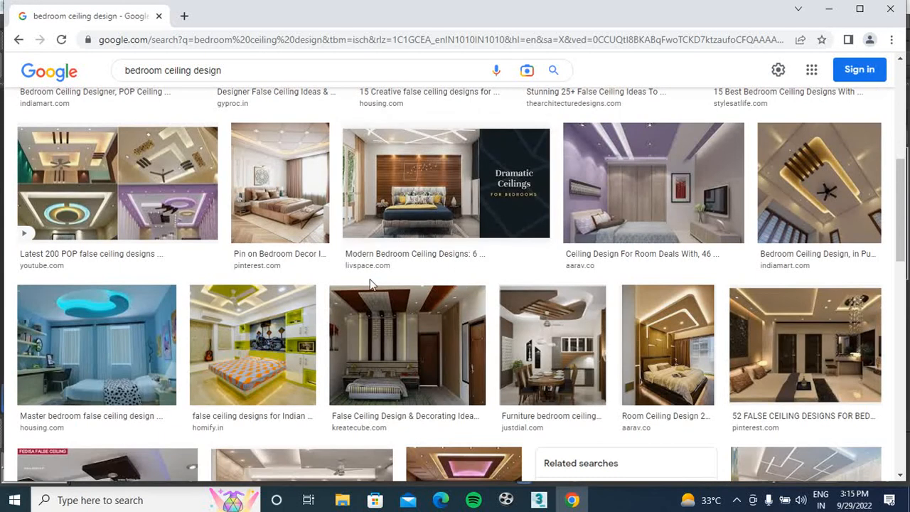
pyautogui.scroll(-2, 374, 284)
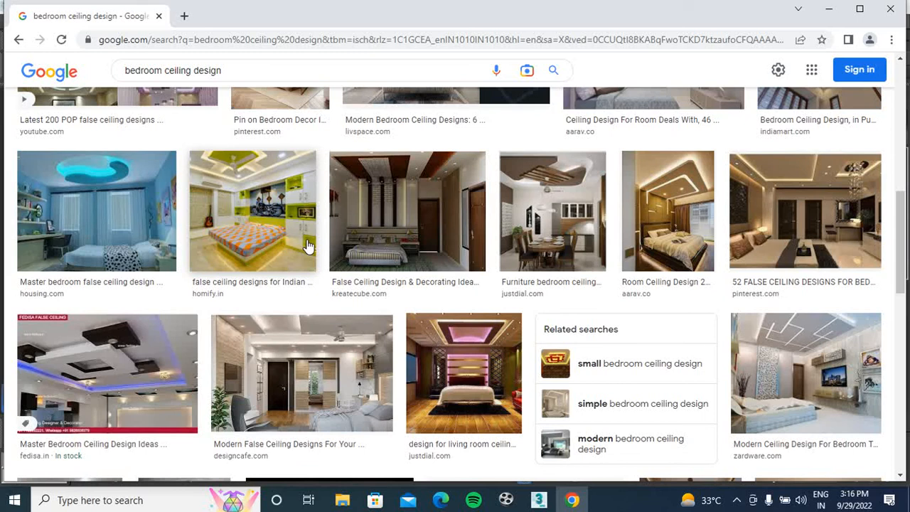
pyautogui.scroll(5, 220, 181)
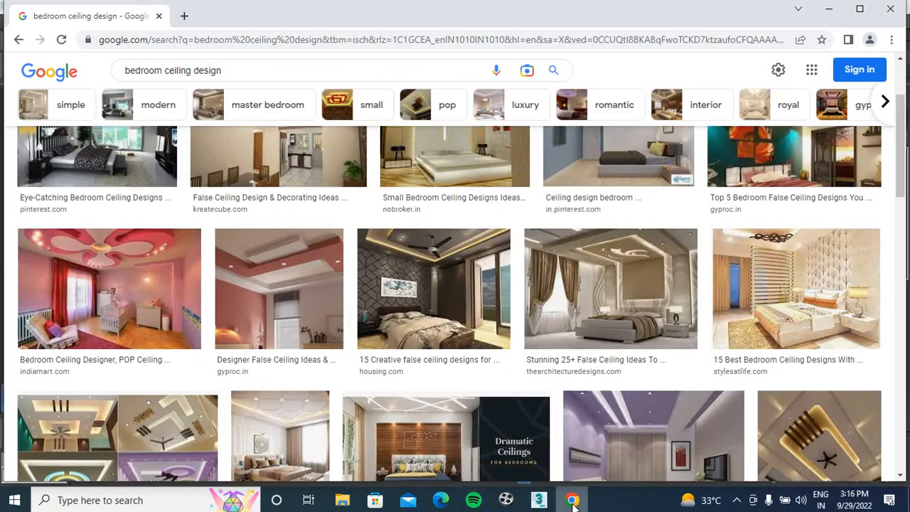
# Switch back to 3ds Max and delete the clover, the yellow panel and the split ring with its disc, keeping the concave-cornered panel
pyautogui.click(540, 501)
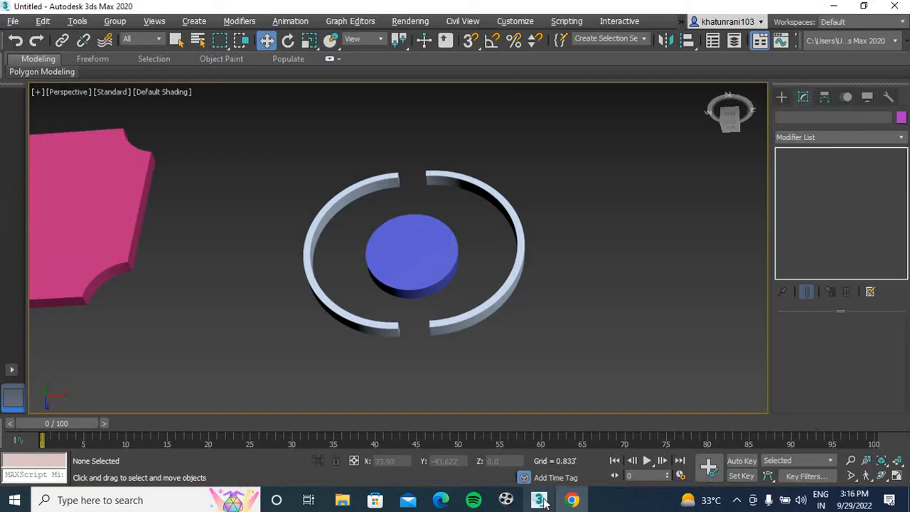
pyautogui.scroll(-4, 426, 277)
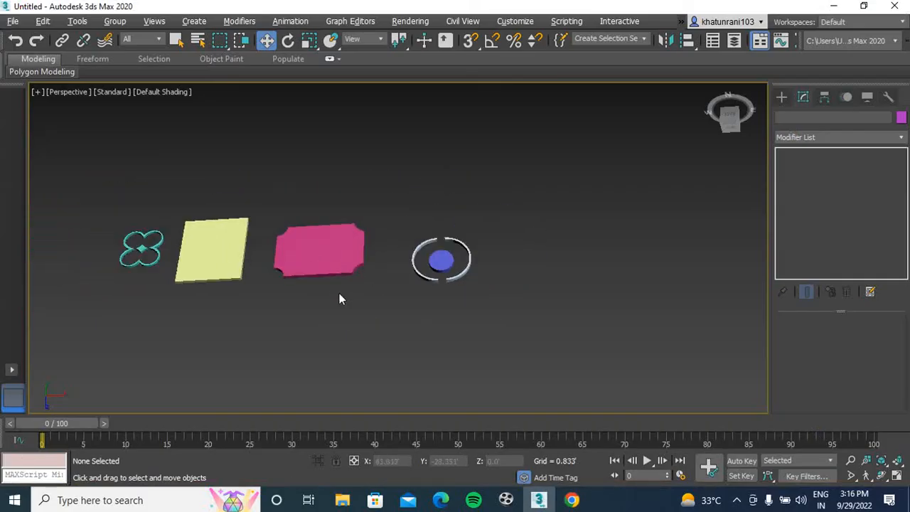
pyautogui.moveTo(340, 294); pyautogui.dragTo(462, 279, button='middle')
pyautogui.moveTo(67, 438); pyautogui.dragTo(66, 438)
pyautogui.click(328, 314)
pyautogui.moveTo(384, 180); pyautogui.dragTo(177, 315)
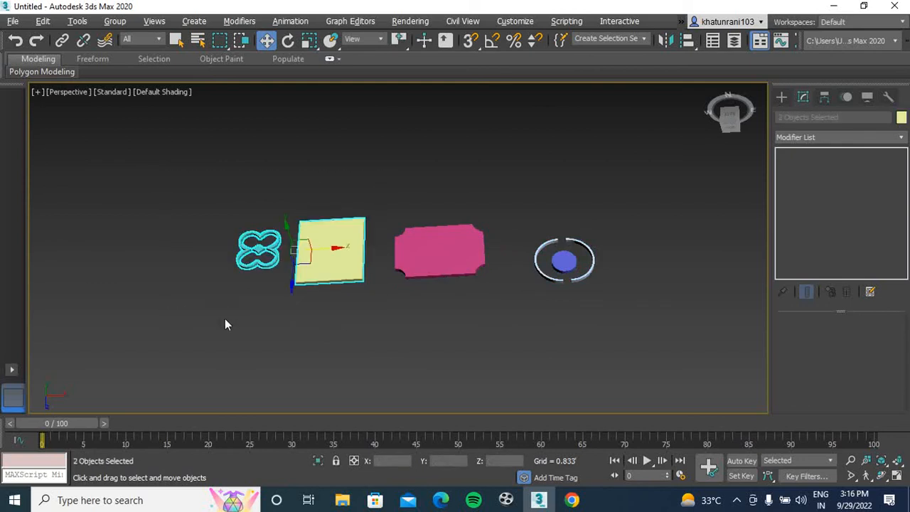
pyautogui.keyDown('ctrl'); pyautogui.moveTo(611, 234); pyautogui.dragTo(522, 337); pyautogui.keyUp('ctrl')
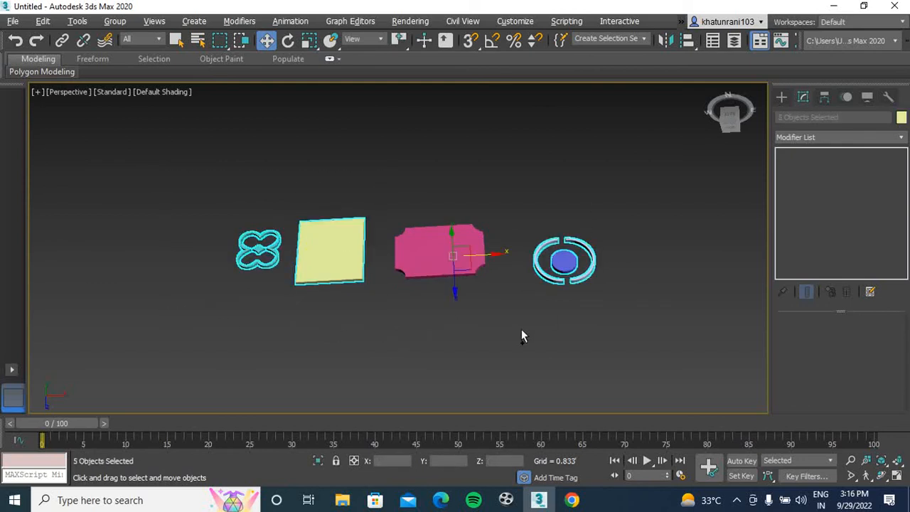
pyautogui.press('Delete')
# Remove the Extrude modifier from the concave-cornered panel so only its spline outline is left, and deselect it
pyautogui.click(440, 250)
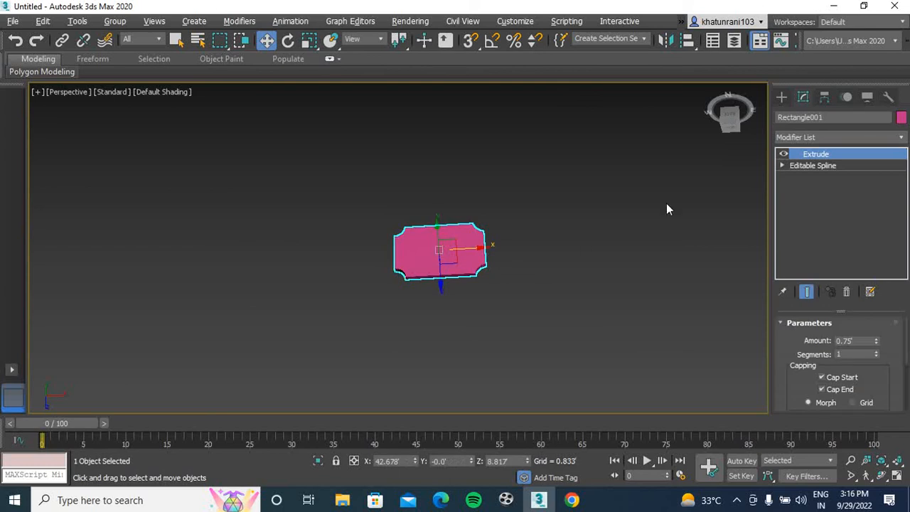
pyautogui.click(847, 292)
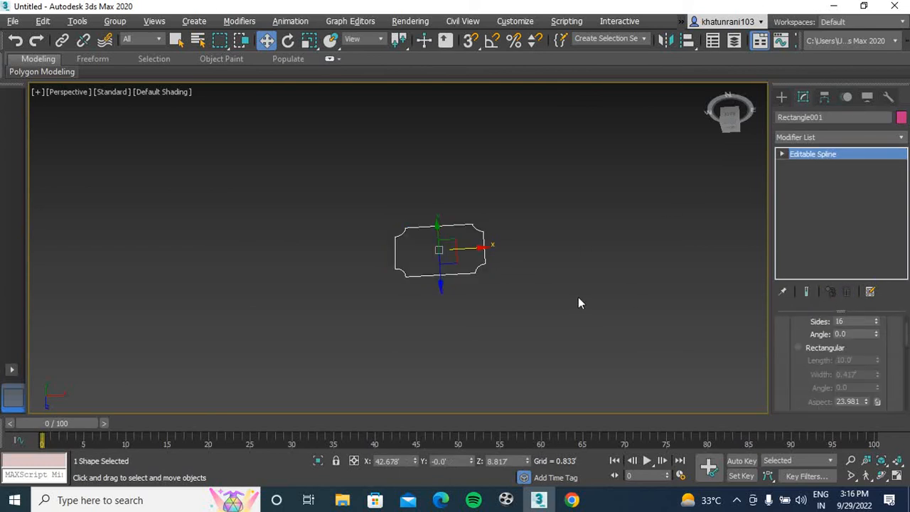
pyautogui.click(482, 297)
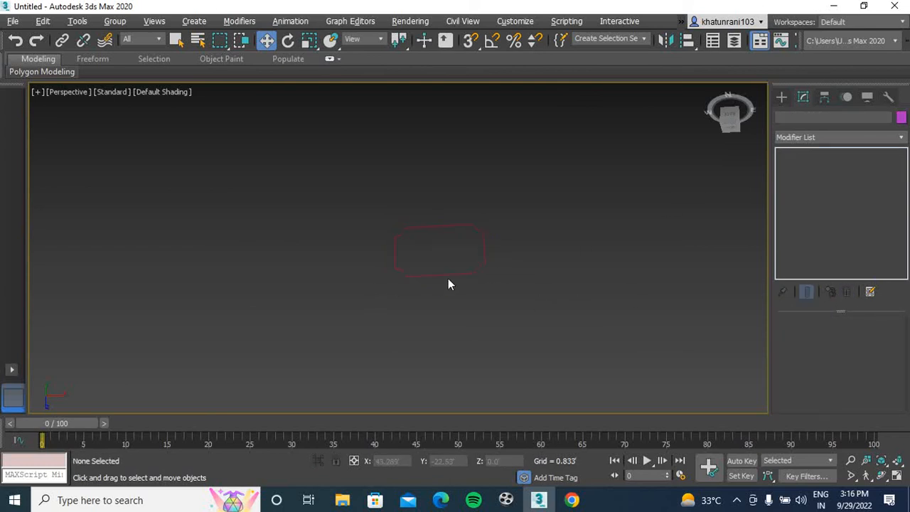
# Draw a landscape rectangle spline in the Front view beside the concave-cornered outline
pyautogui.press('f')
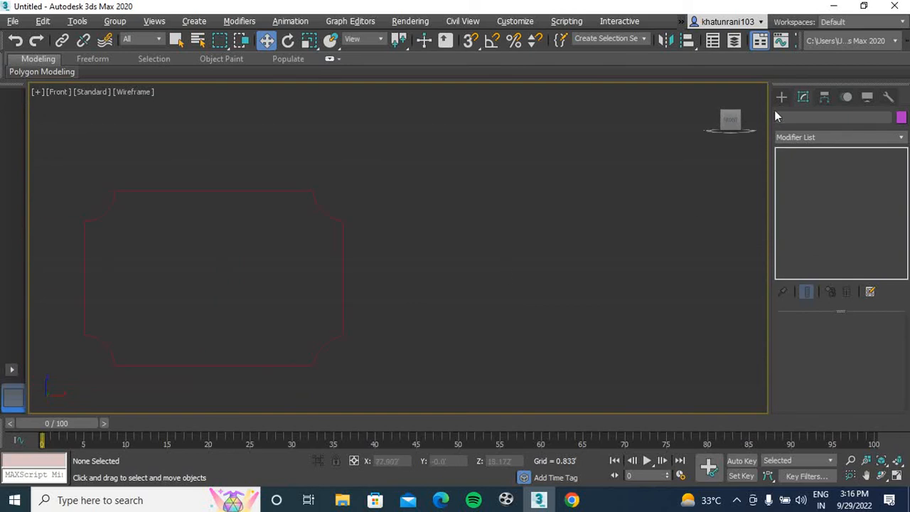
pyautogui.click(782, 97)
pyautogui.click(855, 188)
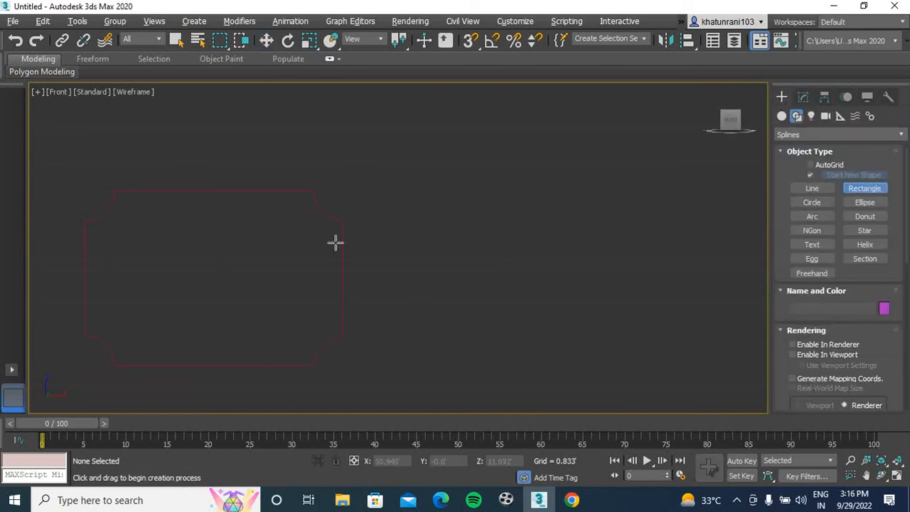
pyautogui.moveTo(451, 244); pyautogui.dragTo(380, 224, button='middle')
pyautogui.moveTo(345, 171); pyautogui.dragTo(567, 315)
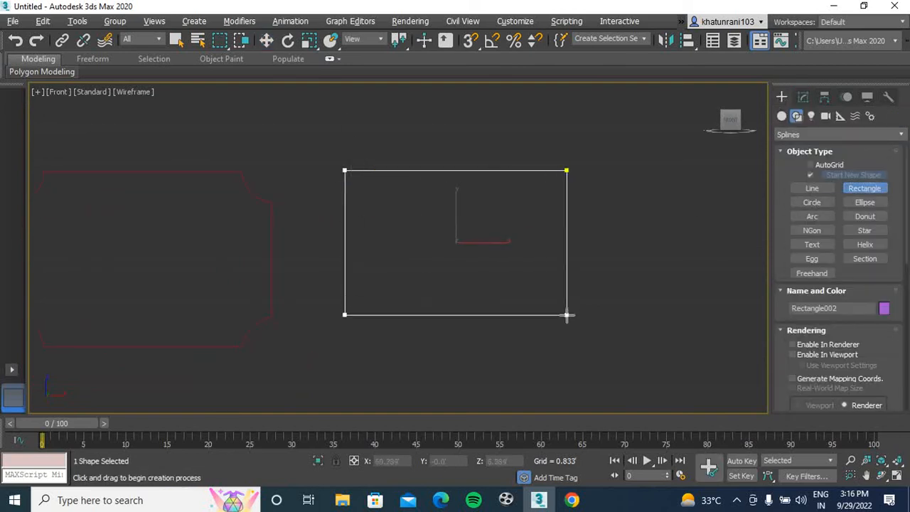
pyautogui.press('w')
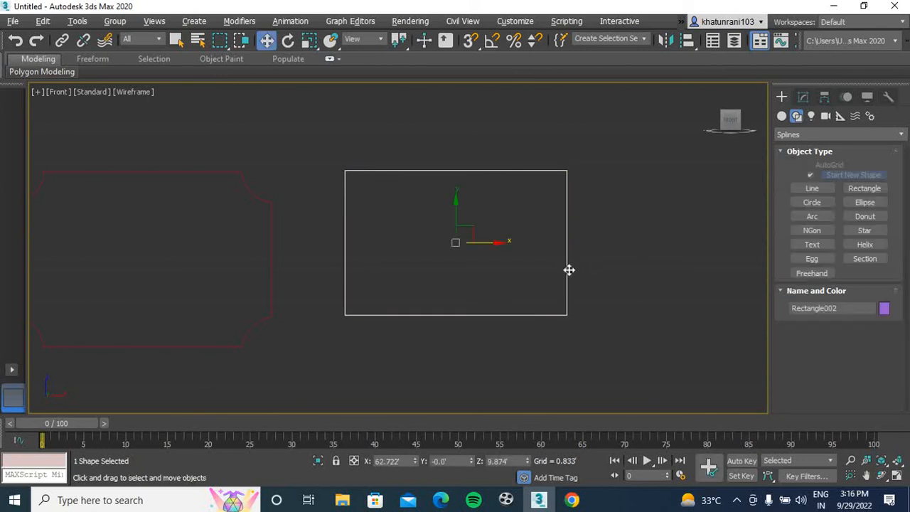
# Convert the new rectangle to an Editable Spline
pyautogui.rightClick(569, 270)
pyautogui.moveTo(665, 404)
pyautogui.click(713, 405)
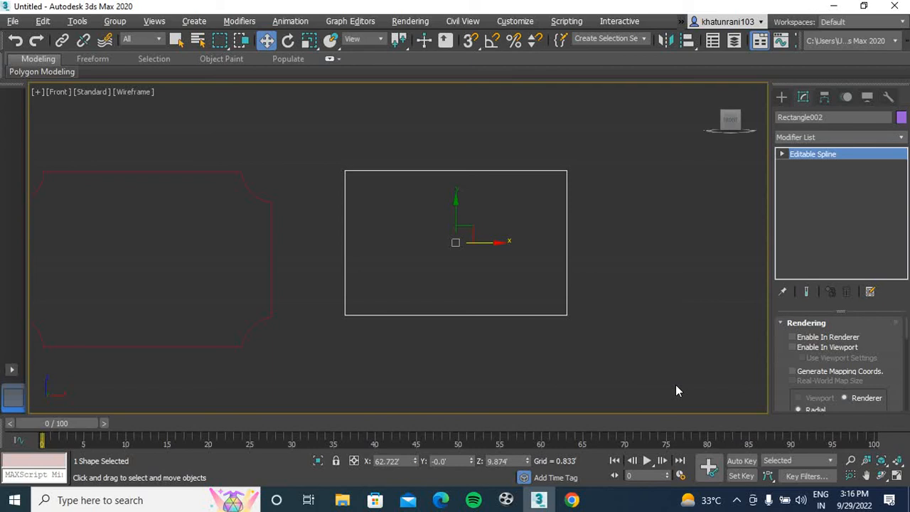
# Fillet all four corner vertices of the rectangle as far as possible, giving it fully rounded ends
pyautogui.press('1')
pyautogui.moveTo(330, 404); pyautogui.dragTo(332, 402)
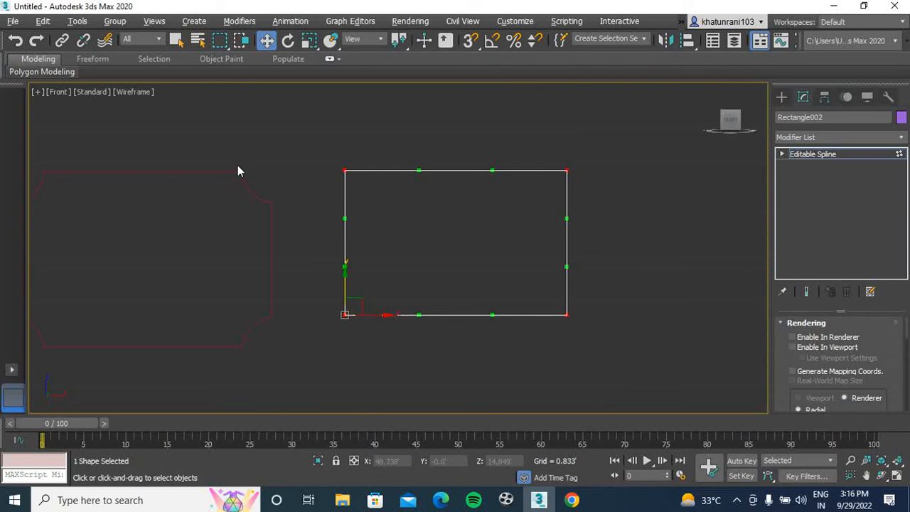
pyautogui.moveTo(907, 331); pyautogui.dragTo(908, 386)
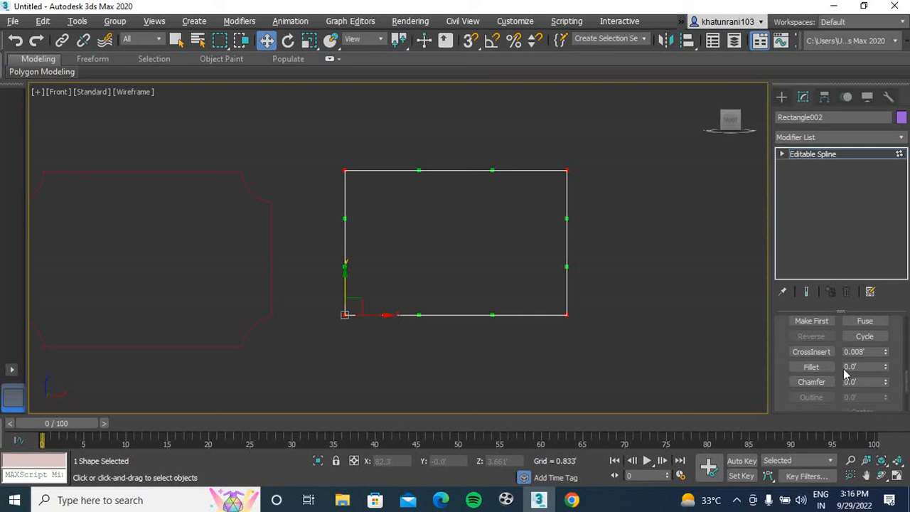
pyautogui.click(811, 367)
pyautogui.moveTo(567, 312); pyautogui.dragTo(547, 236)
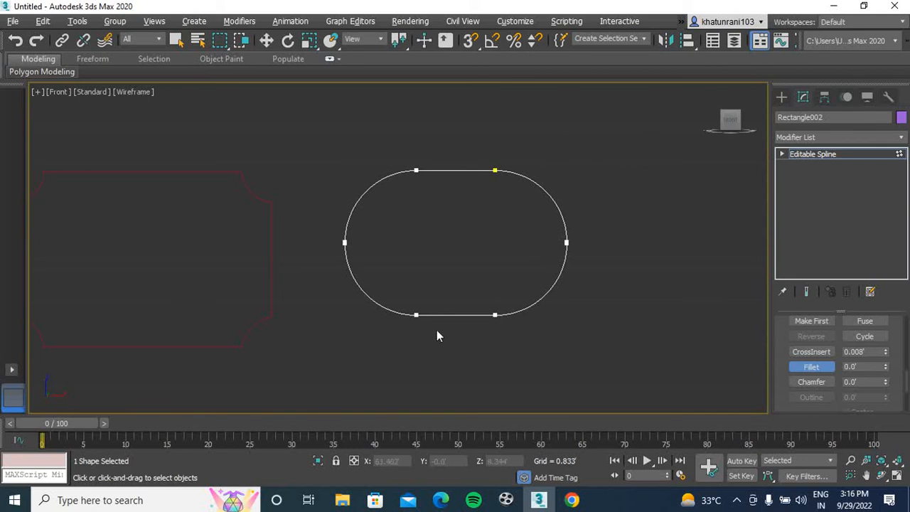
# Apply an Extrude modifier to the round-ended spline and show the solid in the Perspective view
pyautogui.click(809, 137)
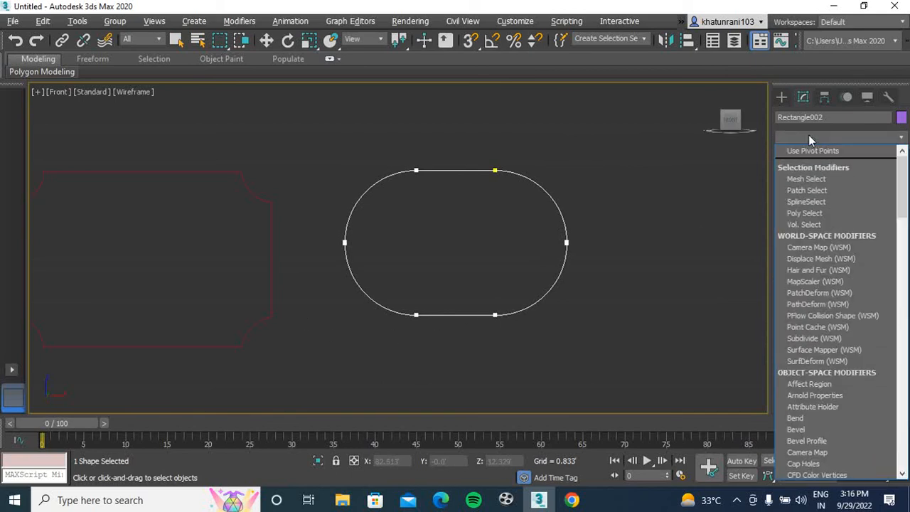
pyautogui.write('ex')
pyautogui.press('Return')
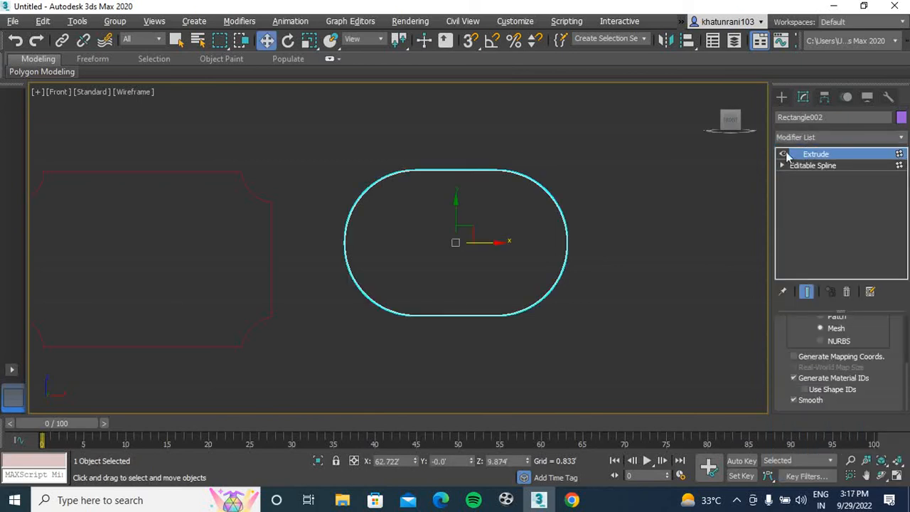
pyautogui.click(654, 238)
pyautogui.press('p')
pyautogui.moveTo(566, 260); pyautogui.dragTo(502, 272, button='middle')
pyautogui.scroll(5, 501, 268)
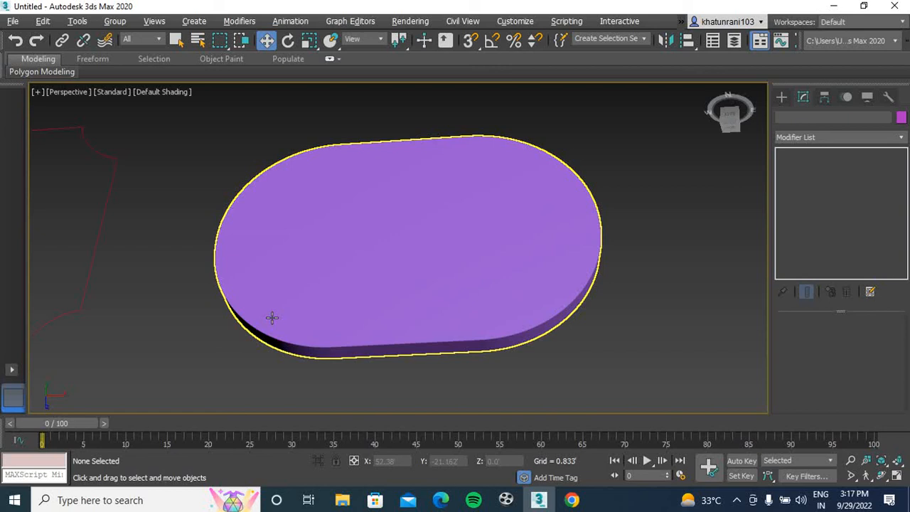
pyautogui.scroll(-5, 322, 306)
pyautogui.moveTo(324, 306); pyautogui.dragTo(394, 294, button='middle')
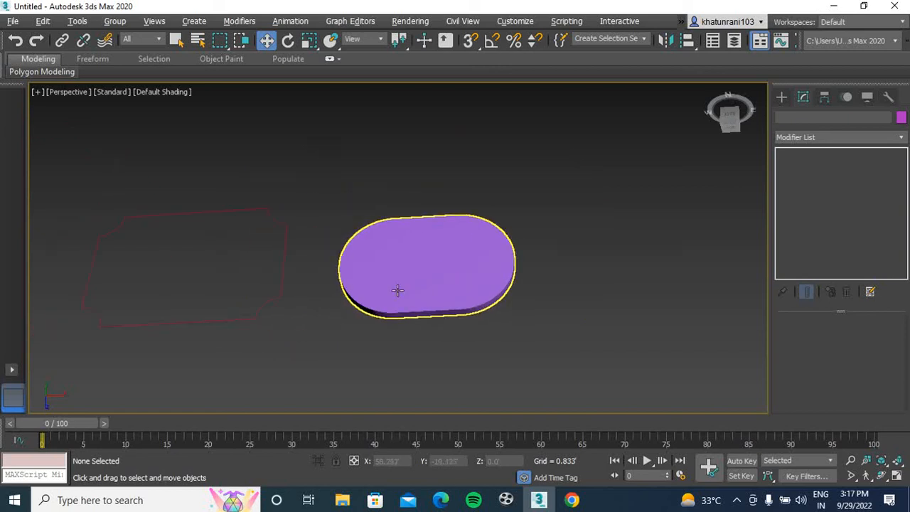
pyautogui.click(420, 282)
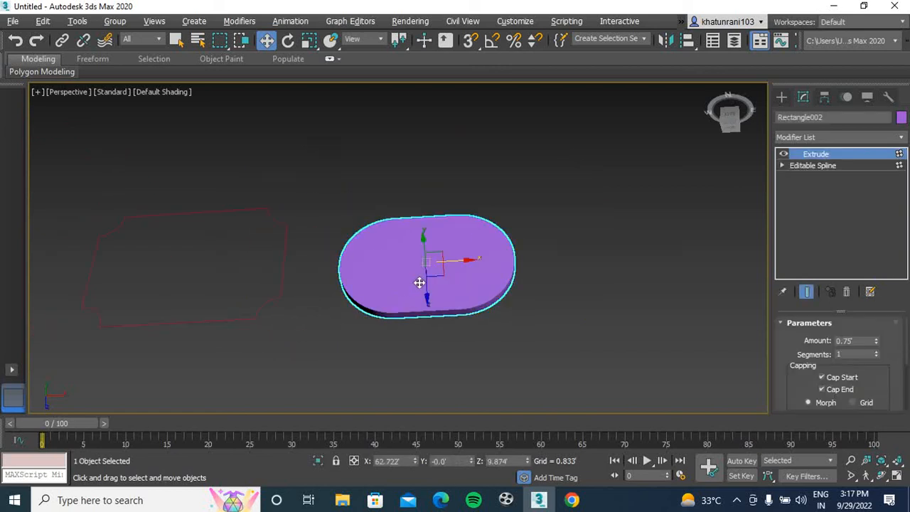
pyautogui.click(611, 246)
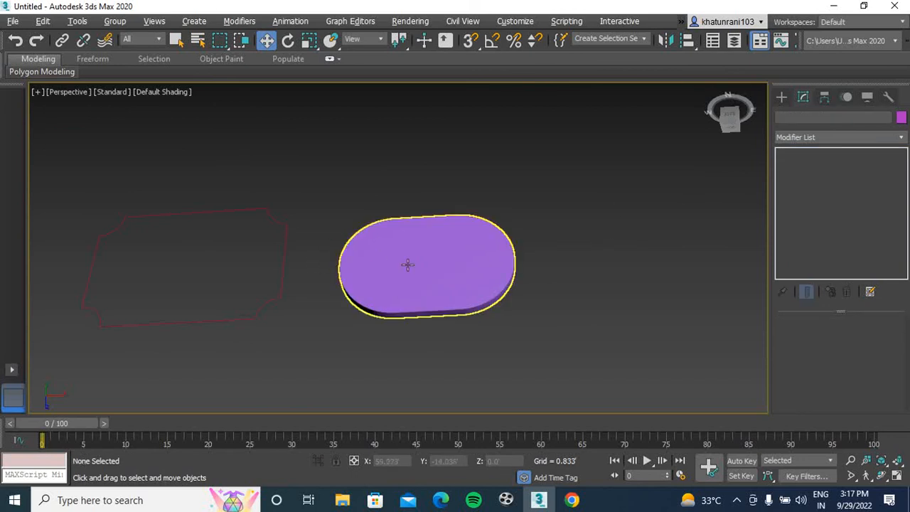
# Remove the Extrude modifier from the round-ended panel, leaving its Editable Spline
pyautogui.click(377, 256)
pyautogui.click(851, 133)
pyautogui.press('f')
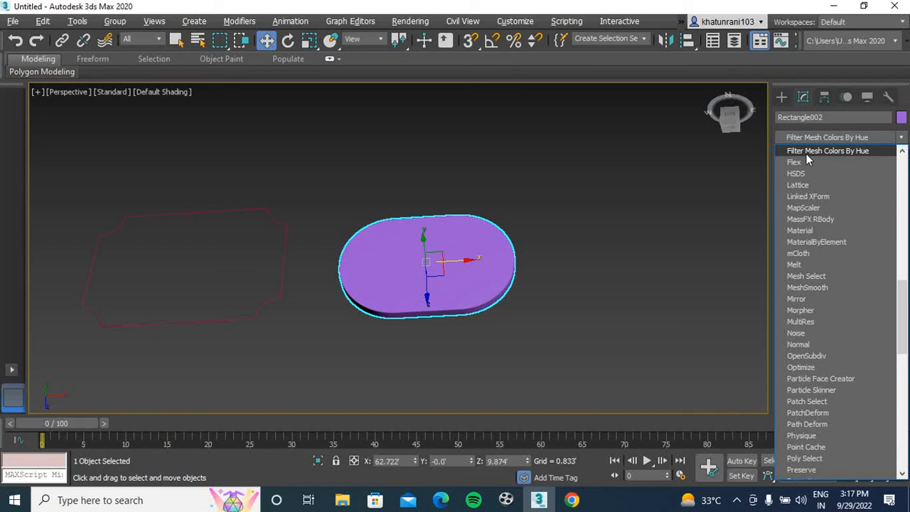
pyautogui.click(547, 254)
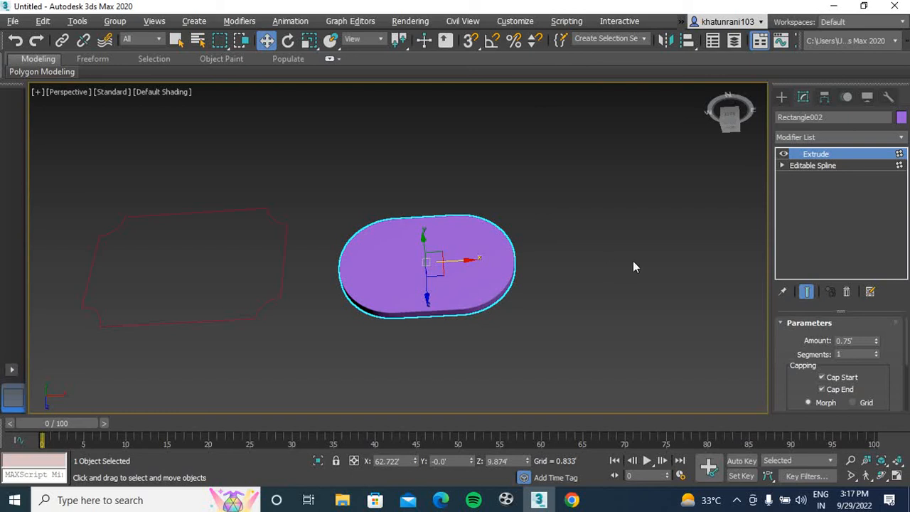
pyautogui.click(845, 293)
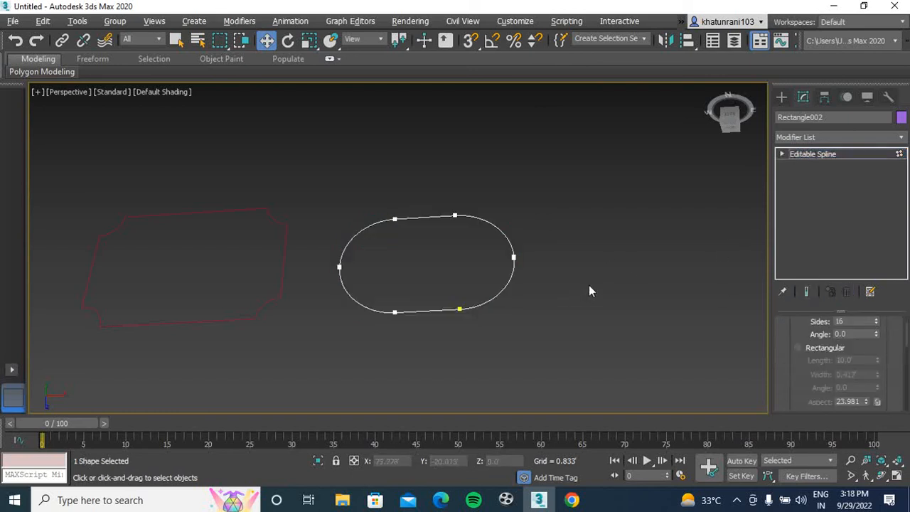
# Maximize the Front view, show its grid and frame an empty area near the origin
pyautogui.moveTo(524, 293); pyautogui.dragTo(545, 289, button='middle')
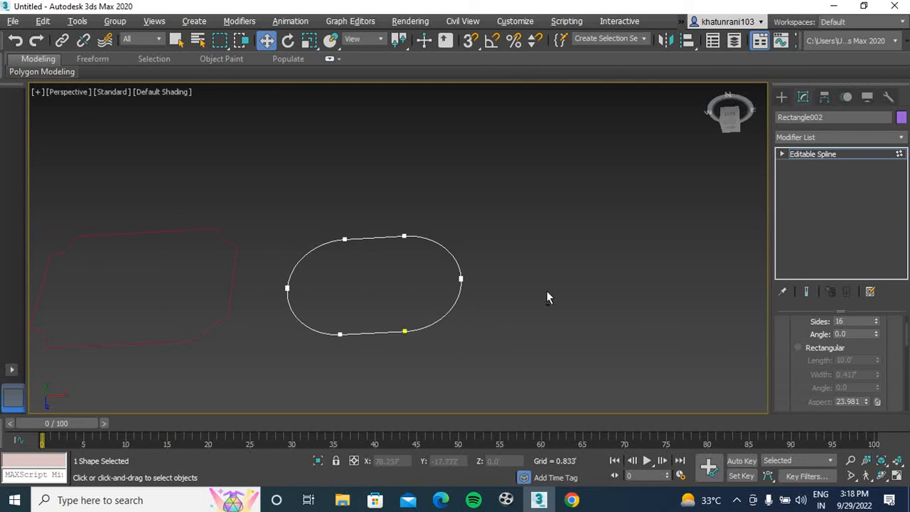
pyautogui.hotkey('alt', 'w')
pyautogui.moveTo(589, 188); pyautogui.dragTo(501, 206, button='middle')
pyautogui.hotkey('alt', 'w')
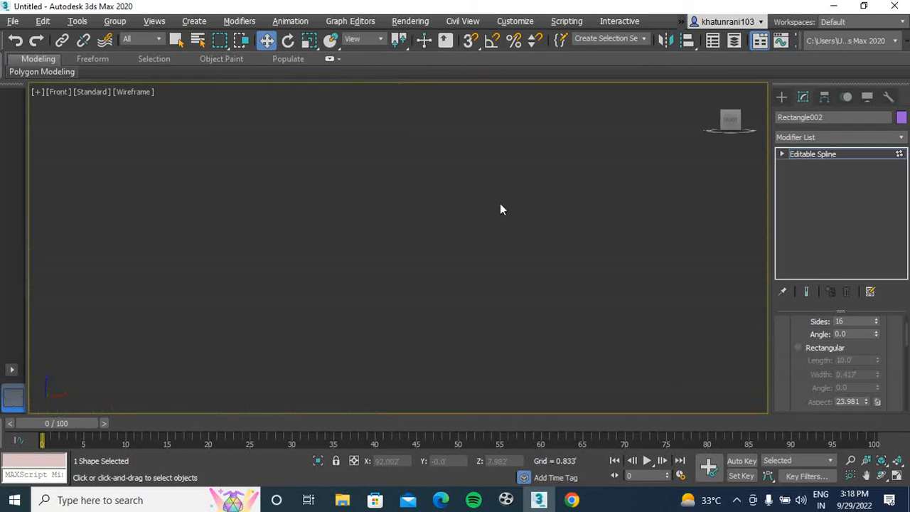
pyautogui.press('g')
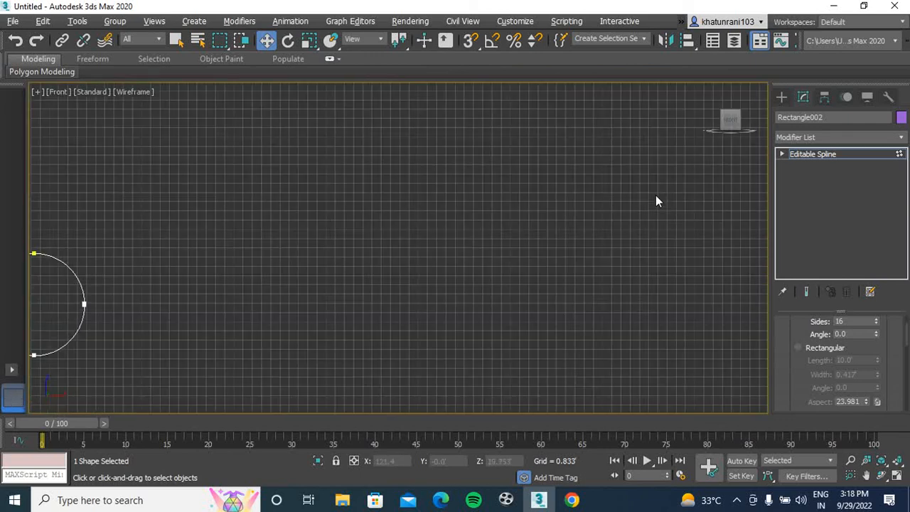
pyautogui.moveTo(359, 281); pyautogui.dragTo(579, 276, button='middle')
pyautogui.scroll(-4, 370, 281)
pyautogui.moveTo(371, 281); pyautogui.dragTo(474, 262, button='middle')
pyautogui.moveTo(245, 298); pyautogui.dragTo(400, 301, button='middle')
pyautogui.scroll(5, 264, 292)
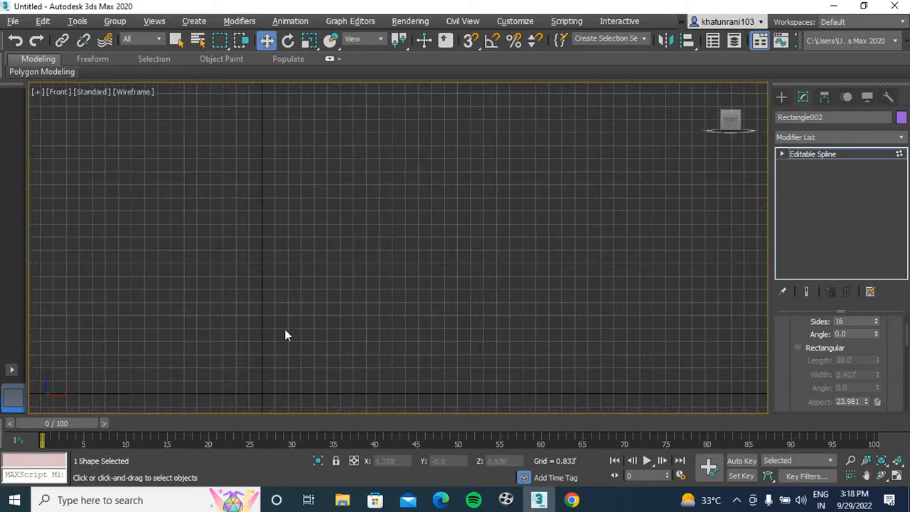
pyautogui.moveTo(278, 334); pyautogui.dragTo(253, 289, button='middle')
# Turn on 3D snapping and check which snap types are enabled in the Grid and Snap Settings
pyautogui.press('s')
pyautogui.rightClick(466, 41)
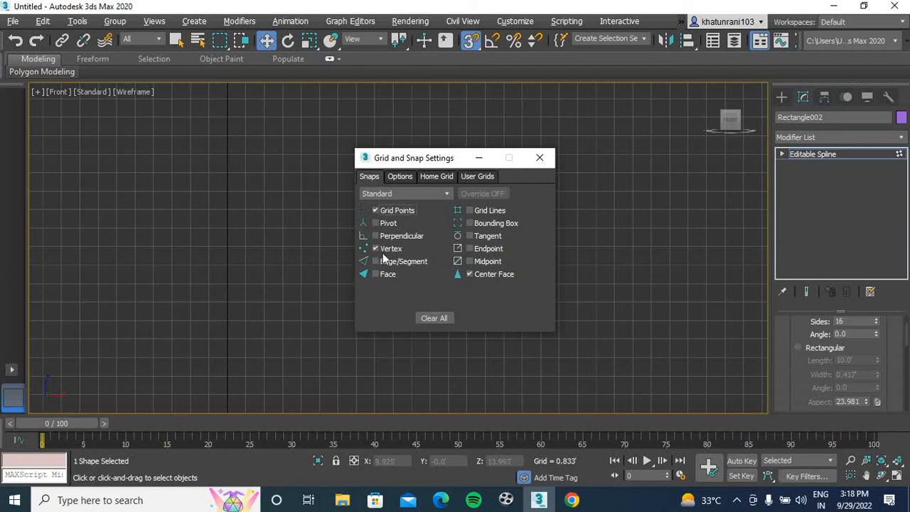
pyautogui.click(540, 158)
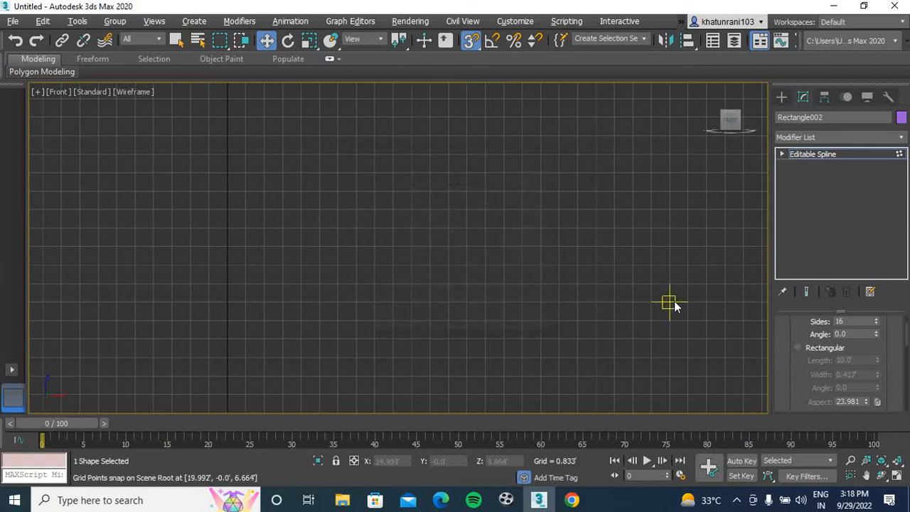
pyautogui.click(782, 97)
pyautogui.click(812, 188)
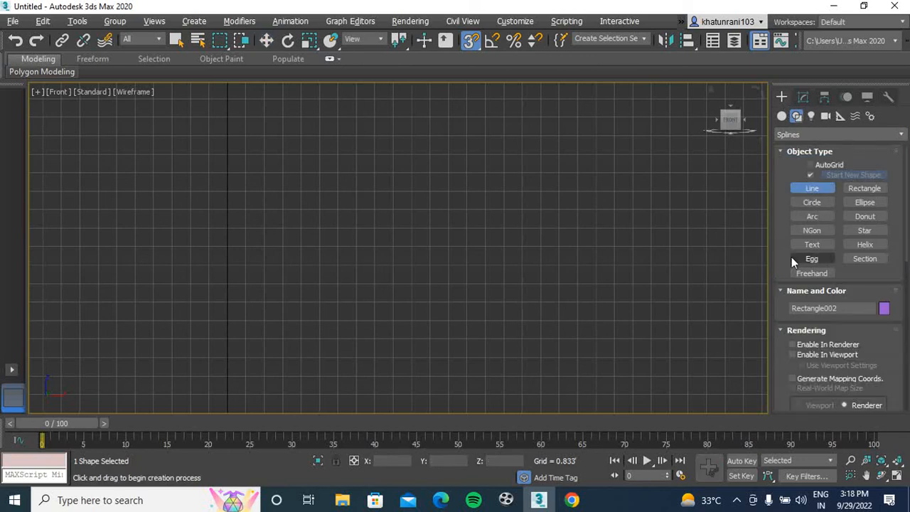
pyautogui.moveTo(908, 266); pyautogui.dragTo(901, 403)
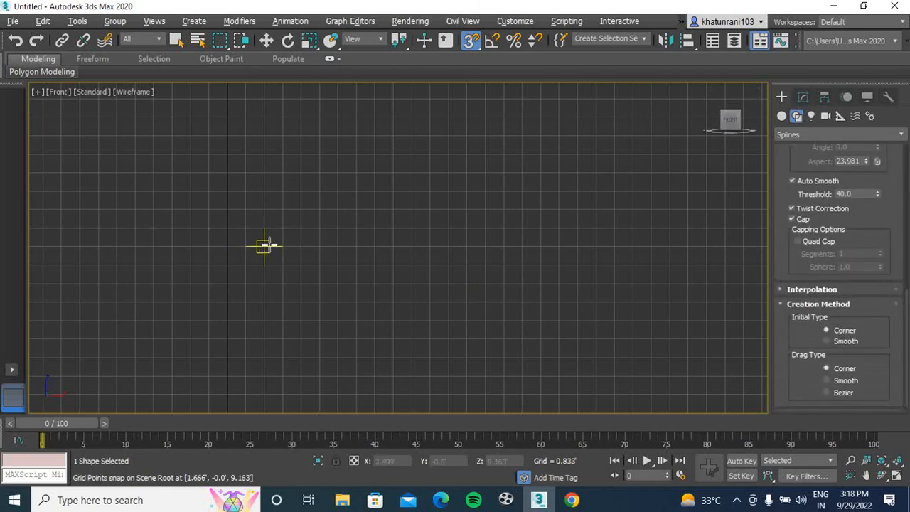
pyautogui.click(263, 246)
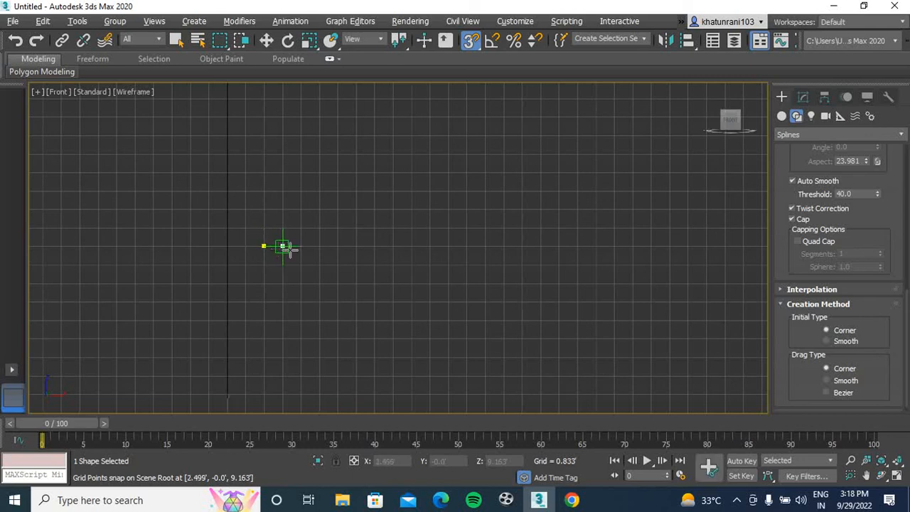
pyautogui.click(319, 246)
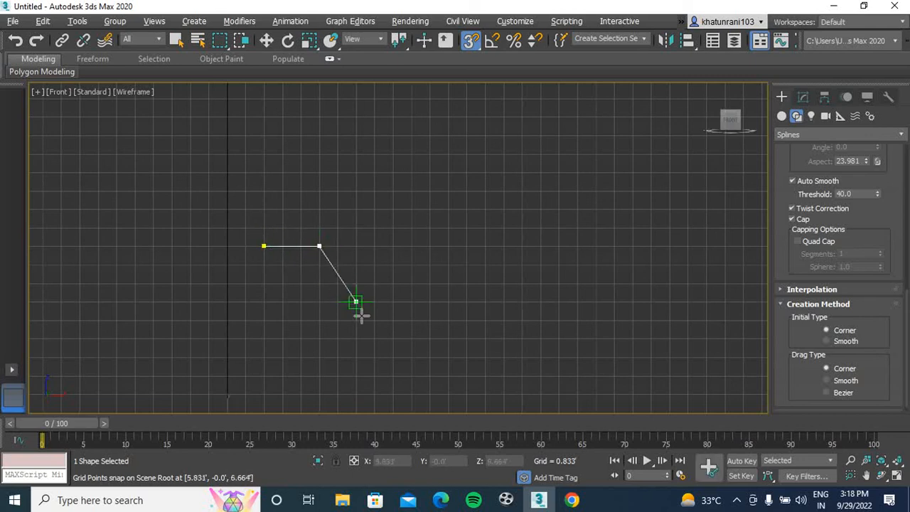
pyautogui.keyDown('shift'); pyautogui.click(389, 340); pyautogui.keyUp('shift')
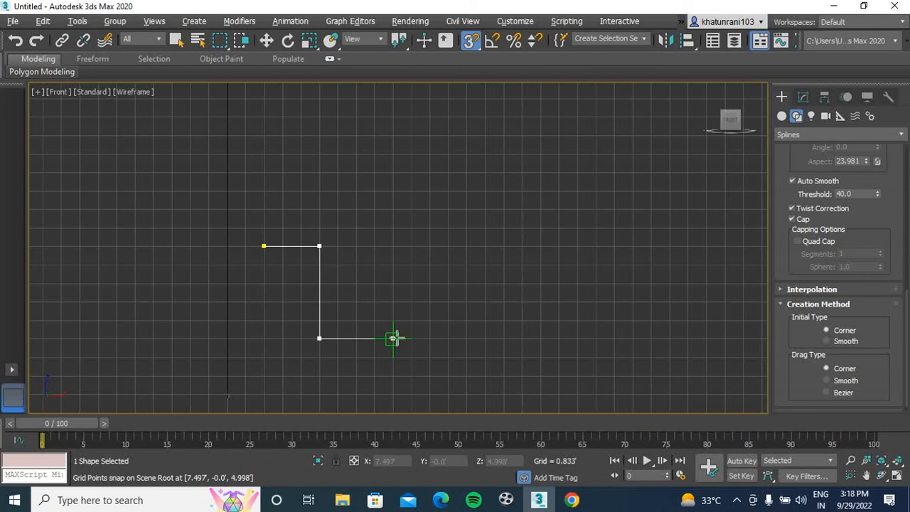
pyautogui.rightClick(410, 320)
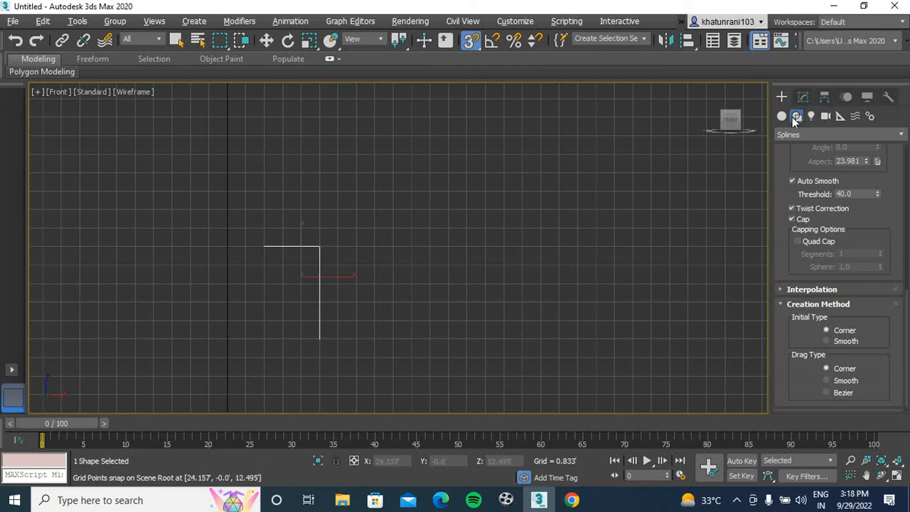
pyautogui.click(800, 96)
pyautogui.press('w')
pyautogui.press('Delete')
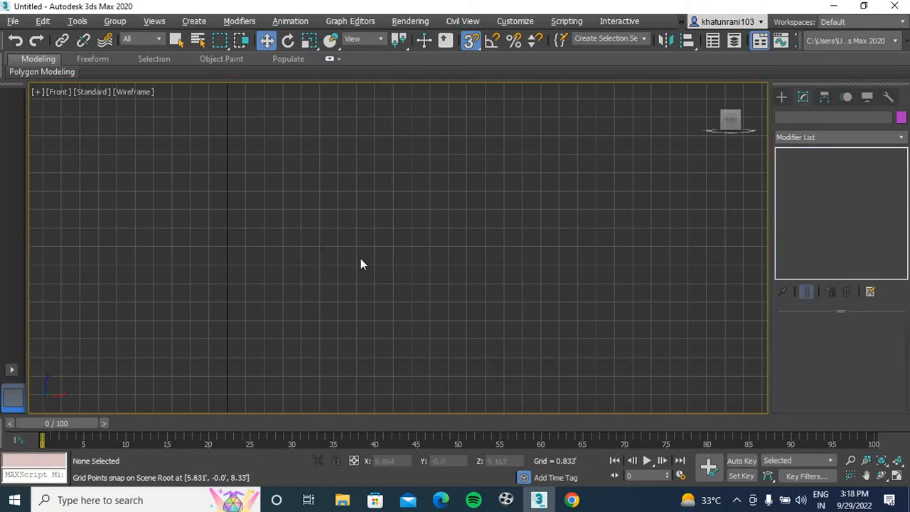
# Draw an open, grid-snapped trough-shaped line about 5' deep and 26' wide with flat ends and sloping sides, and turn off snapping
pyautogui.click(782, 96)
pyautogui.click(811, 188)
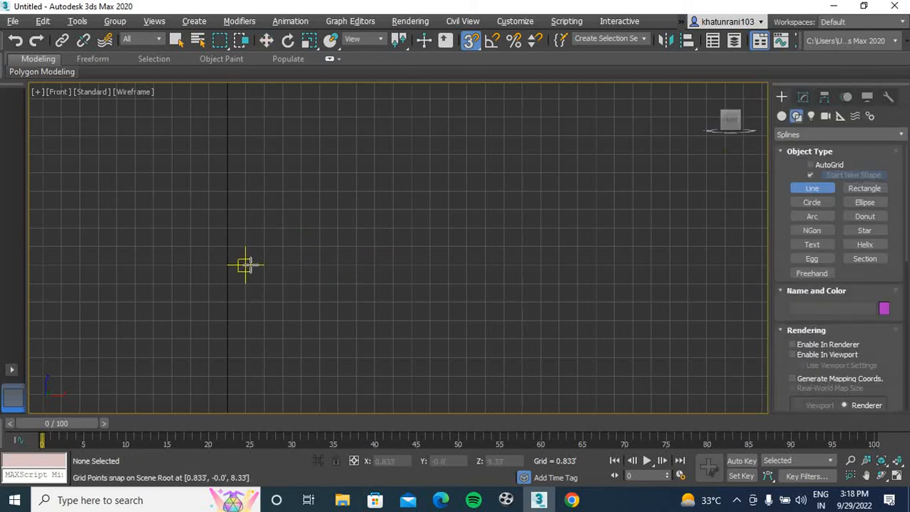
pyautogui.click(245, 264)
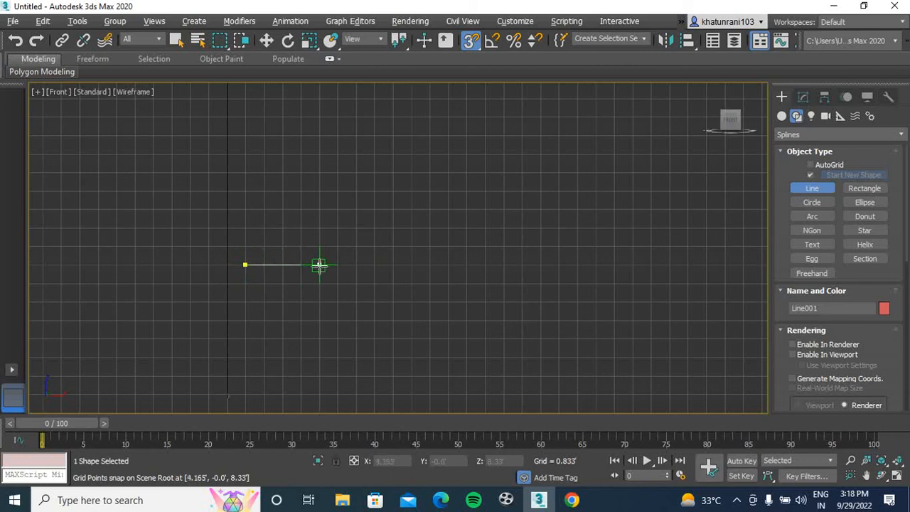
pyautogui.click(320, 264)
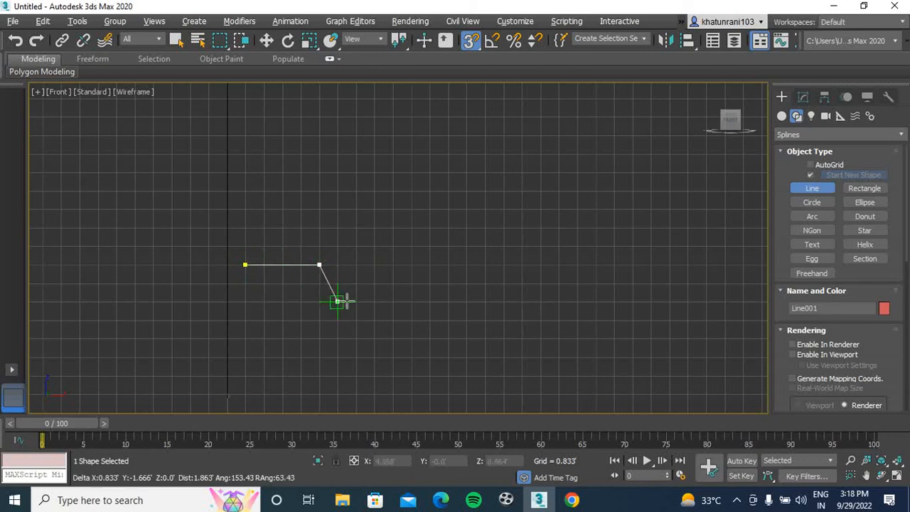
pyautogui.click(427, 375)
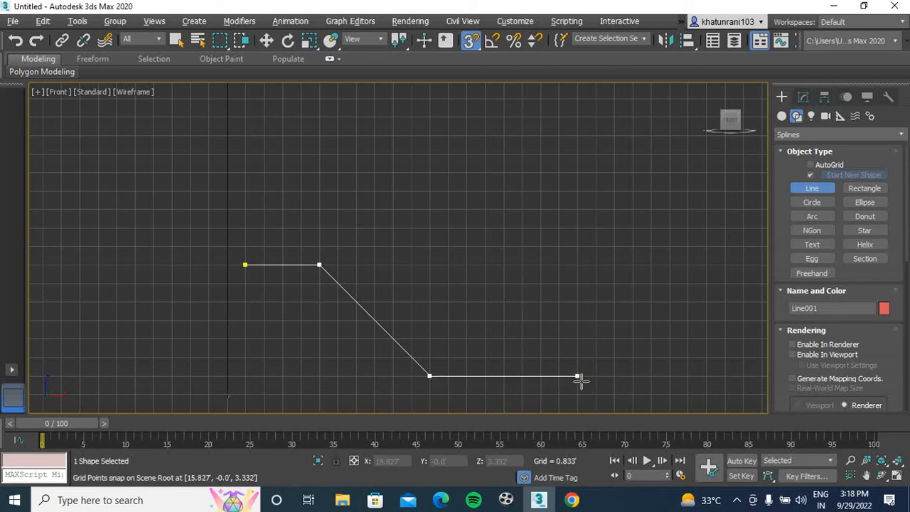
pyautogui.moveTo(579, 379); pyautogui.dragTo(406, 331, button='middle')
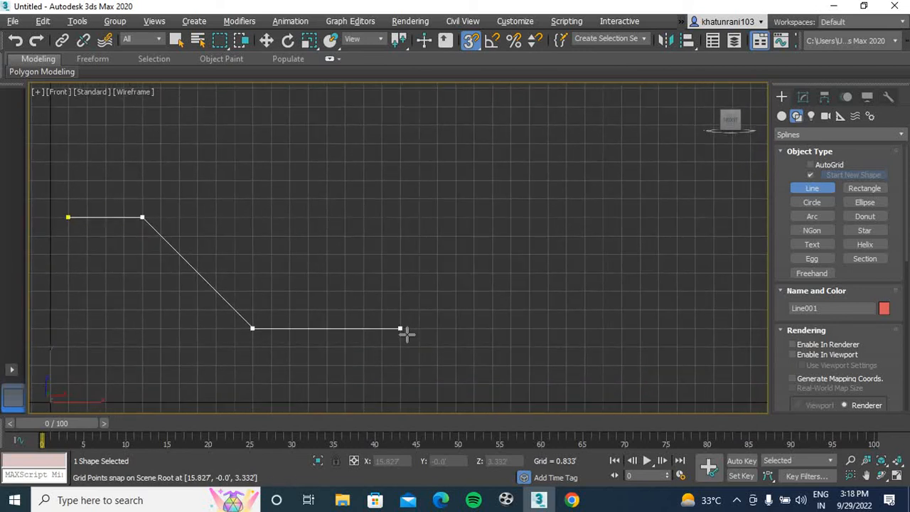
pyautogui.click(509, 329)
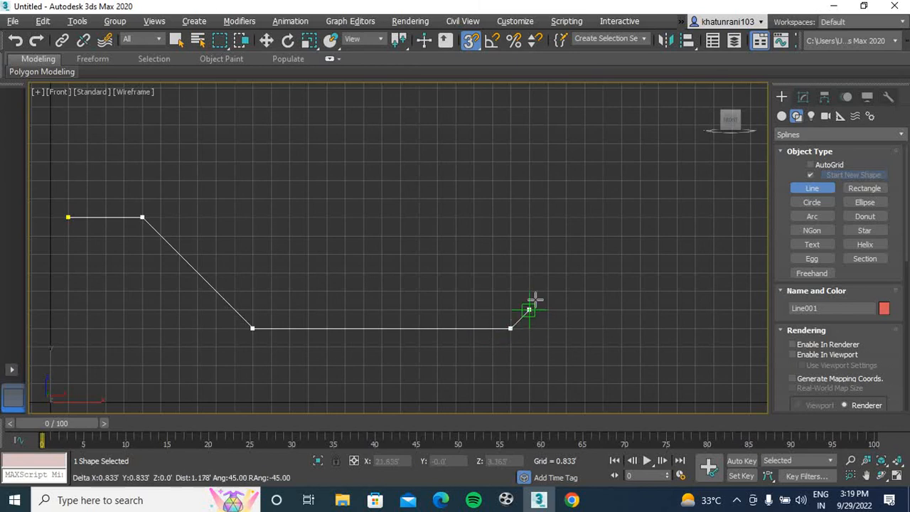
pyautogui.click(565, 217)
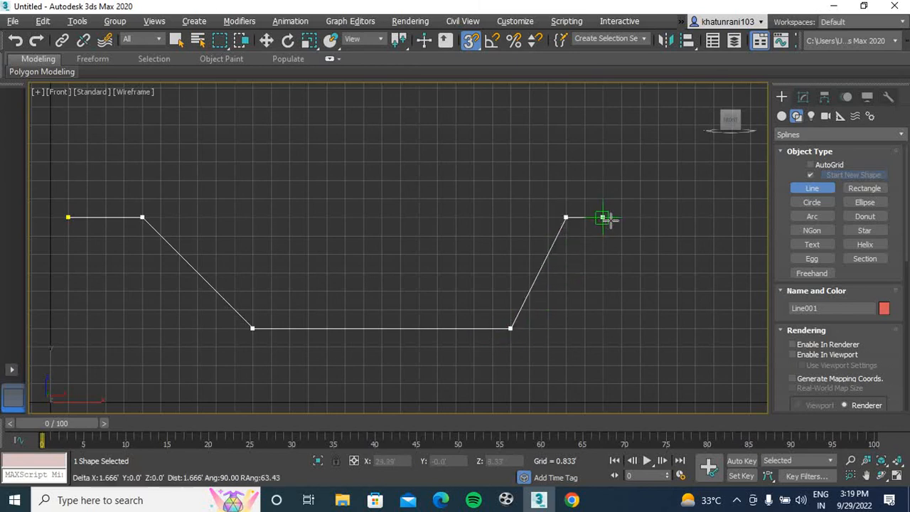
pyautogui.click(640, 217)
pyautogui.rightClick(640, 218)
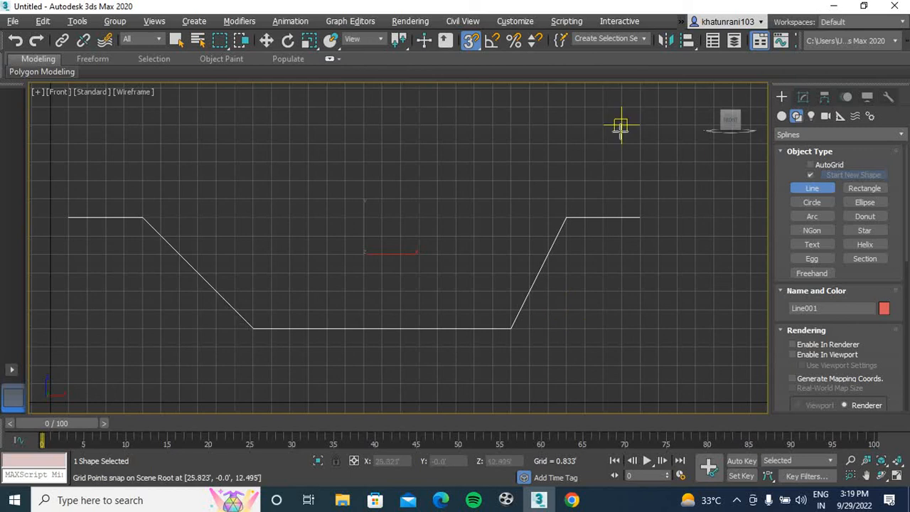
pyautogui.press('s')
# Apply an Extrude modifier to the trough-shaped line
pyautogui.moveTo(602, 234)
pyautogui.mouseDown(button='middle')
pyautogui.moveTo(590, 268)
pyautogui.moveTo(611, 237)
pyautogui.mouseUp(button='middle')
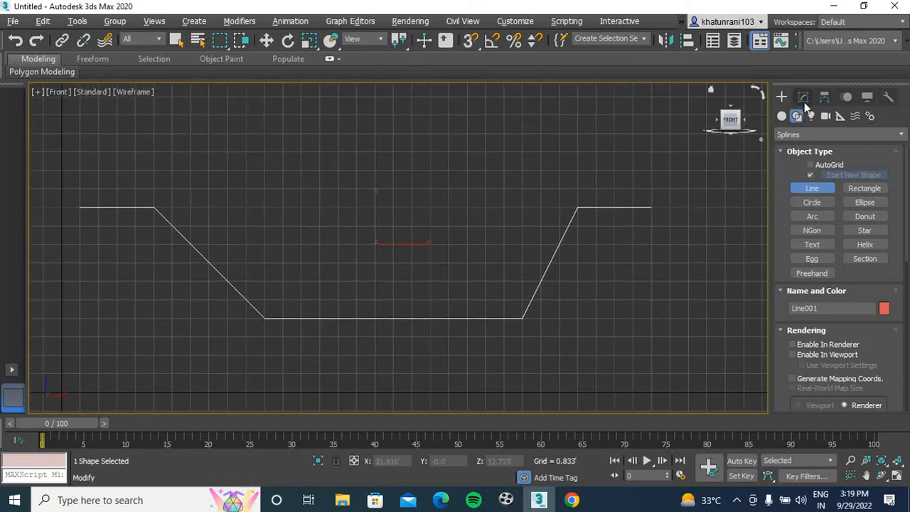
pyautogui.click(805, 97)
pyautogui.click(822, 137)
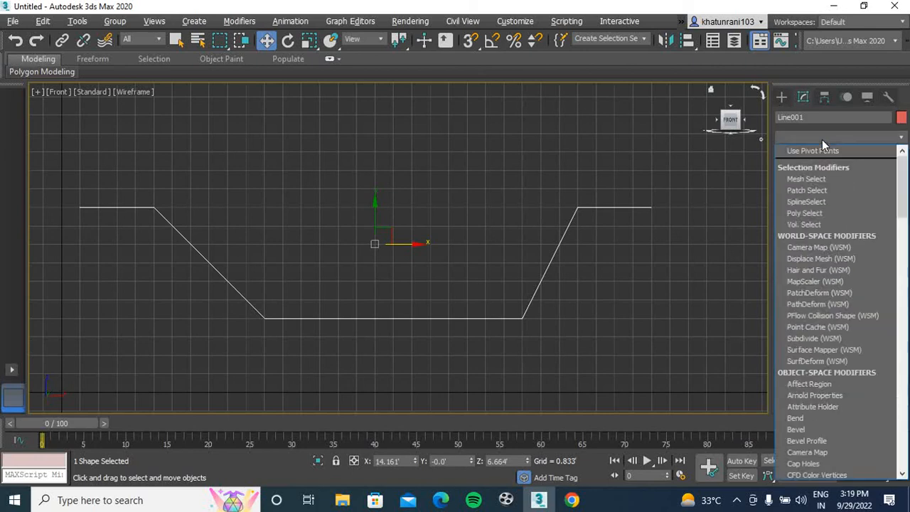
pyautogui.write('ex')
pyautogui.press('Return')
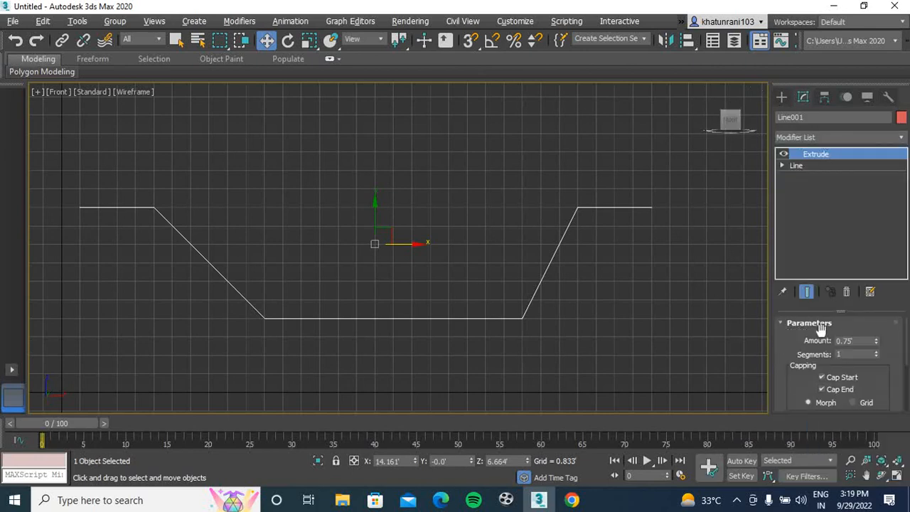
# Set the trough-shaped line's Extrude amount to 9' and view the surface from the front in the Perspective view
pyautogui.click(670, 337)
pyautogui.press('p')
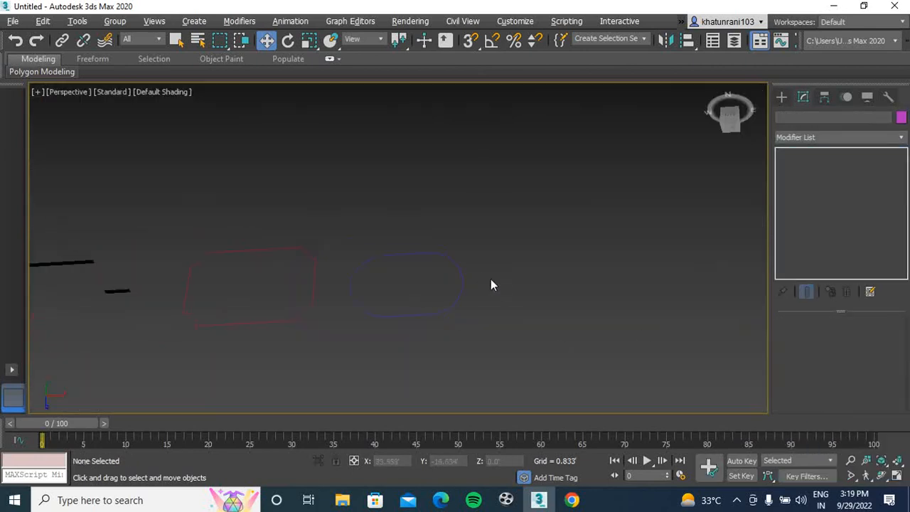
pyautogui.moveTo(439, 287); pyautogui.dragTo(503, 288, button='middle')
pyautogui.scroll(4, 237, 266)
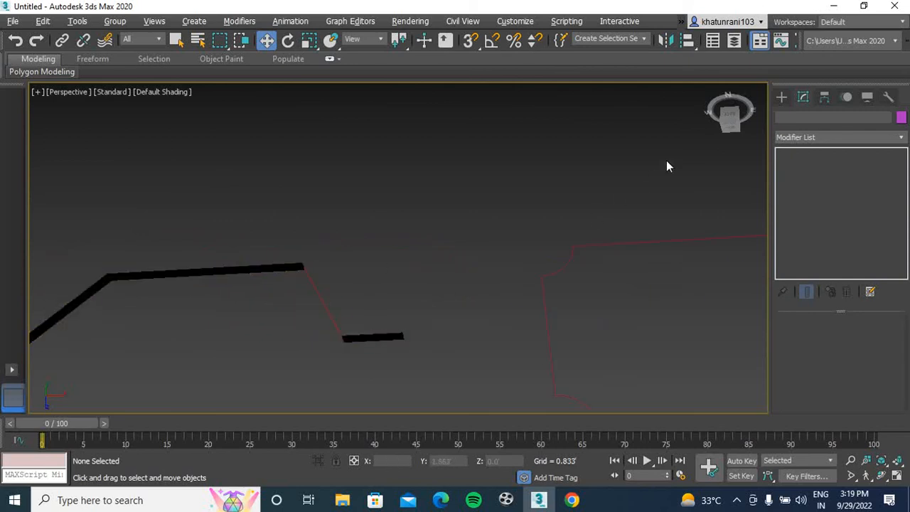
pyautogui.moveTo(729, 123); pyautogui.dragTo(726, 113)
pyautogui.scroll(-5, 397, 233)
pyautogui.moveTo(396, 233); pyautogui.dragTo(380, 285, button='middle')
pyautogui.scroll(5, 403, 187)
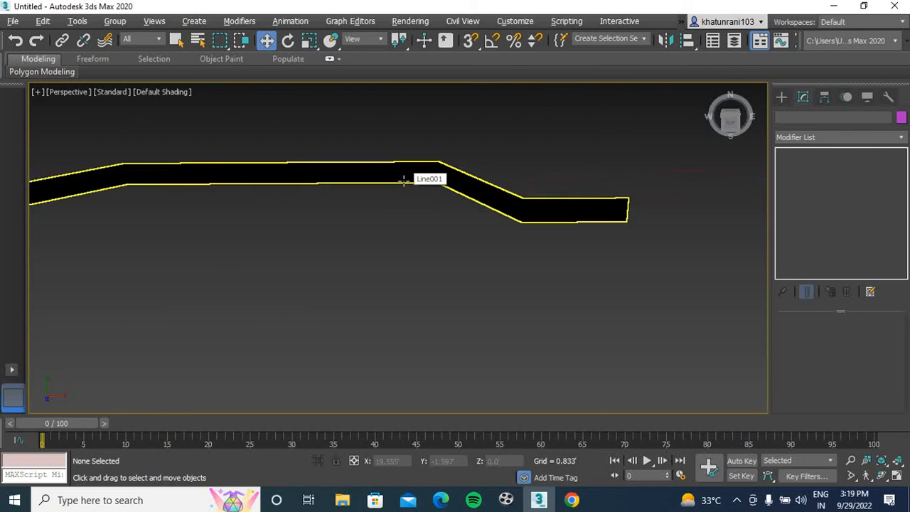
pyautogui.click(400, 177)
pyautogui.moveTo(876, 340); pyautogui.dragTo(888, 206)
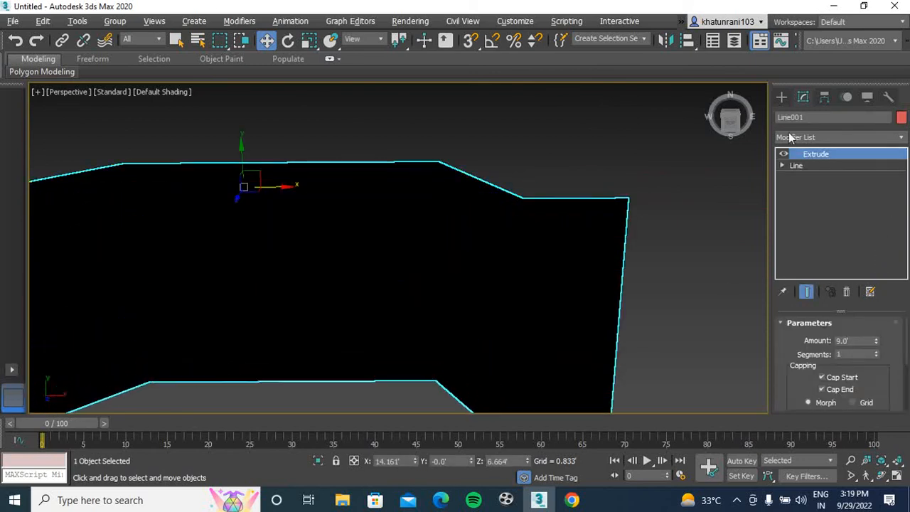
pyautogui.click(730, 125)
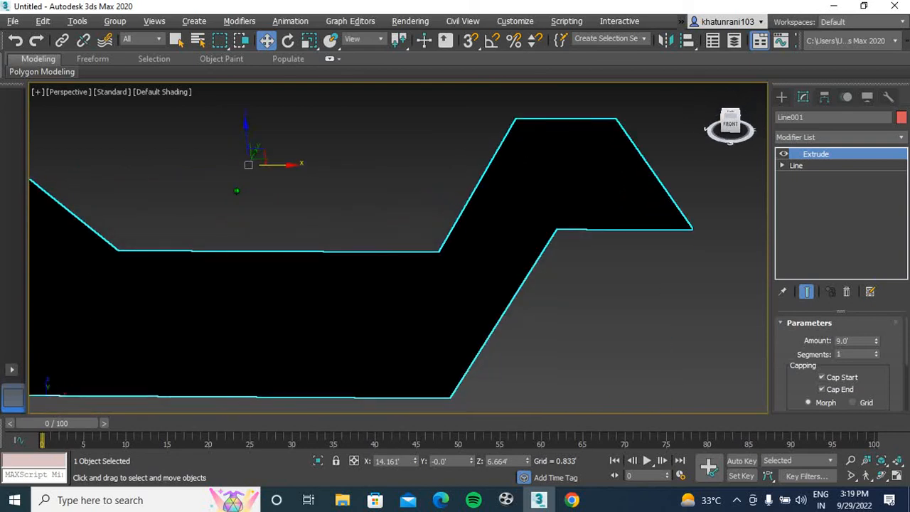
# Apply a Shell modifier to the extruded trough surface with an inner amount of 0.026' and an outer amount of 0.433'
pyautogui.scroll(-2, 320, 272)
pyautogui.moveTo(307, 292); pyautogui.dragTo(404, 293, button='middle')
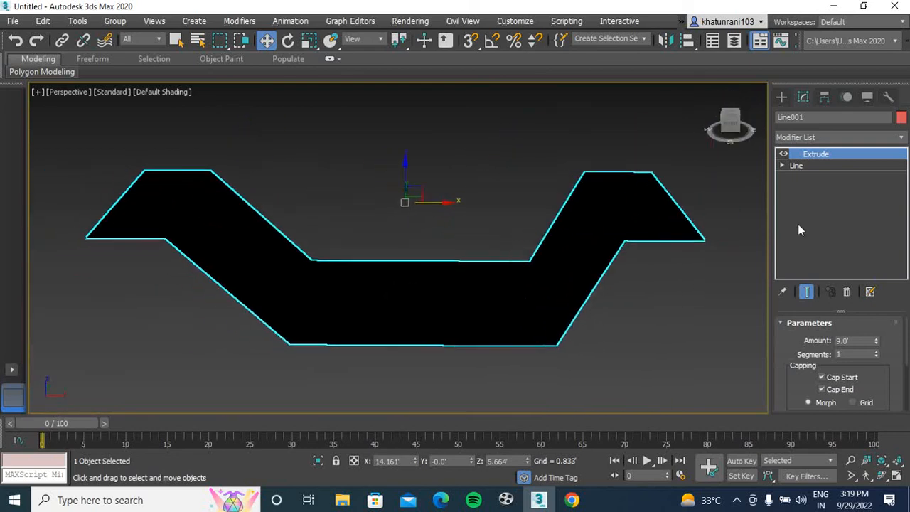
pyautogui.click(812, 138)
pyautogui.write('sh')
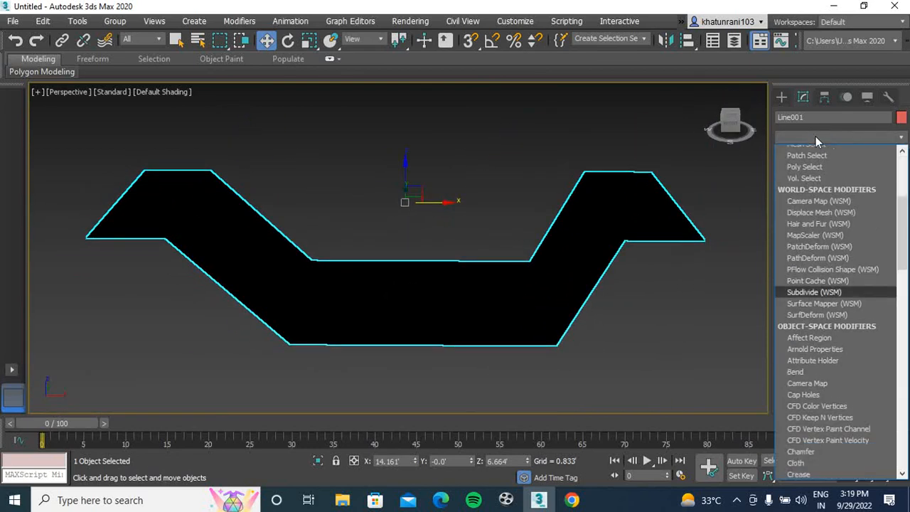
pyautogui.press('Return')
pyautogui.moveTo(625, 306); pyautogui.dragTo(575, 303, button='middle')
pyautogui.moveTo(732, 131)
pyautogui.mouseDown()
pyautogui.moveTo(755, 135)
pyautogui.moveTo(735, 125)
pyautogui.moveTo(733, 134)
pyautogui.mouseUp()
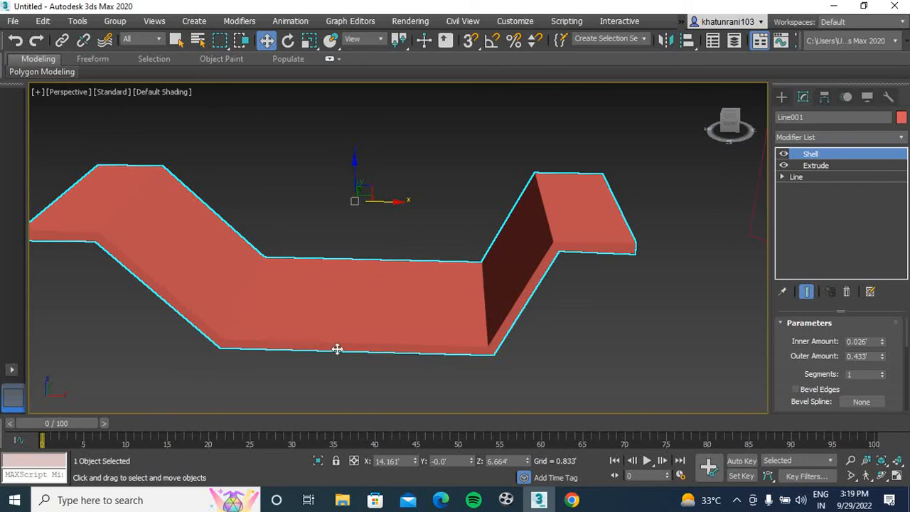
pyautogui.moveTo(335, 349); pyautogui.dragTo(447, 347, button='middle')
pyautogui.moveTo(683, 285); pyautogui.dragTo(604, 301, button='middle')
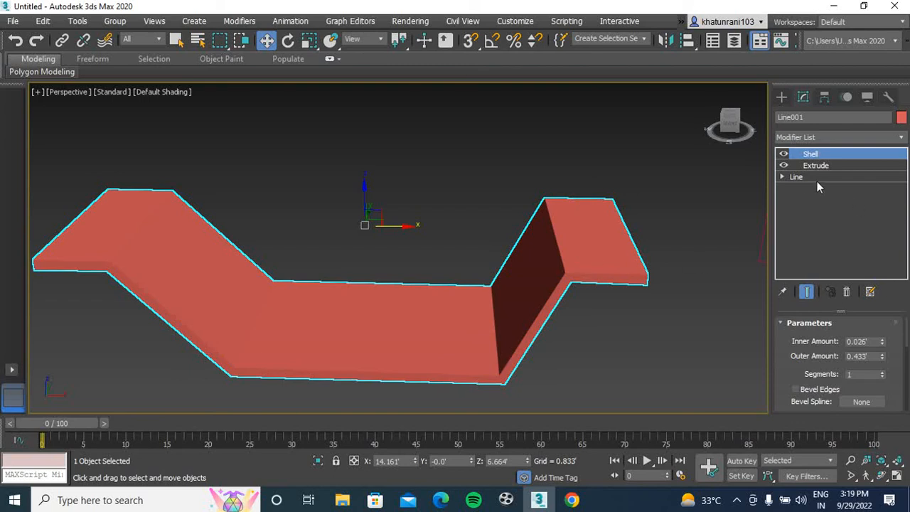
# Select the four corner vertices of the trough's base line, leaving both end vertices out
pyautogui.click(798, 177)
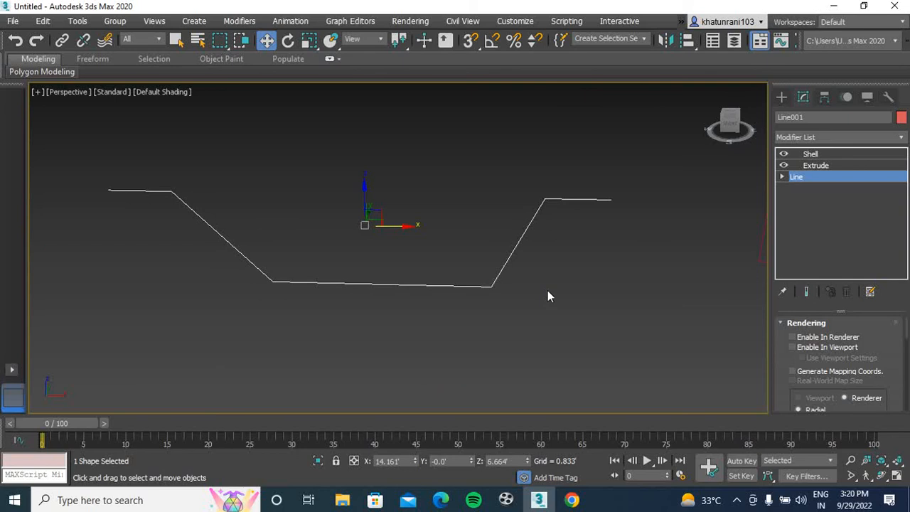
pyautogui.press('1')
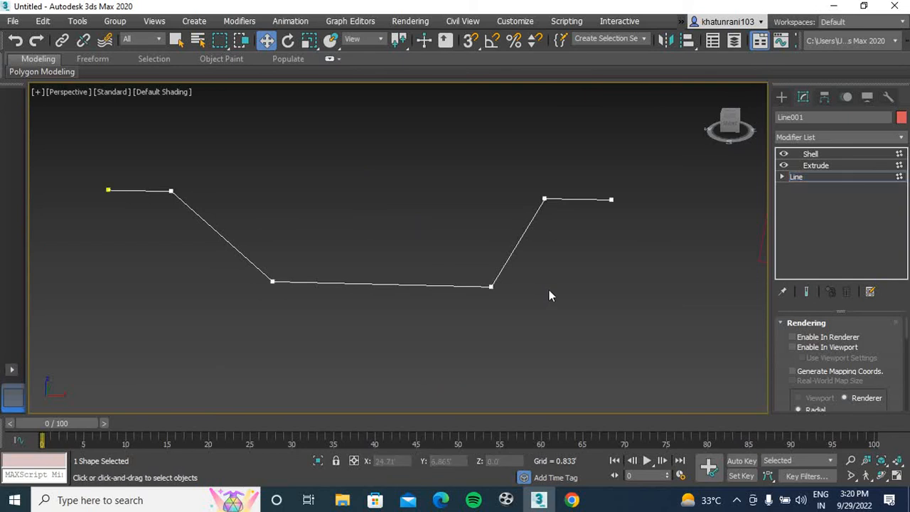
pyautogui.moveTo(582, 130); pyautogui.dragTo(121, 387)
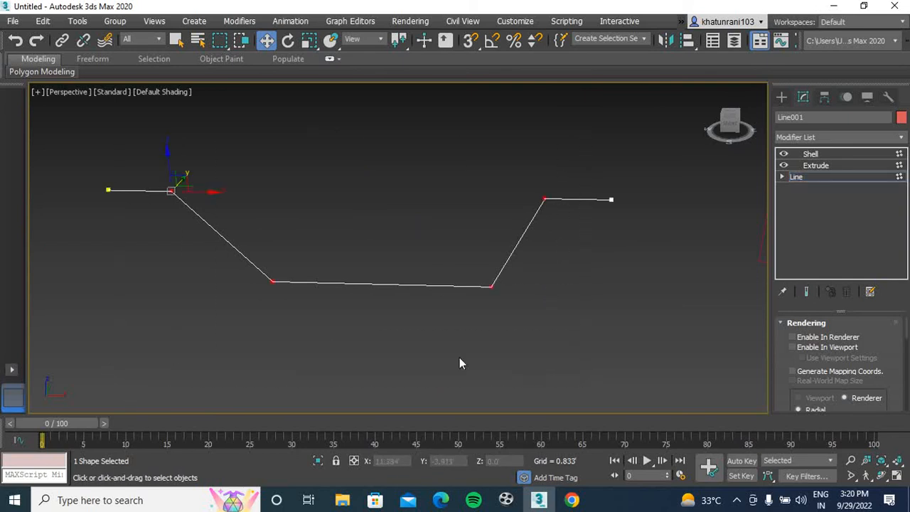
pyautogui.moveTo(907, 334); pyautogui.dragTo(903, 389)
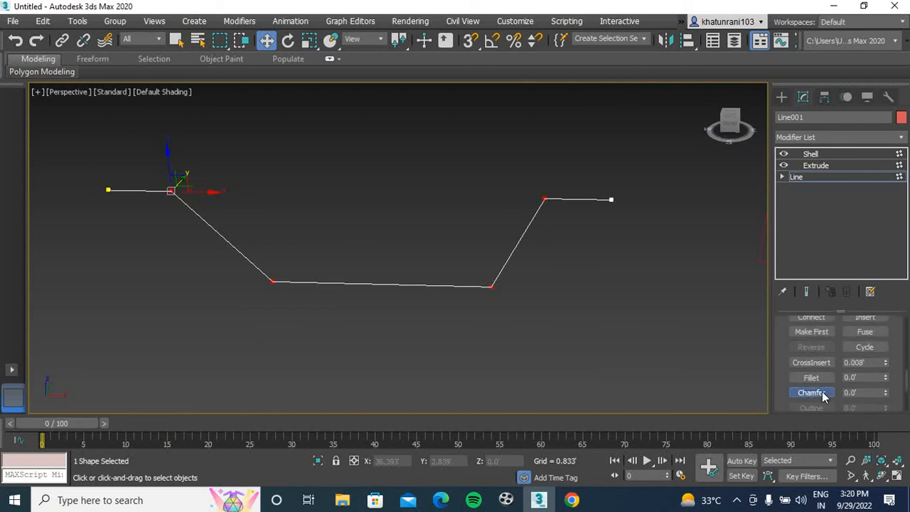
# Try chamfering the four selected corner vertices of the trough line and undo the chamfer
pyautogui.click(811, 393)
pyautogui.moveTo(493, 286); pyautogui.dragTo(490, 253)
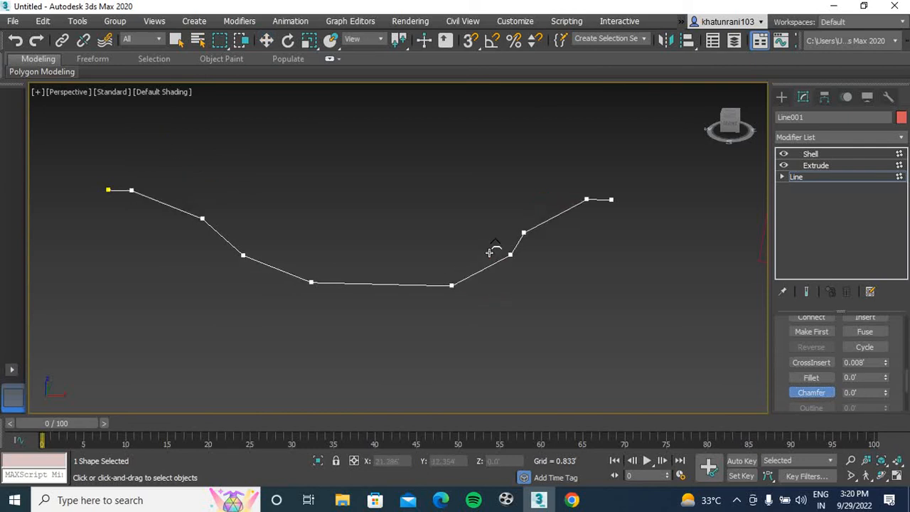
pyautogui.hotkey('ctrl', 'z')
# Fillet the four selected corners of the trough line and inspect the rounded shelled surface in the Perspective view
pyautogui.click(811, 377)
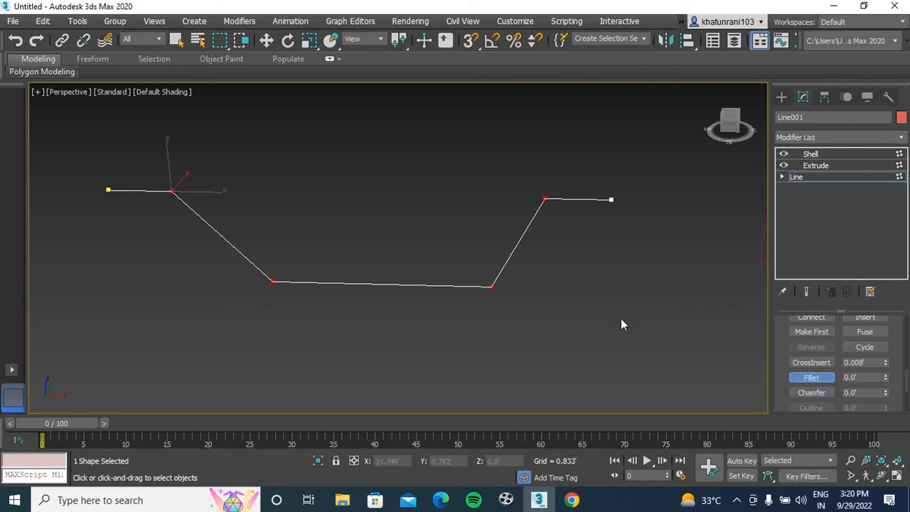
pyautogui.moveTo(494, 285)
pyautogui.mouseDown()
pyautogui.moveTo(488, 258)
pyautogui.moveTo(490, 276)
pyautogui.mouseUp()
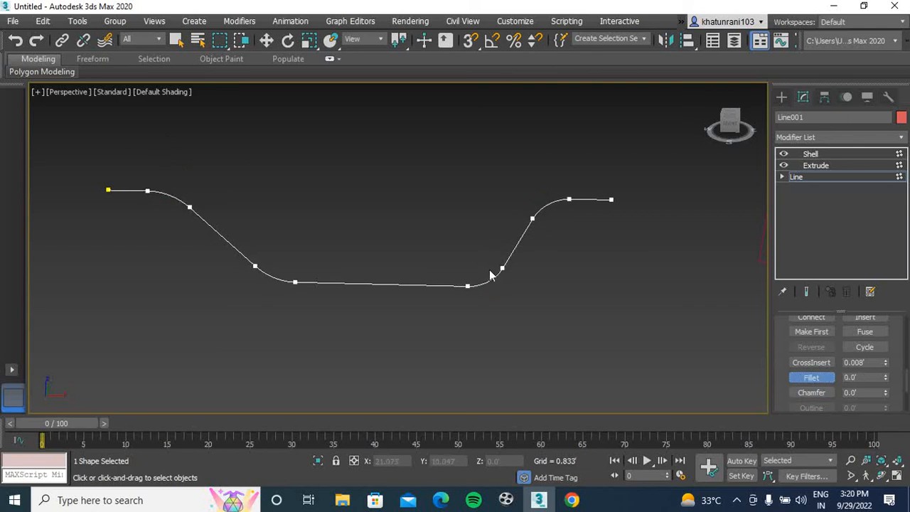
pyautogui.click(814, 155)
pyautogui.click(599, 345)
pyautogui.scroll(-4, 474, 330)
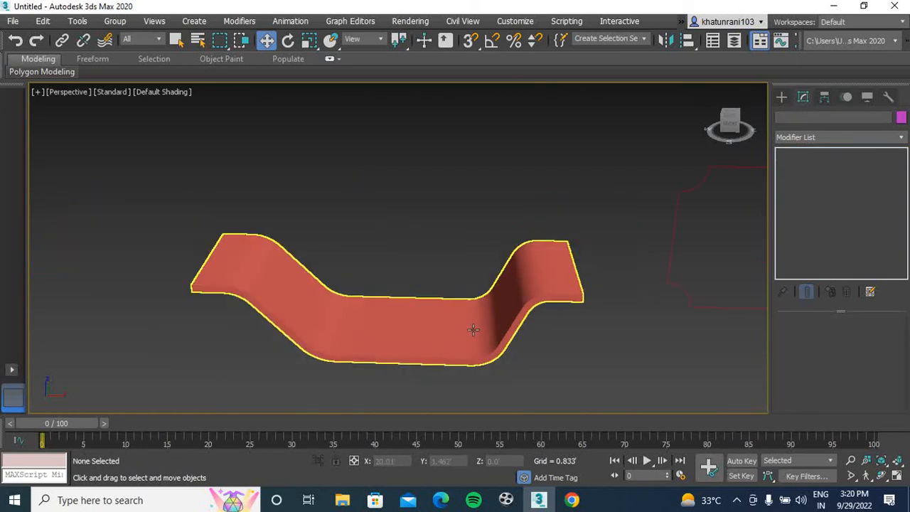
pyautogui.moveTo(724, 141)
pyautogui.mouseDown()
pyautogui.moveTo(640, 167)
pyautogui.moveTo(584, 124)
pyautogui.moveTo(565, 153)
pyautogui.moveTo(629, 196)
pyautogui.moveTo(686, 121)
pyautogui.moveTo(722, 103)
pyautogui.moveTo(711, 153)
pyautogui.mouseUp()
pyautogui.keyDown('alt'); pyautogui.moveTo(405, 212); pyautogui.dragTo(311, 246, button='middle'); pyautogui.keyUp('alt')
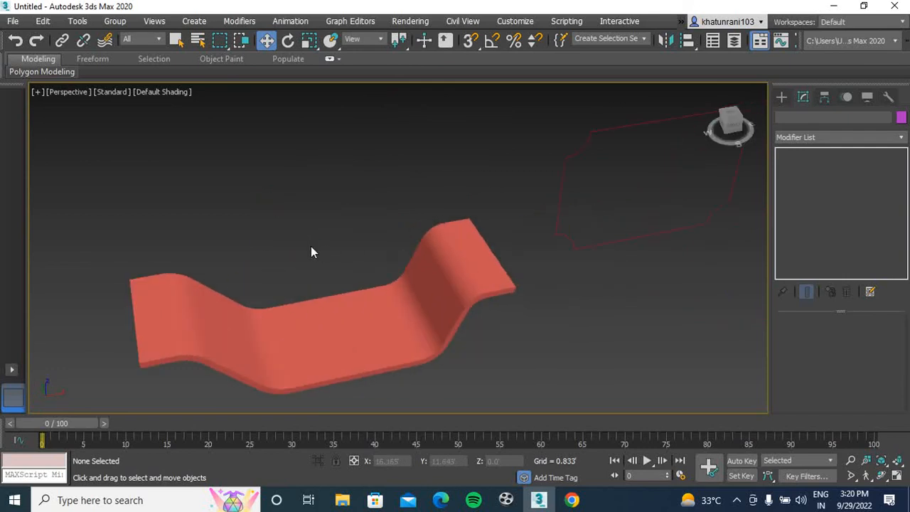
# In the Front view, draw an open stepped line about 9' tall with two horizontal treads, two vertical drops and a small hooked lower end
pyautogui.press('f')
pyautogui.scroll(-3, 413, 257)
pyautogui.moveTo(464, 257); pyautogui.dragTo(286, 249, button='middle')
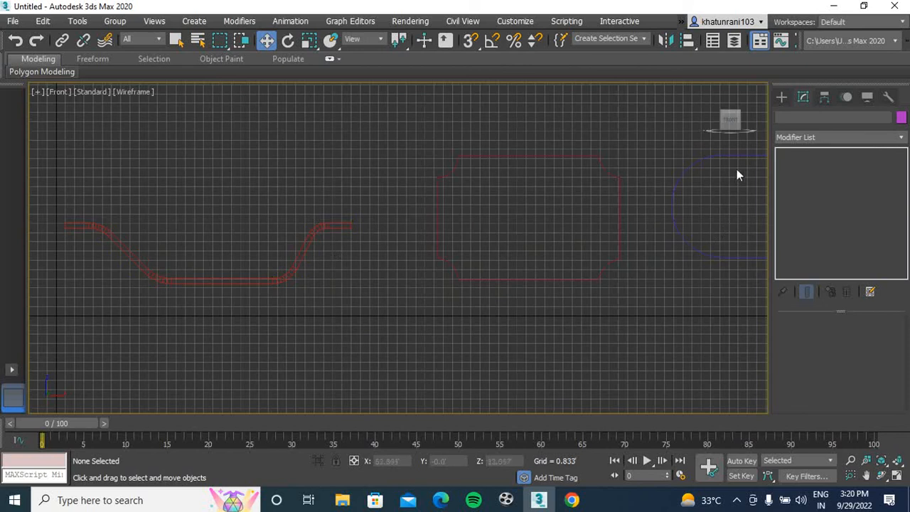
pyautogui.moveTo(601, 242); pyautogui.dragTo(242, 256, button='middle')
pyautogui.scroll(-2, 491, 242)
pyautogui.moveTo(491, 242); pyautogui.dragTo(334, 273, button='middle')
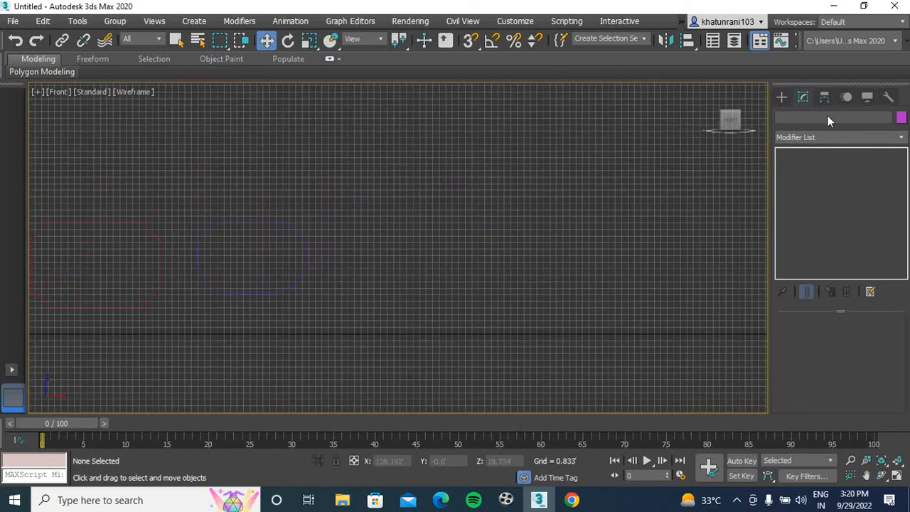
pyautogui.click(781, 96)
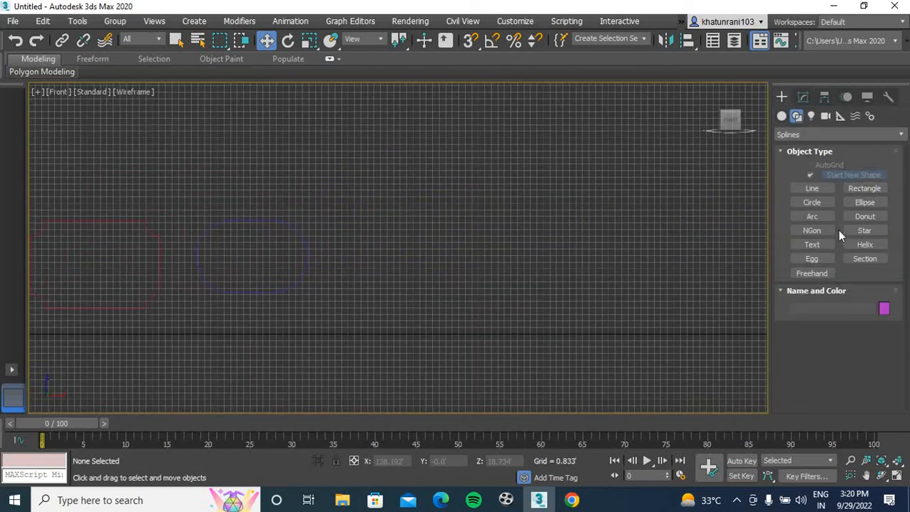
pyautogui.click(816, 191)
pyautogui.scroll(3, 484, 217)
pyautogui.moveTo(484, 217); pyautogui.dragTo(459, 226, button='middle')
pyautogui.click(390, 201)
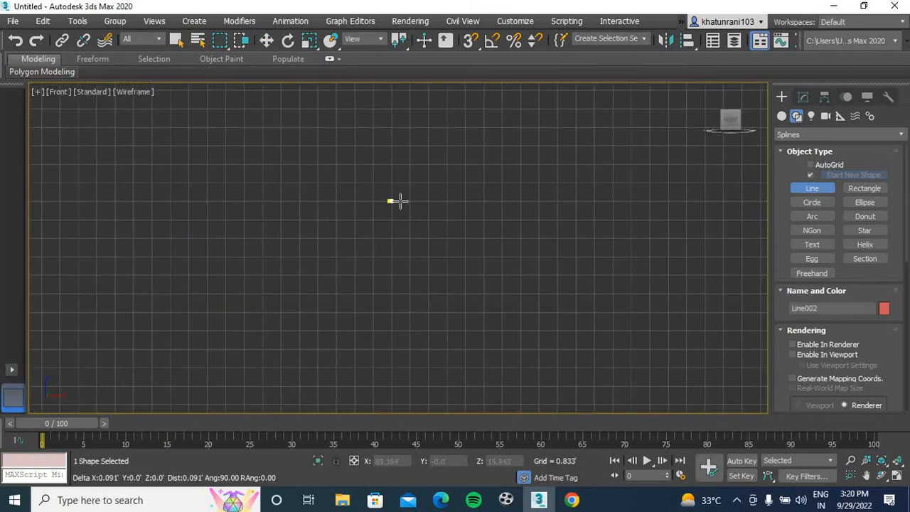
pyautogui.click(430, 202)
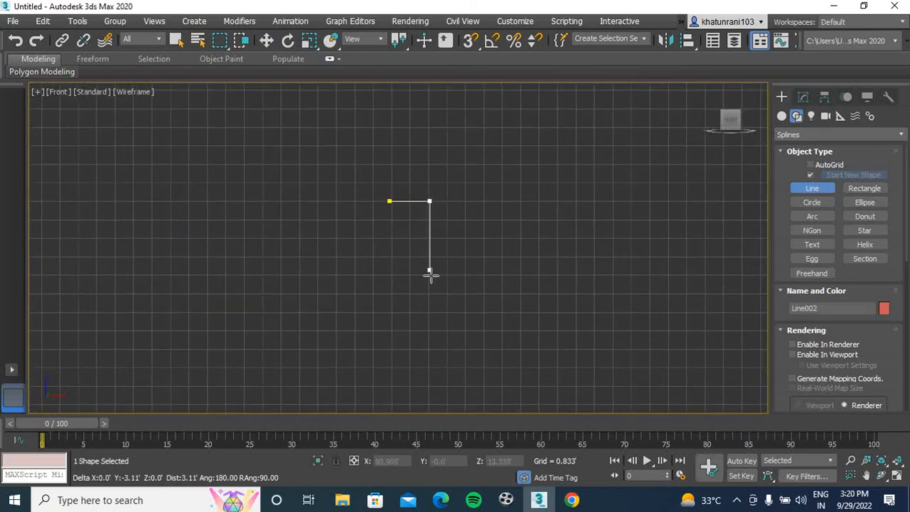
pyautogui.click(429, 311)
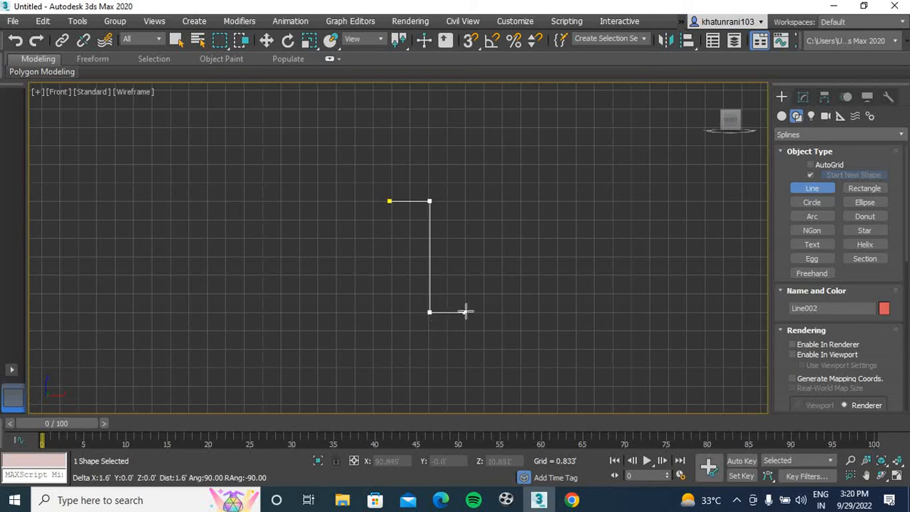
pyautogui.click(539, 311)
pyautogui.click(538, 405)
pyautogui.click(523, 404)
pyautogui.click(523, 396)
pyautogui.rightClick(525, 394)
pyautogui.moveTo(615, 356); pyautogui.dragTo(503, 266, button='middle')
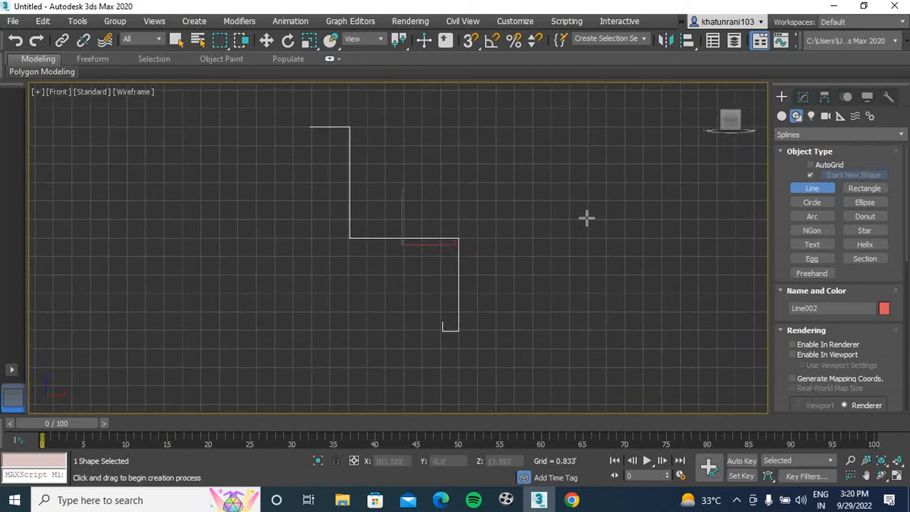
# Fillet all vertices of the stepped line except its first one, rounding the corners and the small hook
pyautogui.click(801, 99)
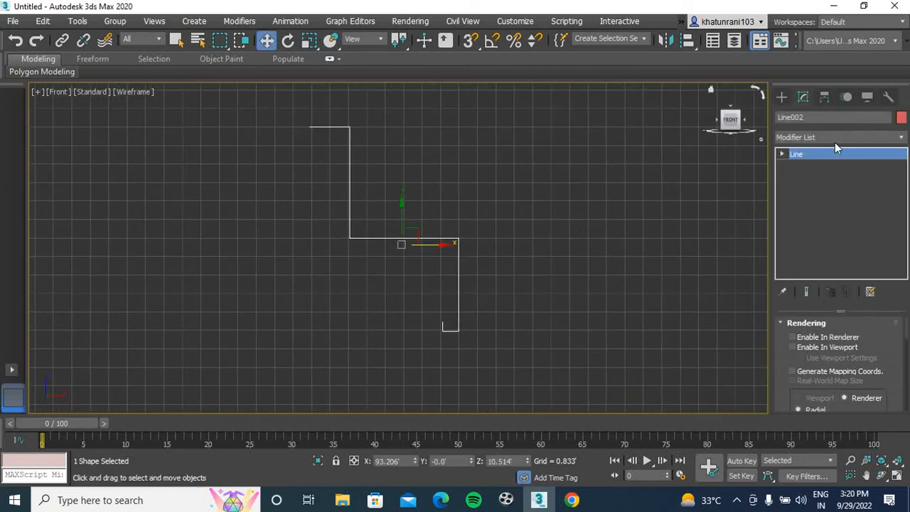
pyautogui.press('1')
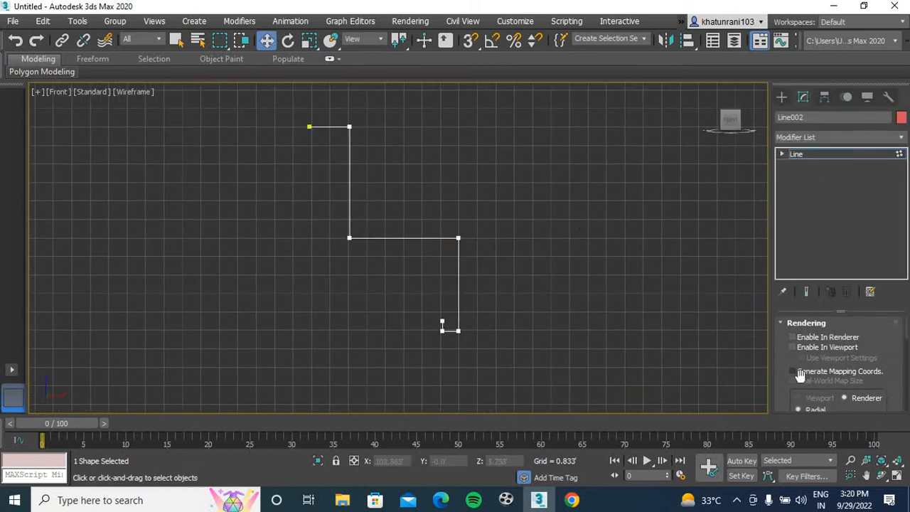
pyautogui.scroll(-3, 906, 352)
pyautogui.scroll(-3, 906, 353)
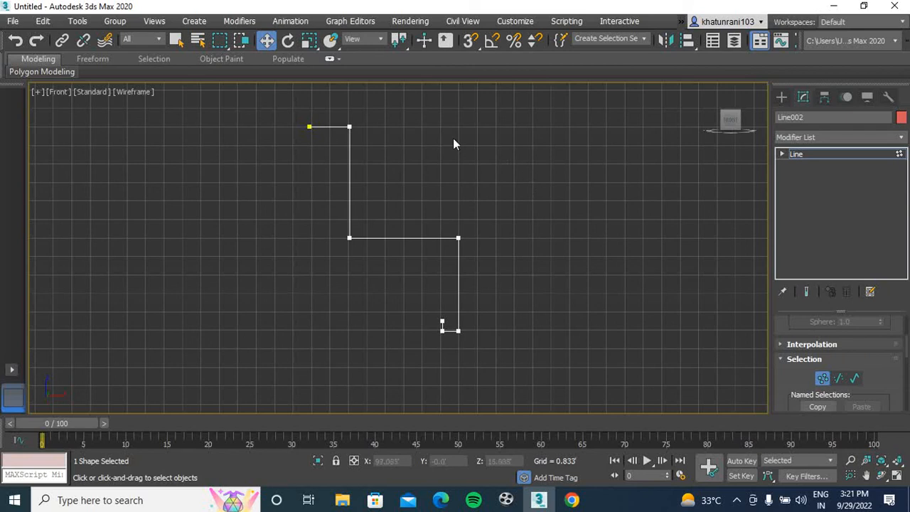
pyautogui.moveTo(336, 101); pyautogui.dragTo(484, 310)
pyautogui.moveTo(496, 351); pyautogui.dragTo(514, 364)
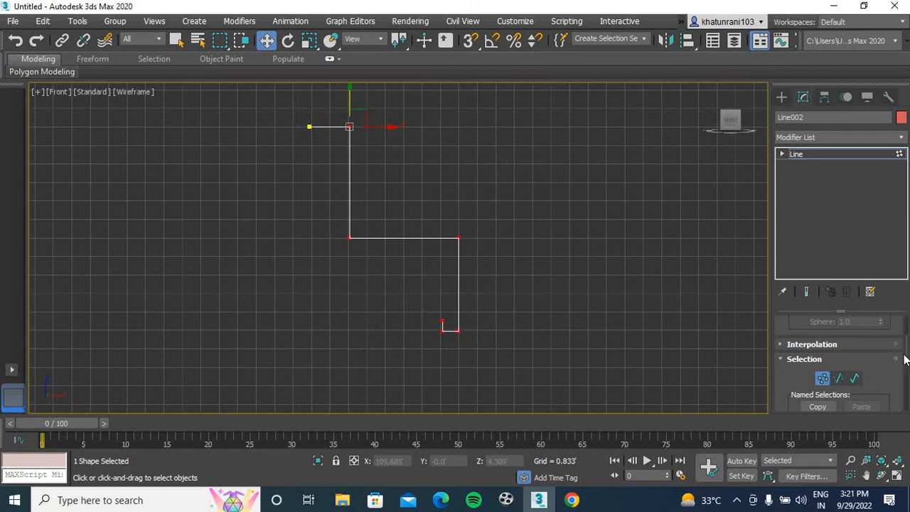
pyautogui.moveTo(906, 362); pyautogui.dragTo(901, 389)
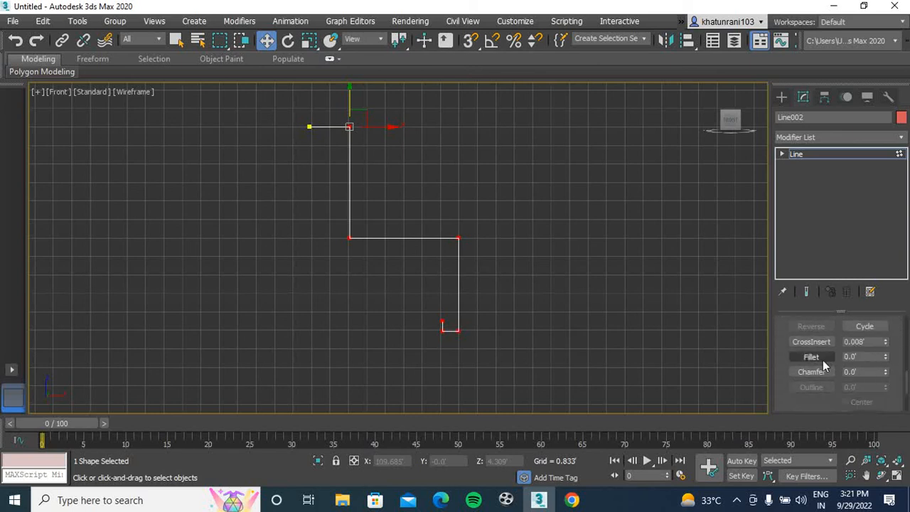
pyautogui.click(812, 356)
pyautogui.moveTo(456, 328); pyautogui.dragTo(458, 321)
pyautogui.scroll(5, 449, 330)
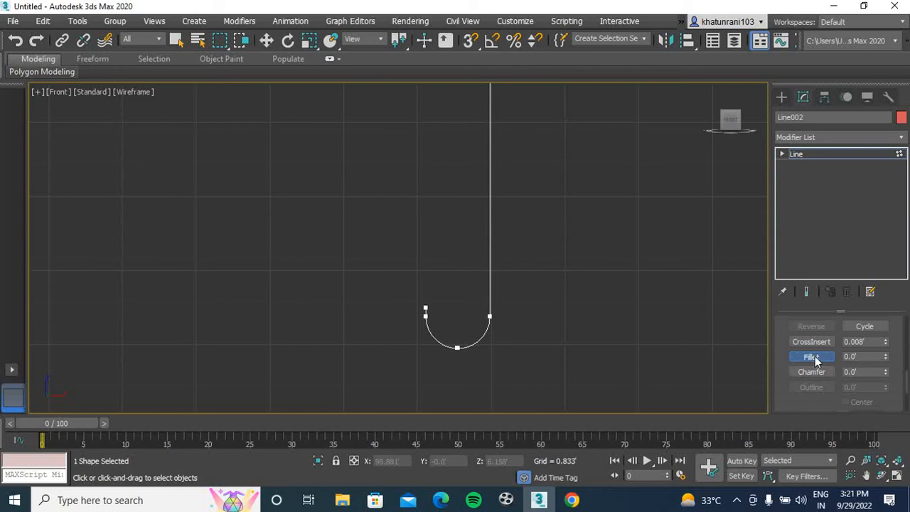
# Delete the two vertices at the free end of the rounded hook
pyautogui.press('w')
pyautogui.moveTo(452, 286); pyautogui.dragTo(385, 339)
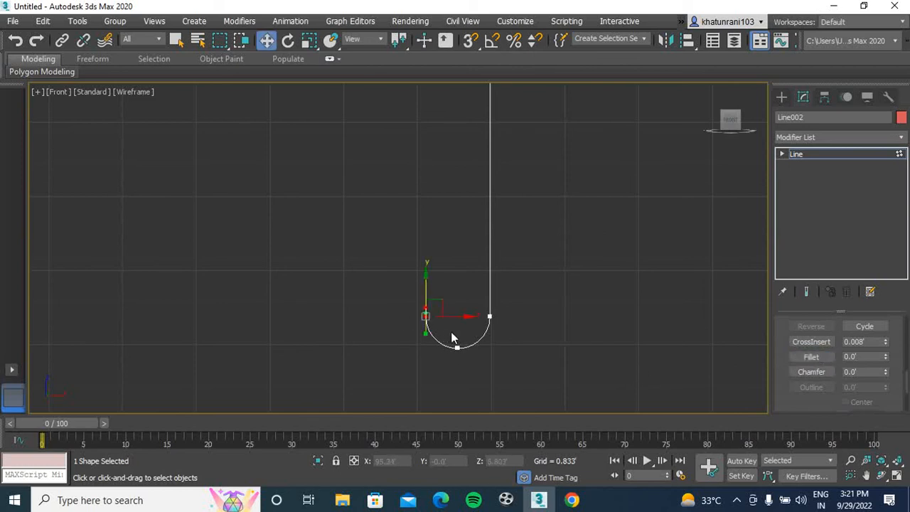
pyautogui.press('Delete')
pyautogui.moveTo(483, 350); pyautogui.dragTo(428, 302)
pyautogui.scroll(6, 468, 330)
pyautogui.click(383, 324)
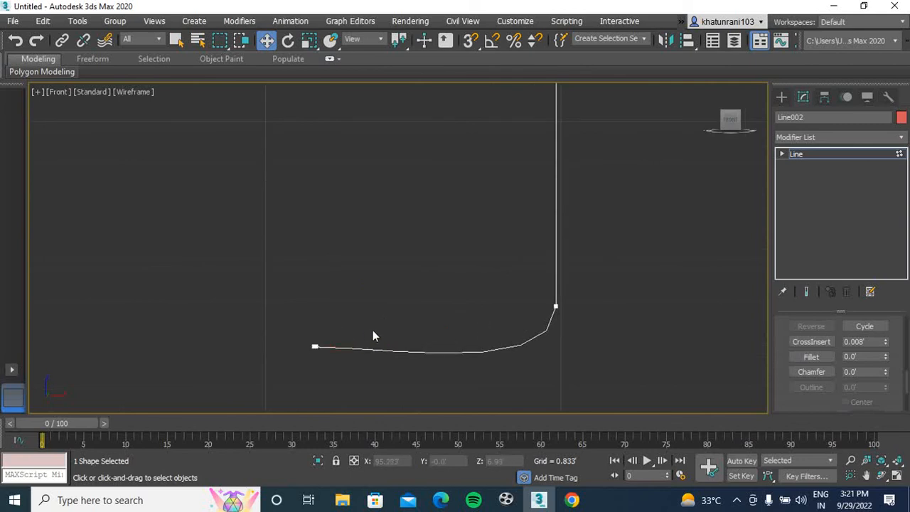
# Move the end vertex of the shortened hook slightly down to flatten its curve
pyautogui.click(315, 346)
pyautogui.moveTo(313, 328); pyautogui.dragTo(314, 338)
pyautogui.click(618, 379)
pyautogui.click(555, 306)
pyautogui.moveTo(554, 307); pyautogui.dragTo(556, 305)
pyautogui.scroll(-5, 615, 306)
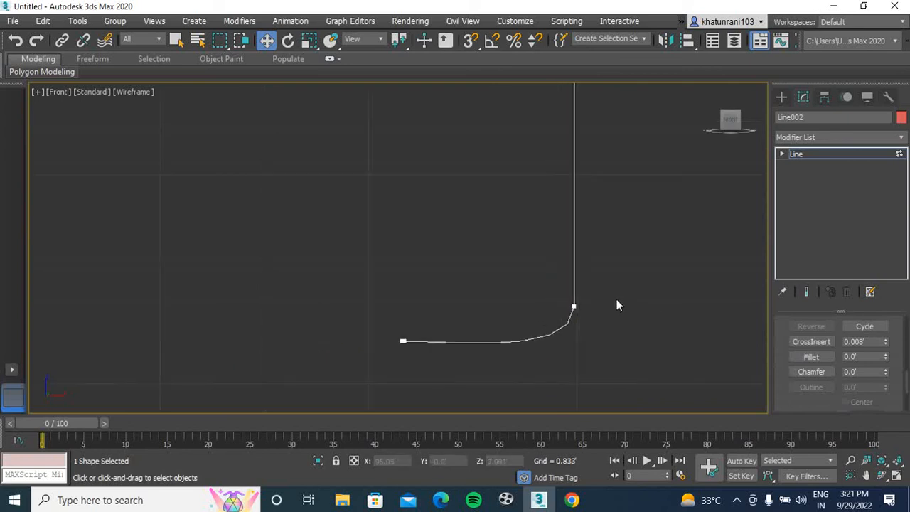
pyautogui.scroll(-3, 581, 289)
pyautogui.moveTo(606, 284); pyautogui.dragTo(547, 306, button='middle')
pyautogui.moveTo(596, 265); pyautogui.dragTo(551, 315, button='middle')
pyautogui.scroll(-5, 524, 238)
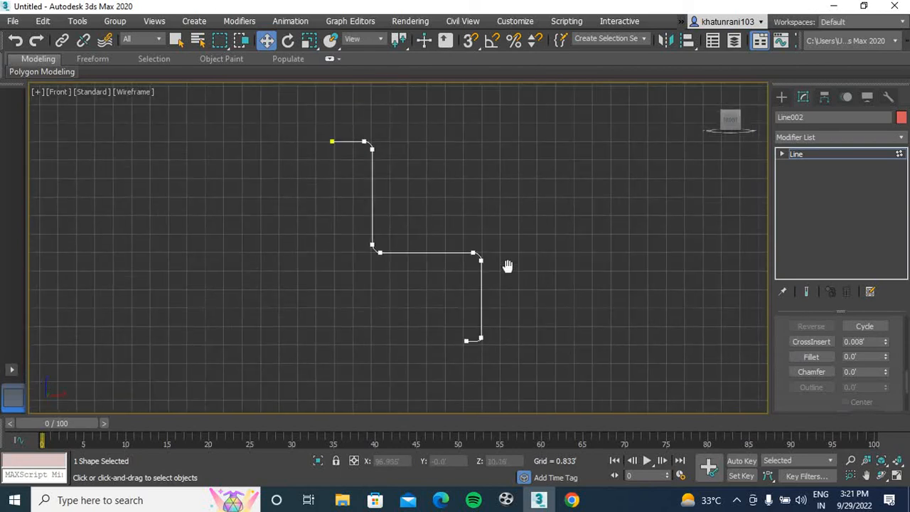
# Delete the curved segment at the lower end of the stepped line
pyautogui.click(829, 137)
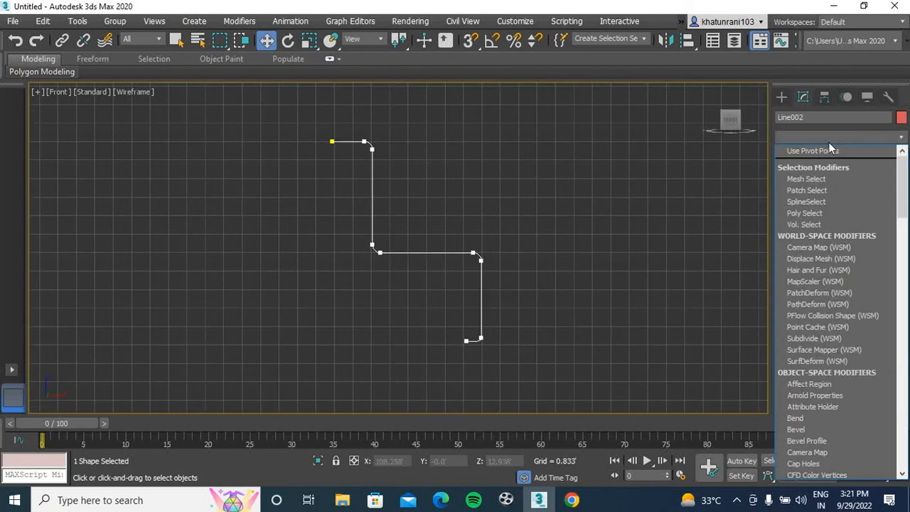
pyautogui.click(526, 287)
pyautogui.scroll(6, 478, 329)
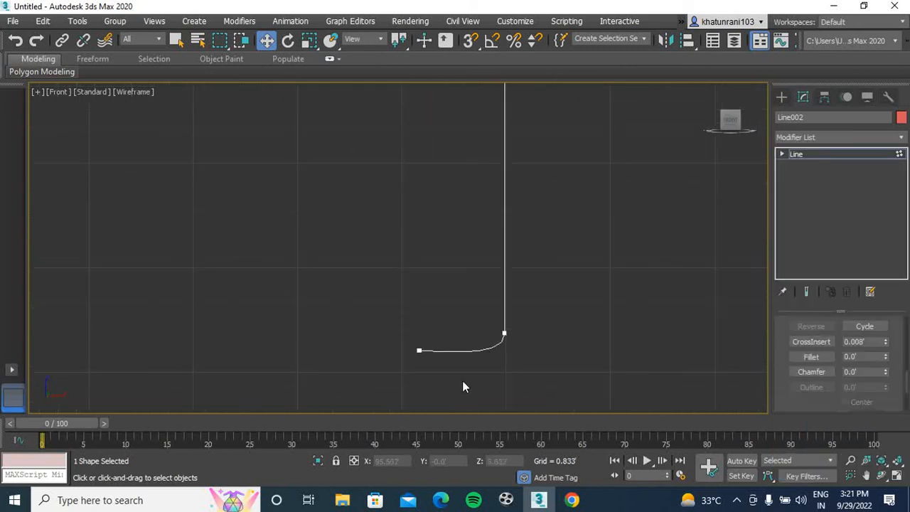
pyautogui.press('2')
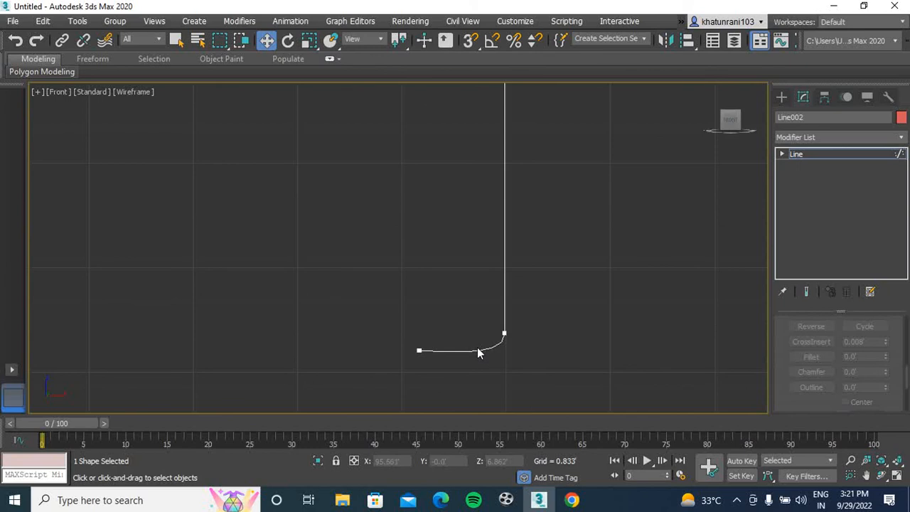
pyautogui.click(476, 350)
pyautogui.press('Delete')
pyautogui.moveTo(469, 359); pyautogui.dragTo(470, 354)
# Lower the bottom vertex of the stepped line's last vertical segment to Z 6.083'
pyautogui.scroll(-2, 517, 296)
pyautogui.press('1')
pyautogui.moveTo(520, 315); pyautogui.dragTo(487, 346)
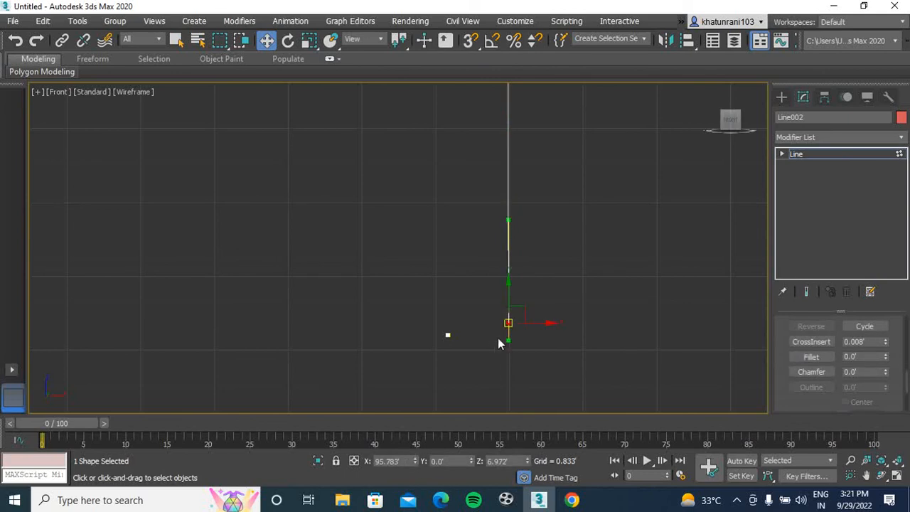
pyautogui.moveTo(508, 293); pyautogui.dragTo(511, 371)
pyautogui.moveTo(535, 366); pyautogui.dragTo(560, 274, button='middle')
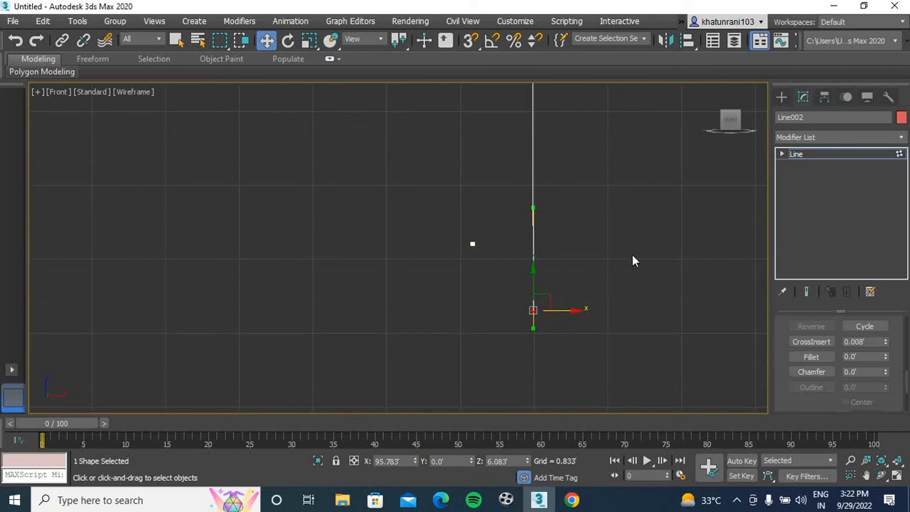
# Finish editing the stepped line's vertices and apply an Extrude modifier to it
pyautogui.press('1')
pyautogui.moveTo(503, 232); pyautogui.dragTo(412, 263)
pyautogui.scroll(-3, 554, 258)
pyautogui.moveTo(559, 248); pyautogui.dragTo(534, 281, button='middle')
pyautogui.moveTo(562, 245); pyautogui.dragTo(538, 272, button='middle')
pyautogui.scroll(-1, 538, 269)
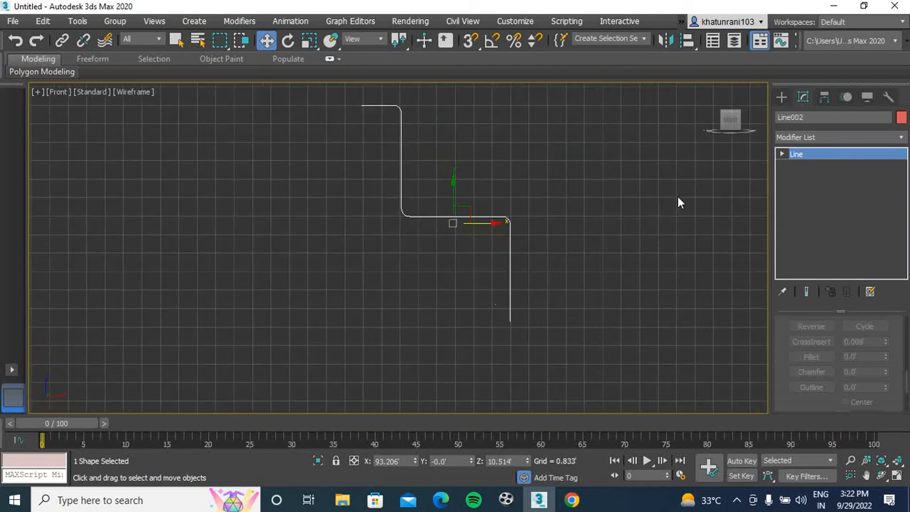
pyautogui.click(822, 138)
pyautogui.press('e')
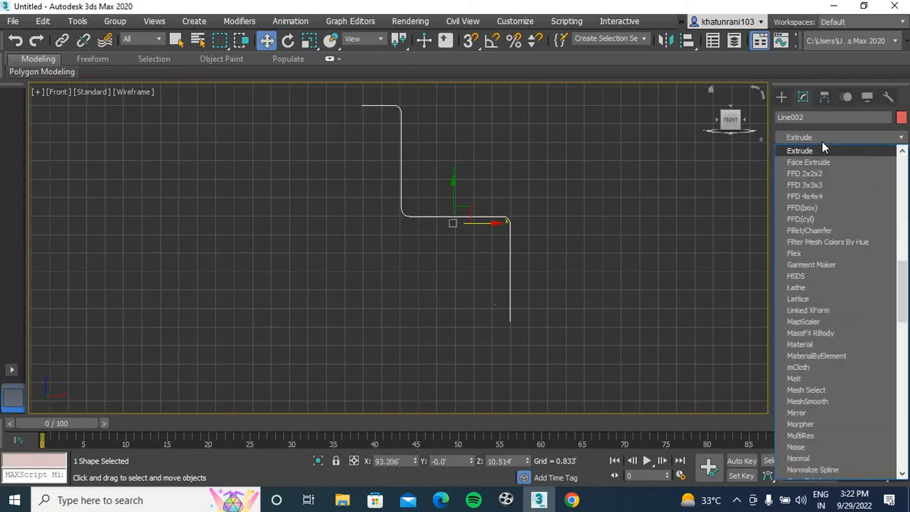
pyautogui.press('x')
pyautogui.press('Return')
pyautogui.click(622, 268)
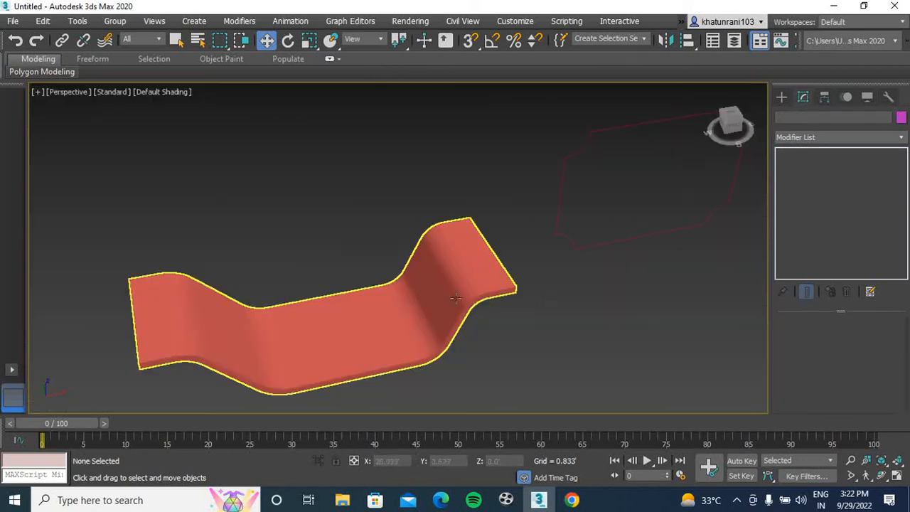
pyautogui.keyDown('alt'); pyautogui.moveTo(455, 299); pyautogui.dragTo(437, 242, button='middle'); pyautogui.keyUp('alt')
pyautogui.moveTo(732, 124); pyautogui.dragTo(714, 119)
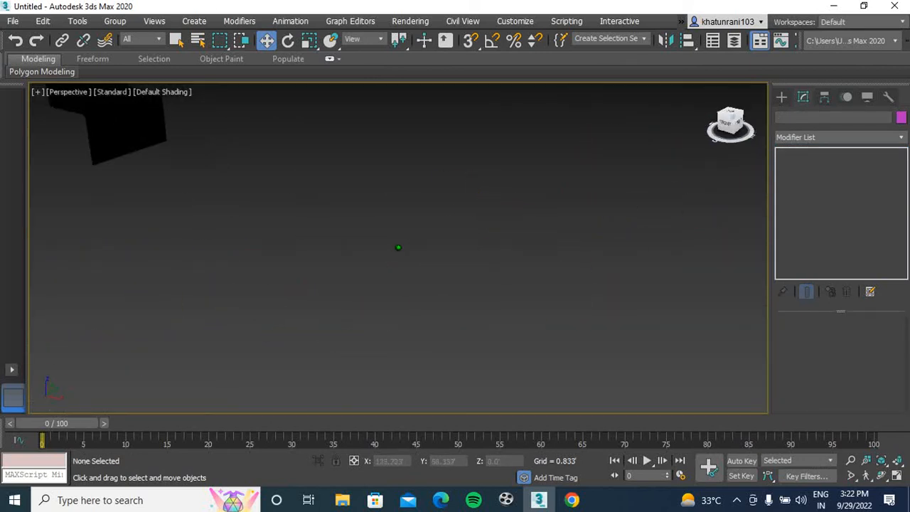
pyautogui.keyDown('alt'); pyautogui.moveTo(317, 197); pyautogui.dragTo(375, 267, button='middle'); pyautogui.keyUp('alt')
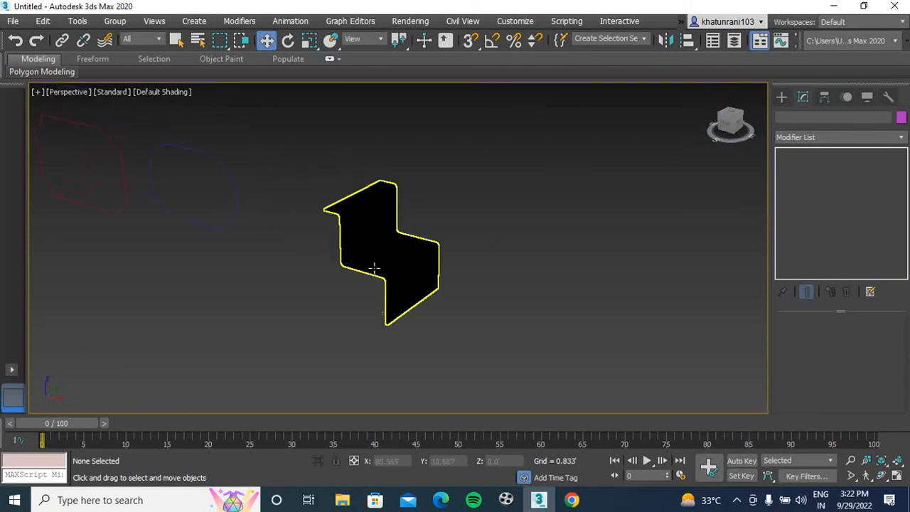
# Add a Shell modifier to the extruded stepped profile and set its inner amount to 0.058'
pyautogui.click(374, 268)
pyautogui.click(819, 138)
pyautogui.write('sh')
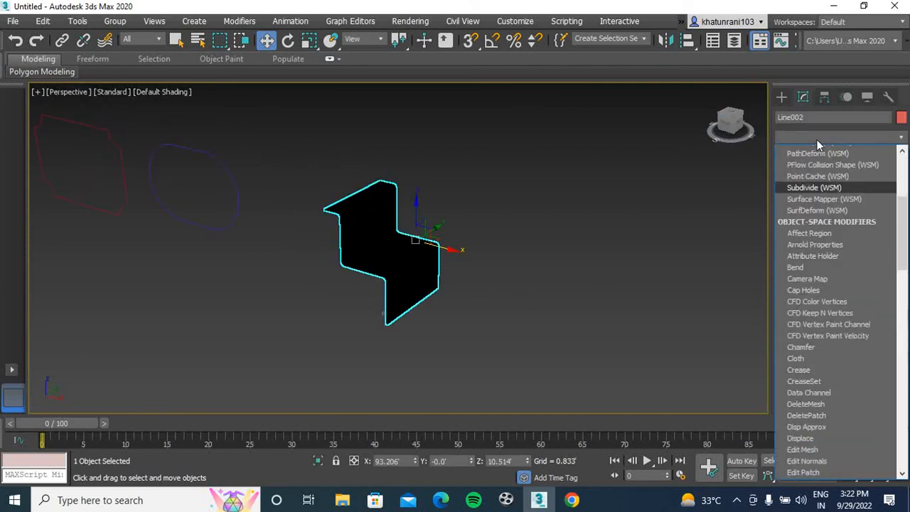
pyautogui.press('Return')
pyautogui.moveTo(734, 123)
pyautogui.mouseDown()
pyautogui.moveTo(755, 133)
pyautogui.moveTo(745, 124)
pyautogui.moveTo(737, 133)
pyautogui.mouseUp()
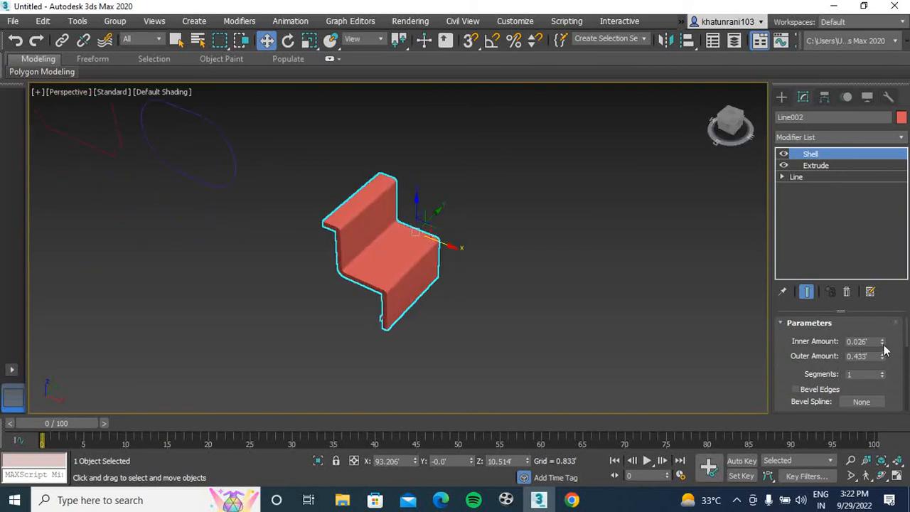
pyautogui.moveTo(884, 343); pyautogui.dragTo(891, 307)
# Set the stepped profile's extrusion amount to 28.125' and inspect the lengthened piece from the side
pyautogui.click(831, 165)
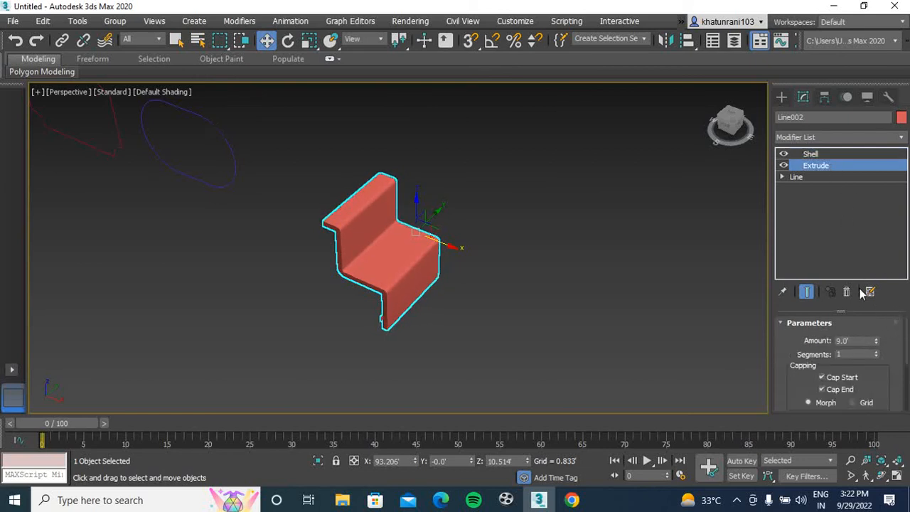
pyautogui.moveTo(877, 327); pyautogui.dragTo(2, 89)
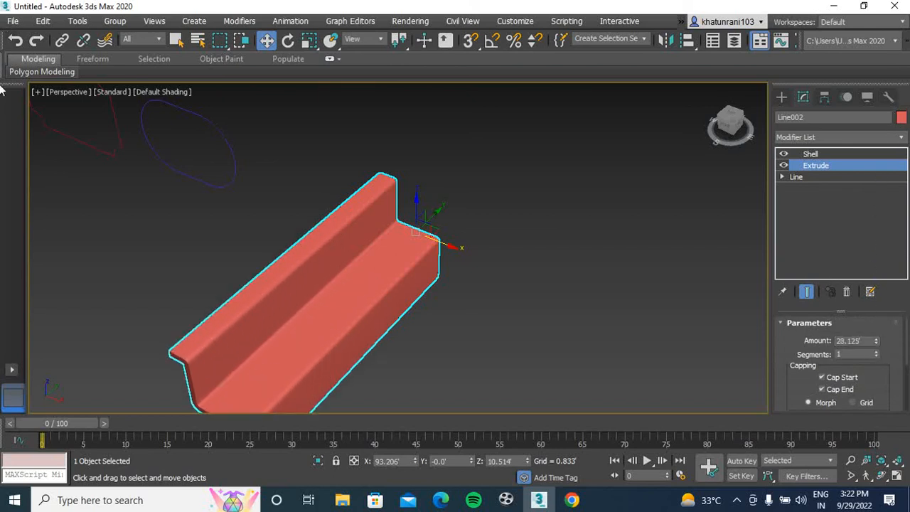
pyautogui.click(193, 280)
pyautogui.moveTo(733, 123); pyautogui.dragTo(683, 142)
pyautogui.scroll(6, 347, 257)
pyautogui.scroll(-6, 346, 257)
pyautogui.click(327, 283)
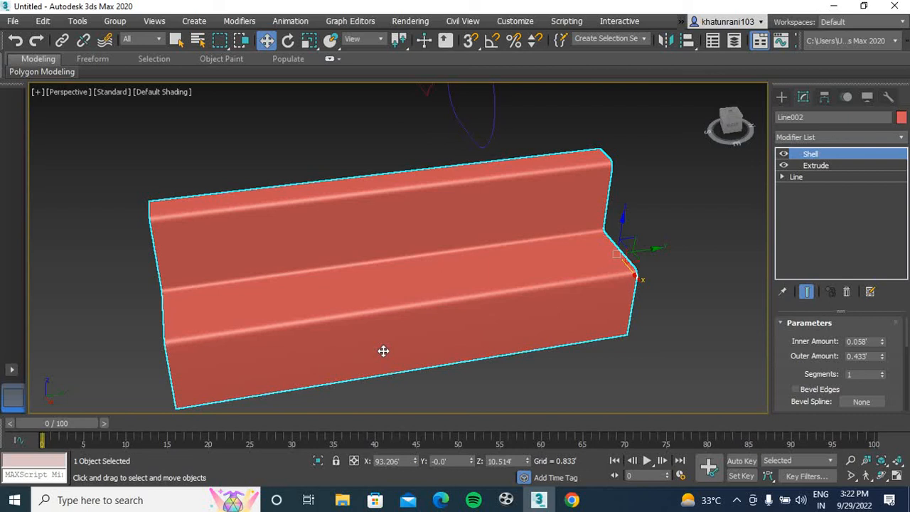
pyautogui.scroll(-6, 388, 292)
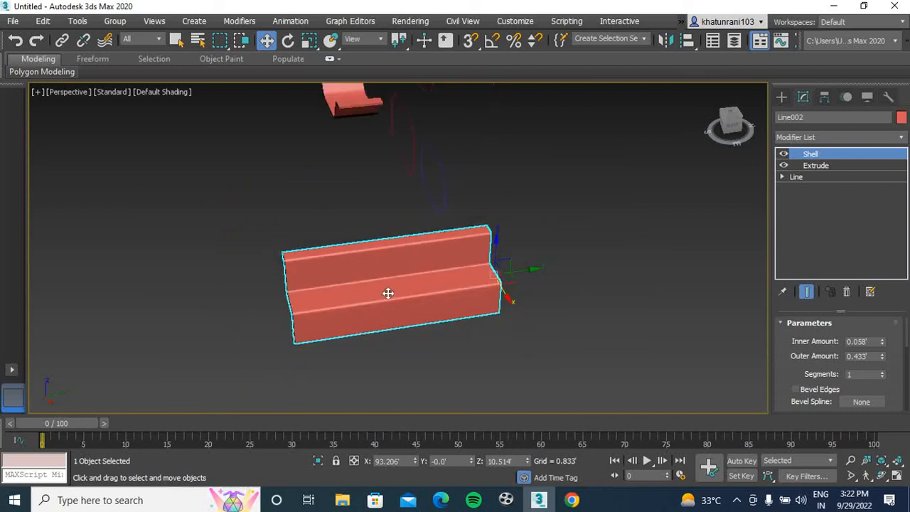
# In the front view, draw an open staircase line beside the stepped profile, with three rises and a final upward-sloping segment
pyautogui.press('f')
pyautogui.scroll(-4, 689, 224)
pyautogui.moveTo(633, 235); pyautogui.dragTo(266, 309, button='middle')
pyautogui.click(786, 98)
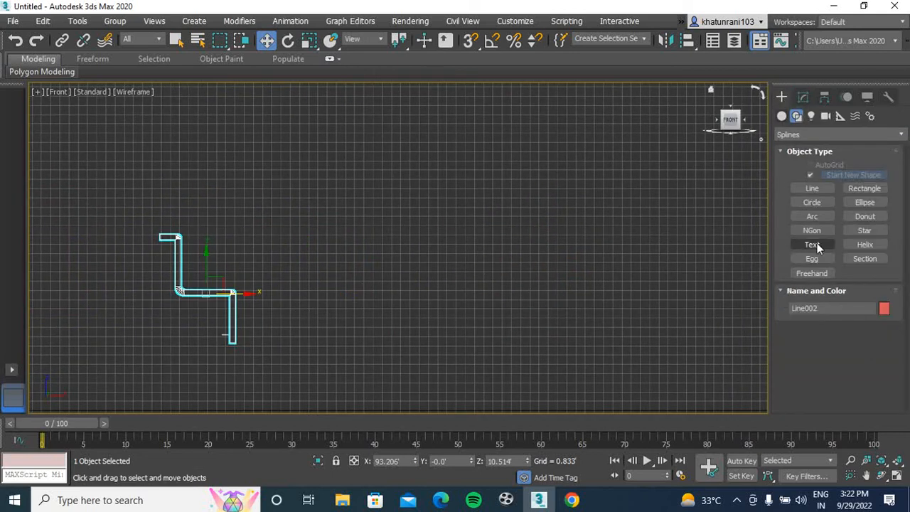
pyautogui.click(815, 190)
pyautogui.click(392, 313)
pyautogui.click(427, 312)
pyautogui.click(426, 284)
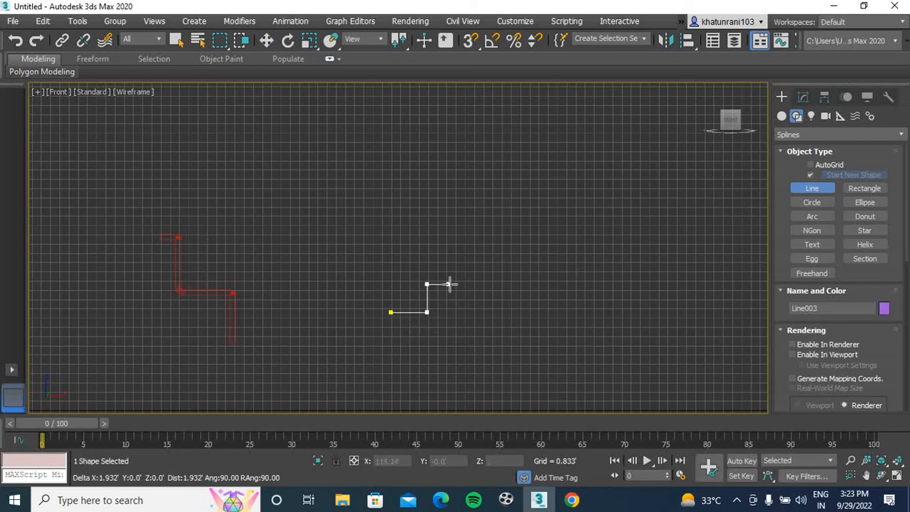
pyautogui.click(455, 285)
pyautogui.click(455, 266)
pyautogui.click(489, 266)
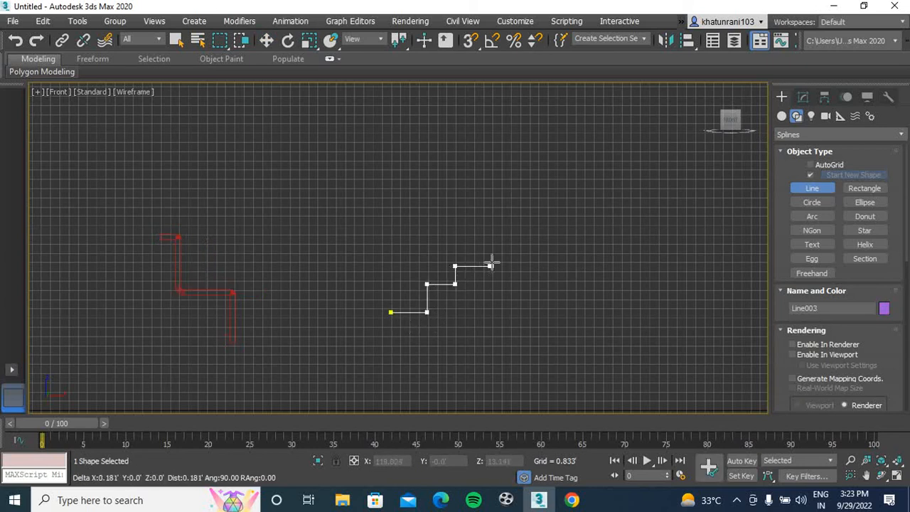
pyautogui.click(490, 242)
pyautogui.click(514, 243)
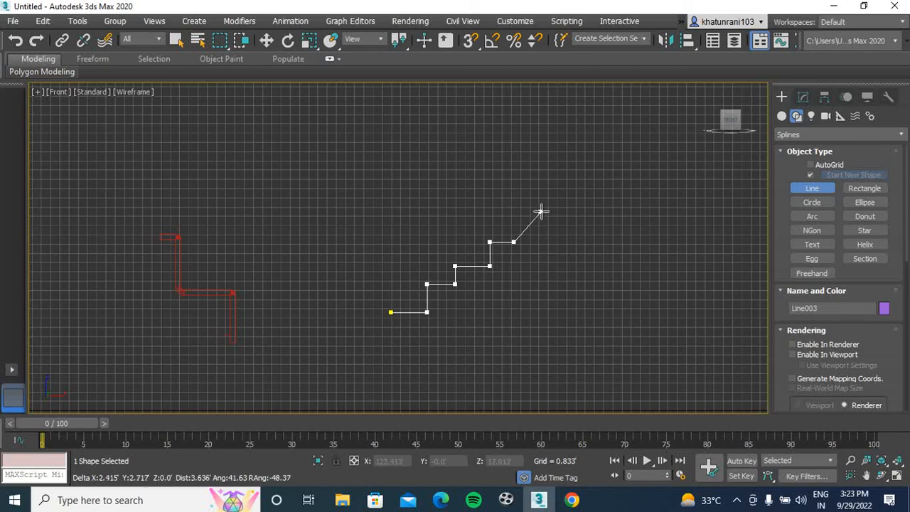
pyautogui.click(543, 207)
pyautogui.rightClick(544, 205)
# Mirror the staircase line across the X axis as a copy with 0.0' offset
pyautogui.moveTo(588, 258); pyautogui.dragTo(486, 256, button='middle')
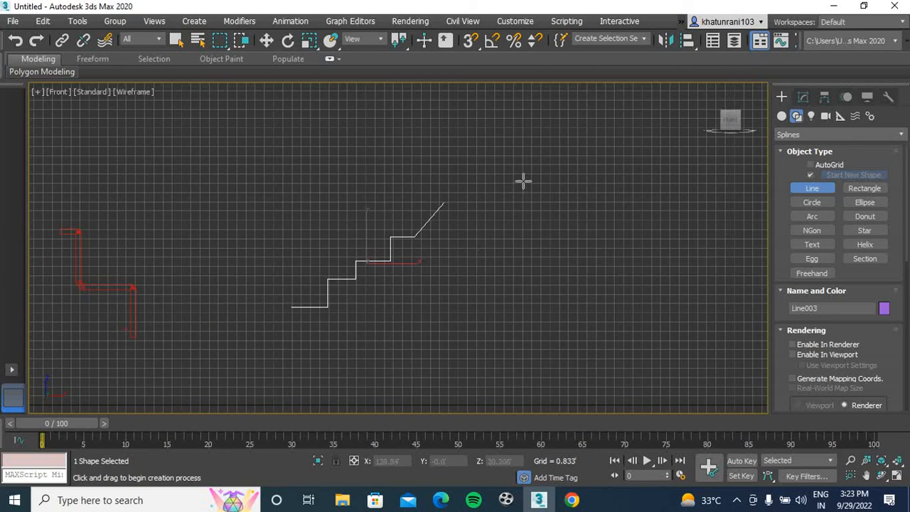
pyautogui.click(662, 43)
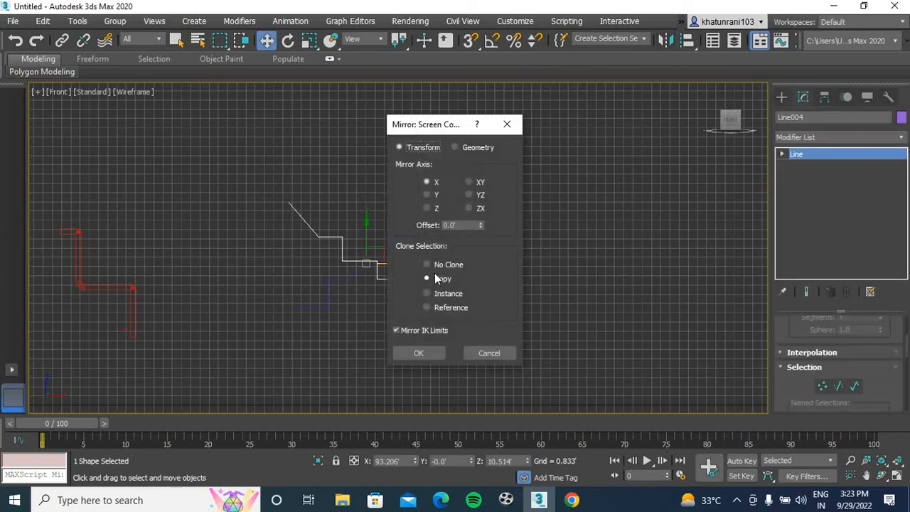
pyautogui.click(425, 353)
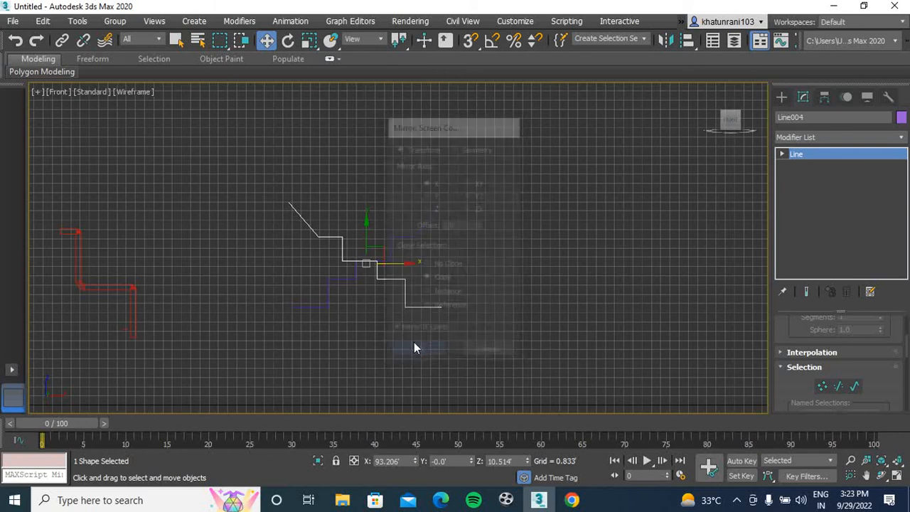
# Turn on 3D snapping and move the mirrored copy so its sloped end vertex meets the original line's peak
pyautogui.press('s')
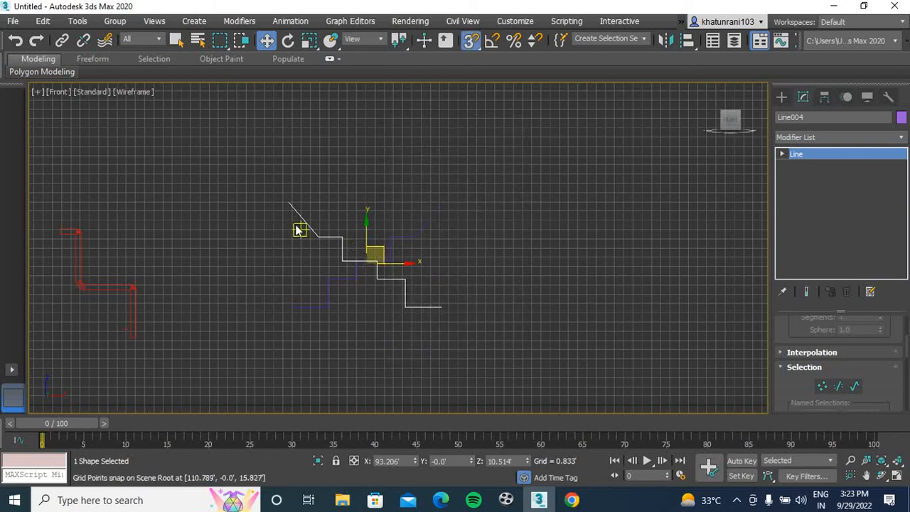
pyautogui.rightClick(471, 40)
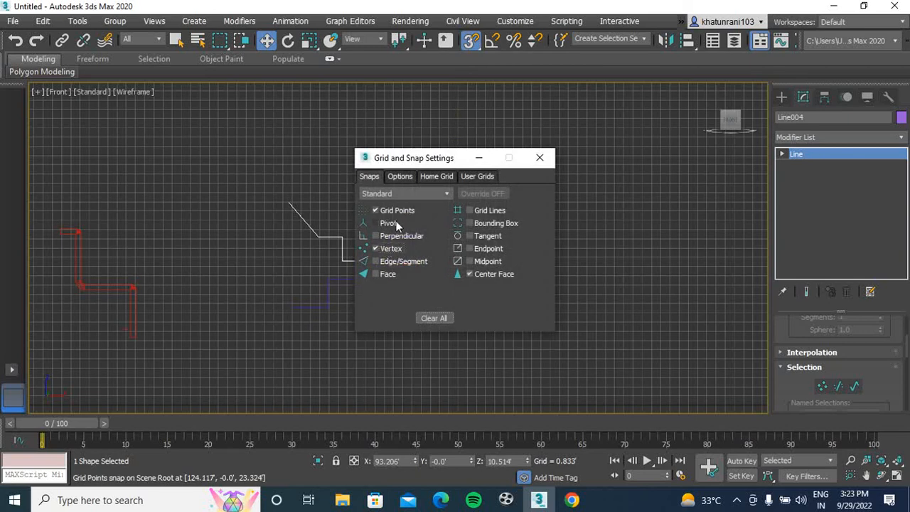
pyautogui.click(539, 158)
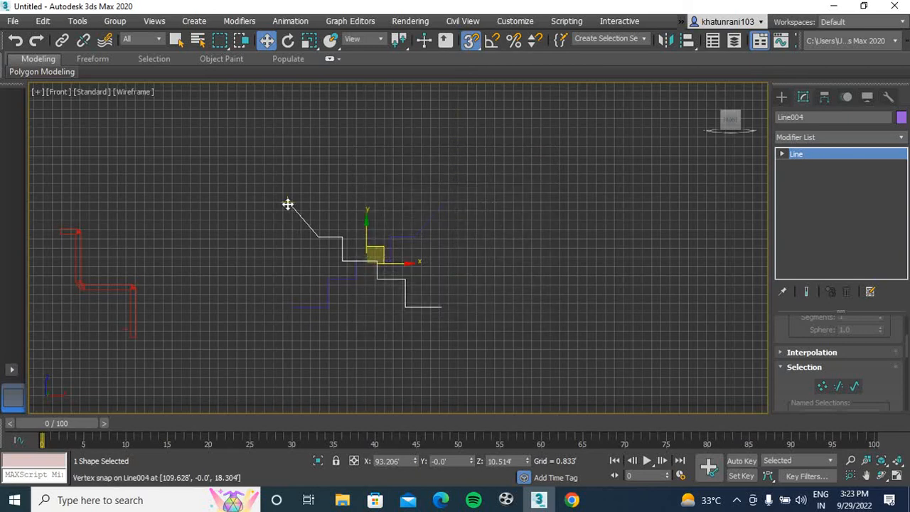
pyautogui.moveTo(291, 205); pyautogui.dragTo(434, 213)
pyautogui.click(451, 273)
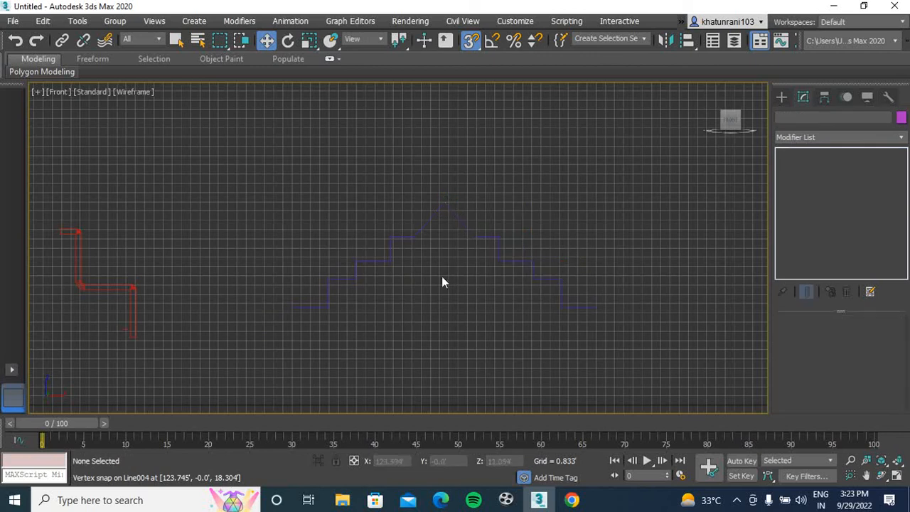
# Hide the viewport grid and switch off snapping
pyautogui.press('g')
pyautogui.moveTo(400, 283); pyautogui.dragTo(361, 278, button='middle')
pyautogui.press('s')
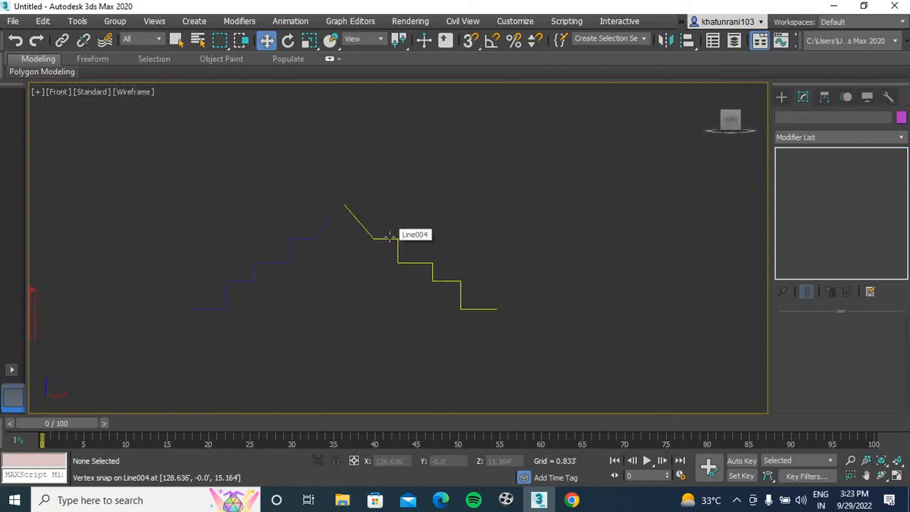
# Attach the original staircase line to the mirrored copy so both halves form one shape
pyautogui.click(392, 237)
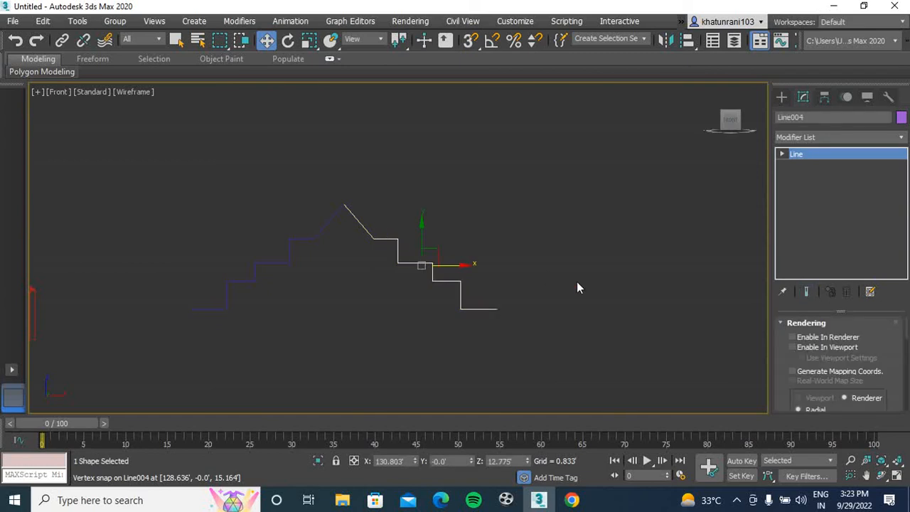
pyautogui.press('1')
pyautogui.moveTo(907, 337); pyautogui.dragTo(904, 371)
pyautogui.click(812, 361)
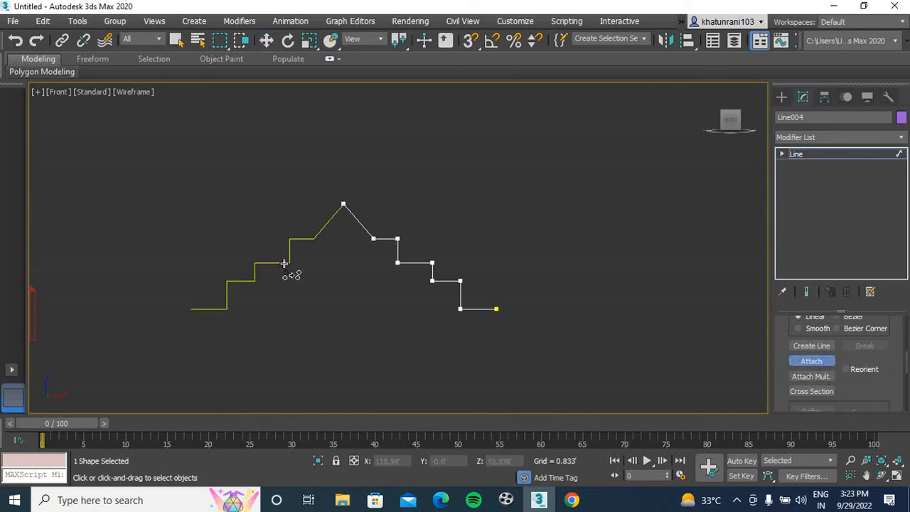
pyautogui.click(284, 260)
pyautogui.click(817, 360)
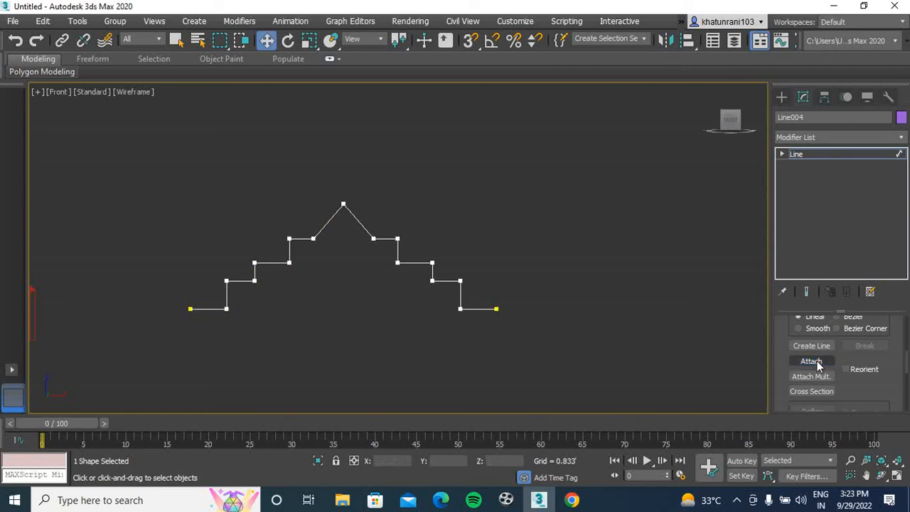
# Weld the two coincident vertices at the peak of the combined staircase shape with a 0.008' threshold
pyautogui.moveTo(313, 238); pyautogui.dragTo(313, 236)
pyautogui.scroll(-5, 803, 377)
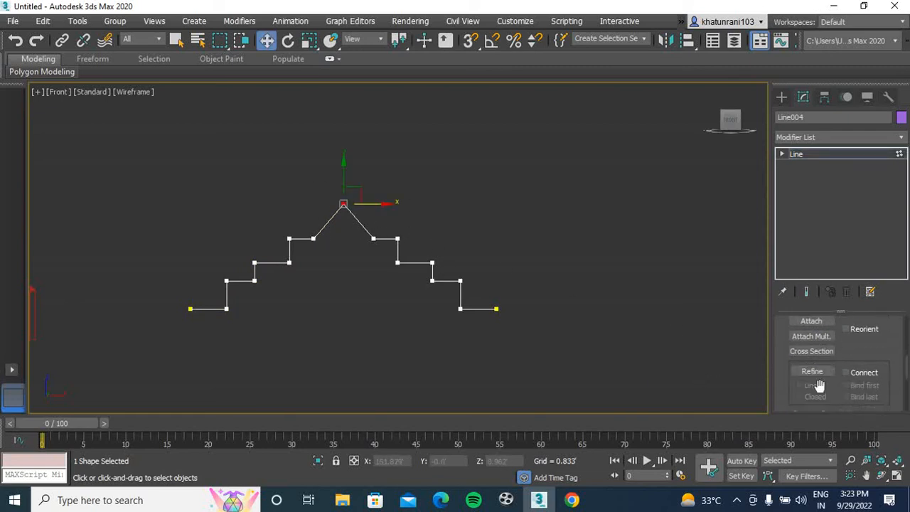
pyautogui.click(812, 380)
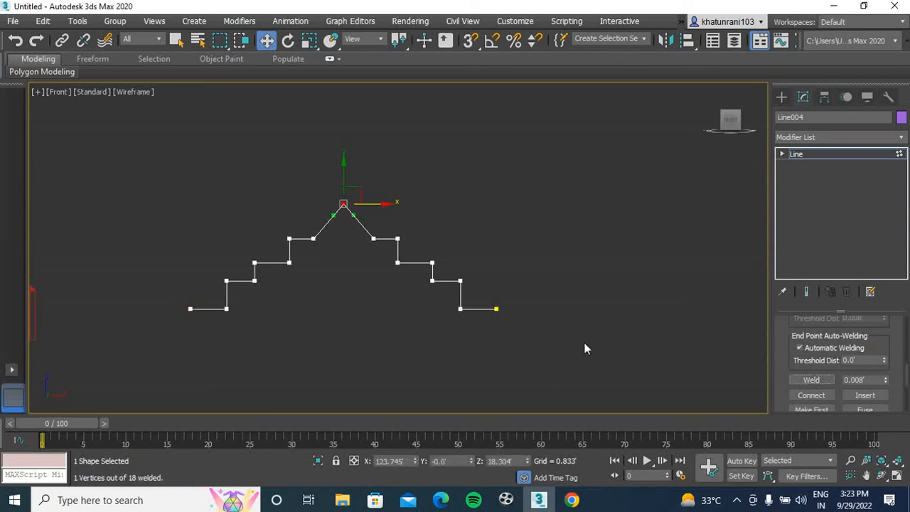
pyautogui.click(509, 242)
# Select all vertices of the symmetrical staircase profile and fillet its corners together into rounded steps
pyautogui.moveTo(567, 139); pyautogui.dragTo(108, 364)
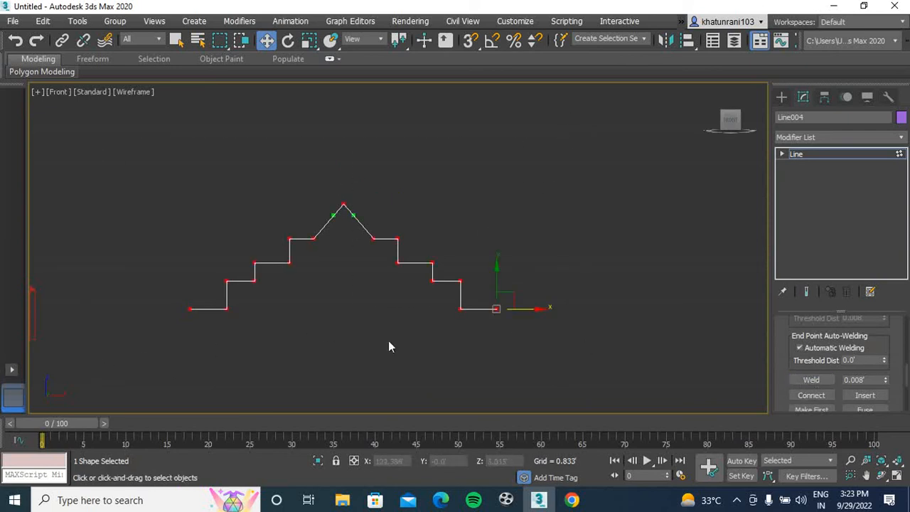
pyautogui.scroll(2, 906, 380)
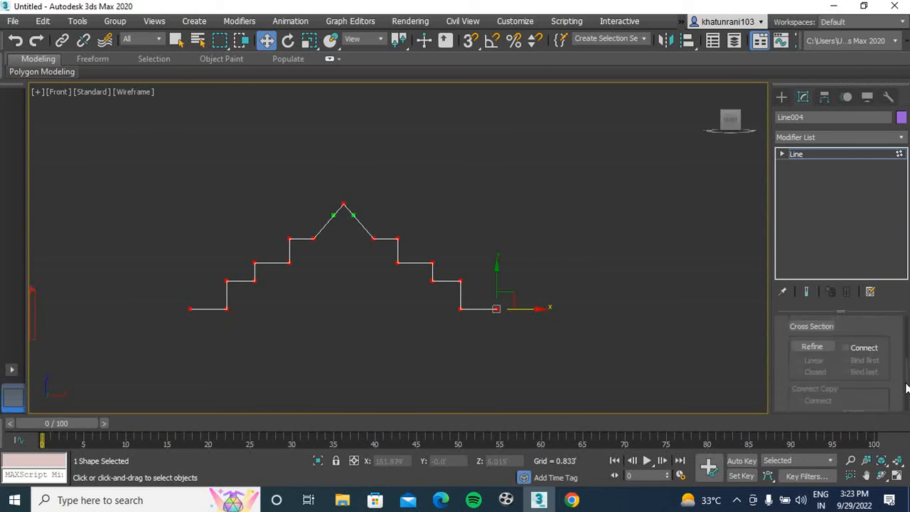
pyautogui.scroll(-5, 906, 384)
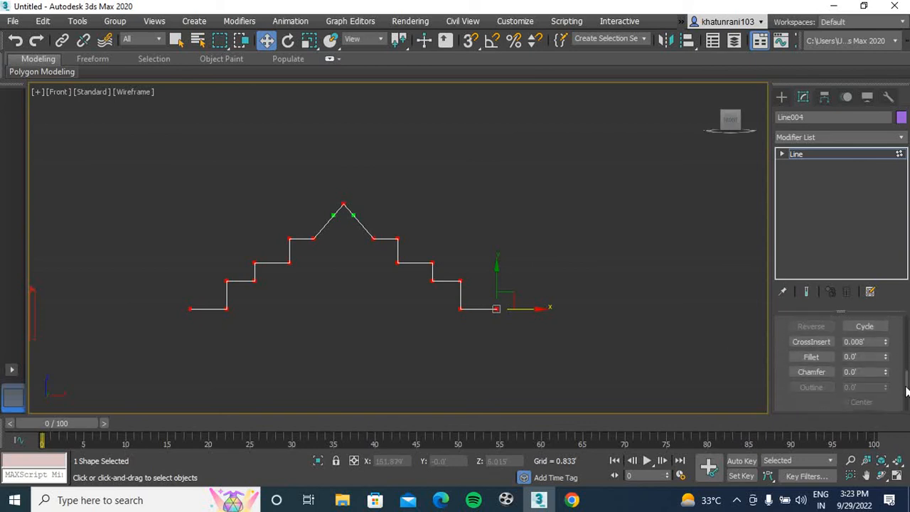
pyautogui.click(812, 357)
pyautogui.click(429, 266)
pyautogui.hotkey('ctrl', 'a')
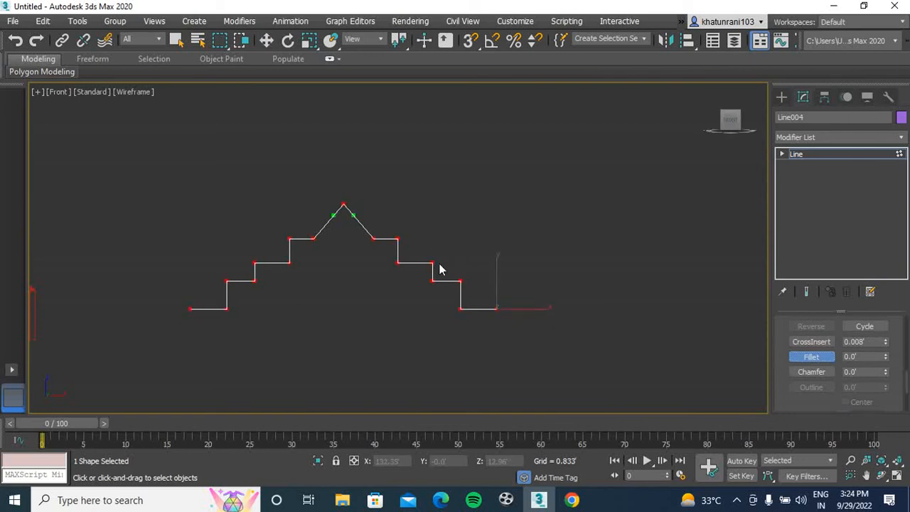
pyautogui.moveTo(439, 260); pyautogui.dragTo(430, 237)
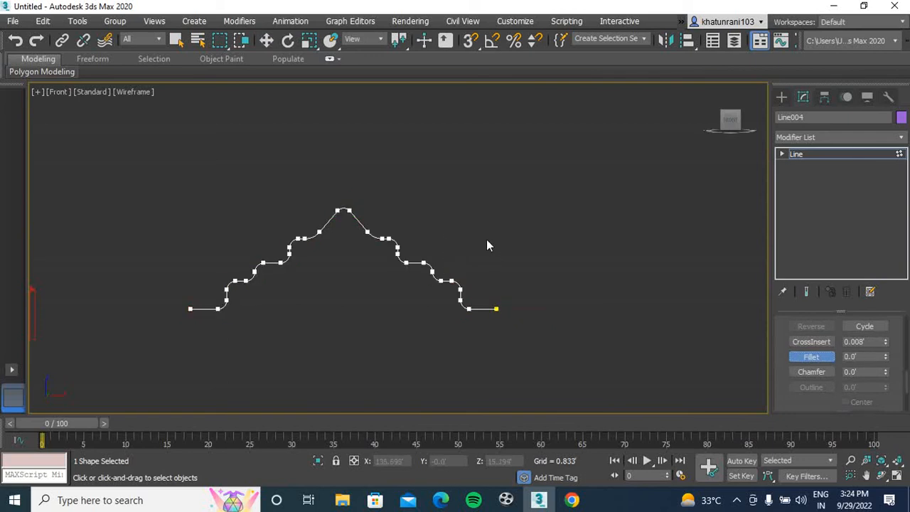
pyautogui.press('w')
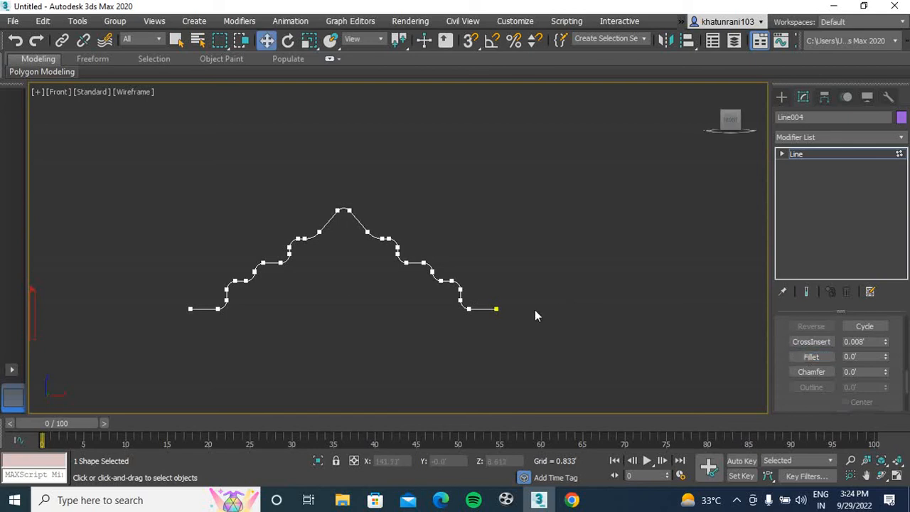
# Extrude the rounded staircase profile 28.125' and select it in the perspective view
pyautogui.click(818, 138)
pyautogui.write('ex')
pyautogui.press('Return')
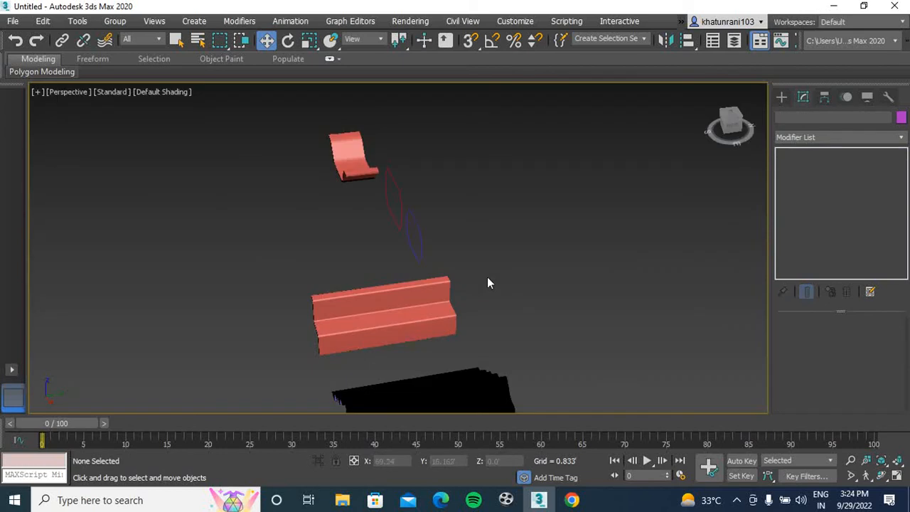
pyautogui.moveTo(487, 278); pyautogui.dragTo(482, 144, button='middle')
pyautogui.scroll(-3, 481, 194)
pyautogui.moveTo(736, 135); pyautogui.dragTo(766, 113)
pyautogui.moveTo(650, 180); pyautogui.dragTo(557, 258, button='middle')
pyautogui.click(460, 261)
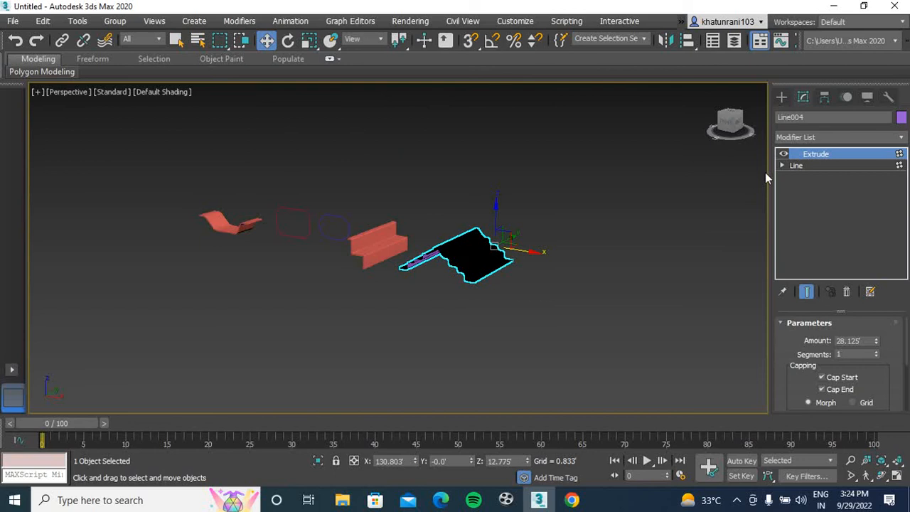
# Add a Shell modifier to the extruded rounded staircase to give it thickness
pyautogui.click(828, 136)
pyautogui.write('shell')
pyautogui.press('Return')
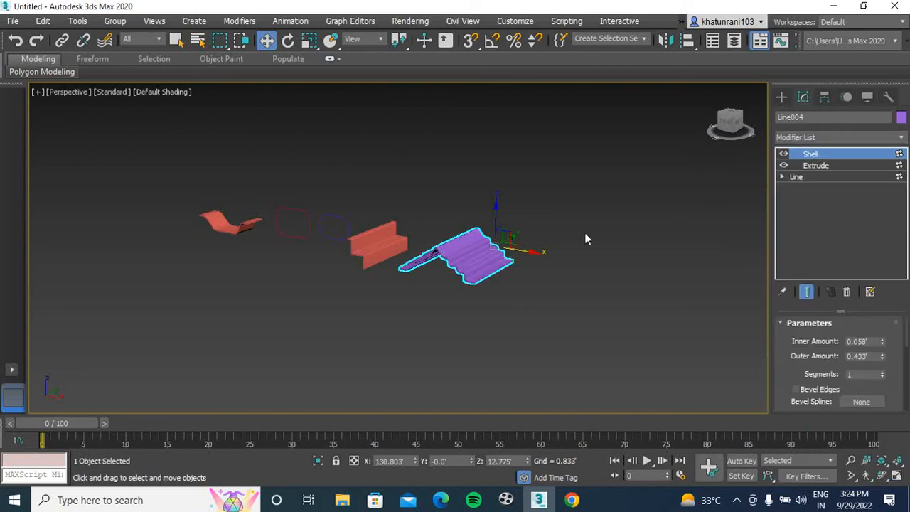
pyautogui.scroll(5, 442, 257)
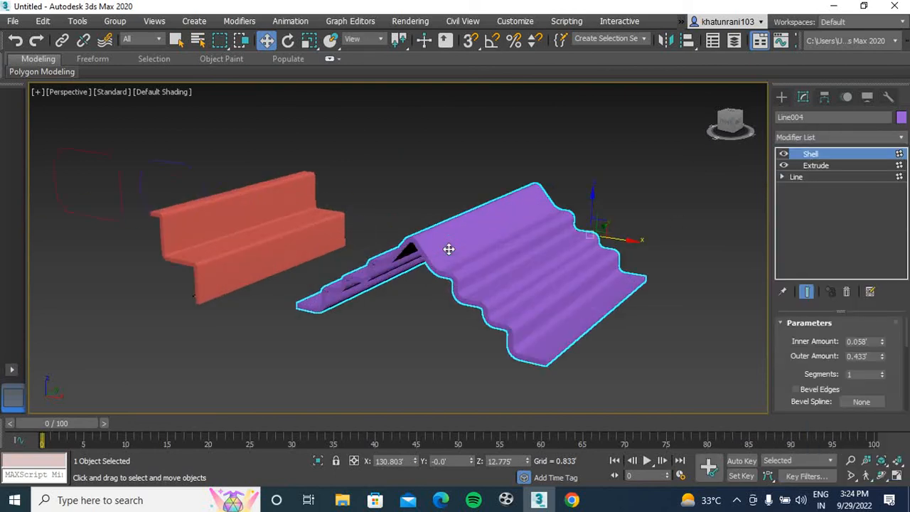
# Adjust the Extrude amount of the shelled staircase beneath its Shell modifier and deselect the object
pyautogui.click(835, 167)
pyautogui.moveTo(877, 343); pyautogui.dragTo(869, 83)
pyautogui.moveTo(859, 20)
pyautogui.mouseDown()
pyautogui.moveTo(853, 454)
pyautogui.moveTo(852, 12)
pyautogui.mouseUp()
pyautogui.click(675, 202)
# Inspect the shelled staircase from its end, its underside and above, alongside the other ceiling shapes
pyautogui.moveTo(732, 119); pyautogui.dragTo(635, 119)
pyautogui.moveTo(662, 175); pyautogui.dragTo(582, 138, button='middle')
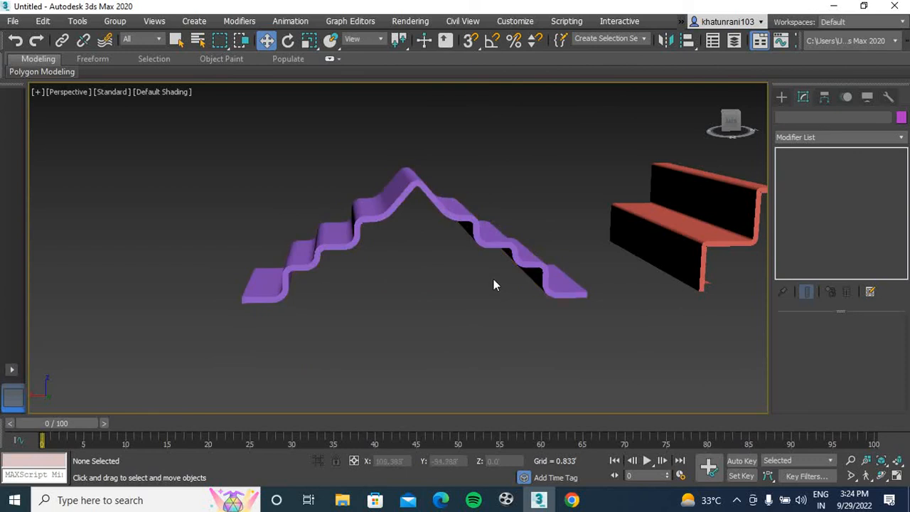
pyautogui.click(450, 211)
pyautogui.click(320, 318)
pyautogui.click(403, 197)
pyautogui.moveTo(733, 124)
pyautogui.mouseDown()
pyautogui.moveTo(731, 115)
pyautogui.moveTo(732, 126)
pyautogui.mouseUp()
pyautogui.click(485, 214)
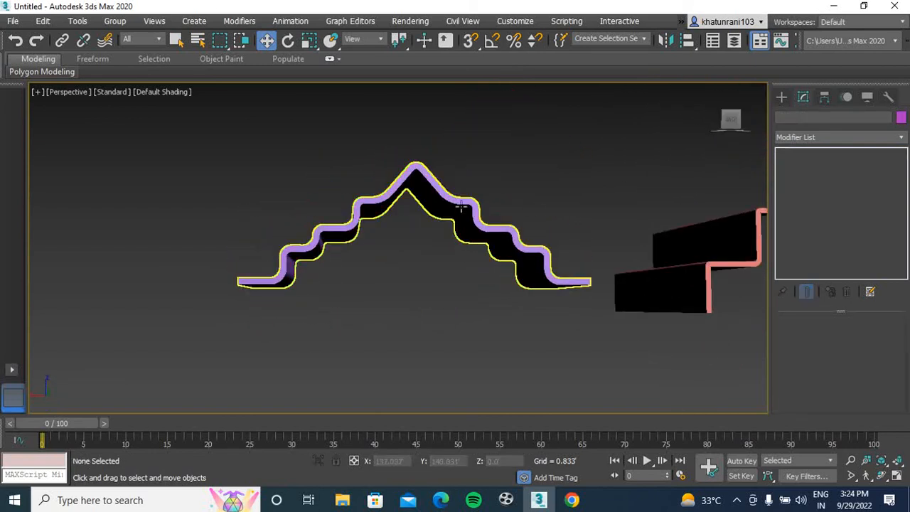
pyautogui.click(461, 207)
pyautogui.scroll(-4, 534, 173)
pyautogui.moveTo(534, 173); pyautogui.dragTo(486, 212, button='middle')
pyautogui.click(711, 90)
pyautogui.scroll(-3, 560, 196)
pyautogui.moveTo(559, 196); pyautogui.dragTo(293, 295, button='middle')
pyautogui.scroll(-4, 424, 237)
pyautogui.moveTo(424, 237); pyautogui.dragTo(343, 290, button='middle')
pyautogui.moveTo(548, 212); pyautogui.dragTo(461, 258, button='middle')
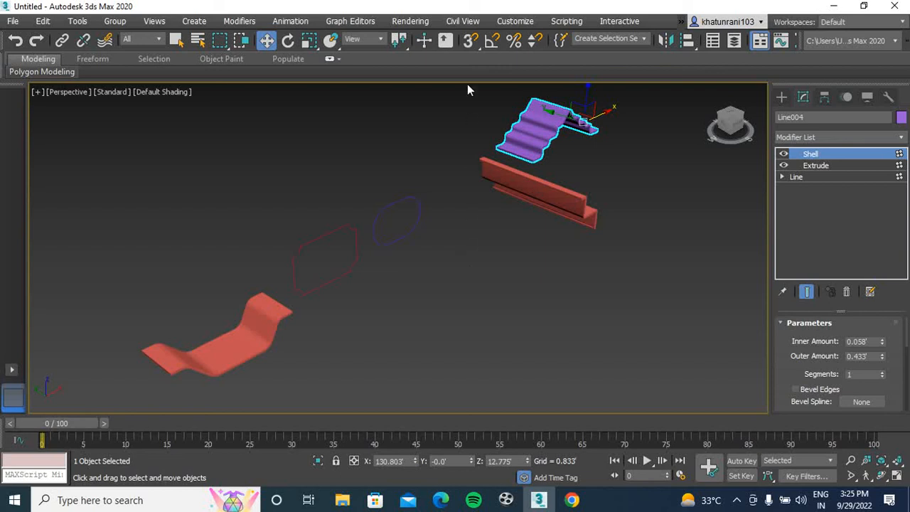
# Convert the shelled staircase to an Editable Poly and deselect it
pyautogui.scroll(10, 562, 144)
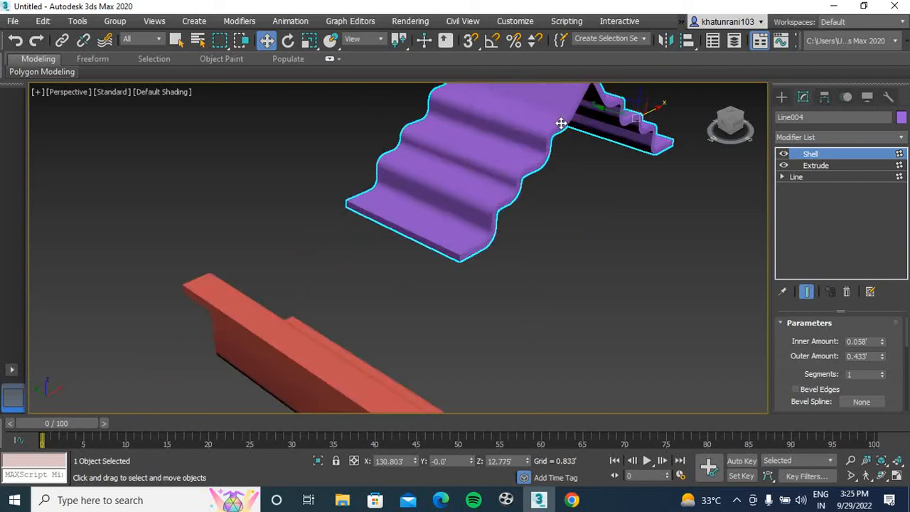
pyautogui.scroll(2, 478, 216)
pyautogui.scroll(-8, 482, 213)
pyautogui.rightClick(455, 218)
pyautogui.moveTo(520, 356)
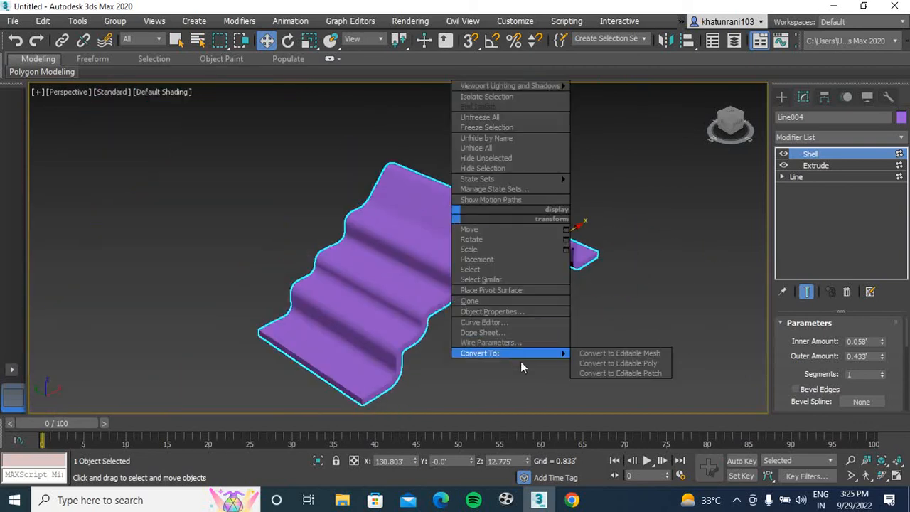
pyautogui.click(611, 363)
pyautogui.scroll(6, 633, 237)
pyautogui.scroll(-6, 220, 229)
pyautogui.moveTo(177, 257); pyautogui.dragTo(390, 278, button='middle')
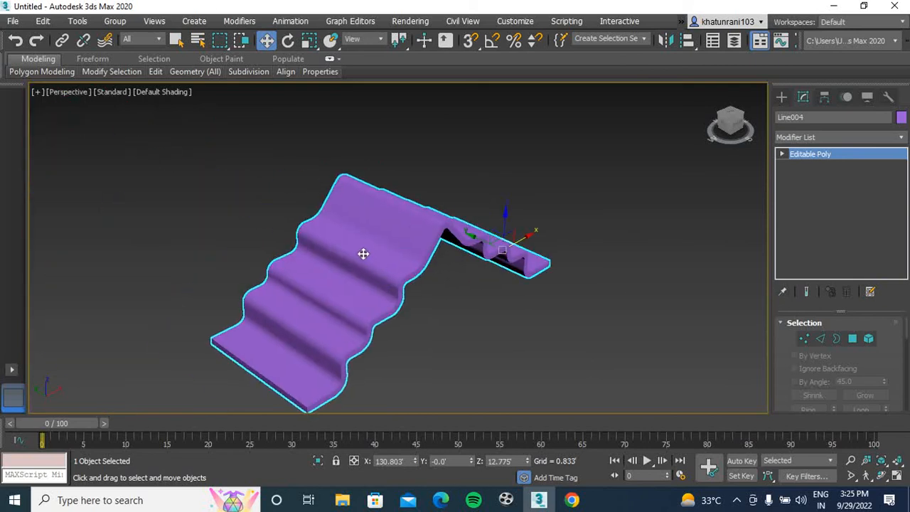
pyautogui.scroll(2, 378, 234)
pyautogui.scroll(-2, 380, 234)
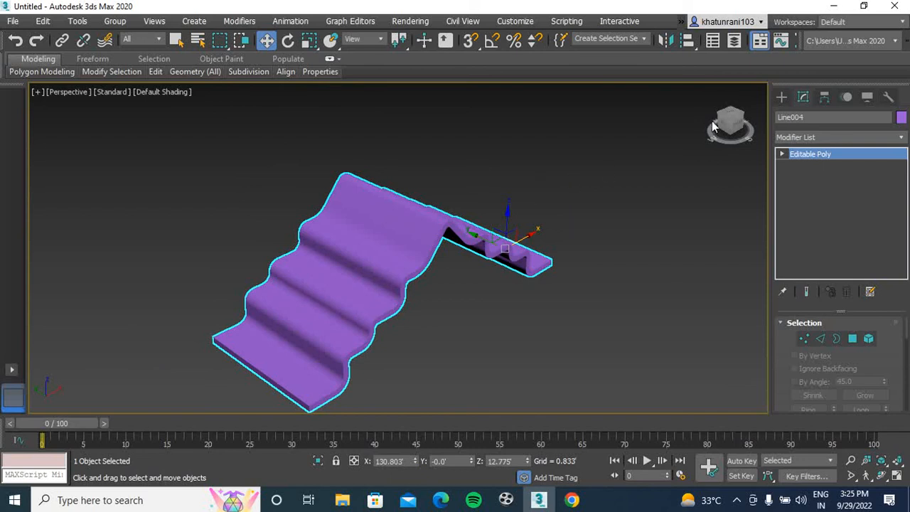
pyautogui.click(569, 193)
pyautogui.moveTo(568, 194); pyautogui.dragTo(538, 206, button='middle')
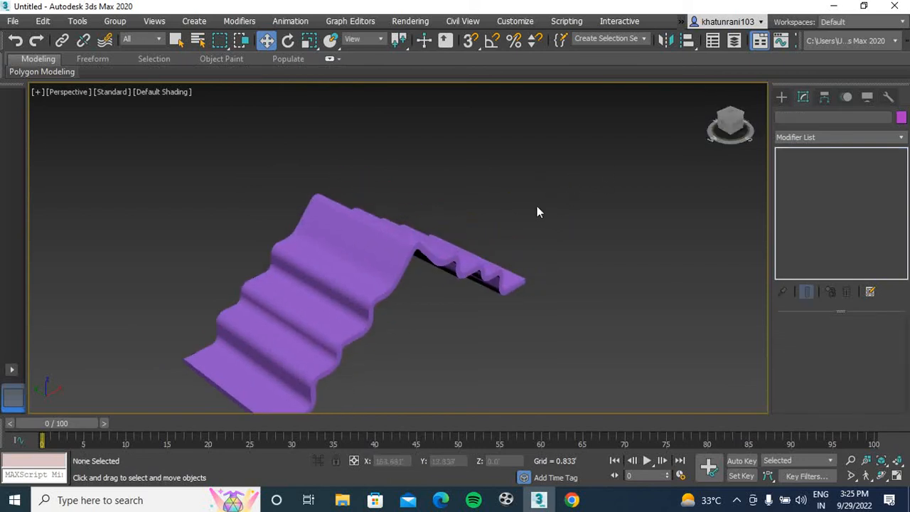
# In the front view, delete the staircase, the stepped profile and the trough model
pyautogui.press('f')
pyautogui.scroll(-4, 488, 235)
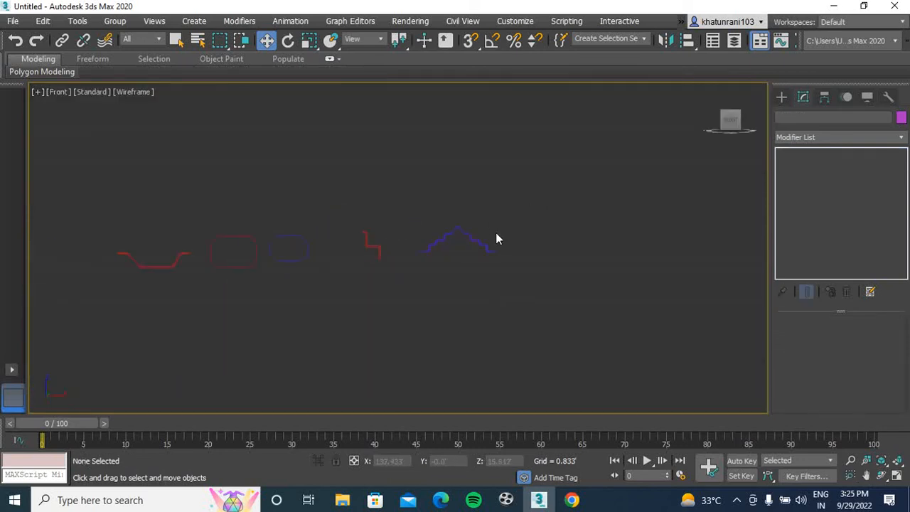
pyautogui.scroll(8, 496, 234)
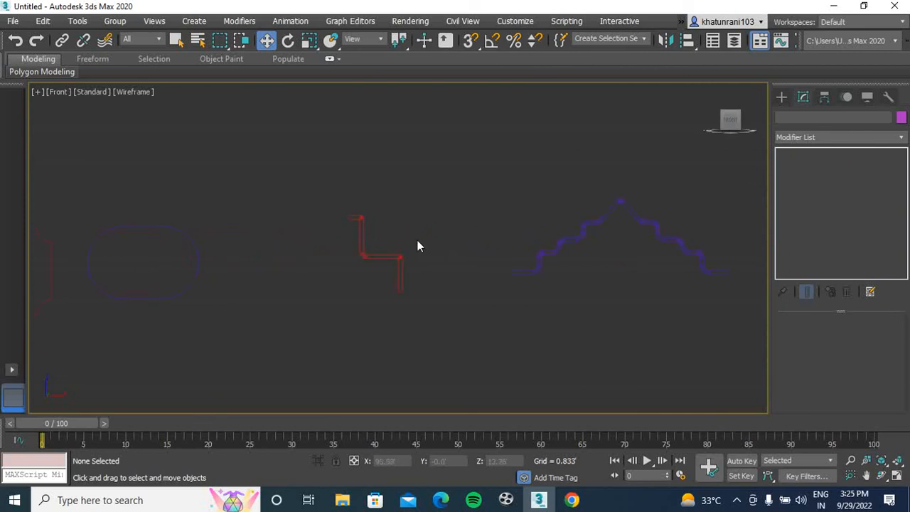
pyautogui.scroll(-4, 384, 257)
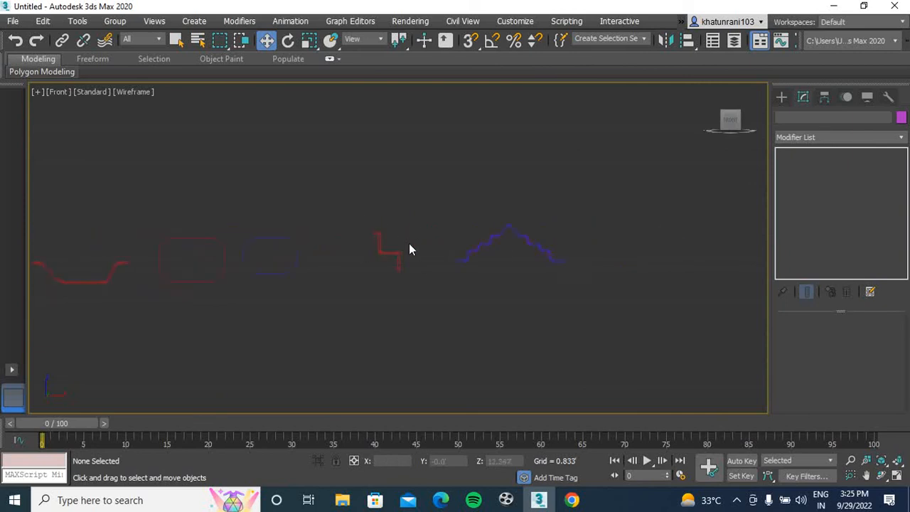
pyautogui.click(781, 100)
pyautogui.moveTo(652, 185); pyautogui.dragTo(309, 375)
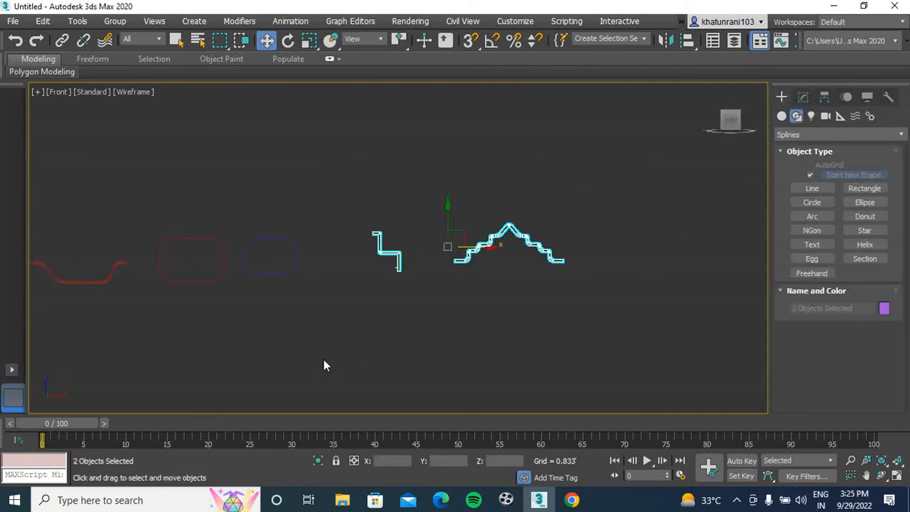
pyautogui.press('Delete')
pyautogui.moveTo(129, 246); pyautogui.dragTo(40, 350)
pyautogui.press('Delete')
# Delete the fully rounded panel spline and select the remaining rectangle with inward-curved corners
pyautogui.scroll(4, 278, 242)
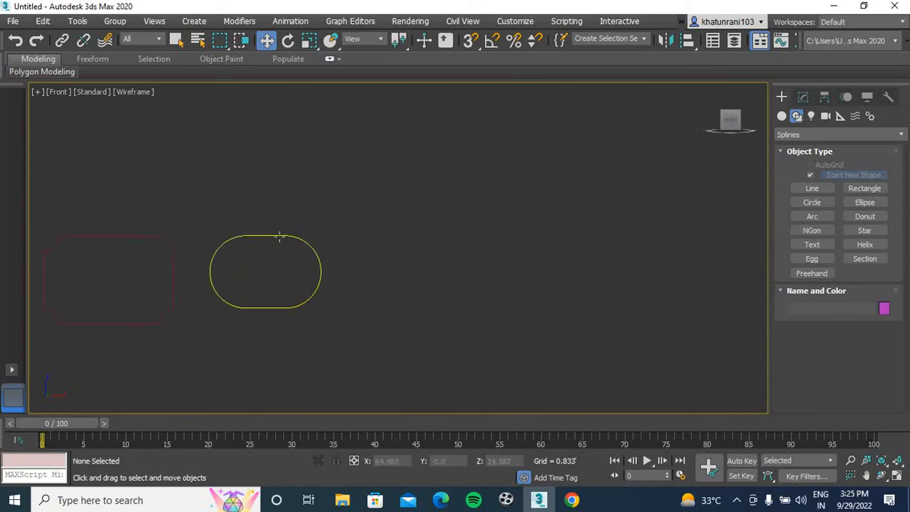
pyautogui.click(278, 237)
pyautogui.press('Delete')
pyautogui.moveTo(291, 254); pyautogui.dragTo(355, 262, button='middle')
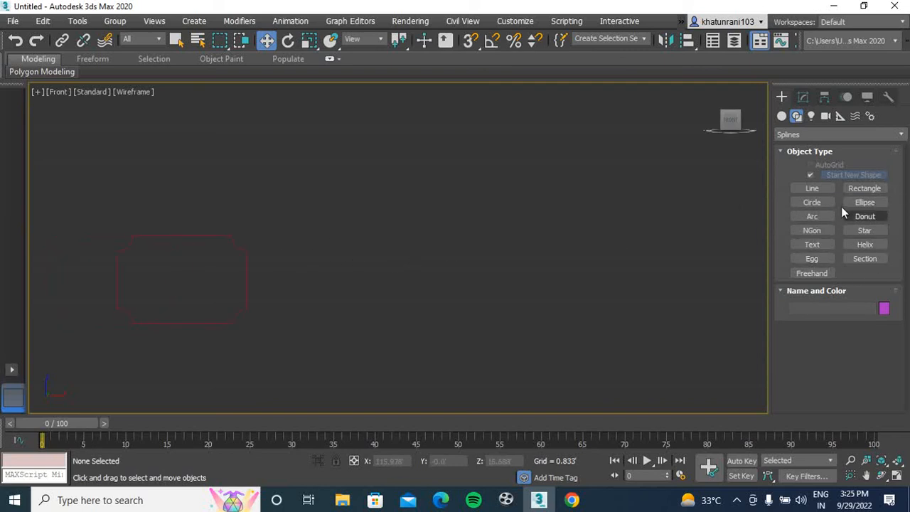
pyautogui.moveTo(337, 278); pyautogui.dragTo(382, 260, button='middle')
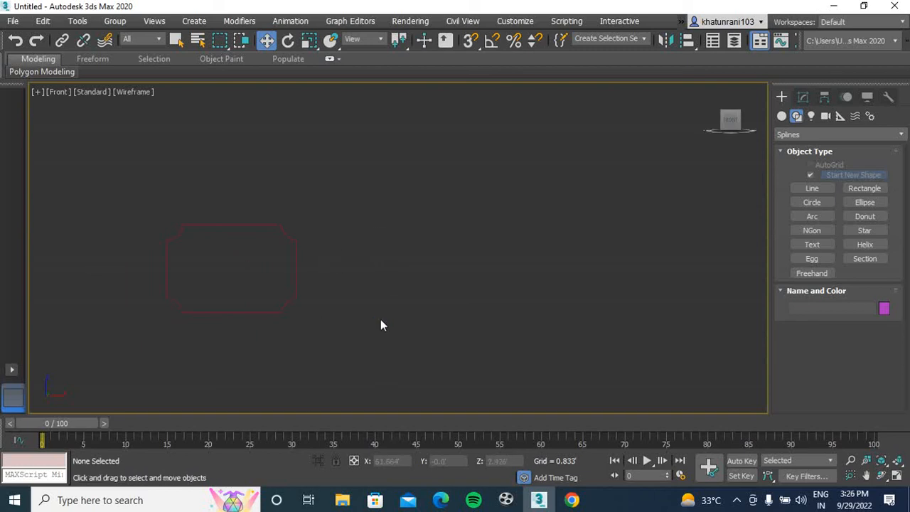
pyautogui.moveTo(438, 276); pyautogui.dragTo(443, 266, button='middle')
pyautogui.moveTo(360, 186); pyautogui.dragTo(137, 359)
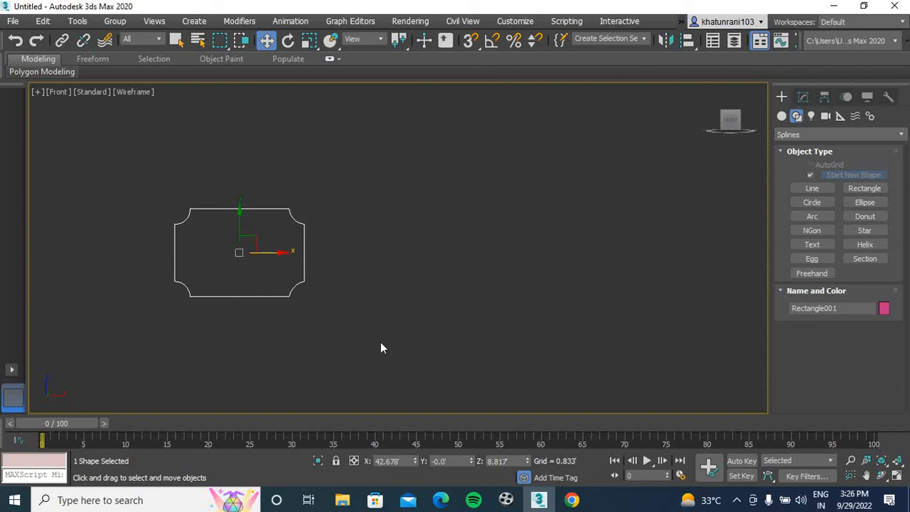
pyautogui.click(501, 502)
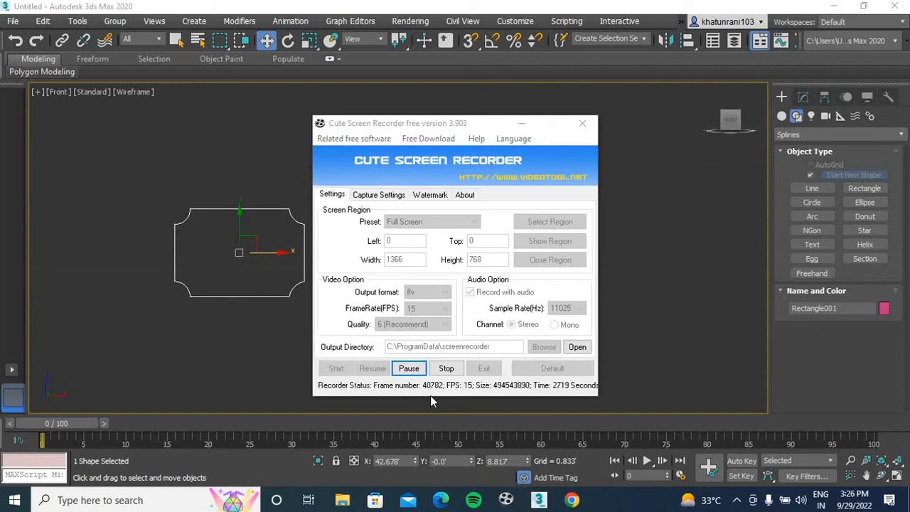